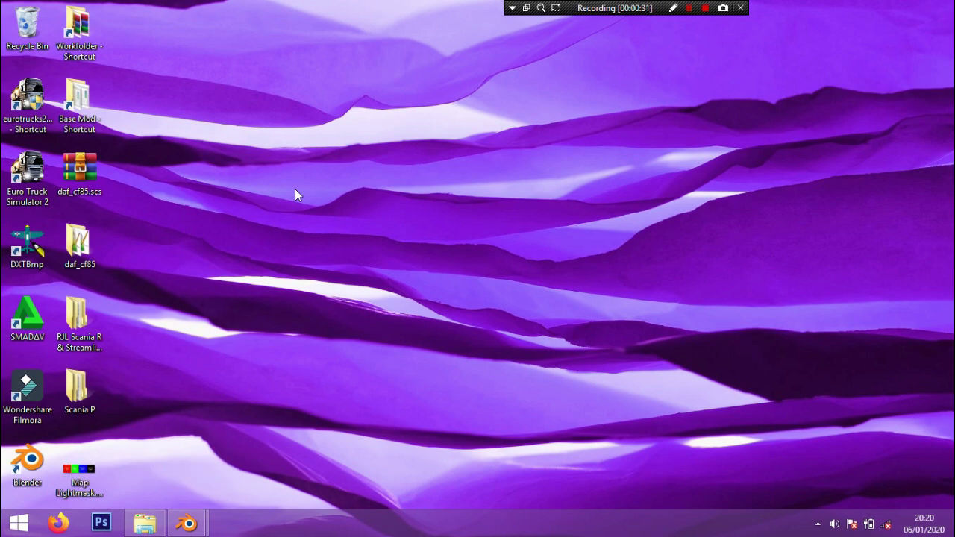
# - Bring up the Blender window containing the DAF 85 CF truck and inspect the model from several angles
pyautogui.moveTo(195, 522)
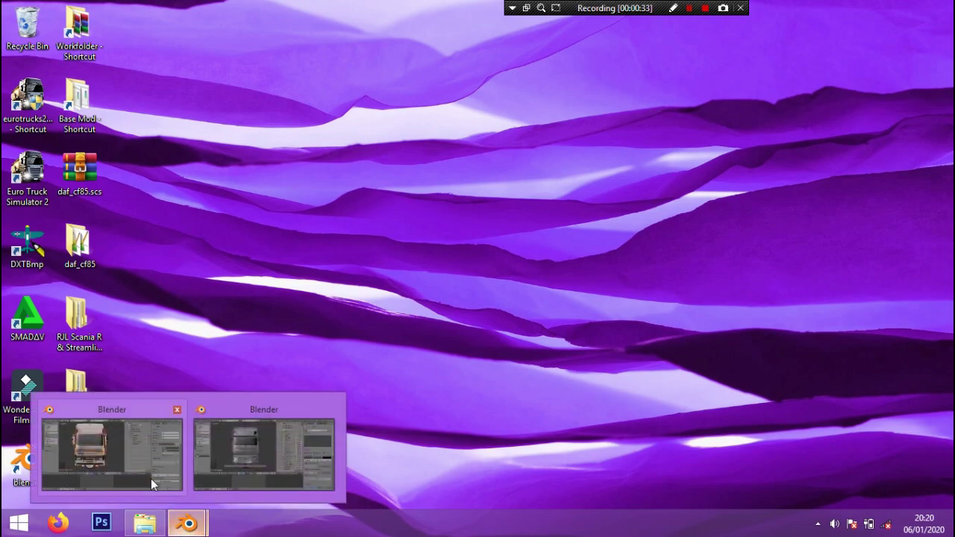
pyautogui.click(151, 478)
pyautogui.scroll(-1, 403, 241)
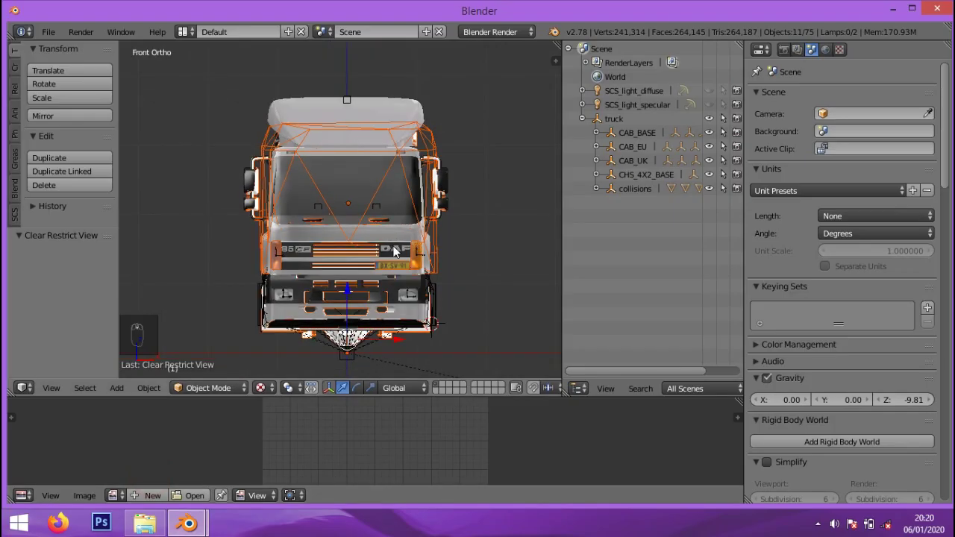
pyautogui.moveTo(395, 252); pyautogui.dragTo(263, 248, button='middle')
pyautogui.scroll(-2, 388, 319)
pyautogui.scroll(4, 403, 342)
pyautogui.moveTo(280, 311); pyautogui.dragTo(284, 325, button='middle')
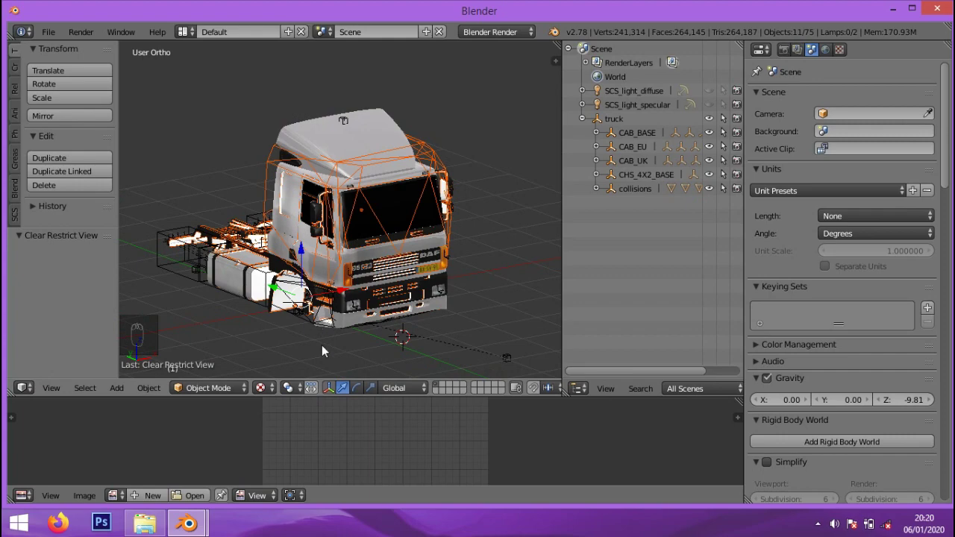
pyautogui.scroll(3, 322, 345)
pyautogui.moveTo(230, 338); pyautogui.dragTo(206, 215, button='middle')
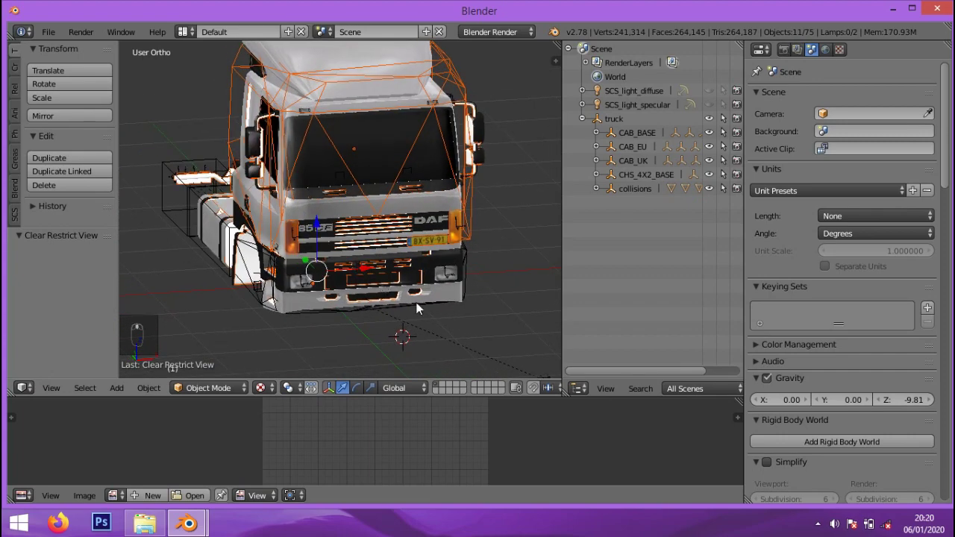
pyautogui.scroll(-3, 216, 319)
pyautogui.moveTo(317, 327); pyautogui.dragTo(483, 342, button='middle')
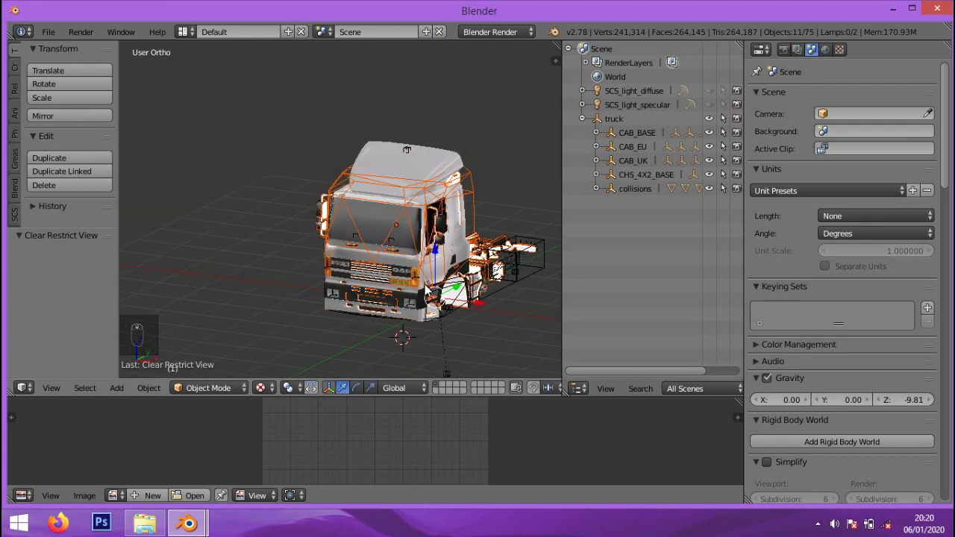
pyautogui.click(481, 337)
pyautogui.scroll(2, 481, 337)
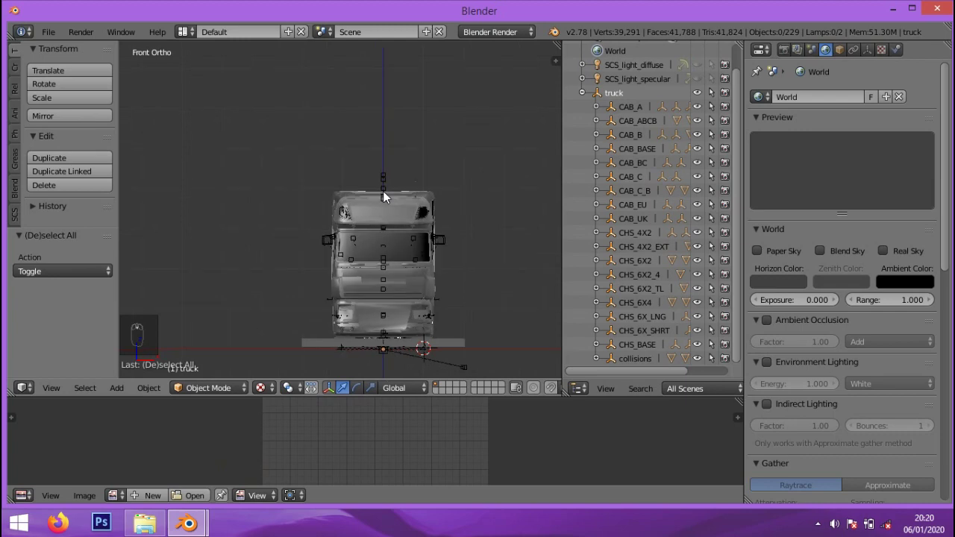
# - Examine the multi-variant DAF truck model in the other Blender window from the front and side
pyautogui.moveTo(480, 308); pyautogui.dragTo(426, 348, button='middle')
pyautogui.scroll(-3, 456, 356)
pyautogui.scroll(5, 452, 358)
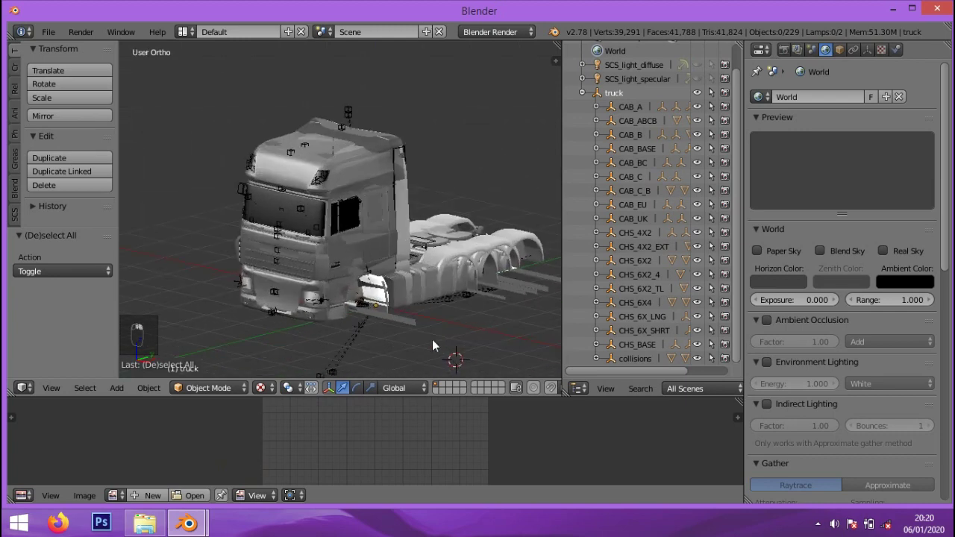
pyautogui.moveTo(401, 316); pyautogui.dragTo(422, 313, button='middle')
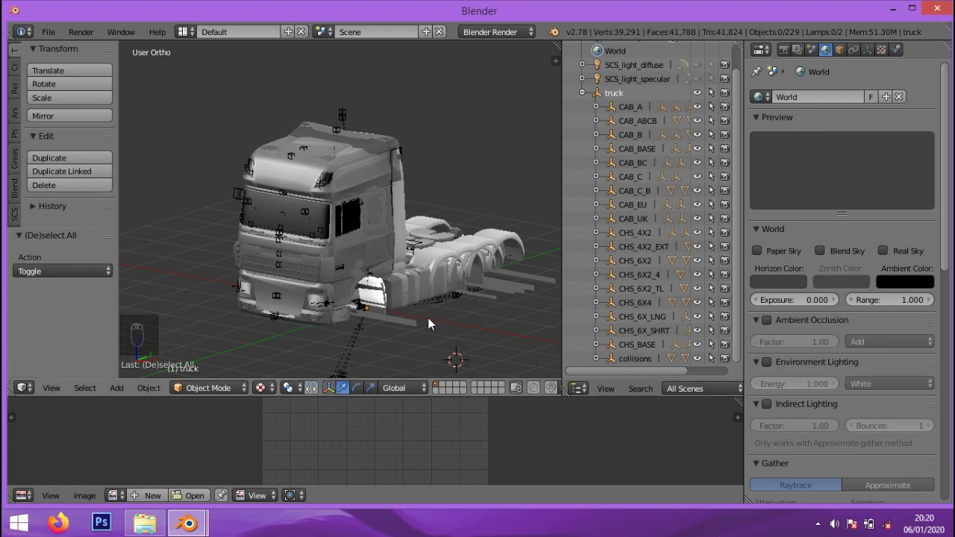
pyautogui.scroll(1, 428, 322)
# - Display the truck's object properties at the SCS Visibility and Global Tools with its list of variants
pyautogui.click(840, 50)
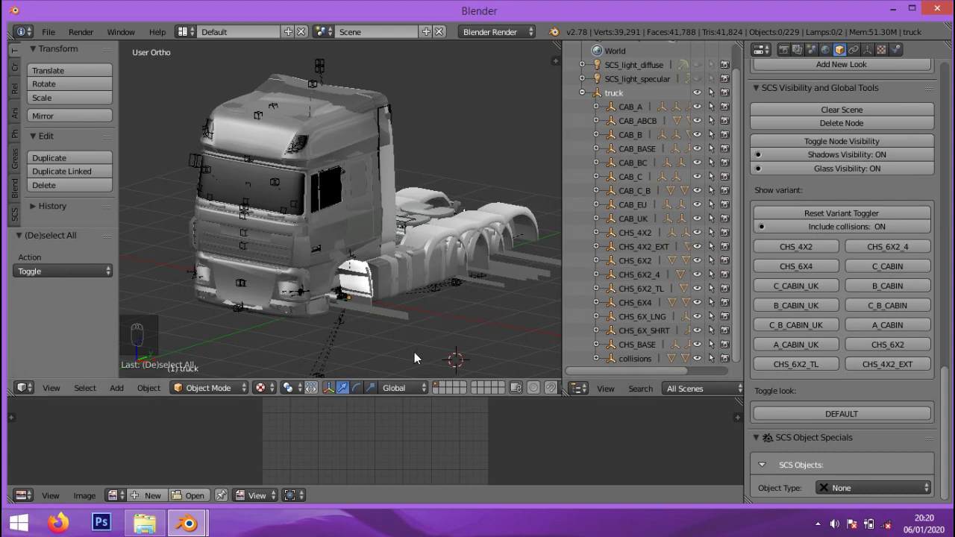
pyautogui.scroll(1, 414, 352)
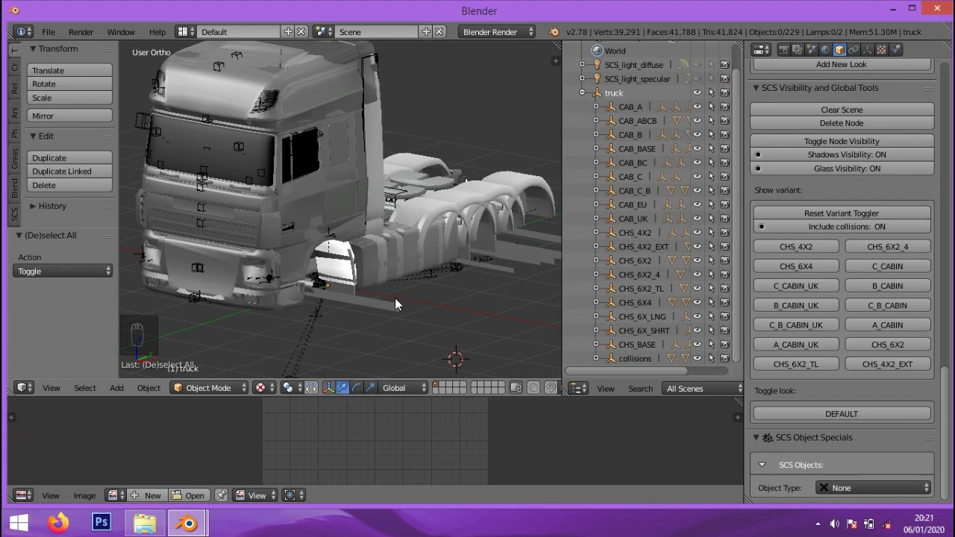
pyautogui.scroll(-1, 414, 351)
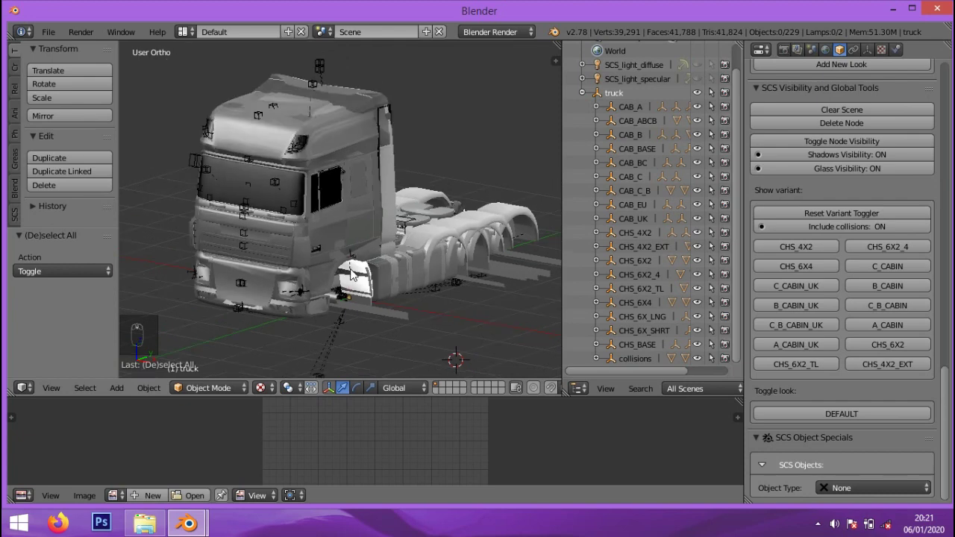
pyautogui.scroll(1, 405, 279)
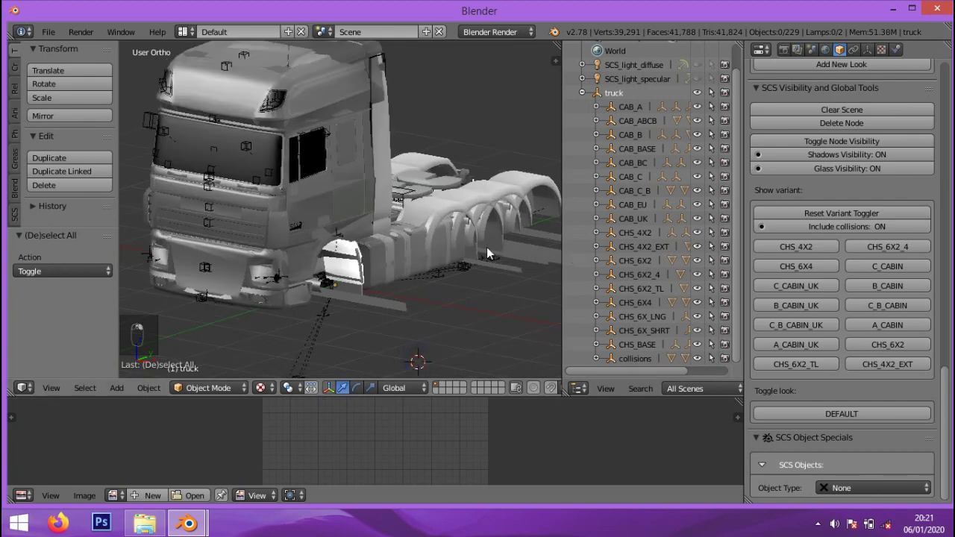
pyautogui.scroll(-1, 371, 272)
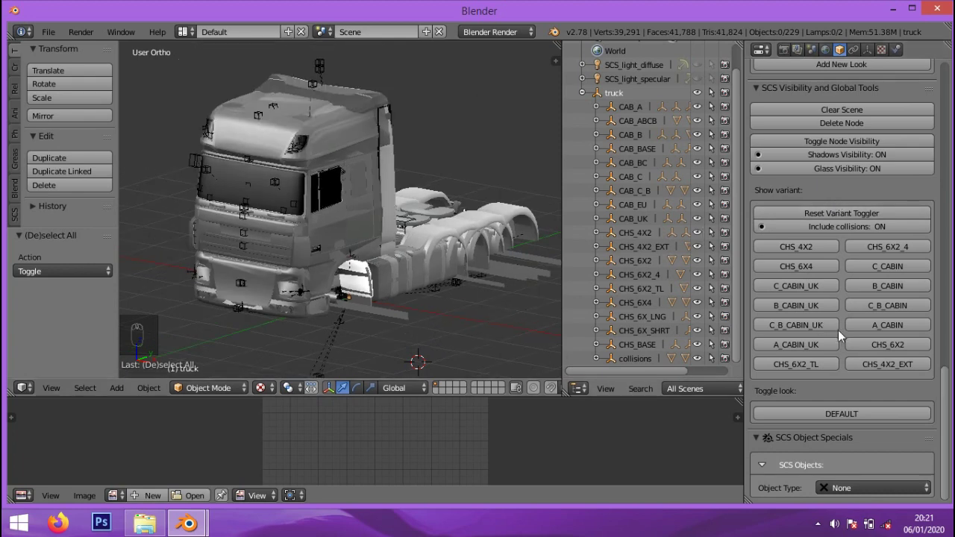
pyautogui.click(86, 187)
pyautogui.click(48, 31)
pyautogui.moveTo(82, 284)
pyautogui.click(206, 310)
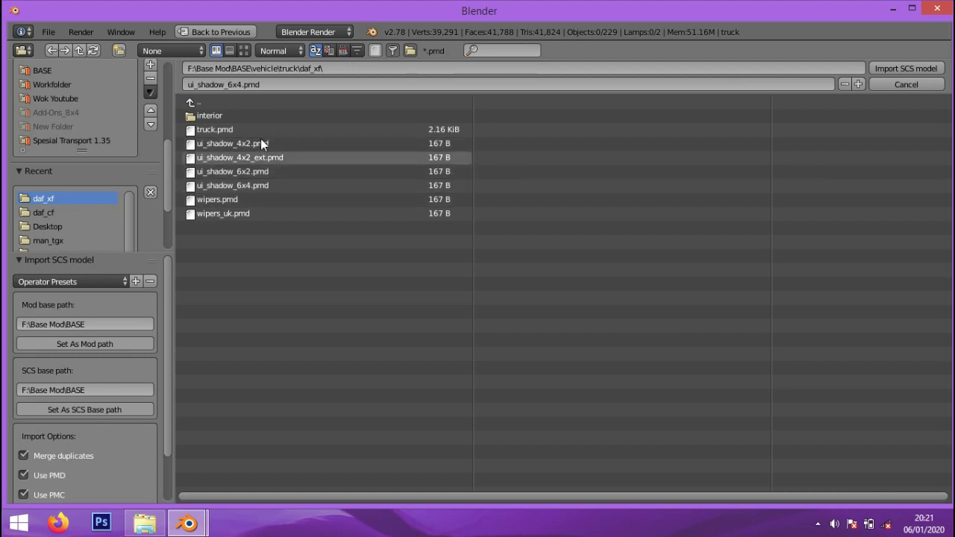
pyautogui.click(933, 88)
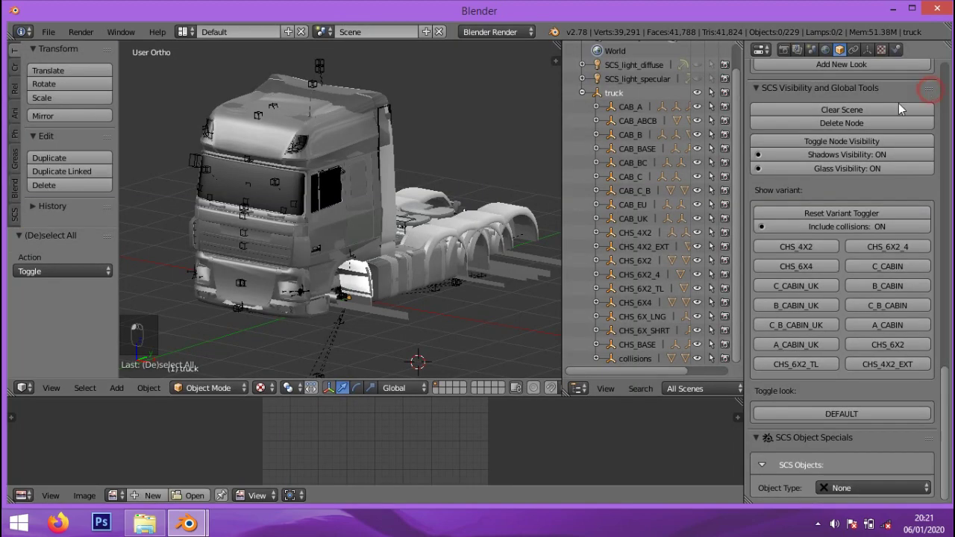
# - Reset the variant toggler to hide all models and show only the CHS_4X2 chassis variant
pyautogui.scroll(1, 451, 332)
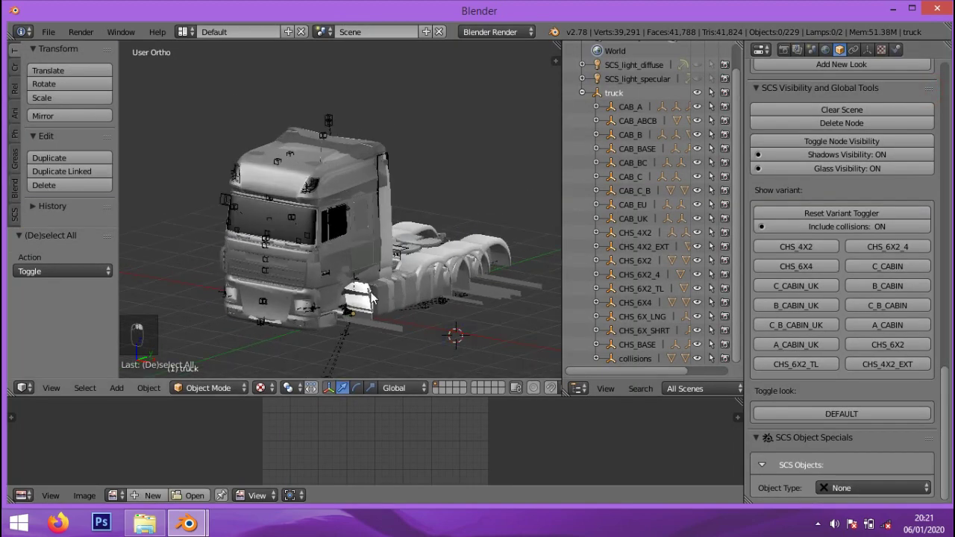
pyautogui.scroll(1, 429, 273)
pyautogui.moveTo(413, 273); pyautogui.dragTo(458, 292, button='middle')
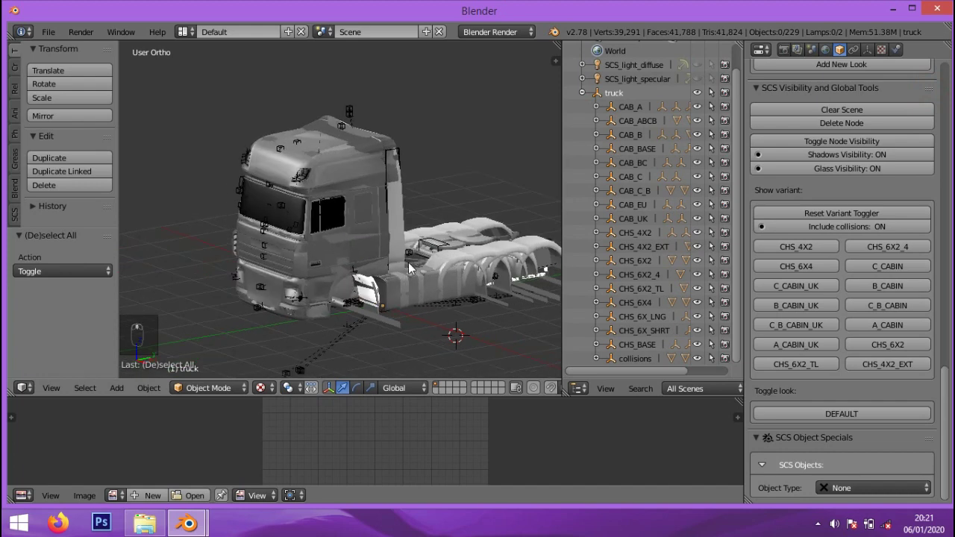
pyautogui.click(428, 291)
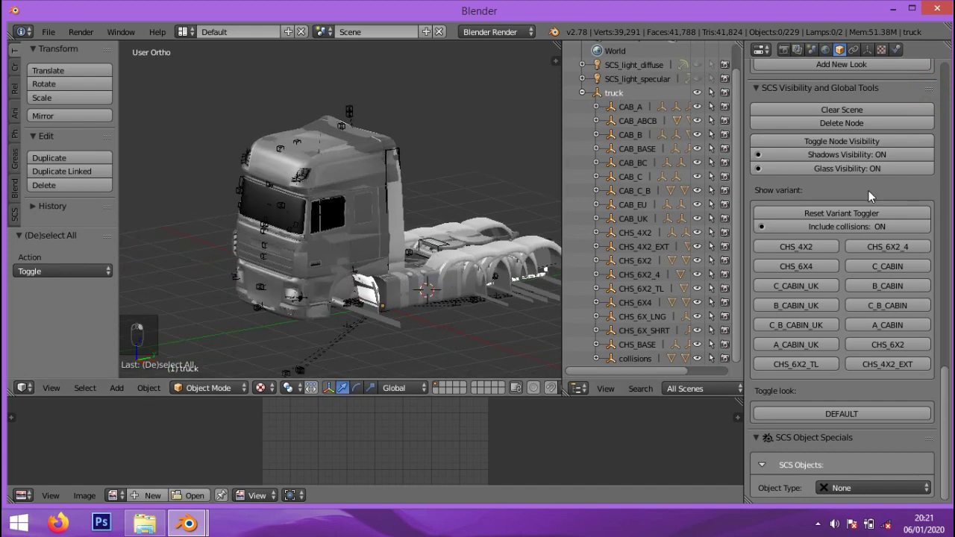
pyautogui.click(899, 214)
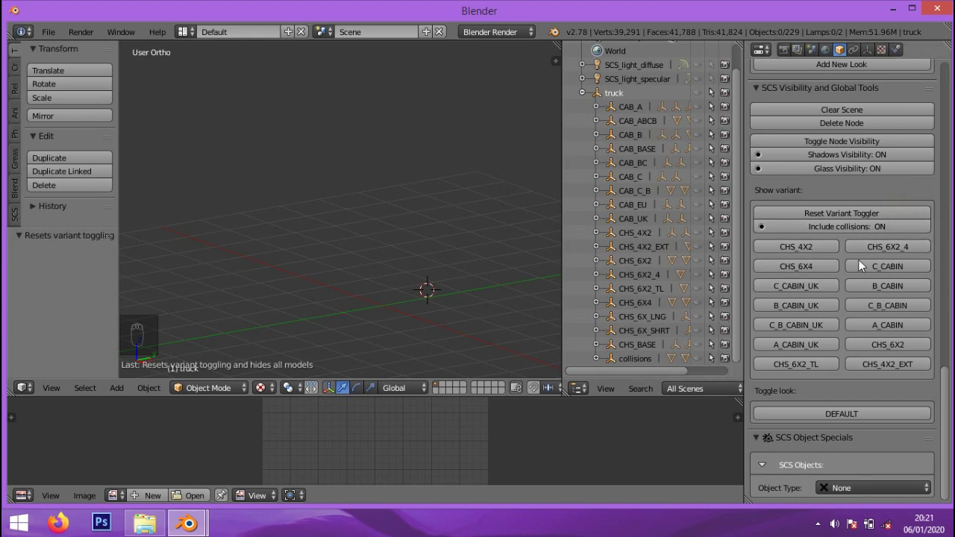
pyautogui.click(791, 247)
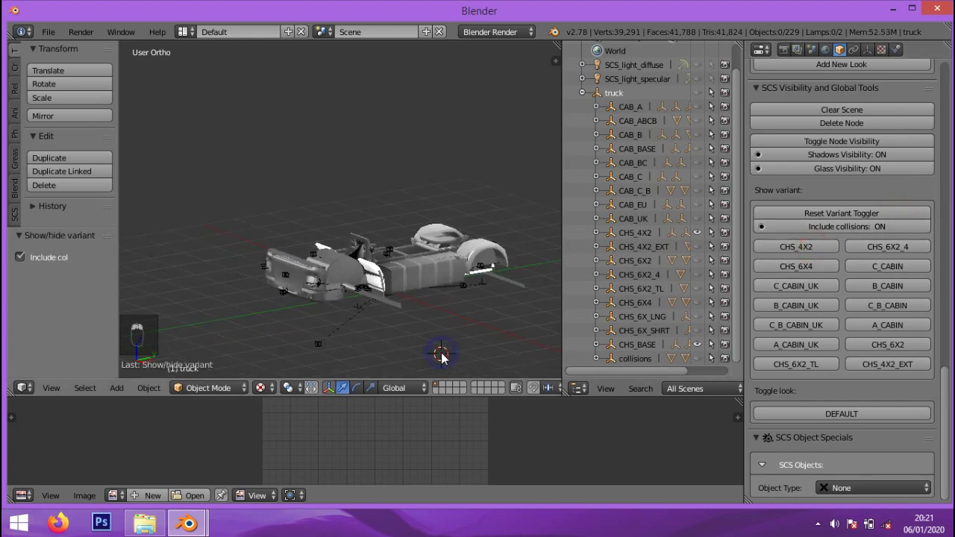
pyautogui.moveTo(429, 285); pyautogui.dragTo(438, 305, button='middle')
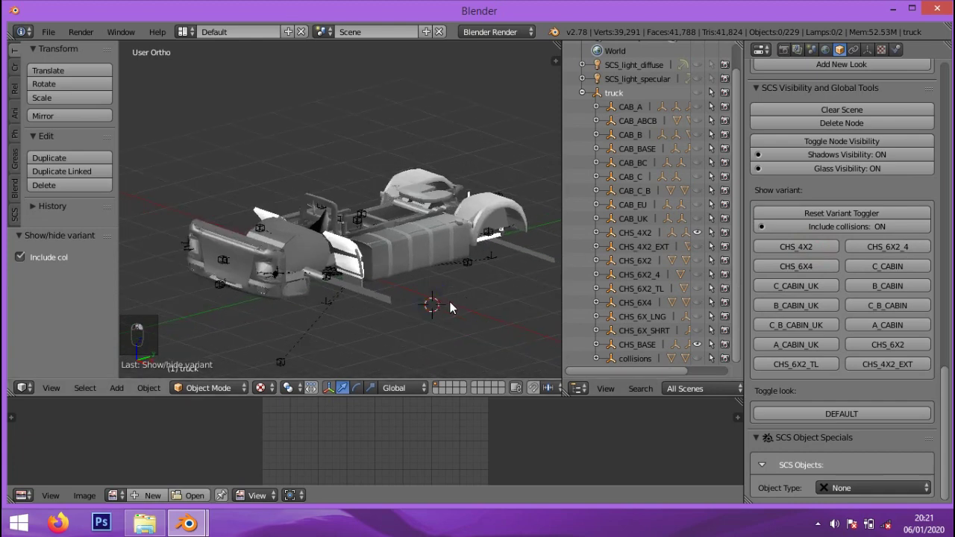
# - Select the flat shadow mesh beneath the chassis and examine the shading type in its SCS material settings
pyautogui.rightClick(395, 310)
pyautogui.moveTo(386, 307); pyautogui.dragTo(496, 259, button='middle')
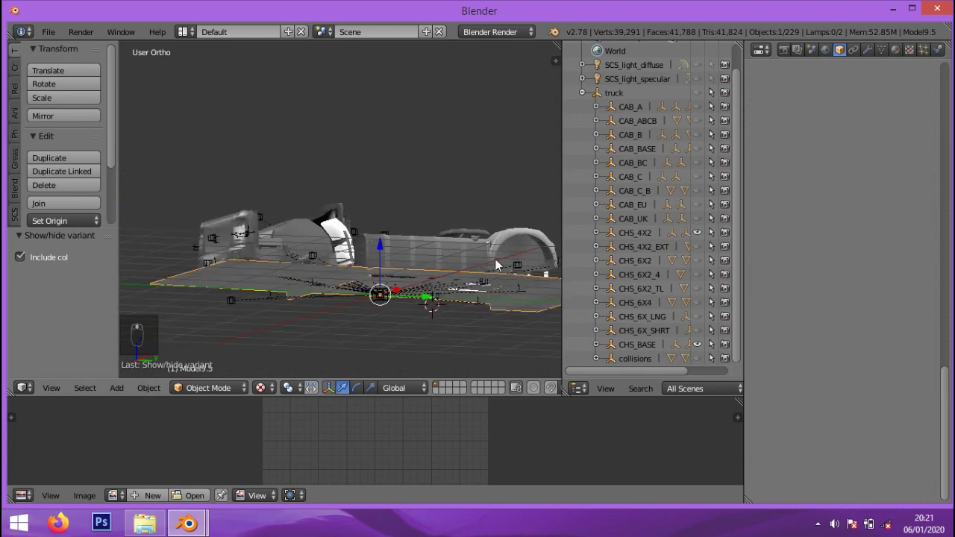
pyautogui.click(895, 49)
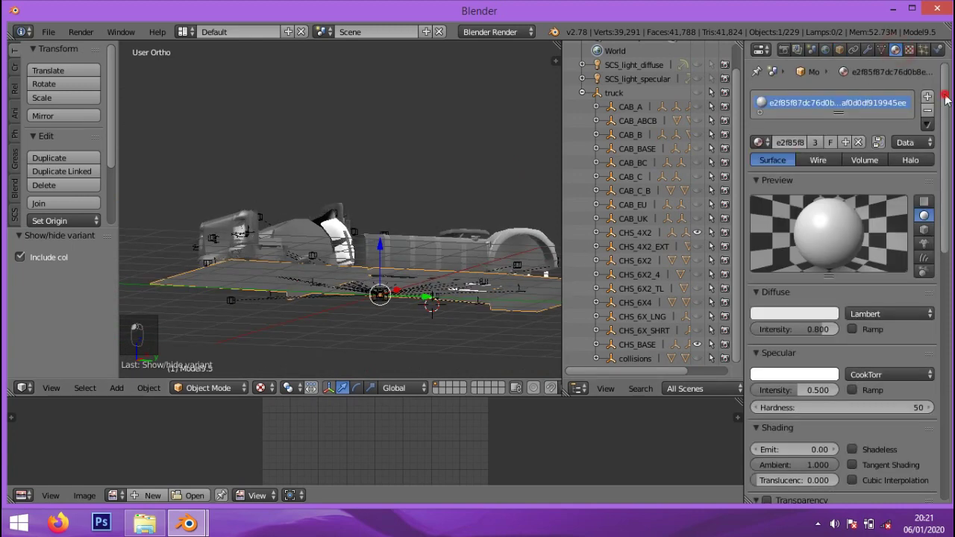
pyautogui.scroll(-8, 931, 286)
pyautogui.scroll(-8, 932, 286)
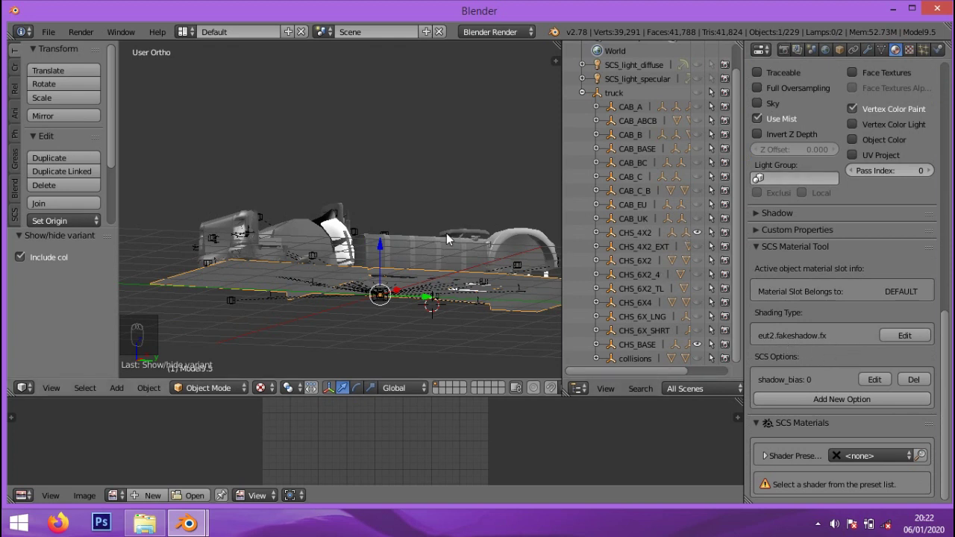
# - Compare the SCS shading types of the rear mudguard and front chassis model, then reselect the flat shadow mesh beneath the chassis
pyautogui.rightClick(518, 232)
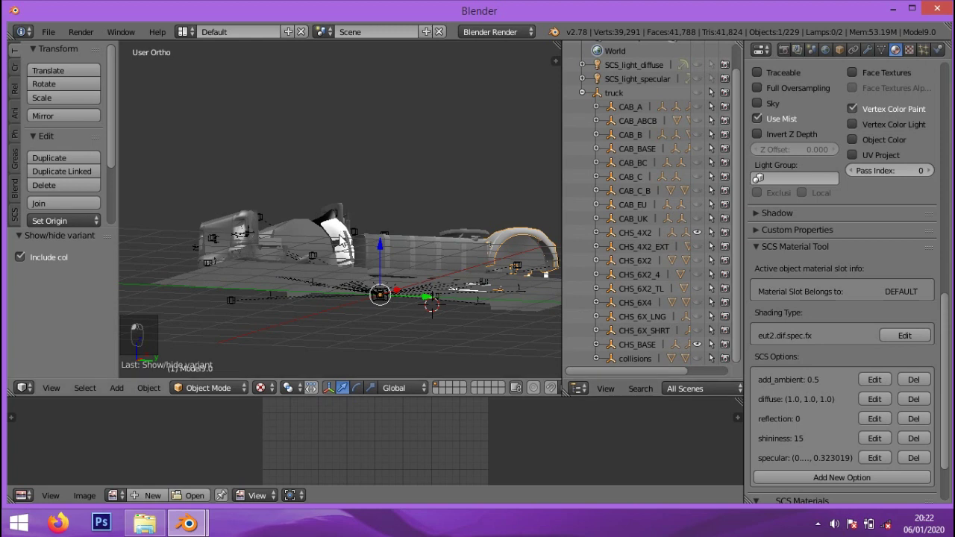
pyautogui.rightClick(340, 234)
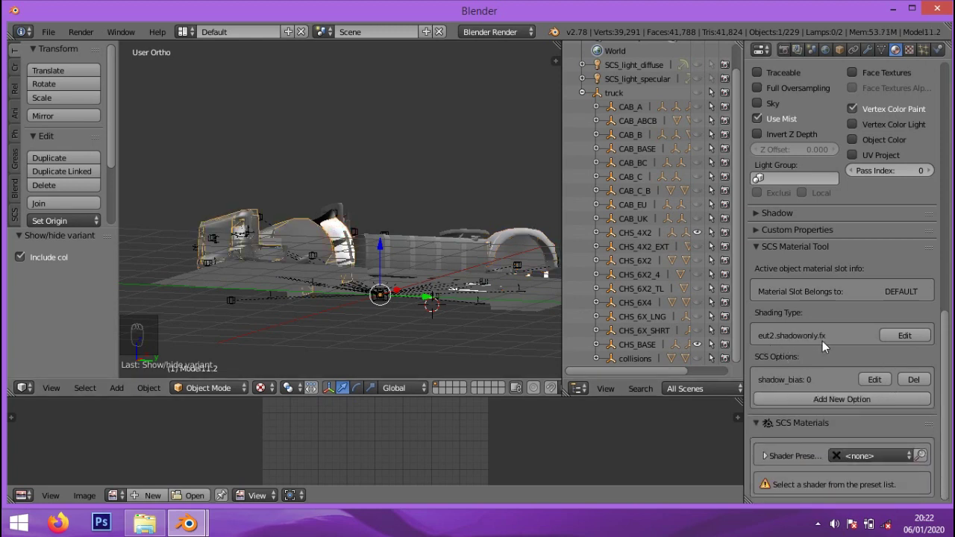
pyautogui.rightClick(247, 279)
pyautogui.moveTo(365, 298)
pyautogui.mouseDown(button='middle')
pyautogui.moveTo(366, 259)
pyautogui.moveTo(340, 321)
pyautogui.mouseUp(button='middle')
pyautogui.scroll(2, 339, 321)
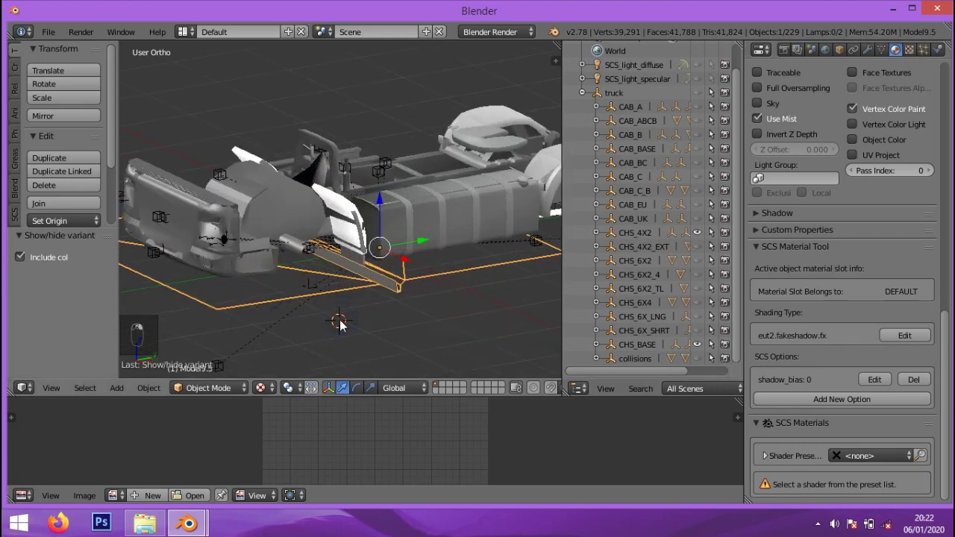
pyautogui.scroll(-2, 439, 250)
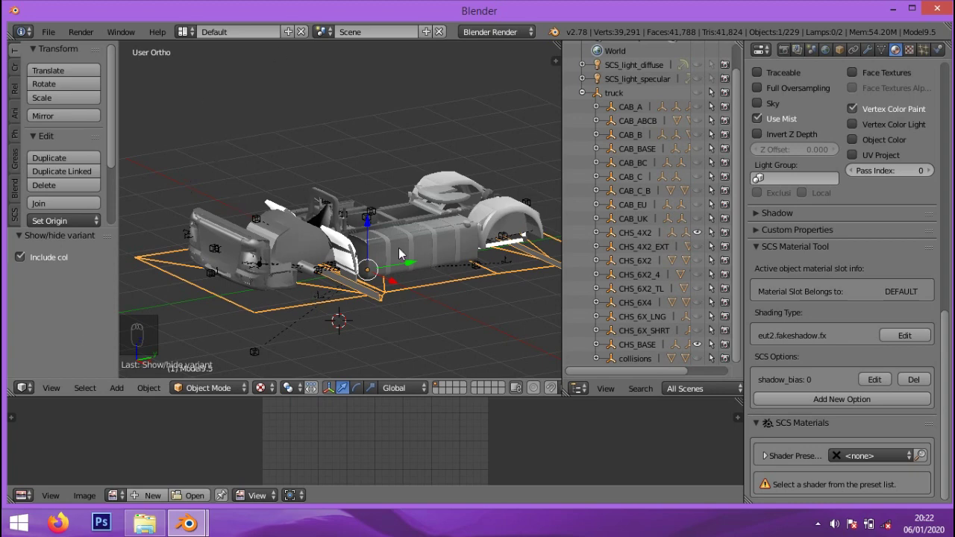
# - Import the SCS model ui_shadow_4x2.pmd from the daf_xf folder and check it beneath the chassis
pyautogui.click(48, 32)
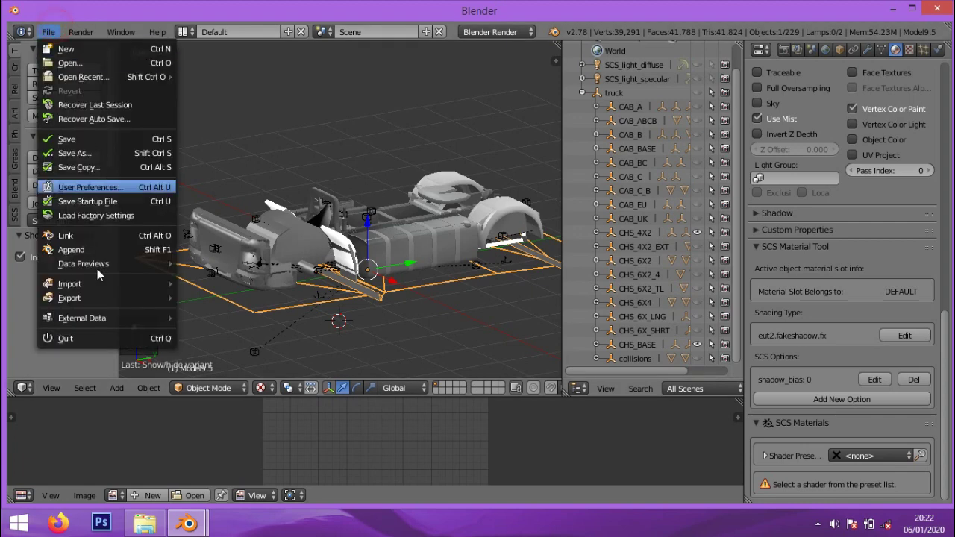
pyautogui.moveTo(103, 284)
pyautogui.click(224, 311)
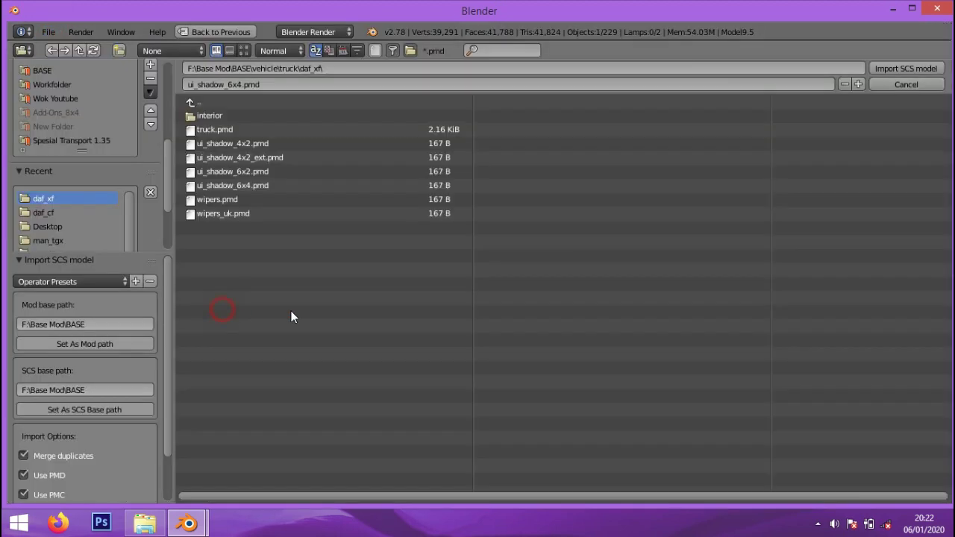
pyautogui.click(259, 143)
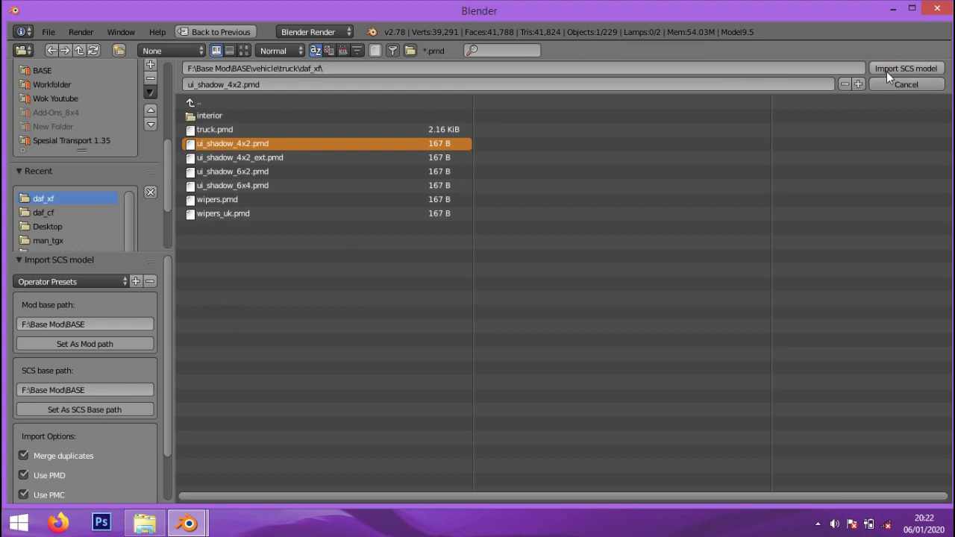
pyautogui.click(887, 69)
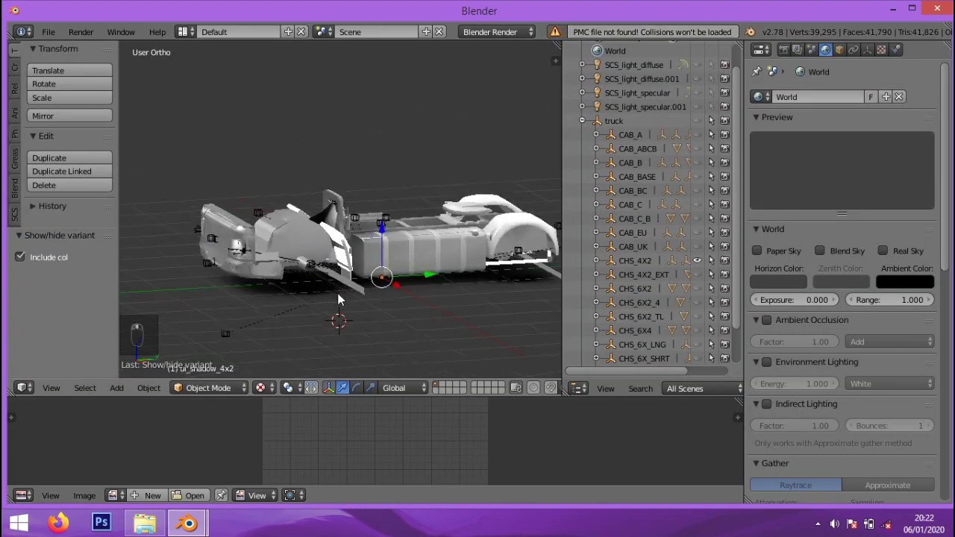
pyautogui.moveTo(338, 299); pyautogui.dragTo(366, 312, button='middle')
pyautogui.scroll(-2, 408, 335)
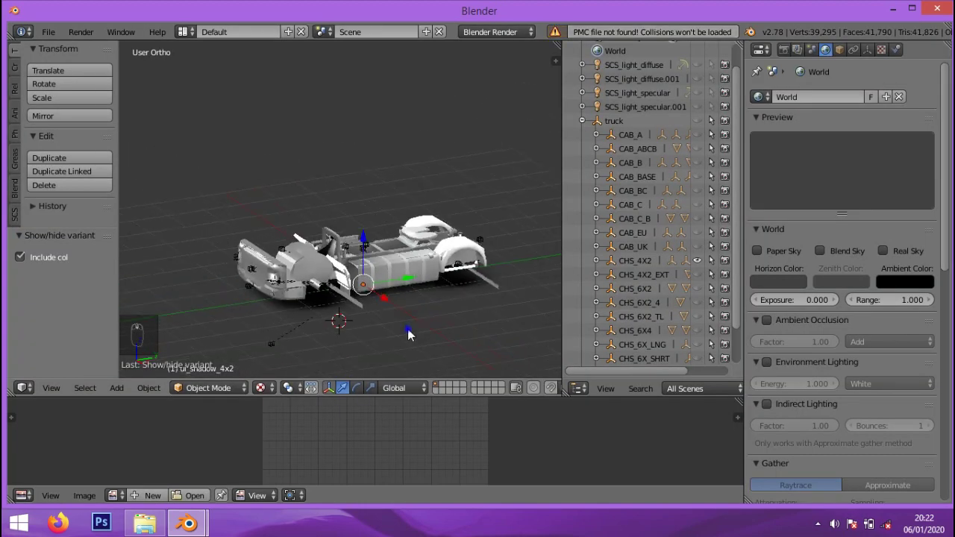
pyautogui.click(409, 335)
pyautogui.scroll(1, 409, 335)
# - Delete the duplicate lamps SCS_light_specular.001 and SCS_light_diffuse.001 from the scene
pyautogui.rightClick(638, 105)
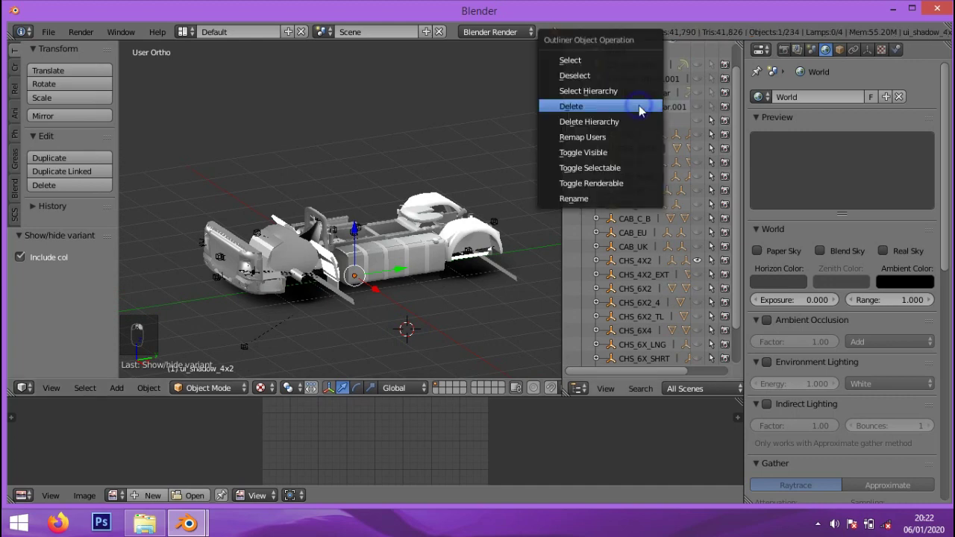
pyautogui.click(639, 103)
pyautogui.rightClick(635, 83)
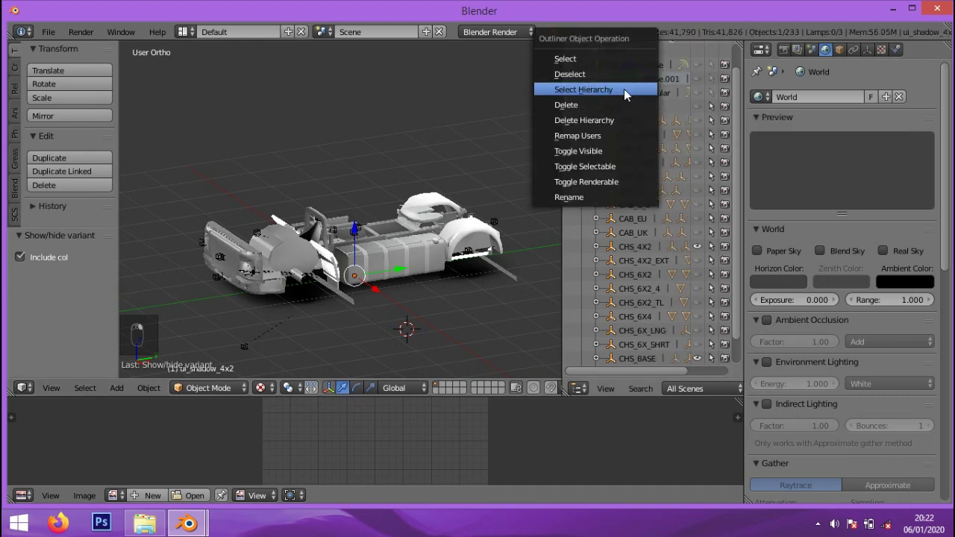
pyautogui.click(622, 101)
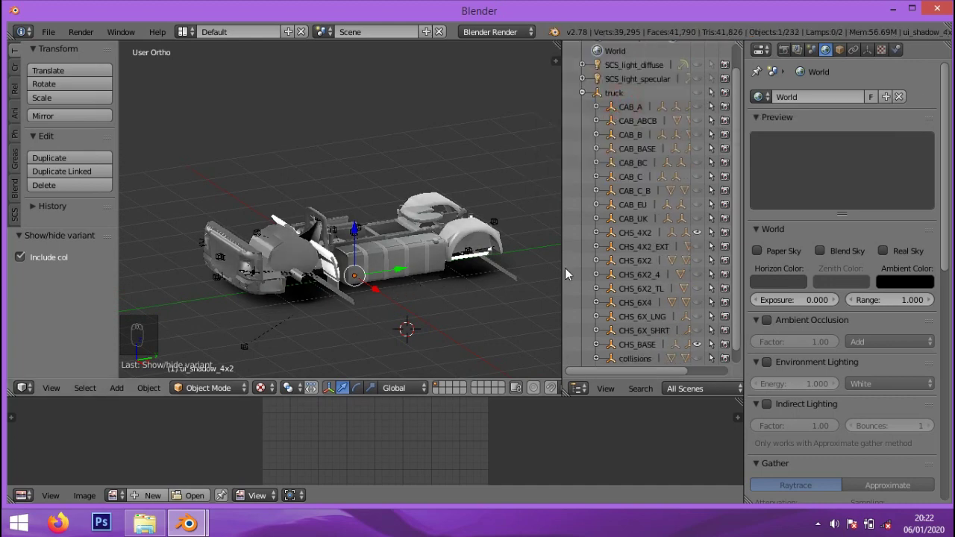
# - Select the flat shadow mesh beneath the chassis and flip the normals of all its faces in Edit Mode
pyautogui.moveTo(356, 304); pyautogui.dragTo(334, 341, button='middle')
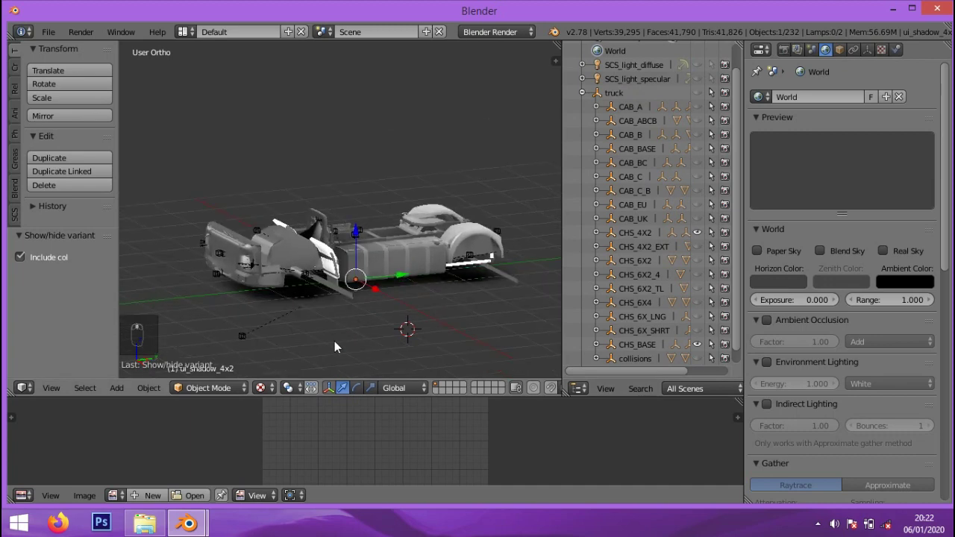
pyautogui.scroll(2, 351, 325)
pyautogui.rightClick(349, 292)
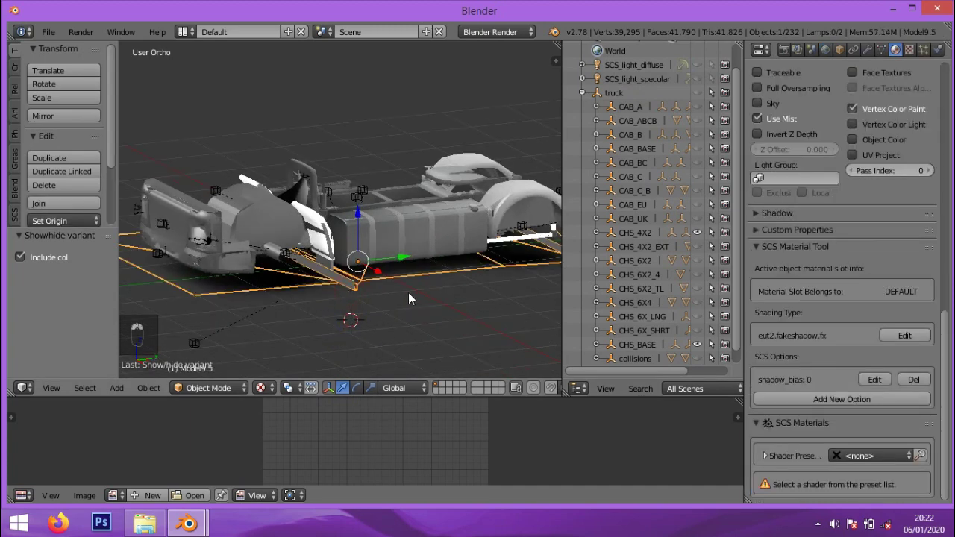
pyautogui.moveTo(414, 293); pyautogui.dragTo(432, 305, button='middle')
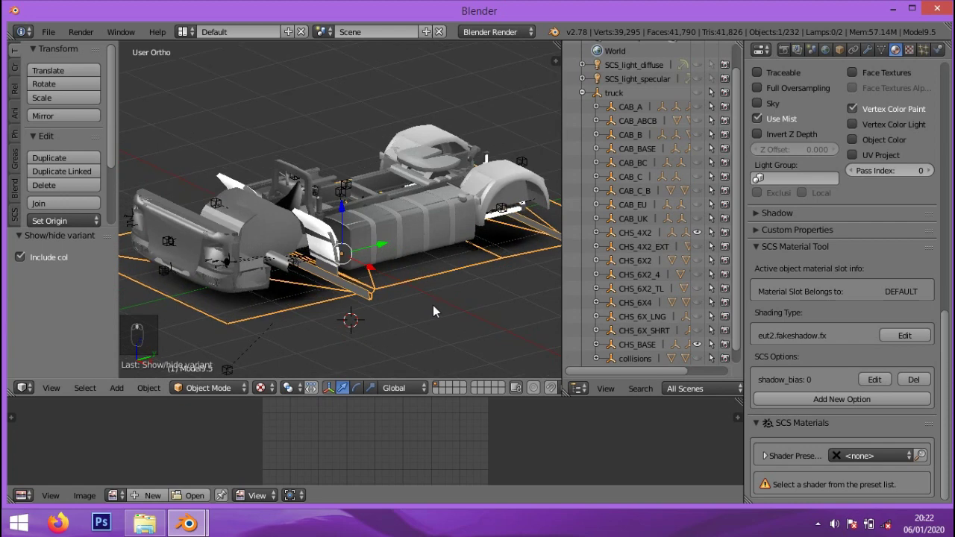
pyautogui.press('Tab')
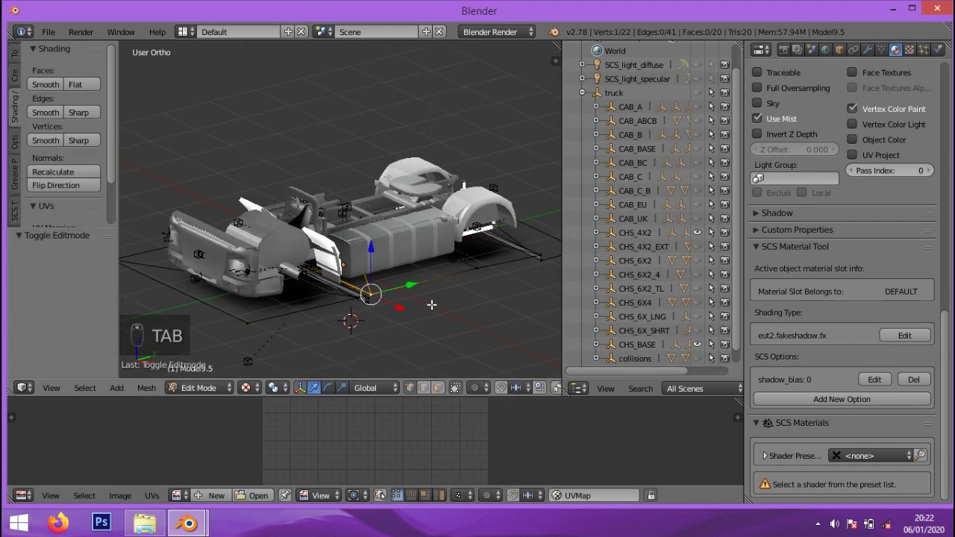
pyautogui.press('a')
pyautogui.press('a')
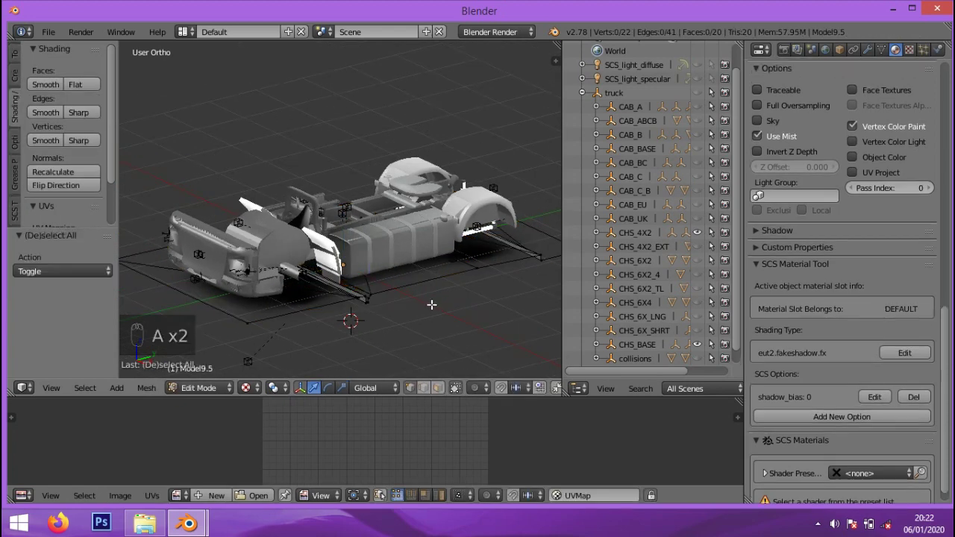
pyautogui.press('a')
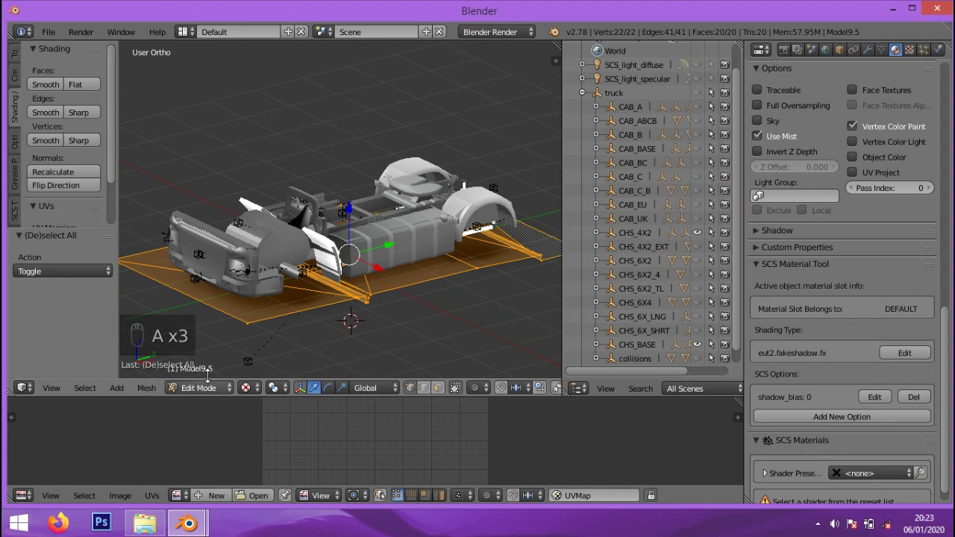
pyautogui.click(66, 187)
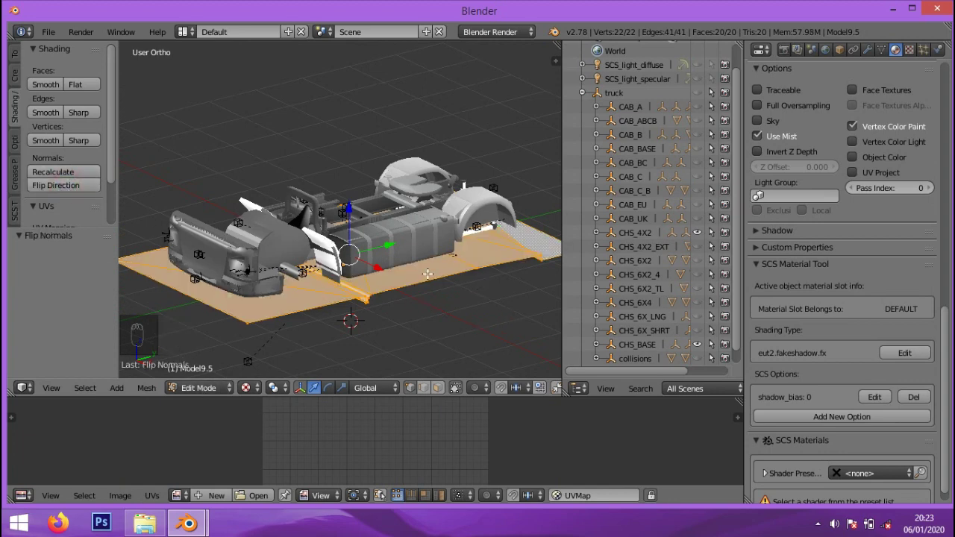
# - Unwrap the whole chassis shadow mesh from the top view with Project from View (Bounds) and enlarge the UV editor
pyautogui.moveTo(429, 275)
pyautogui.mouseDown(button='middle')
pyautogui.moveTo(429, 328)
pyautogui.moveTo(429, 286)
pyautogui.mouseUp(button='middle')
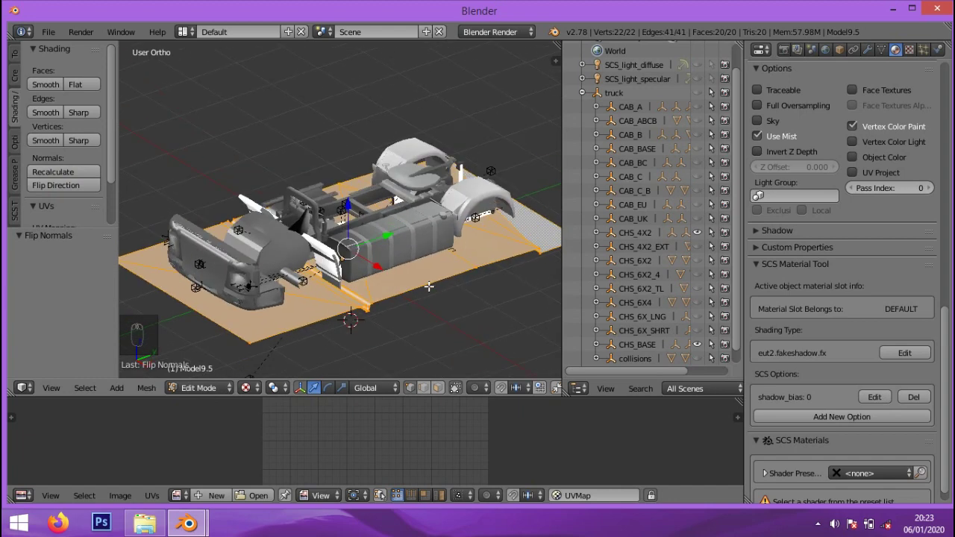
pyautogui.press('u')
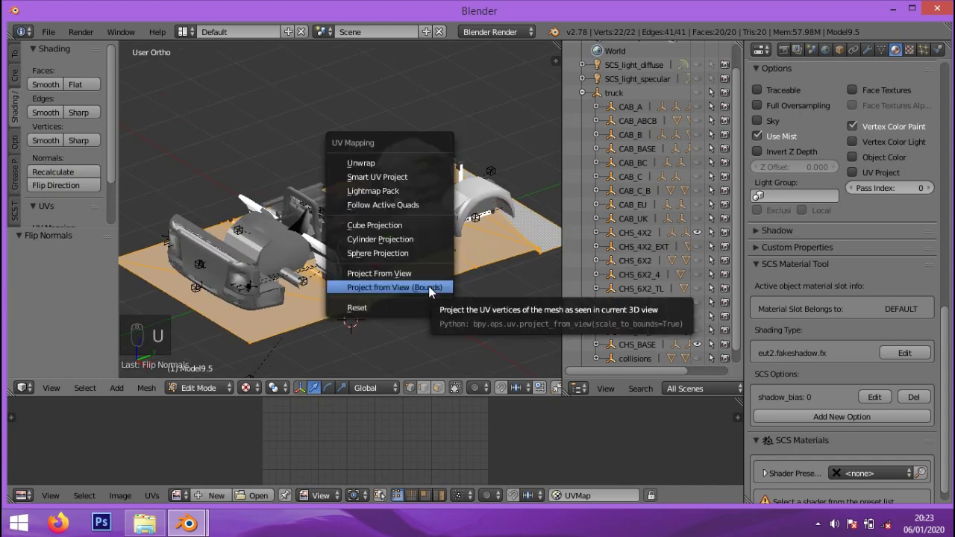
pyautogui.press('KP_2')
pyautogui.press('KP_7')
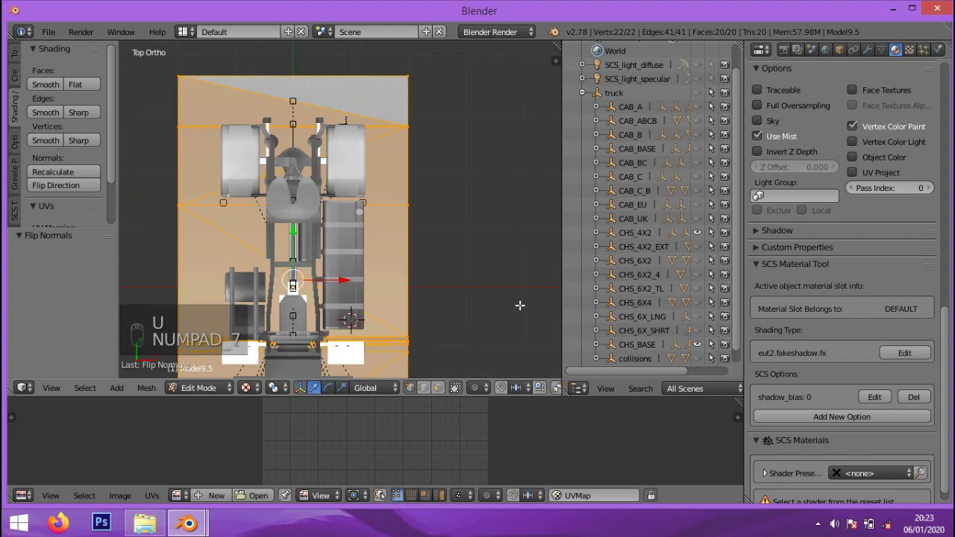
pyautogui.scroll(-3, 445, 304)
pyautogui.scroll(-5, 350, 328)
pyautogui.click(337, 359)
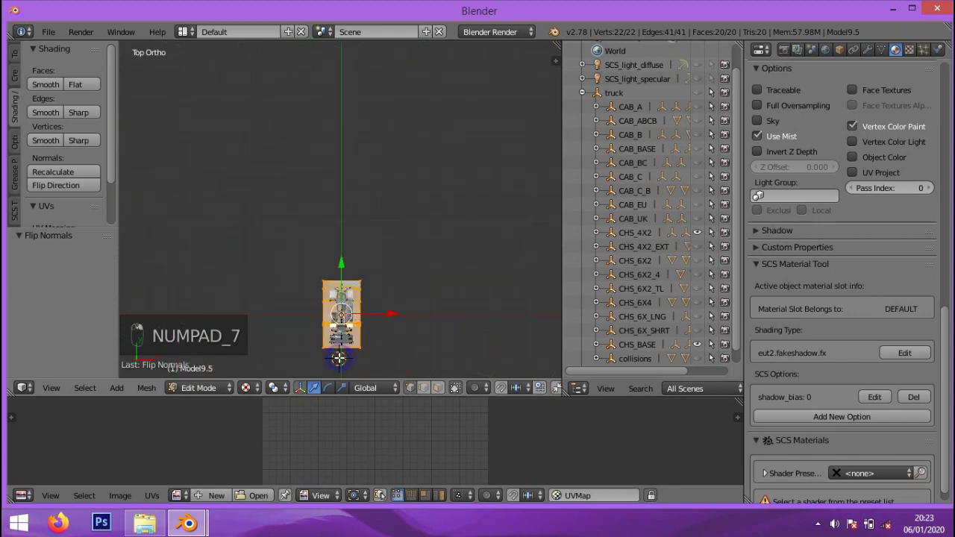
pyautogui.scroll(6, 336, 360)
pyautogui.press('u')
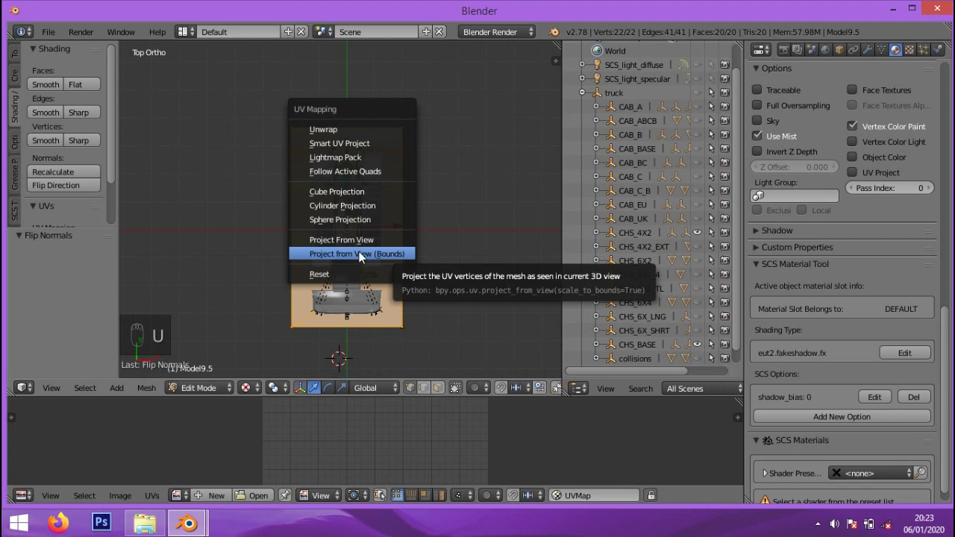
pyautogui.click(377, 254)
pyautogui.scroll(-4, 429, 446)
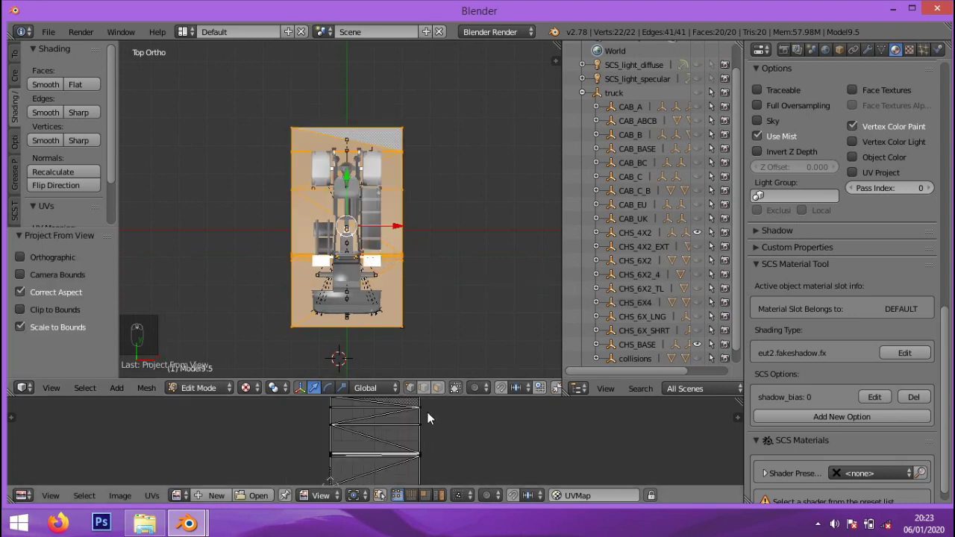
pyautogui.moveTo(429, 397); pyautogui.dragTo(407, 306)
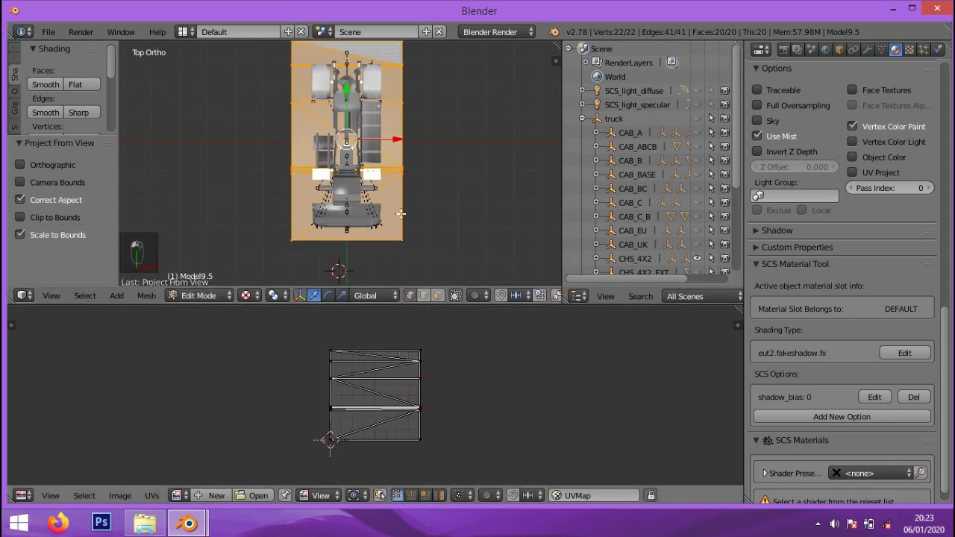
# - Try Project From View without bounds on the shadow mesh, and reapply Project from View (Bounds)
pyautogui.press('u')
pyautogui.click(441, 176)
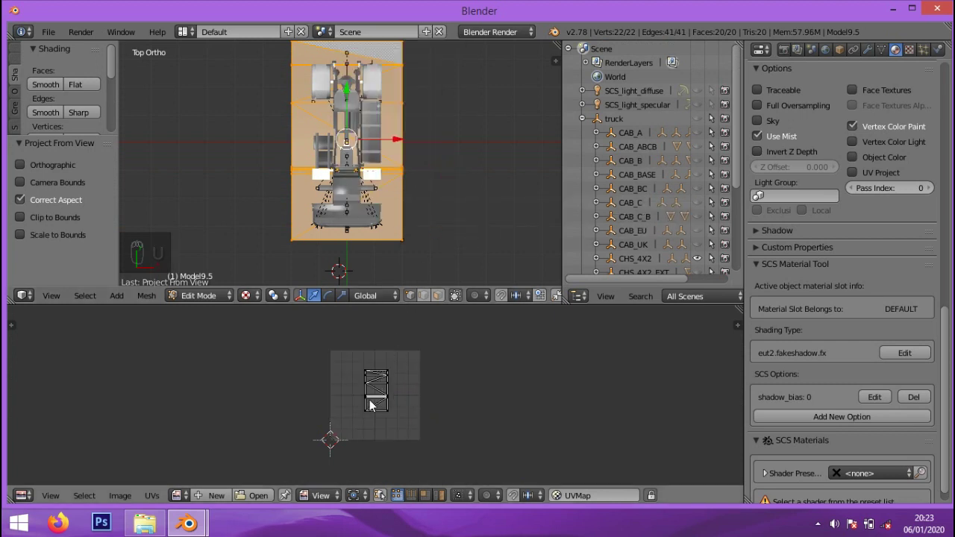
pyautogui.press('u')
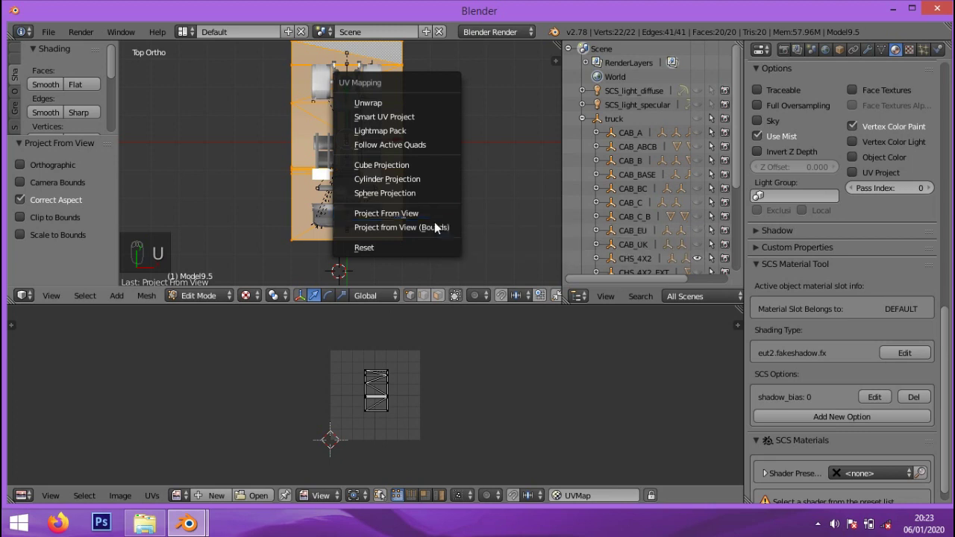
pyautogui.click(436, 225)
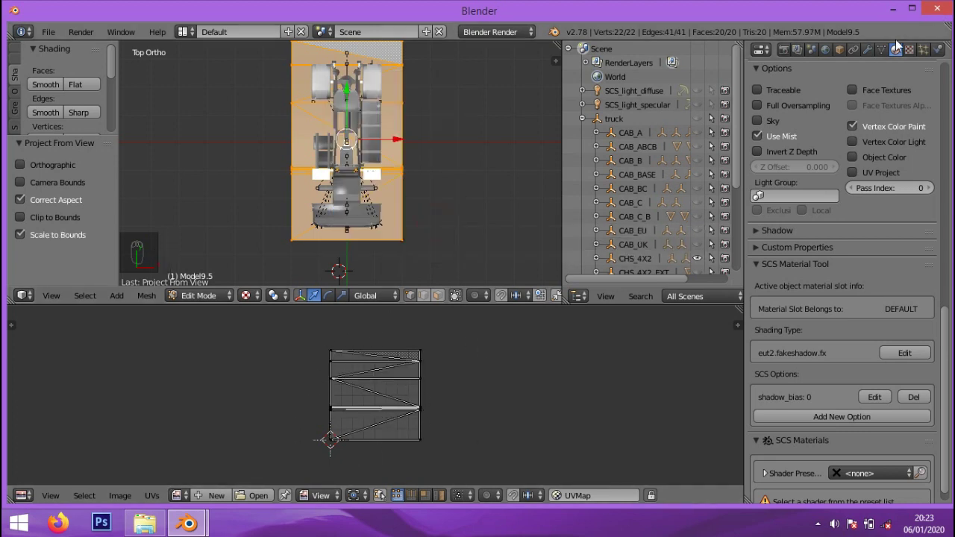
# - Leave Edit Mode, select the mesh under ui_shadow_4x2's DEFAULTPART and check its shading type and texture
pyautogui.press('Tab')
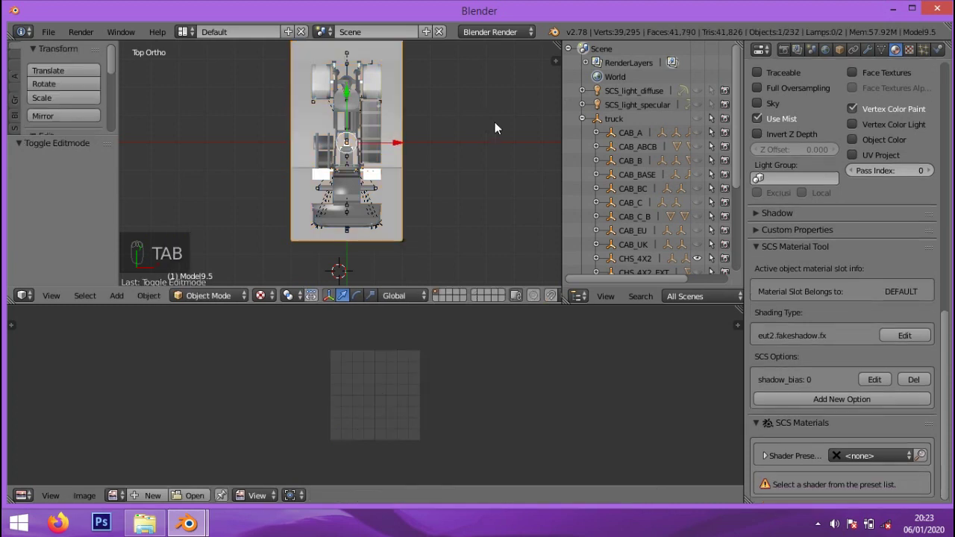
pyautogui.click(583, 119)
pyautogui.click(583, 133)
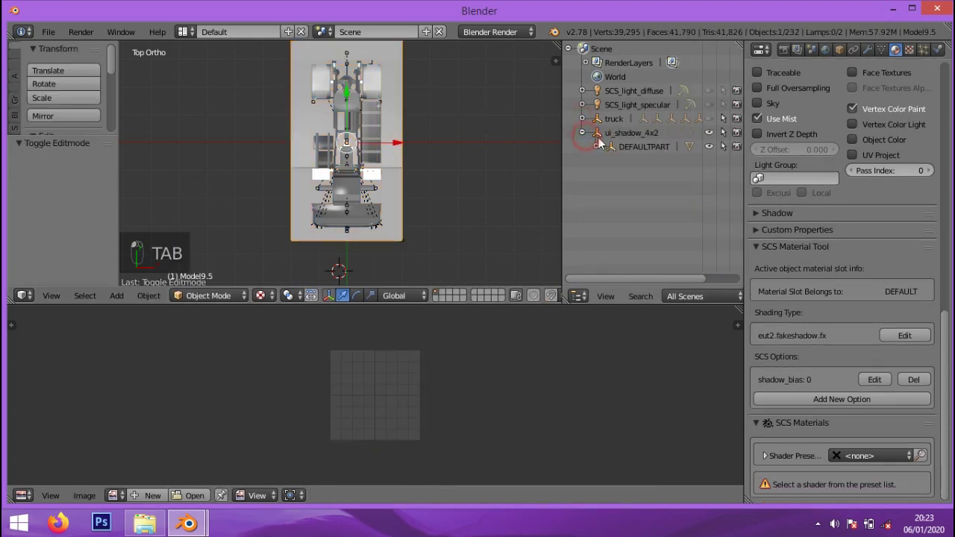
pyautogui.click(597, 147)
pyautogui.click(653, 160)
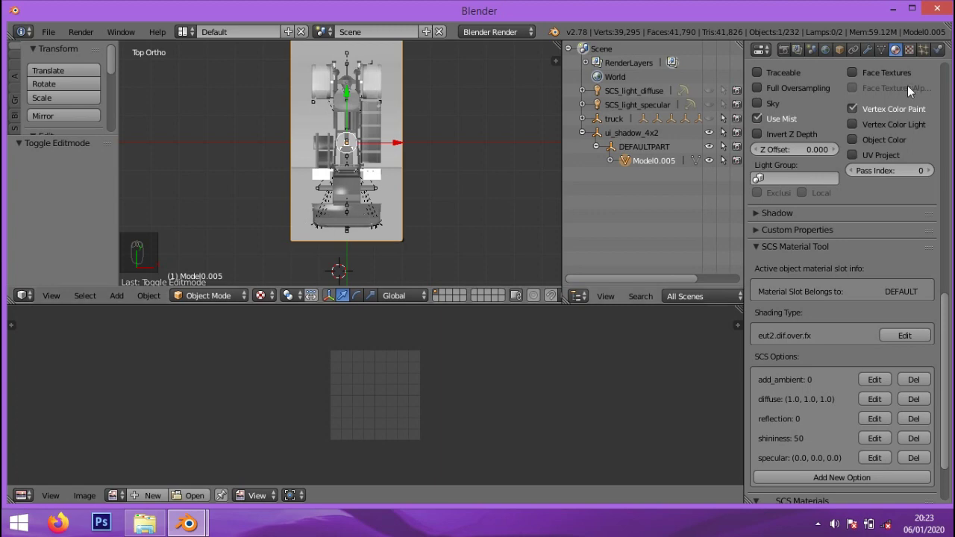
pyautogui.click(907, 50)
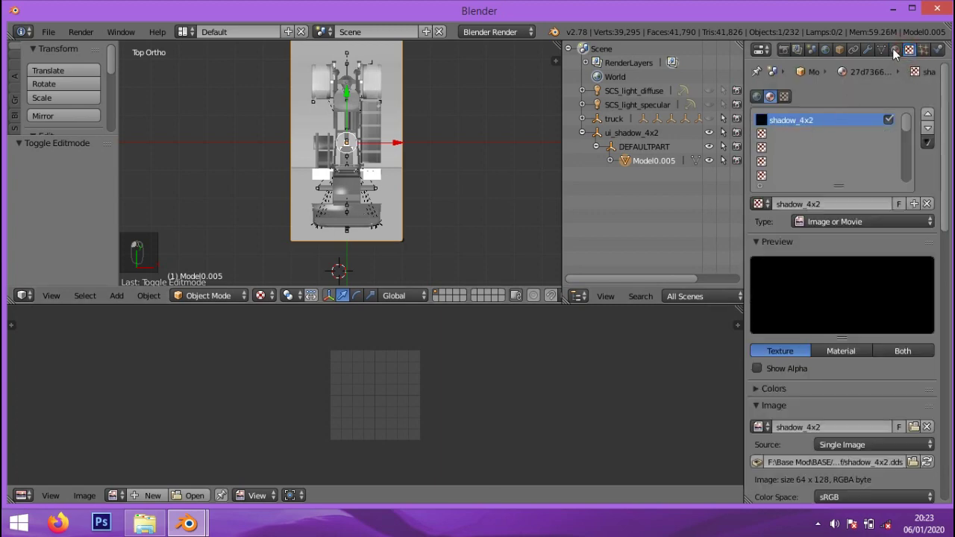
pyautogui.click(895, 49)
# - Rename the UI shadow mesh's material as shadow
pyautogui.scroll(15, 858, 224)
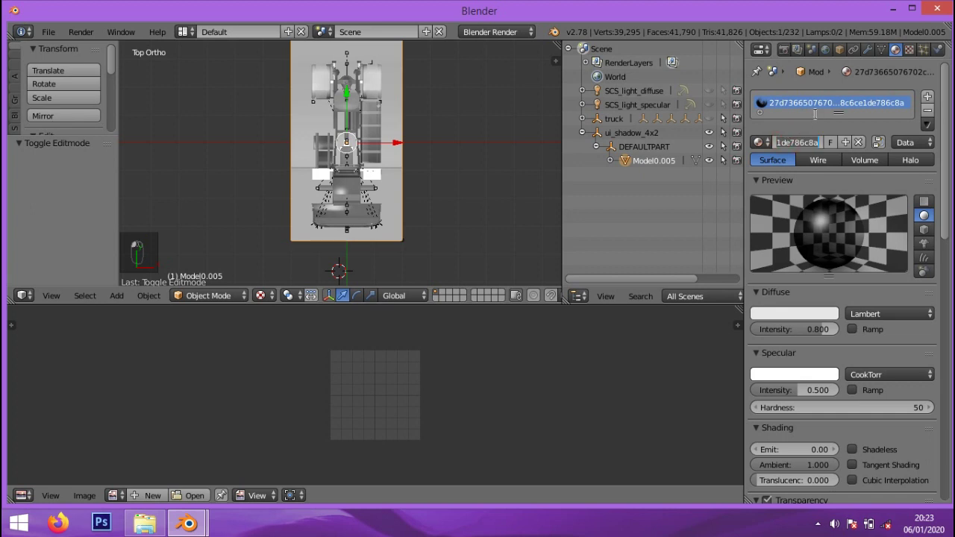
pyautogui.write('shadow')
pyautogui.press('Return')
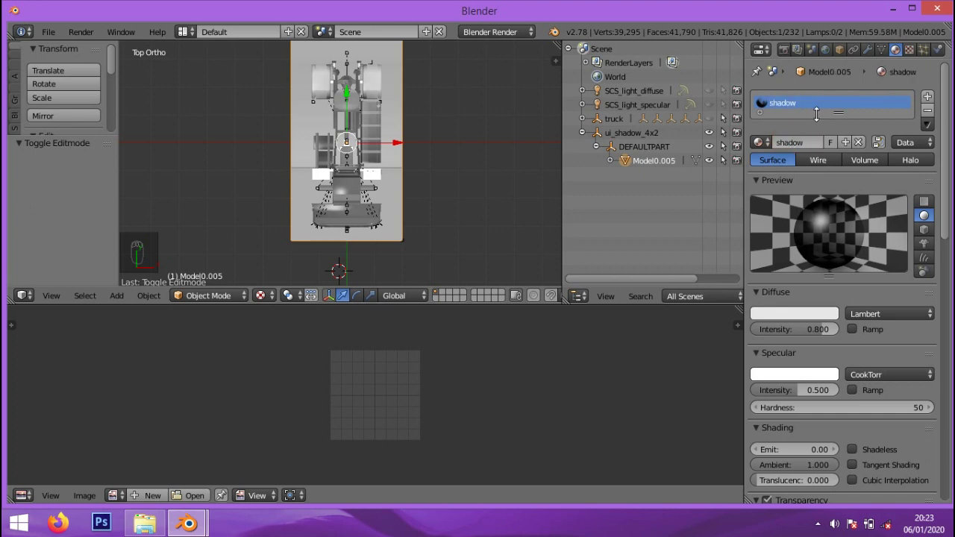
# - Make the UI shadow mesh unselectable and assign the shadow material to the chassis shadow mesh
pyautogui.click(722, 160)
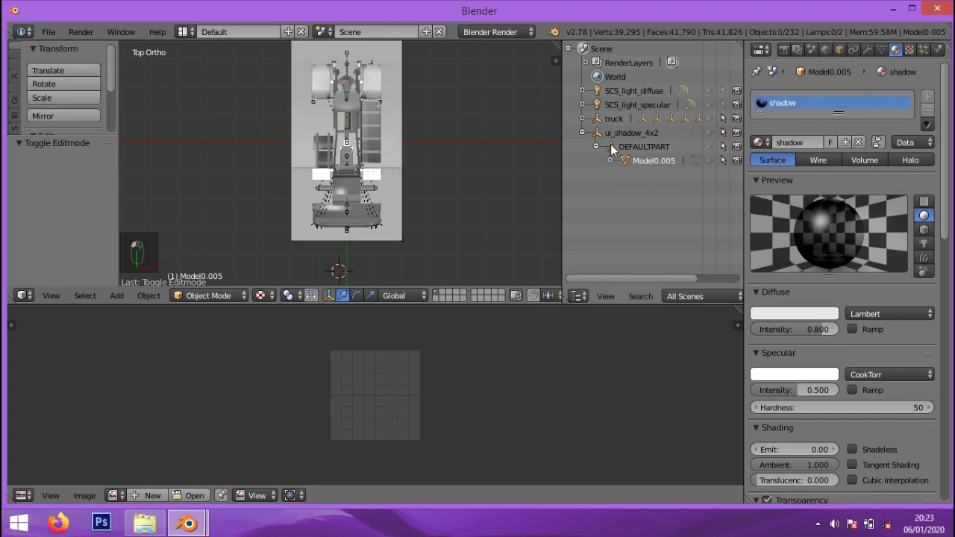
pyautogui.click(582, 119)
pyautogui.scroll(-5, 587, 122)
pyautogui.click(396, 127)
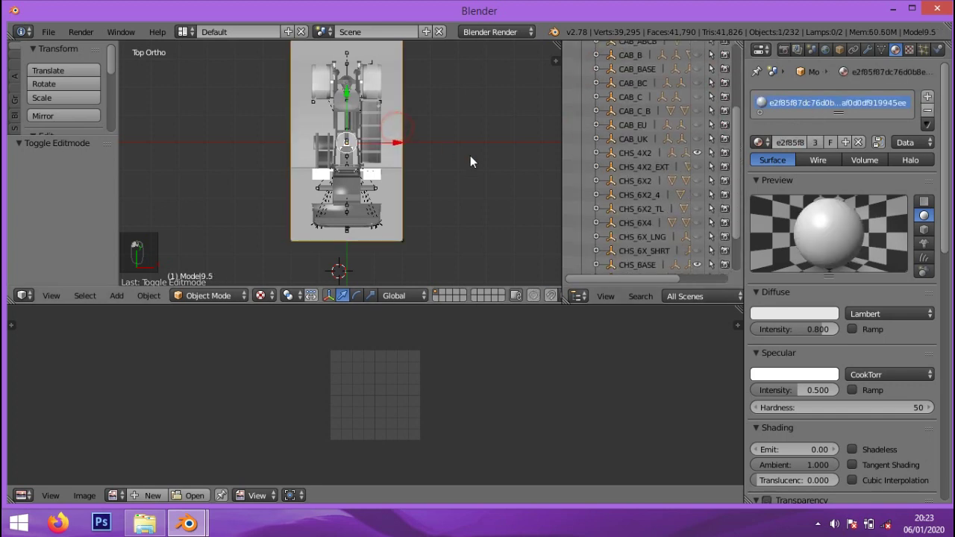
pyautogui.click(761, 142)
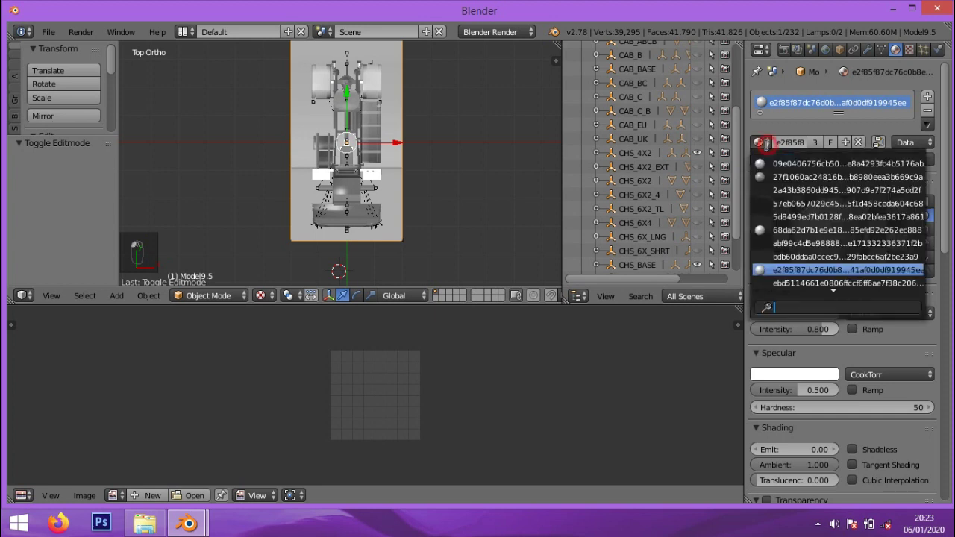
pyautogui.write('shad')
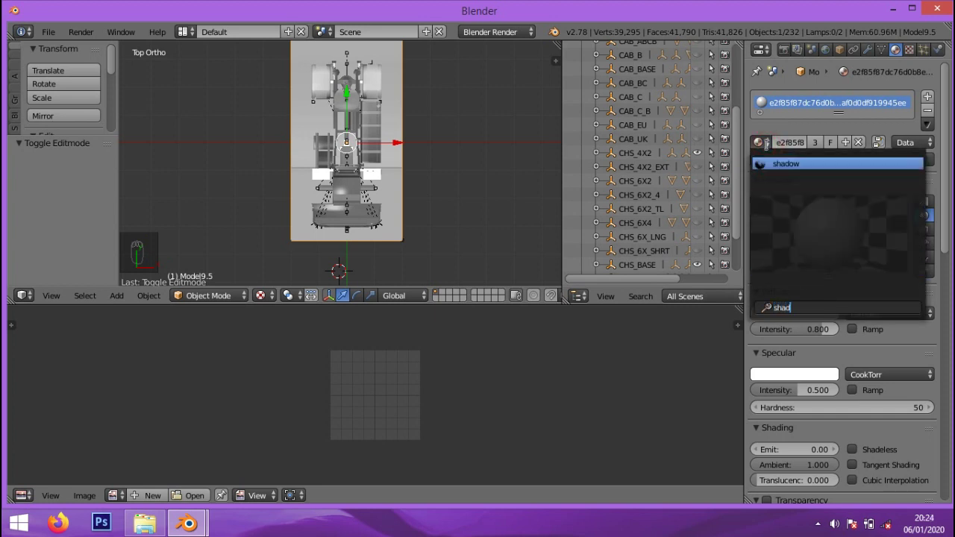
pyautogui.write('o')
pyautogui.press('Return')
# - Rotate all UVs of the chassis shadow mesh by 180 degrees and return to Object Mode
pyautogui.moveTo(485, 204); pyautogui.dragTo(407, 149, button='middle')
pyautogui.scroll(-1, 406, 149)
pyautogui.scroll(4, 422, 235)
pyautogui.moveTo(417, 241); pyautogui.dragTo(360, 230, button='middle')
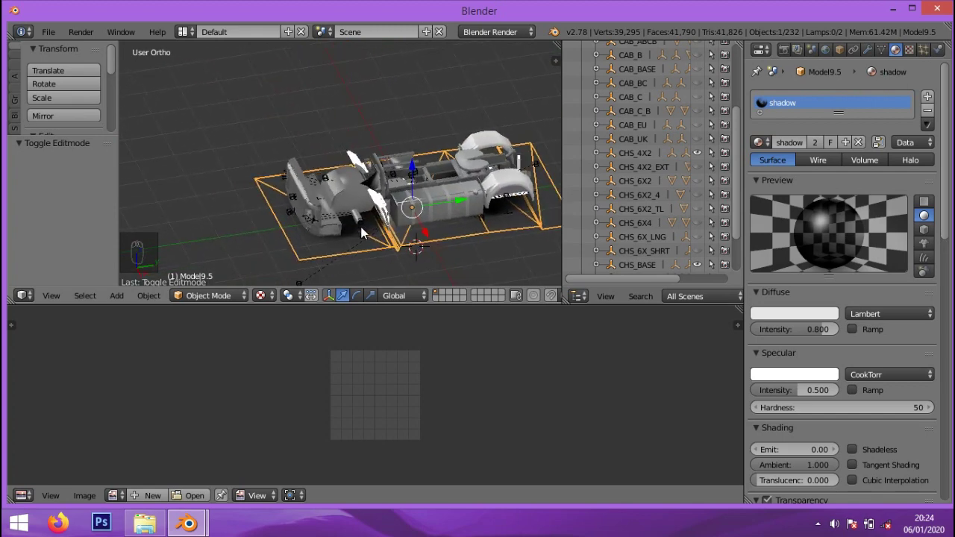
pyautogui.press('Tab')
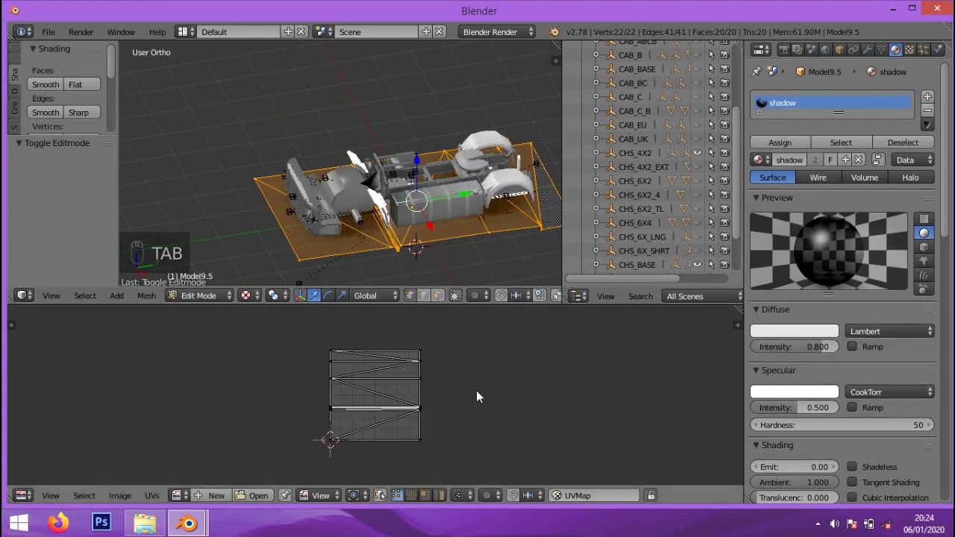
pyautogui.press('a')
pyautogui.press('a')
pyautogui.write('r')
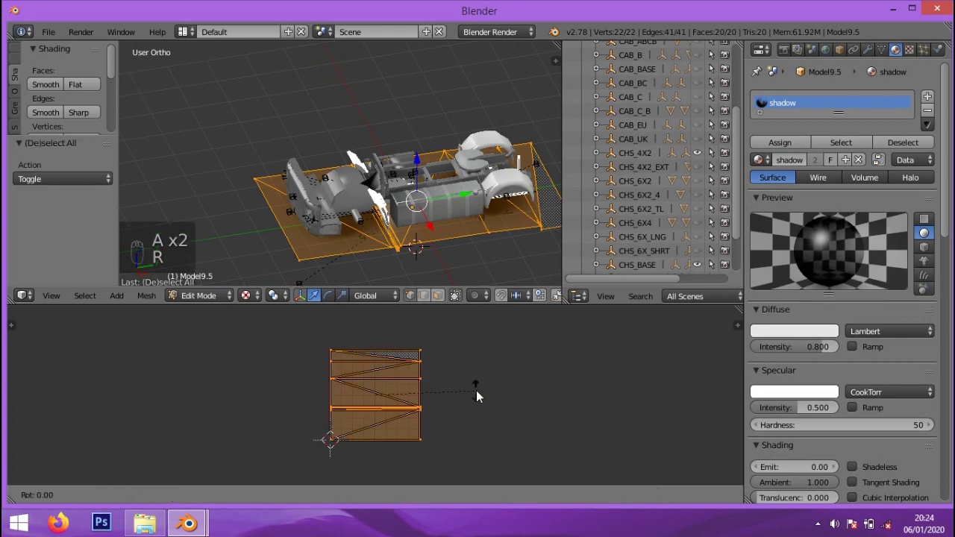
pyautogui.write('180')
pyautogui.click(476, 390)
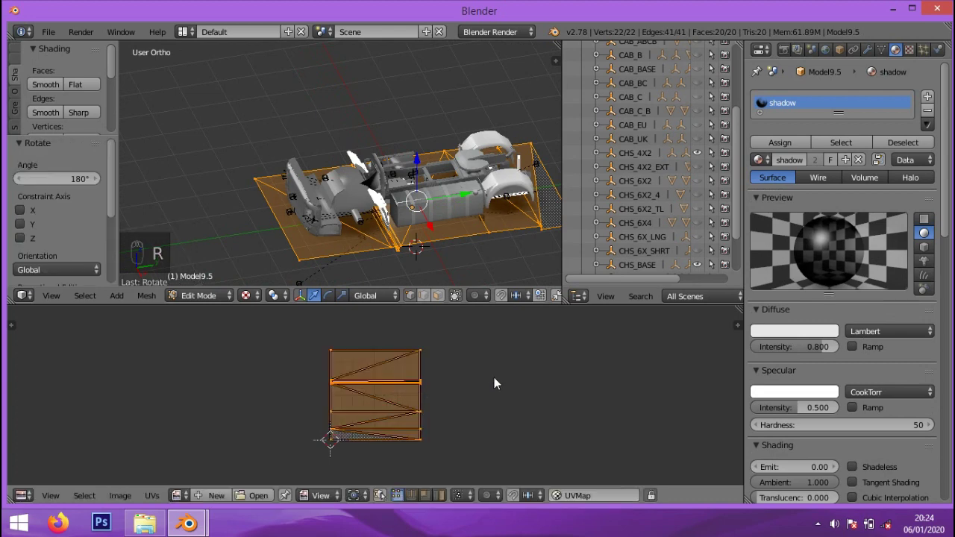
pyautogui.press('Tab')
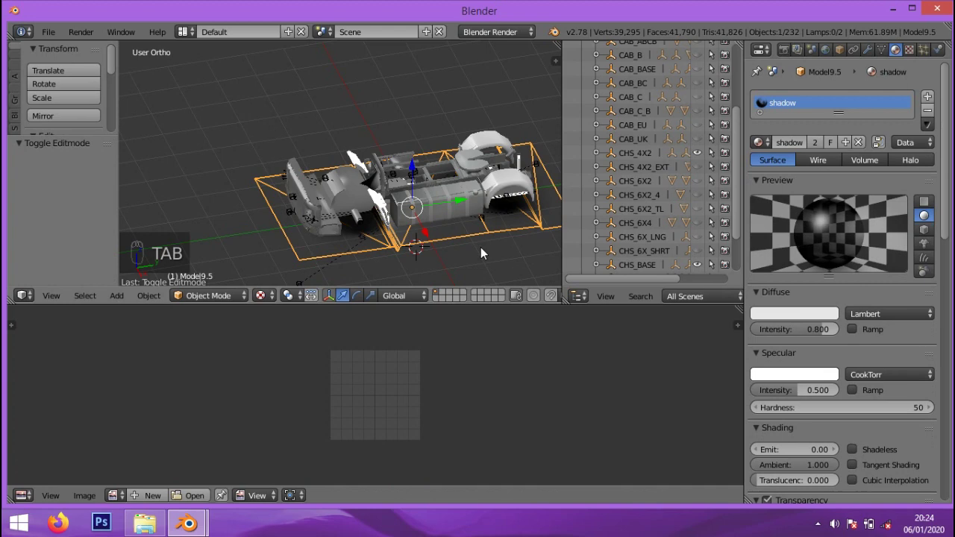
# - Examine the chassis and its shadow mesh from several angles, close up and from a distance
pyautogui.click(468, 253)
pyautogui.scroll(4, 453, 237)
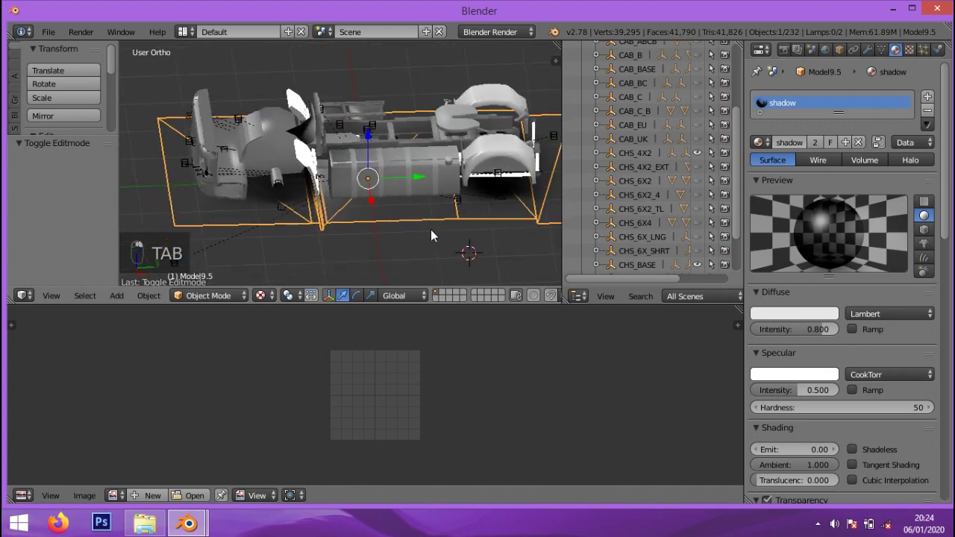
pyautogui.moveTo(431, 235); pyautogui.dragTo(462, 219, button='middle')
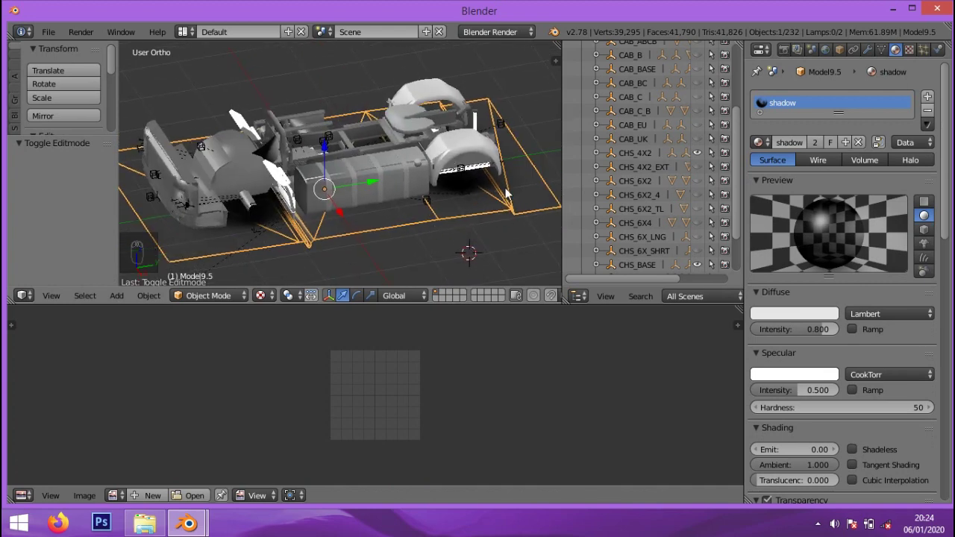
pyautogui.scroll(3, 240, 218)
pyautogui.scroll(-3, 214, 202)
pyautogui.moveTo(215, 202); pyautogui.dragTo(265, 241, button='middle')
pyautogui.scroll(5, 243, 134)
pyautogui.scroll(-5, 337, 214)
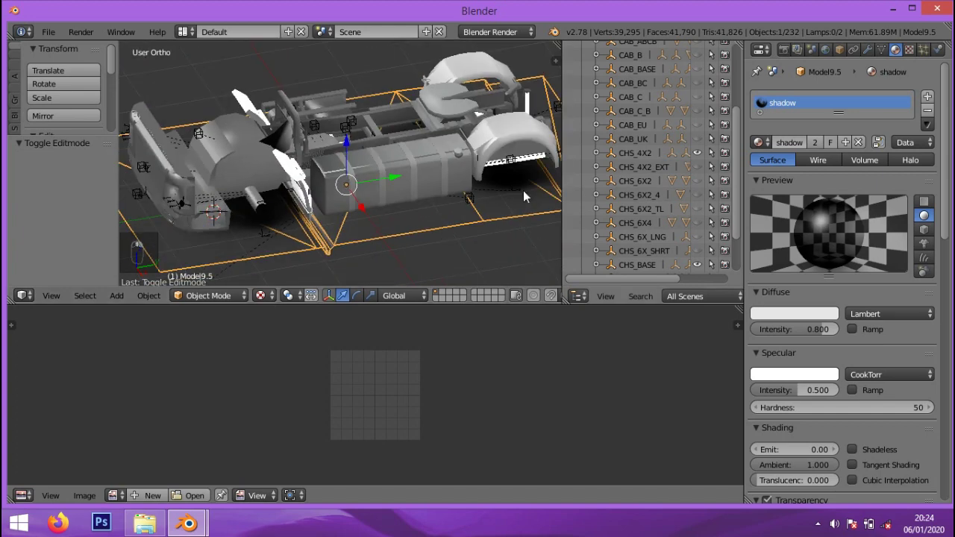
pyautogui.moveTo(523, 190); pyautogui.dragTo(526, 229, button='middle')
pyautogui.scroll(-3, 365, 209)
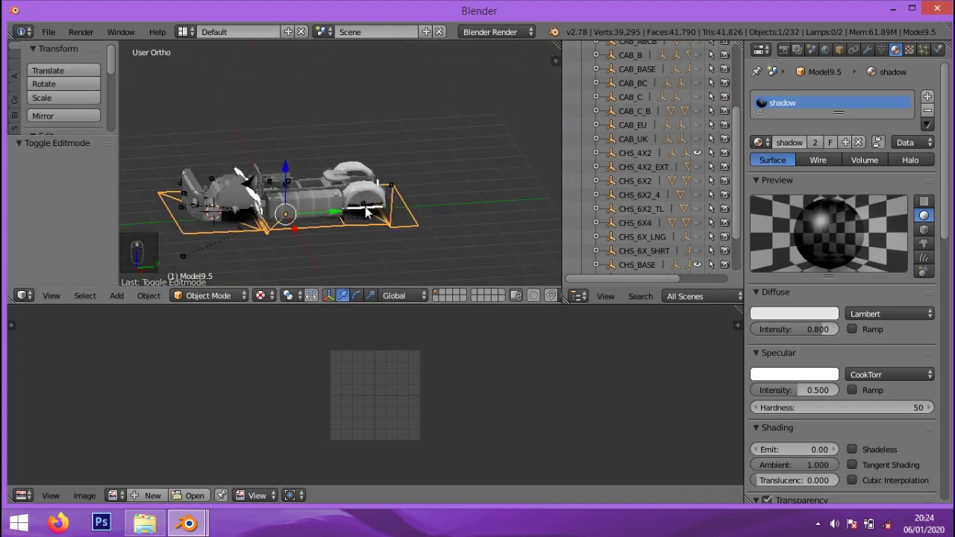
pyautogui.scroll(2, 358, 214)
pyautogui.scroll(-2, 299, 231)
pyautogui.scroll(-2, 228, 241)
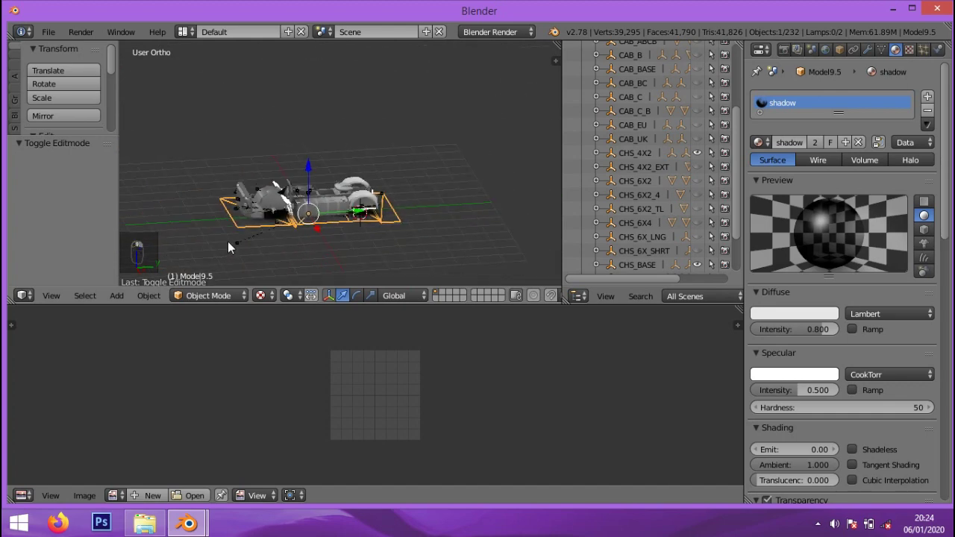
pyautogui.moveTo(228, 241); pyautogui.dragTo(234, 246, button='middle')
pyautogui.scroll(4, 283, 231)
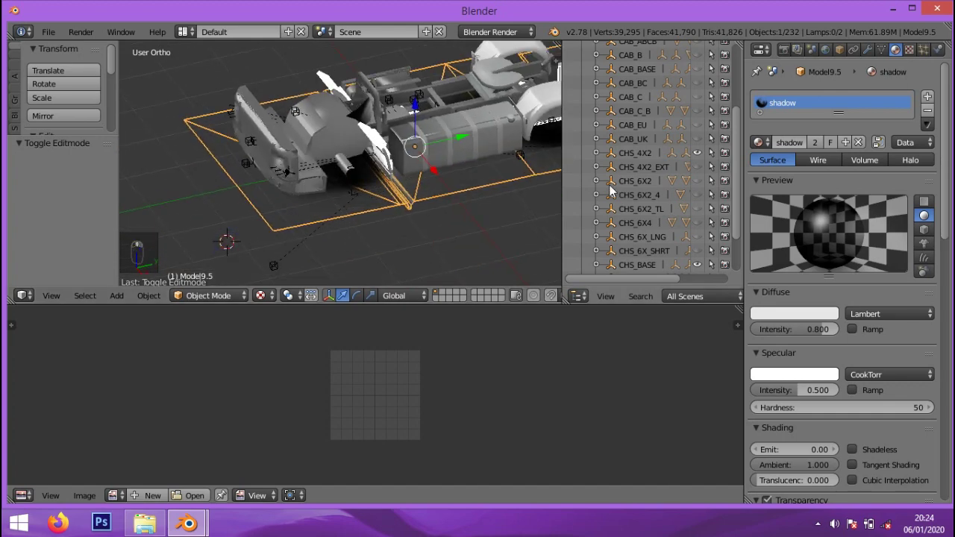
# - Expand CHS_4X2 in the scene hierarchy and locate the SHADOW_X_CRN[] and SHADOW_X_ORI[] empties by selecting them in turn
pyautogui.scroll(-3, 620, 164)
pyautogui.click(596, 98)
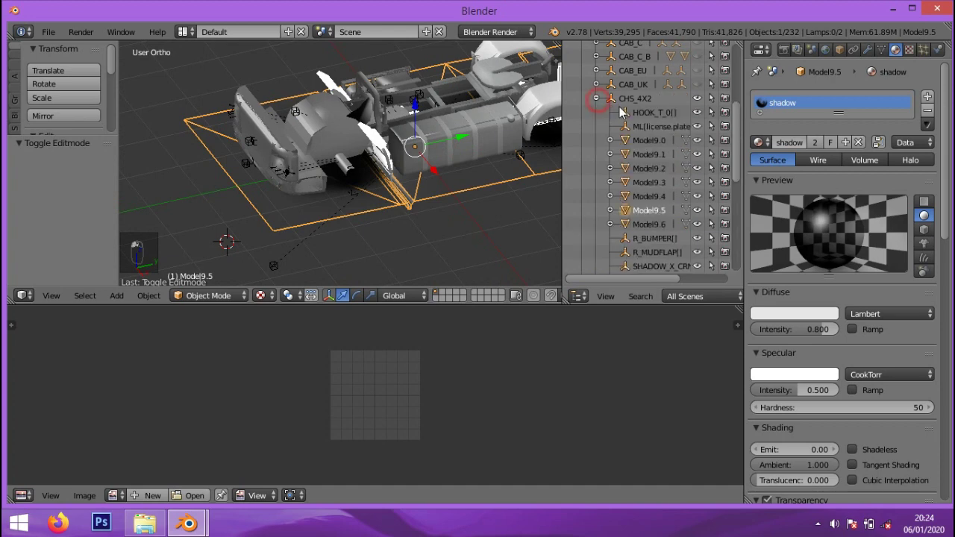
pyautogui.scroll(-4, 650, 165)
pyautogui.click(655, 164)
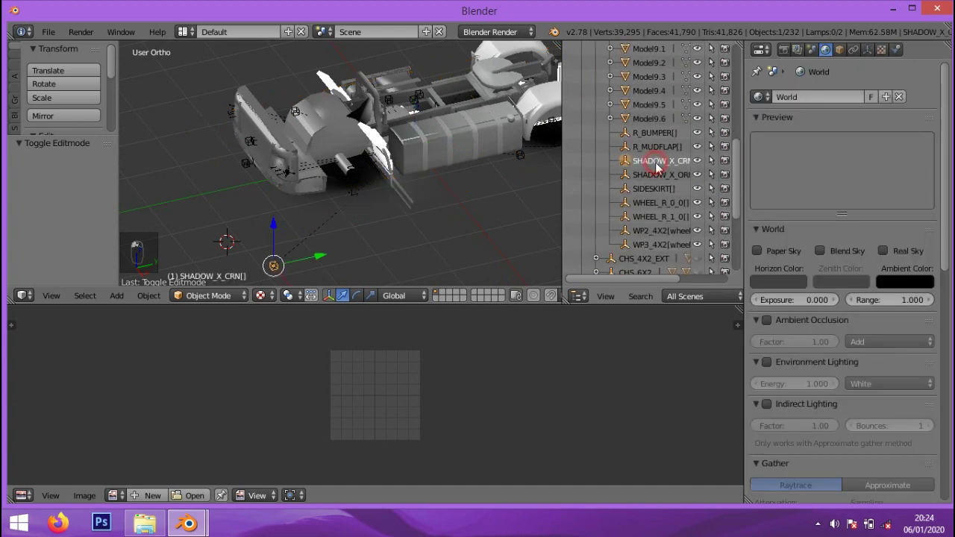
pyautogui.moveTo(563, 170); pyautogui.dragTo(513, 173)
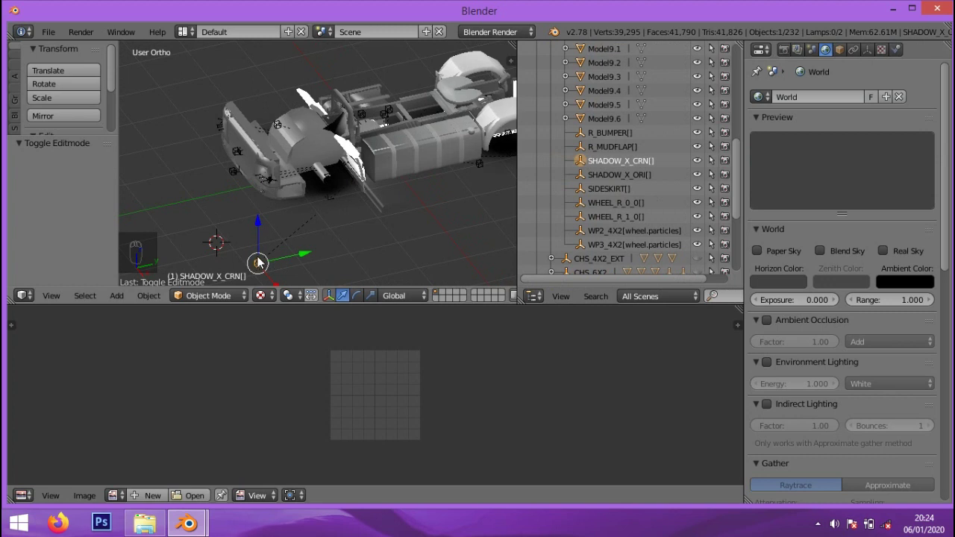
pyautogui.click(616, 176)
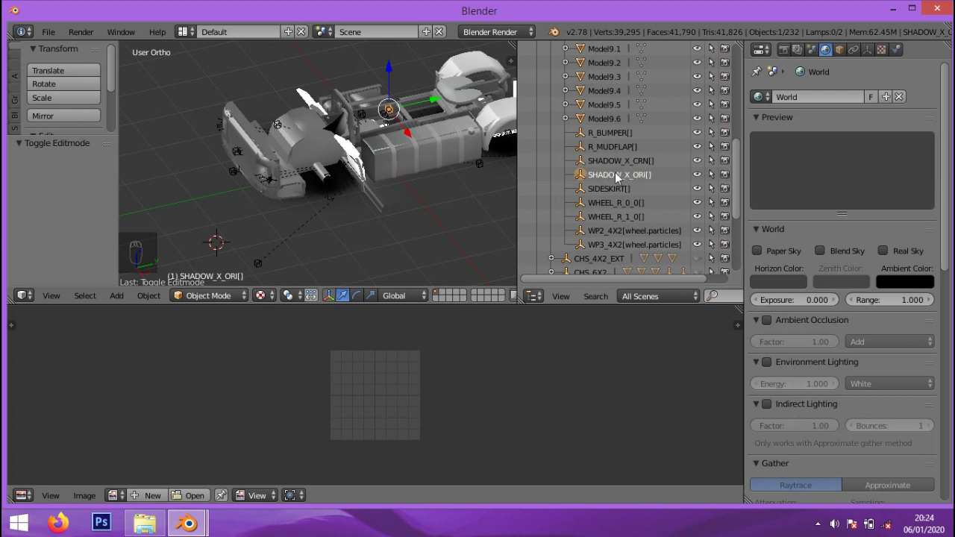
pyautogui.click(619, 160)
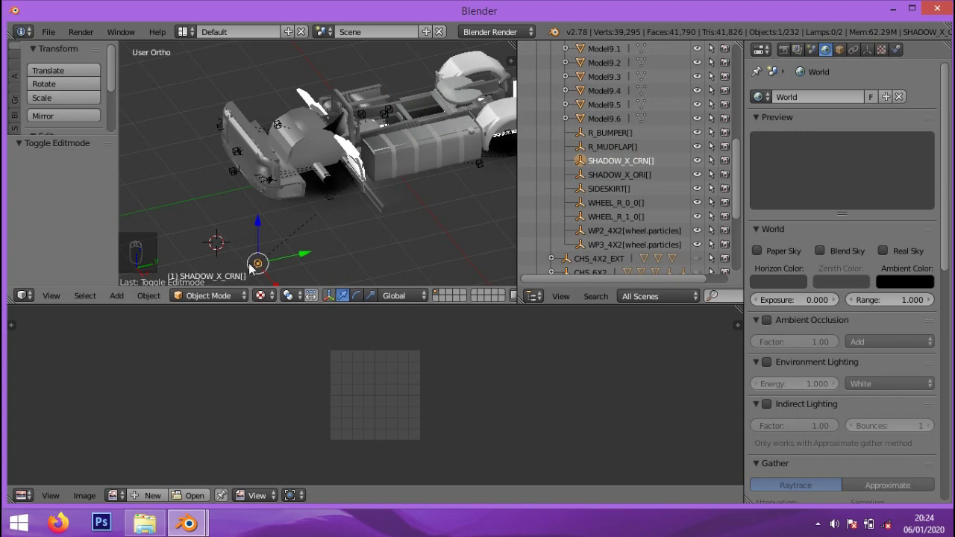
# - Select the chassis shadow mesh and compare its front corner with the SHADOW_X_CRN[] empty in top view
pyautogui.rightClick(270, 233)
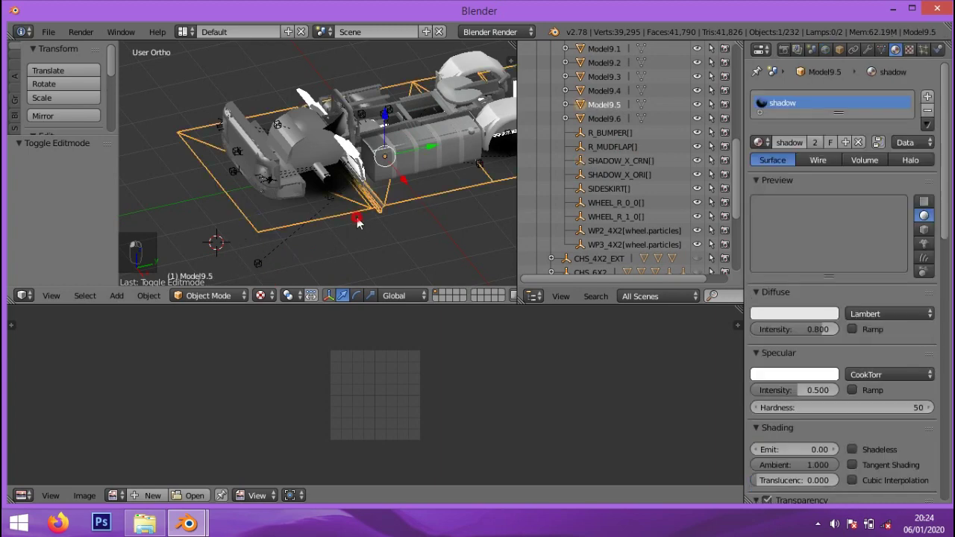
pyautogui.click(257, 236)
pyautogui.scroll(5, 258, 236)
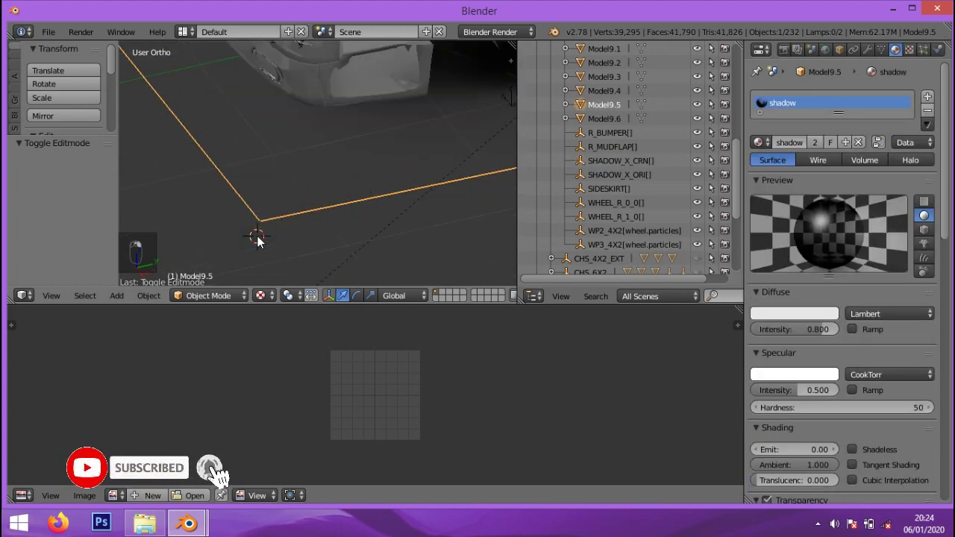
pyautogui.scroll(-3, 270, 229)
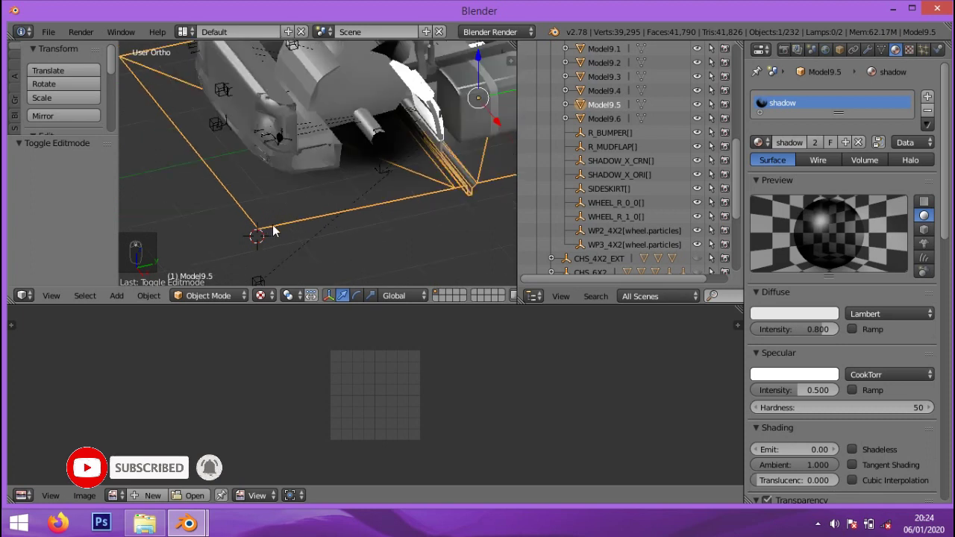
pyautogui.scroll(-1, 273, 231)
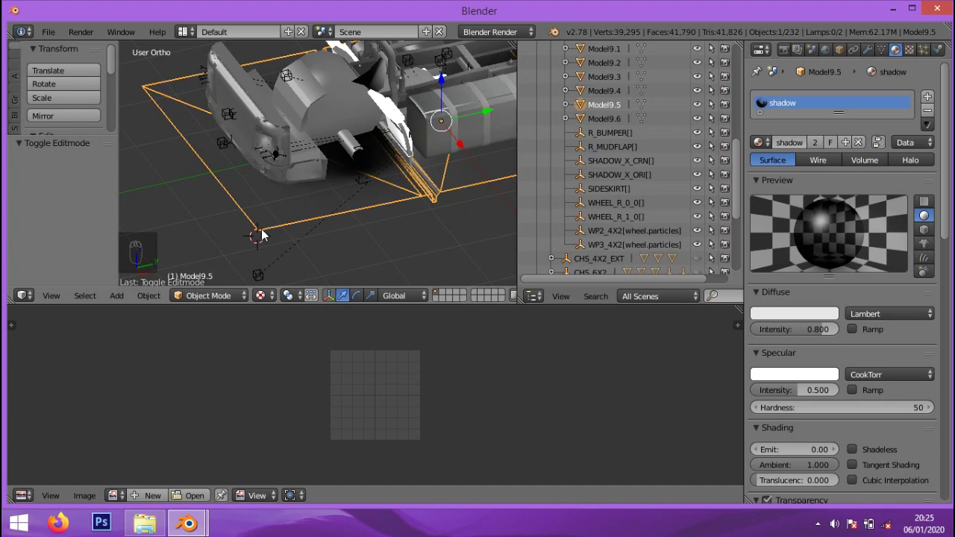
pyautogui.scroll(5, 260, 235)
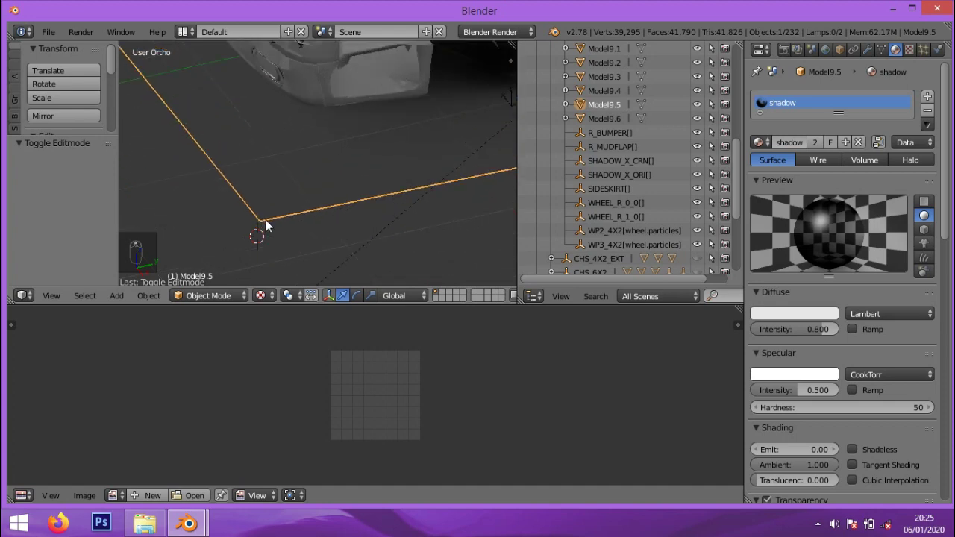
pyautogui.press('KP_7')
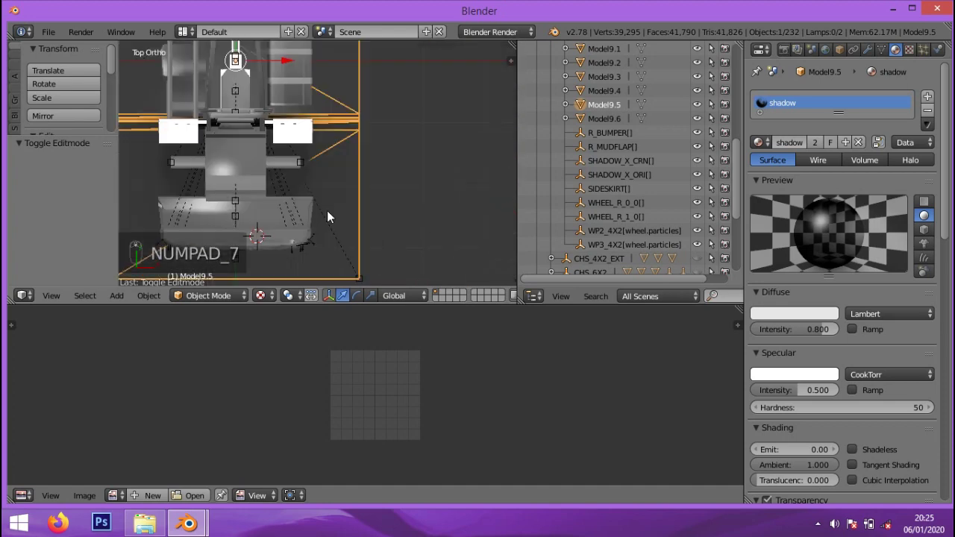
pyautogui.scroll(7, 314, 259)
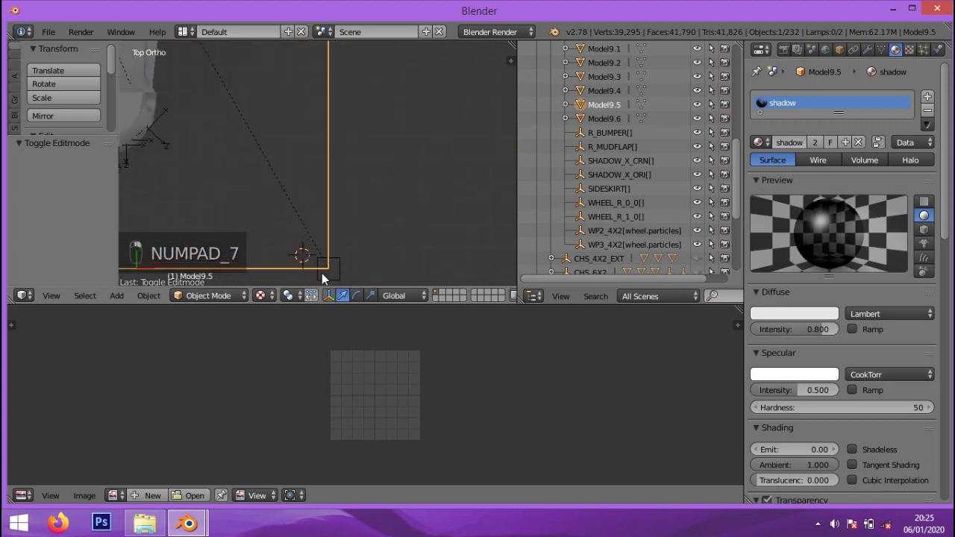
pyautogui.scroll(-2, 349, 264)
pyautogui.click(312, 272)
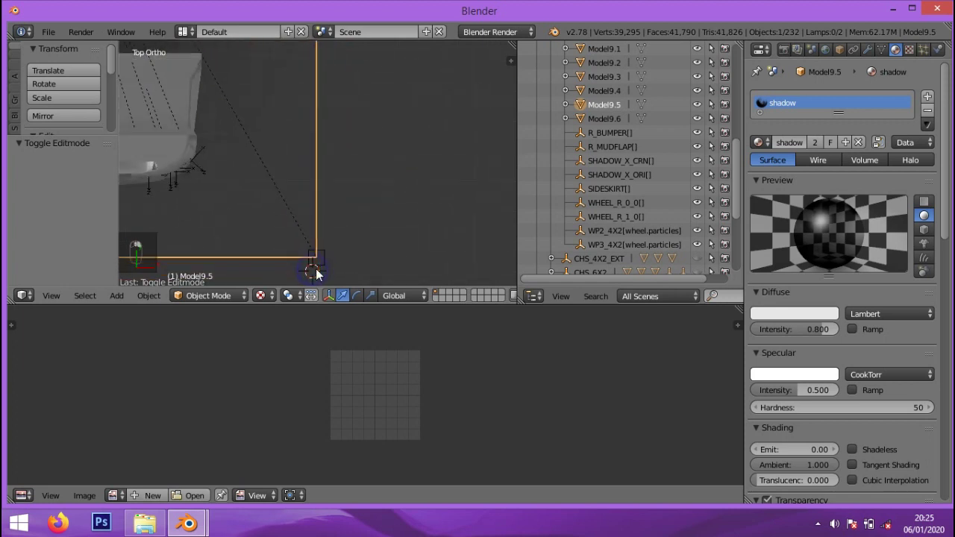
pyautogui.scroll(2, 338, 228)
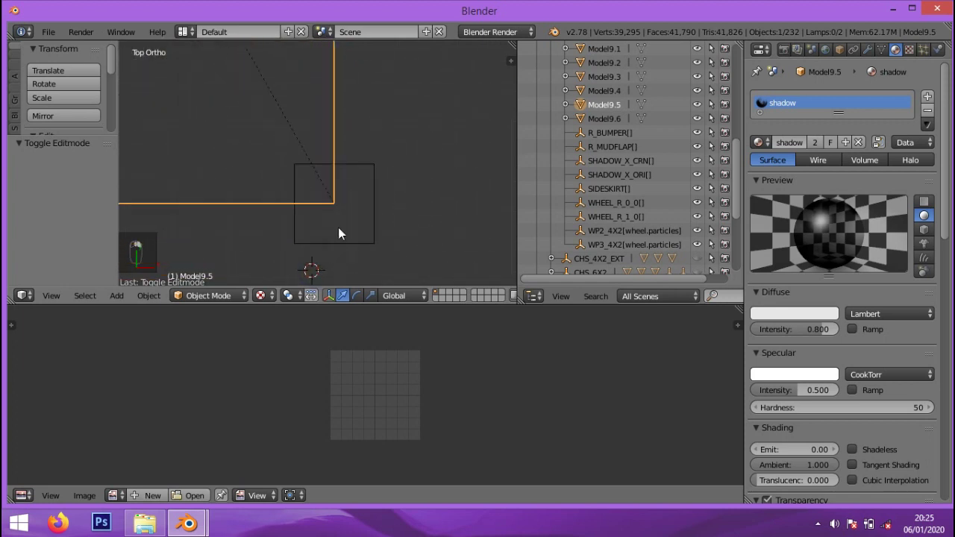
# - Display the transform properties and check the locations of the SHADOW_X_CRN[] and SHADOW_X_ORI[] empties
pyautogui.click(619, 161)
pyautogui.click(602, 160)
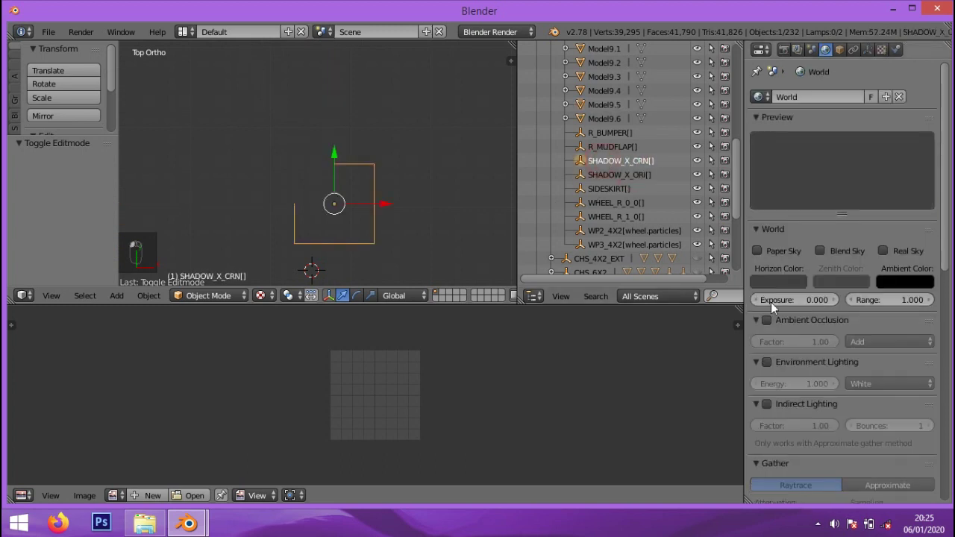
pyautogui.scroll(-2, 348, 218)
pyautogui.moveTo(352, 240); pyautogui.dragTo(299, 253, button='middle')
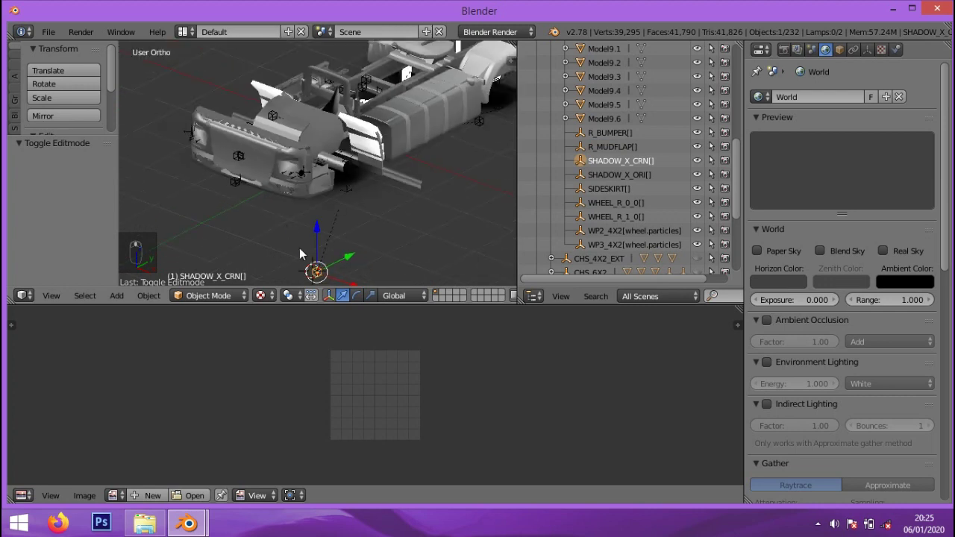
pyautogui.scroll(5, 321, 275)
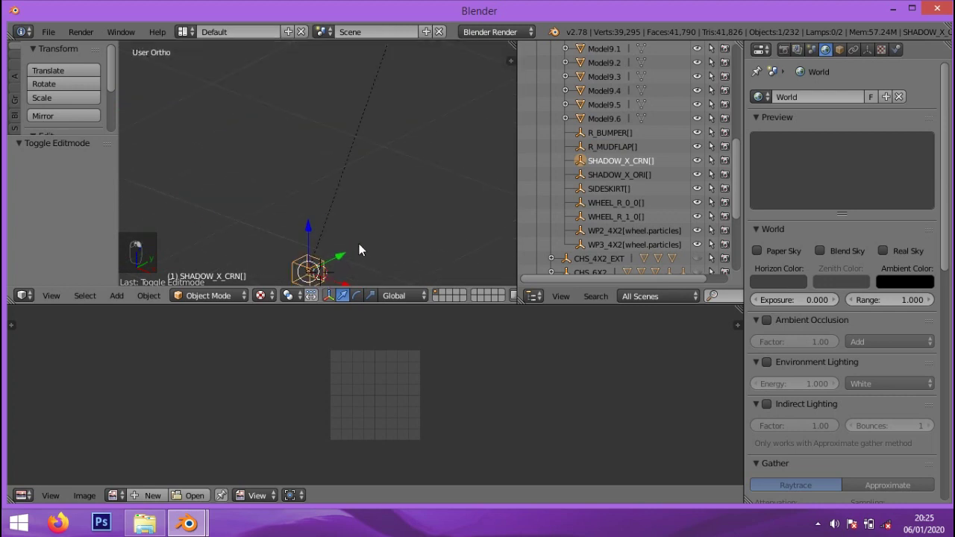
pyautogui.press('n')
pyautogui.scroll(10, 433, 175)
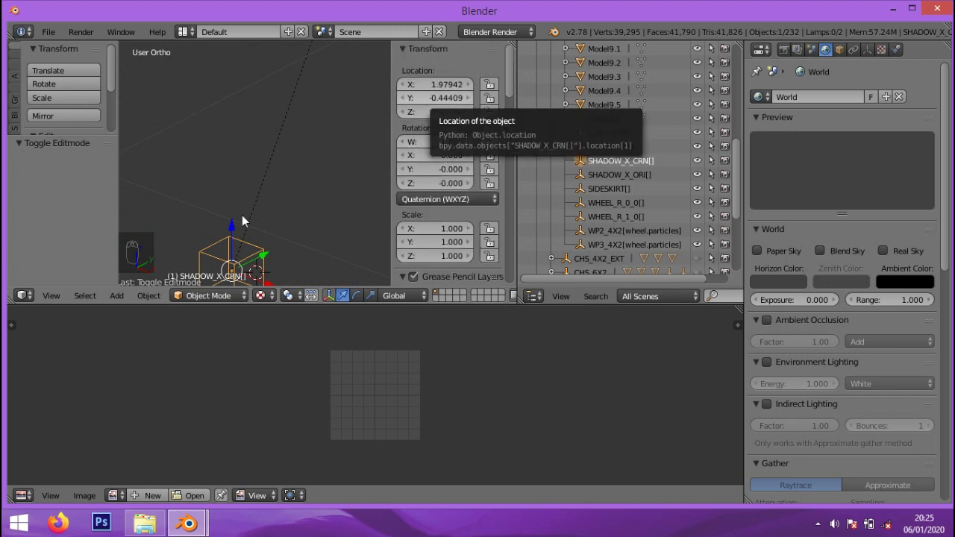
pyautogui.press('KP_Divide')
pyautogui.scroll(5, 274, 280)
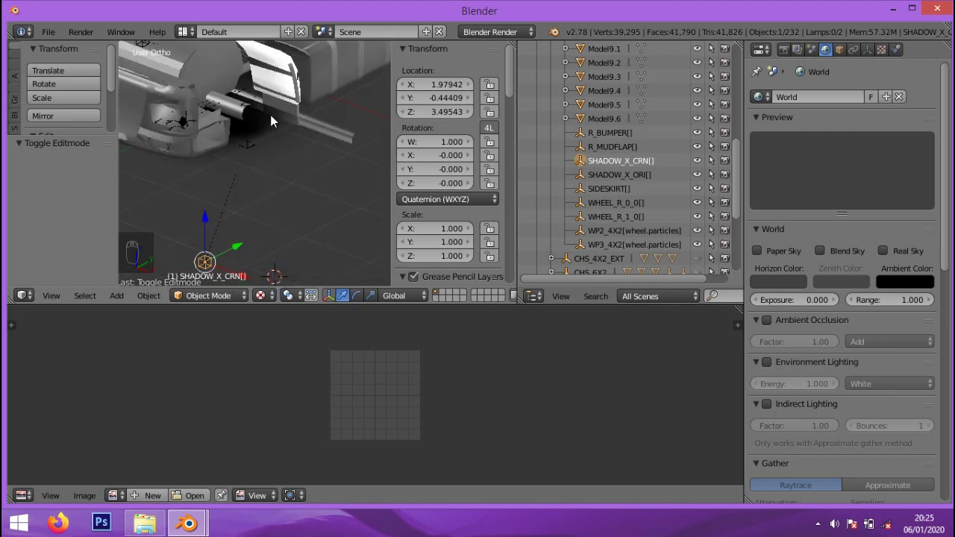
pyautogui.scroll(-4, 269, 112)
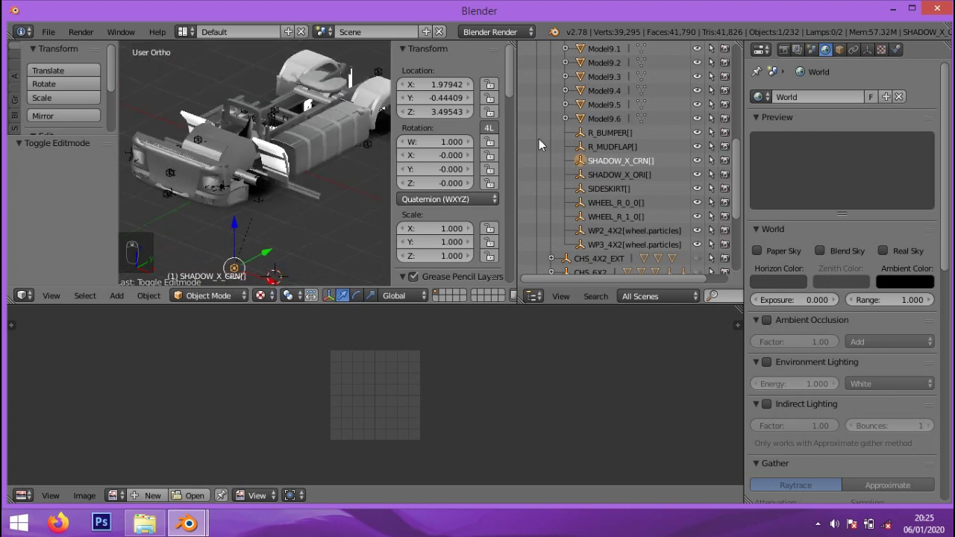
pyautogui.click(612, 177)
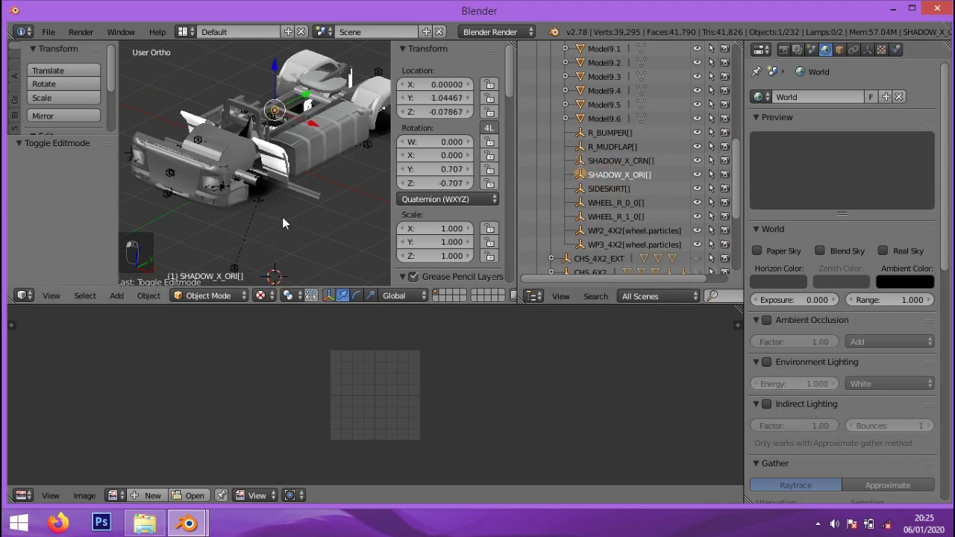
pyautogui.scroll(-3, 312, 211)
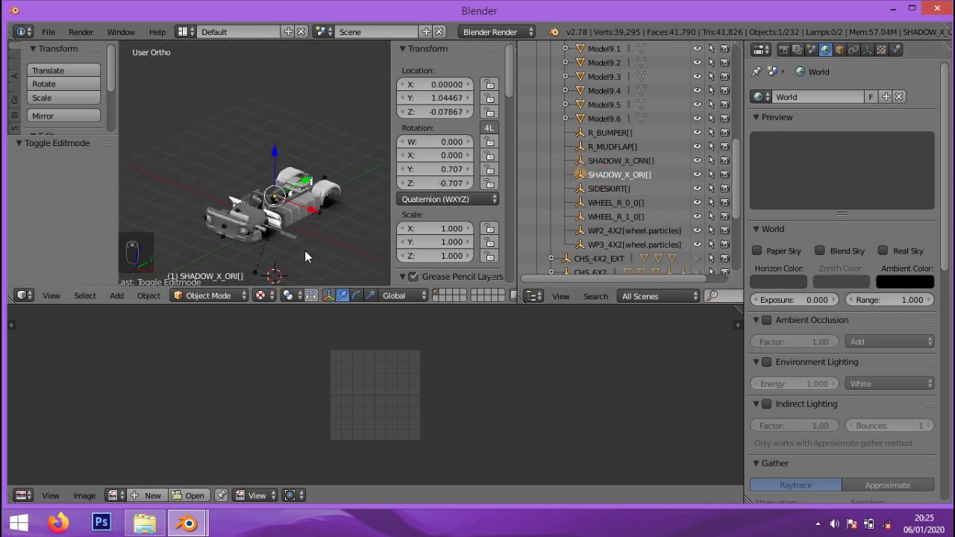
# - Snap the 3D cursor to the centre of the chassis shadow mesh's geometry in Edit Mode and check it in right view
pyautogui.rightClick(298, 247)
pyautogui.scroll(6, 302, 232)
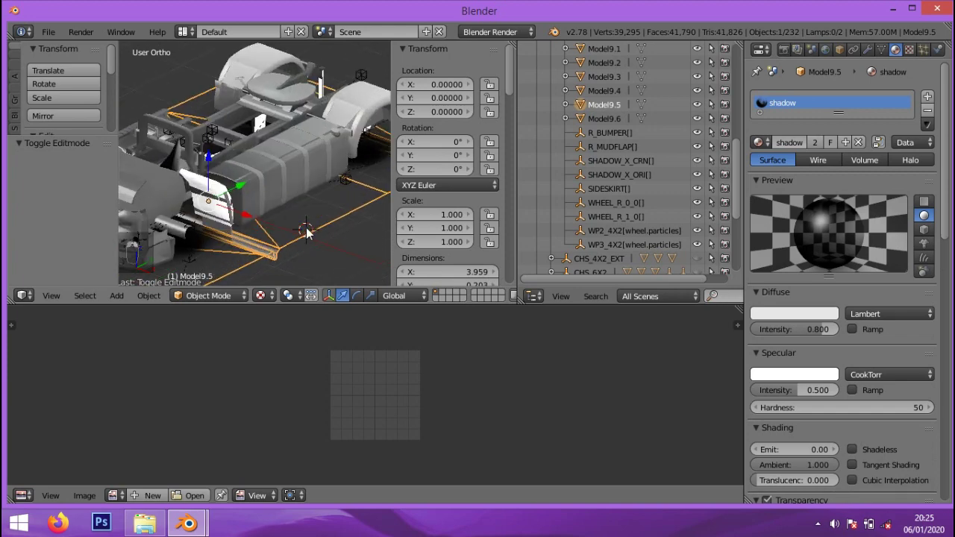
pyautogui.scroll(-6, 302, 227)
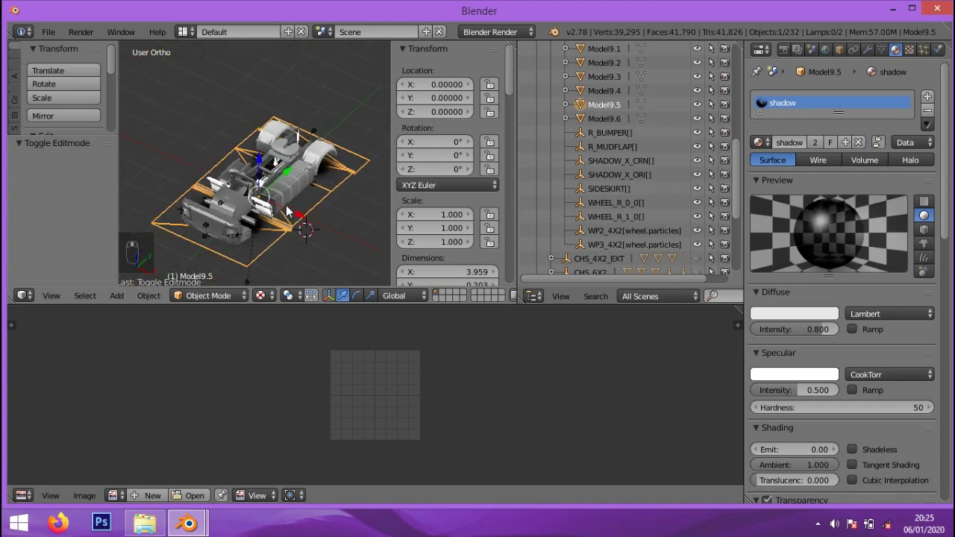
pyautogui.press('Tab')
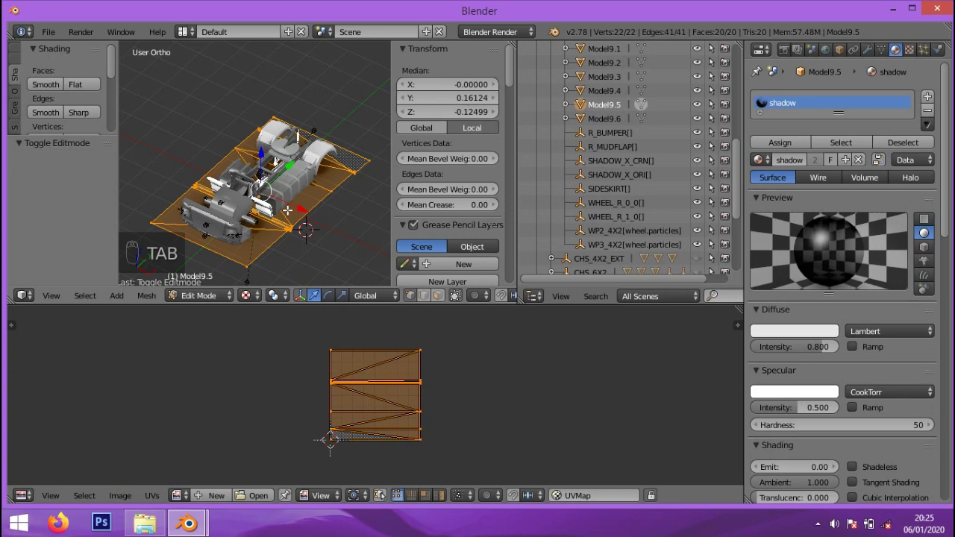
pyautogui.hotkey('shift', 's')
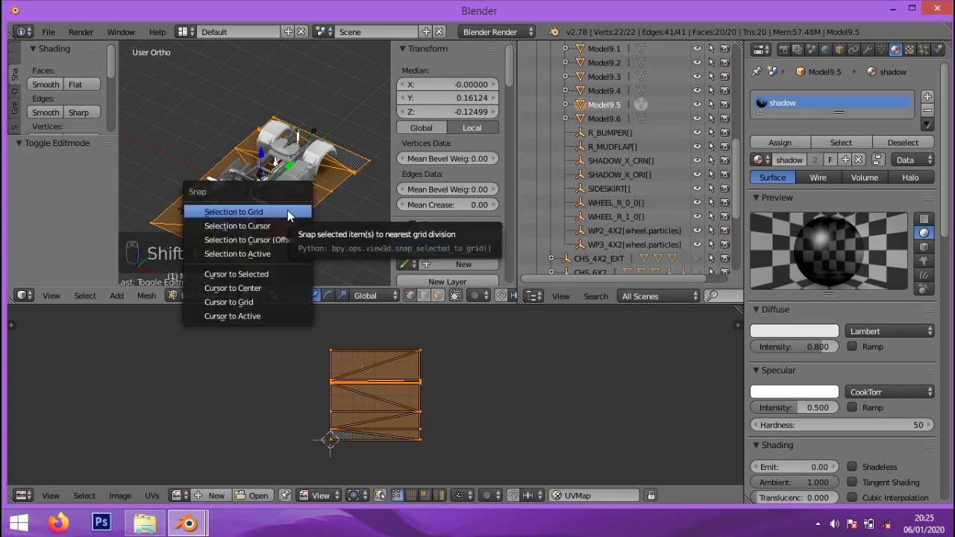
pyautogui.click(229, 274)
pyautogui.scroll(6, 305, 247)
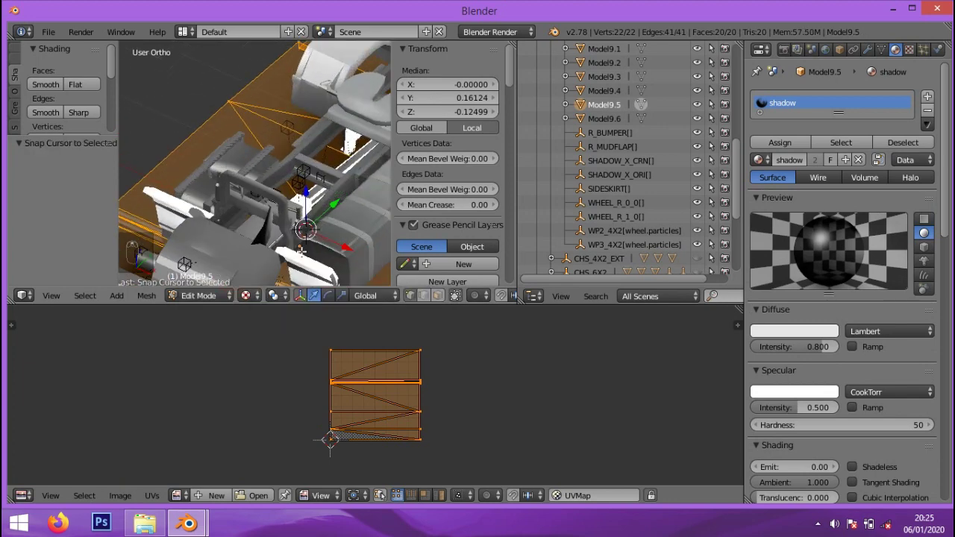
pyautogui.moveTo(308, 244); pyautogui.dragTo(239, 204, button='middle')
pyautogui.scroll(-5, 239, 205)
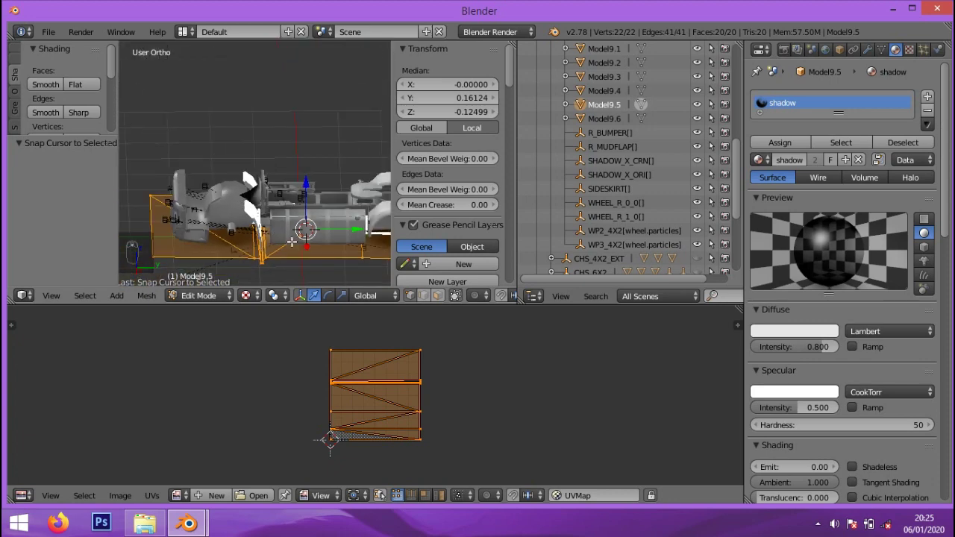
pyautogui.press('KP_3')
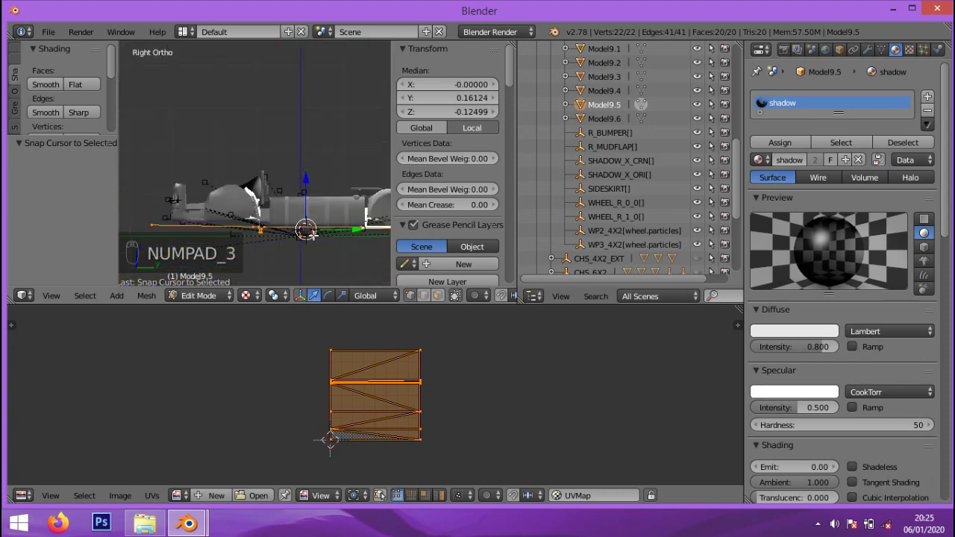
# - Select the SHADOW_X_ORI[] empty and examine its position relative to the 3D cursor and chassis from the side and in perspective
pyautogui.scroll(4, 313, 234)
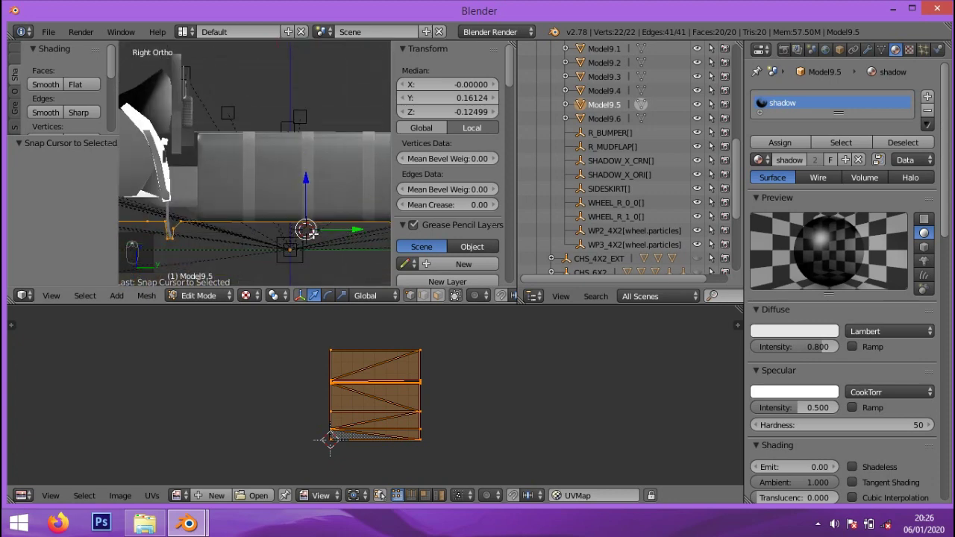
pyautogui.click(623, 175)
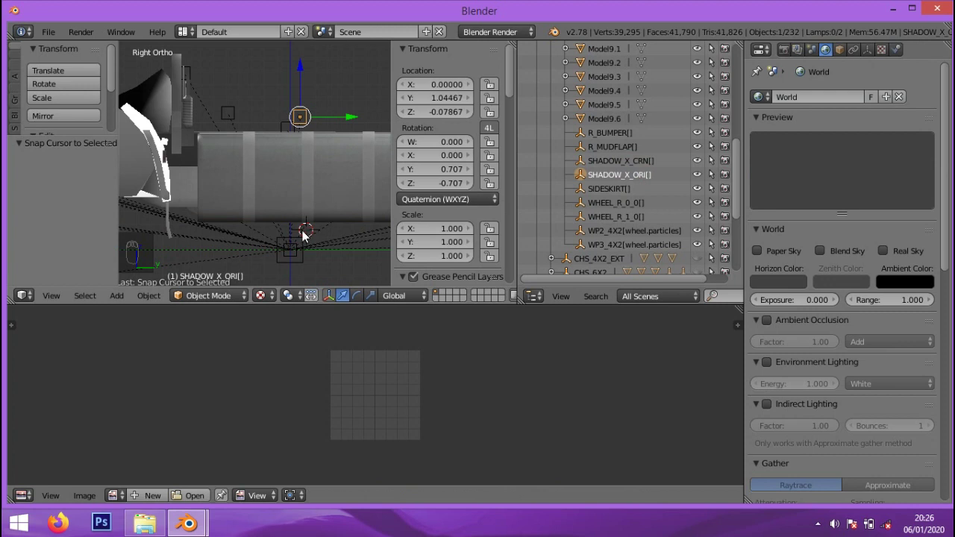
pyautogui.scroll(-4, 302, 145)
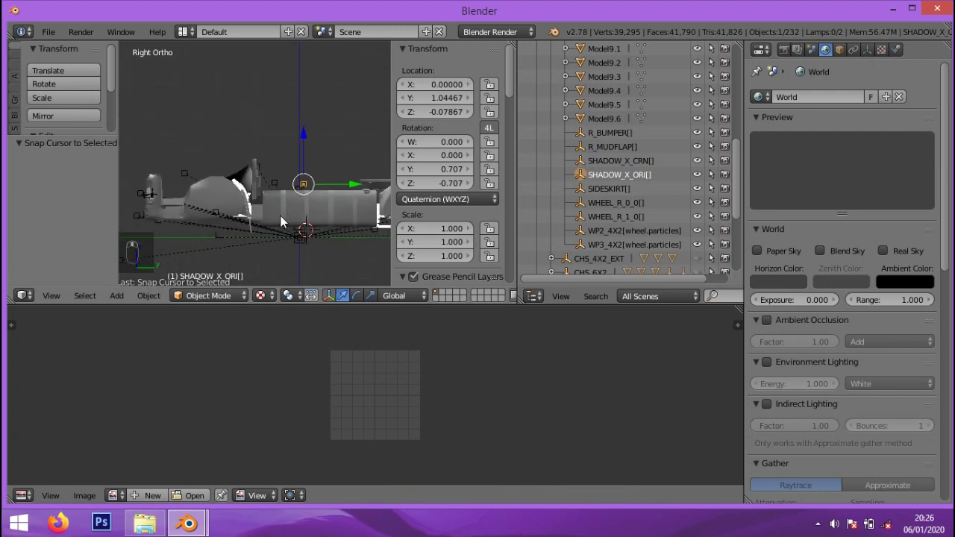
pyautogui.moveTo(280, 215); pyautogui.dragTo(310, 261, button='middle')
pyautogui.scroll(-2, 311, 262)
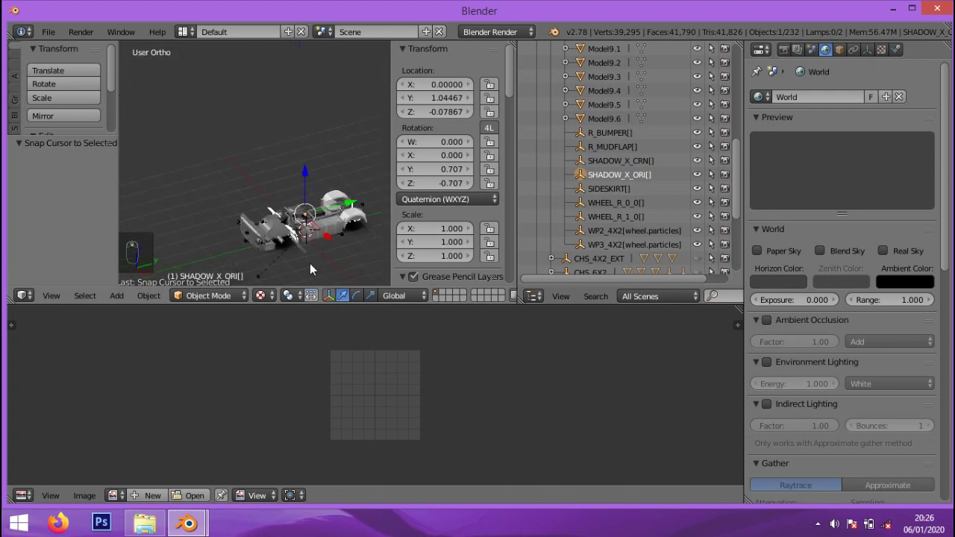
pyautogui.scroll(4, 310, 263)
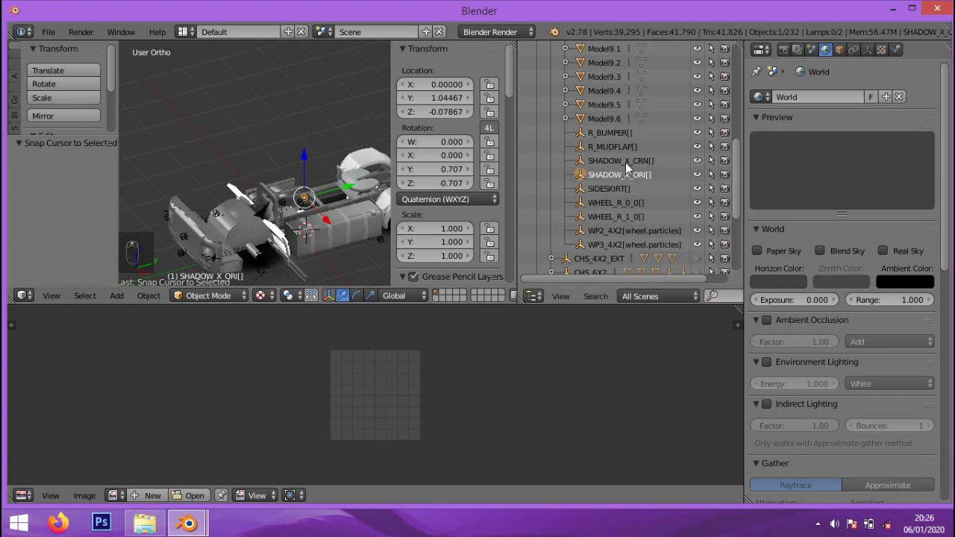
pyautogui.scroll(-3, 332, 242)
pyautogui.moveTo(332, 242); pyautogui.dragTo(269, 228, button='middle')
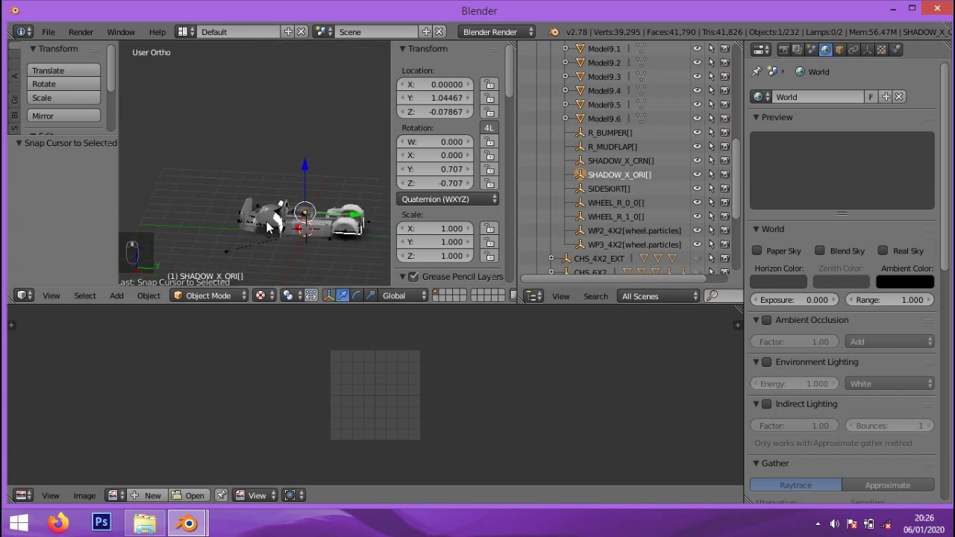
pyautogui.scroll(2, 281, 269)
pyautogui.moveTo(281, 268); pyautogui.dragTo(330, 260, button='middle')
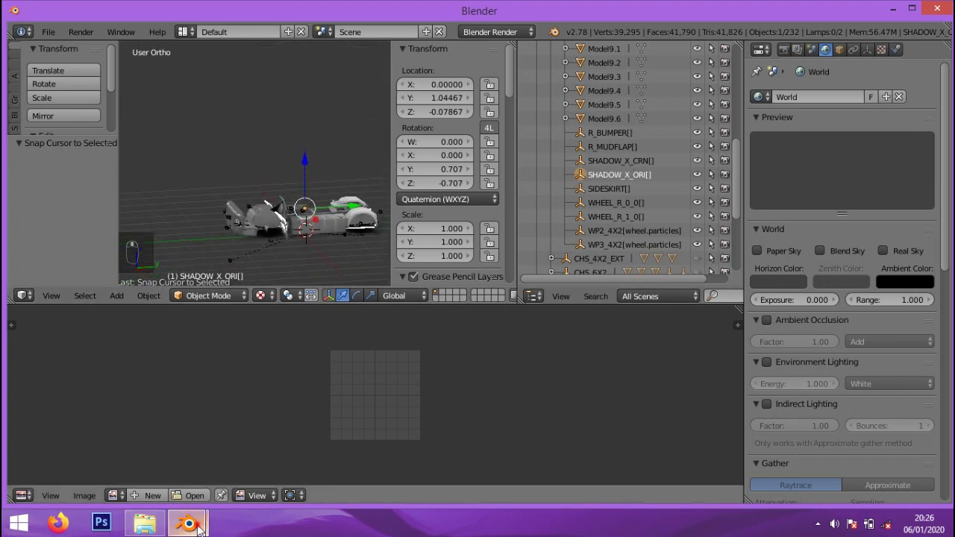
# - Switch to the other Blender window with the complete DAF truck and examine the cab, front and chassis underside from several angles
pyautogui.moveTo(196, 526)
pyautogui.click(148, 443)
pyautogui.scroll(-3, 466, 311)
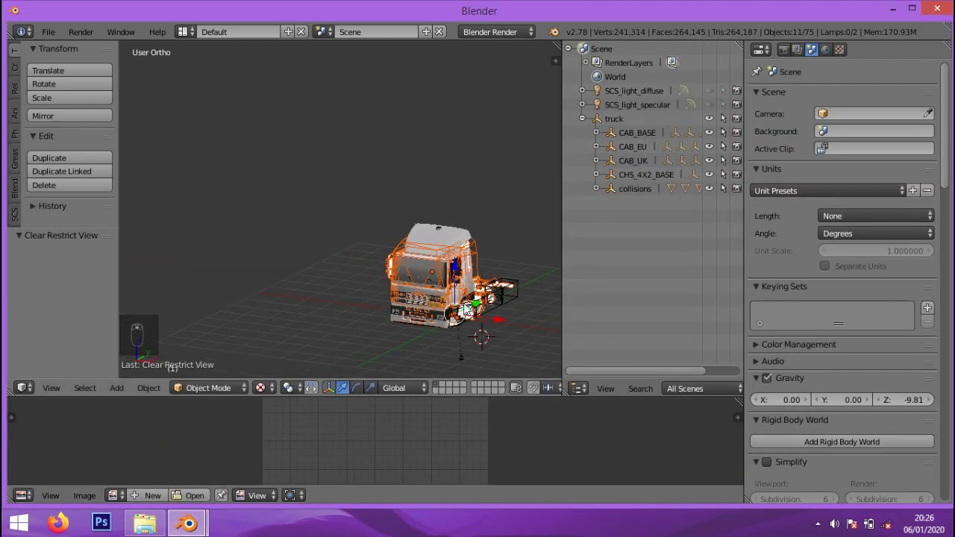
pyautogui.moveTo(487, 340); pyautogui.dragTo(477, 366, button='middle')
pyautogui.scroll(6, 493, 345)
pyautogui.scroll(-5, 462, 347)
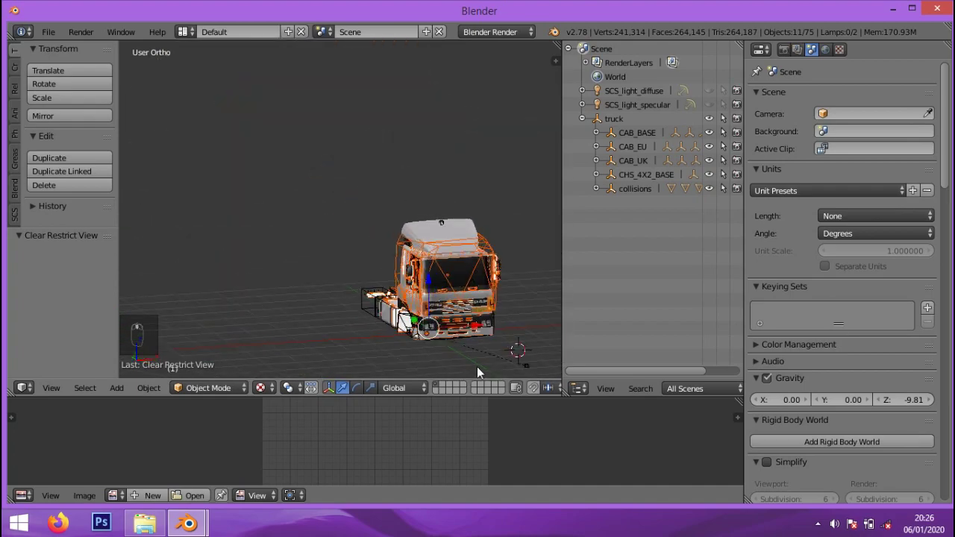
pyautogui.scroll(5, 433, 343)
pyautogui.moveTo(386, 327); pyautogui.dragTo(339, 317, button='middle')
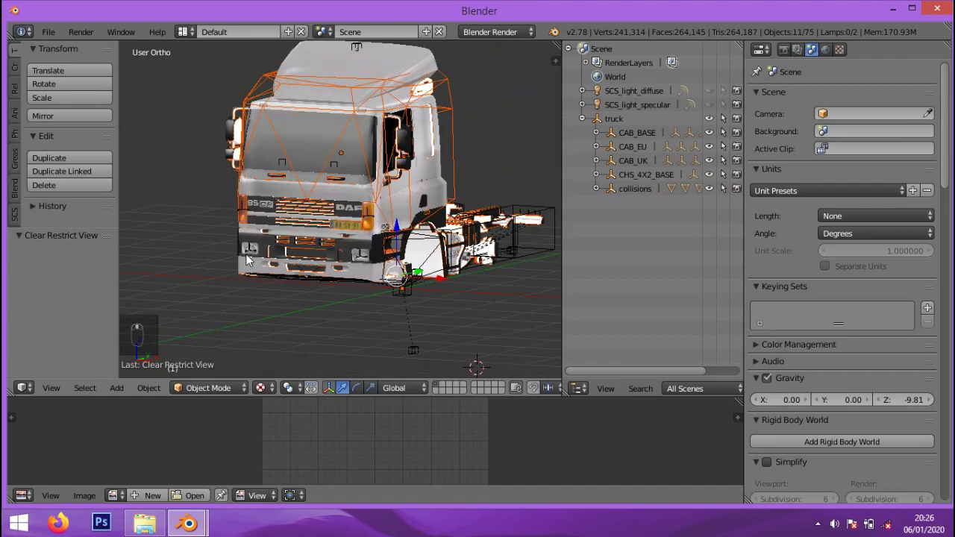
pyautogui.moveTo(442, 248); pyautogui.dragTo(250, 244, button='middle')
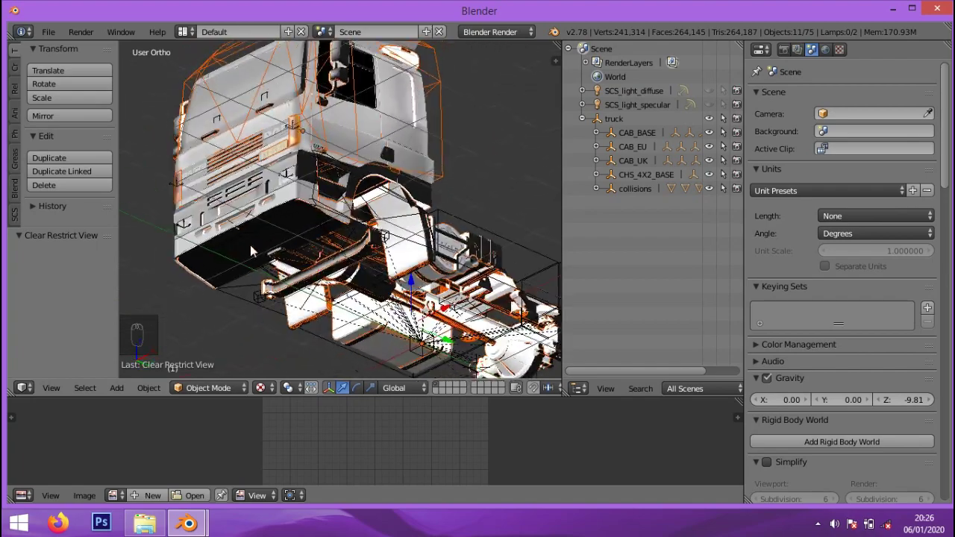
pyautogui.scroll(1, 430, 315)
pyautogui.scroll(1, 450, 330)
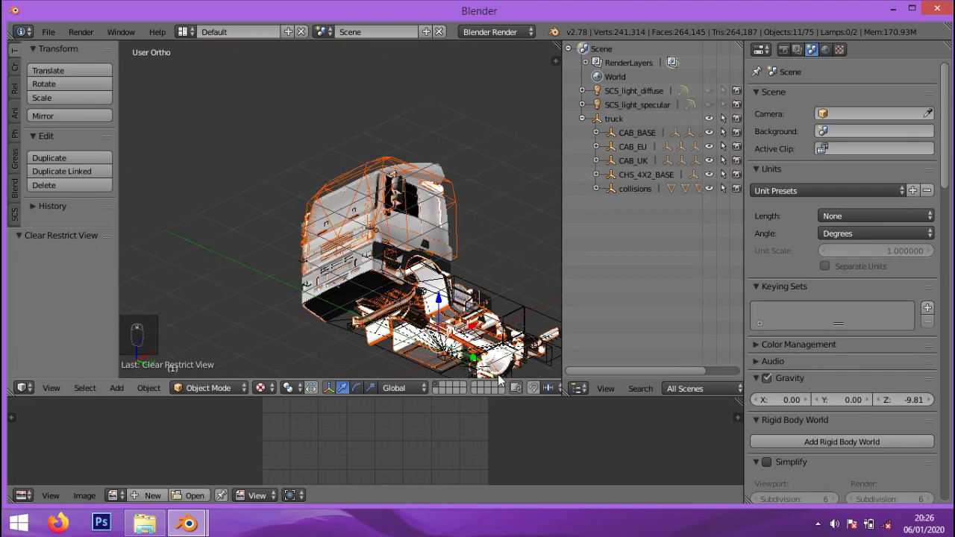
pyautogui.scroll(2, 498, 379)
pyautogui.moveTo(388, 299); pyautogui.dragTo(444, 297, button='middle')
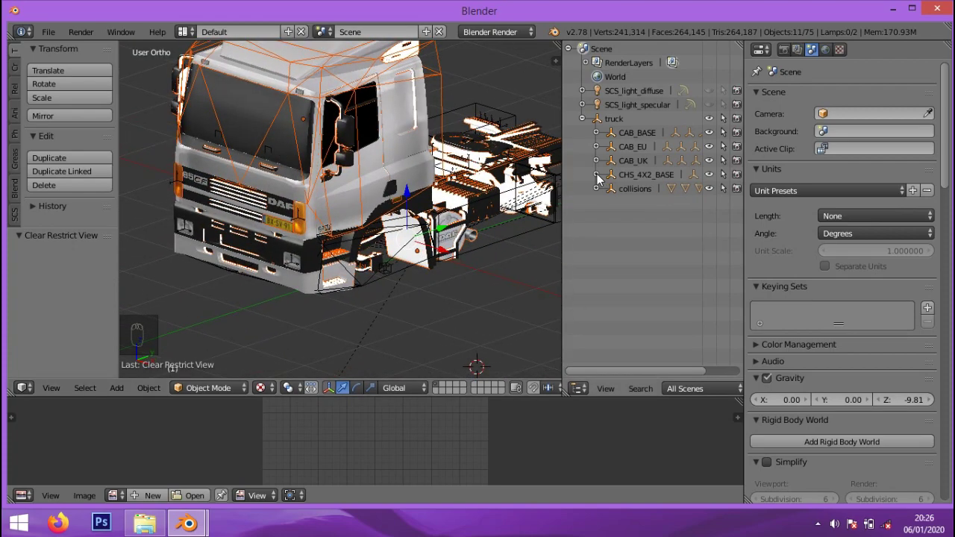
# - Expand CHS_4X2_BASE in the scene hierarchy and select its Model3.6 mesh
pyautogui.click(597, 176)
pyautogui.scroll(-3, 646, 139)
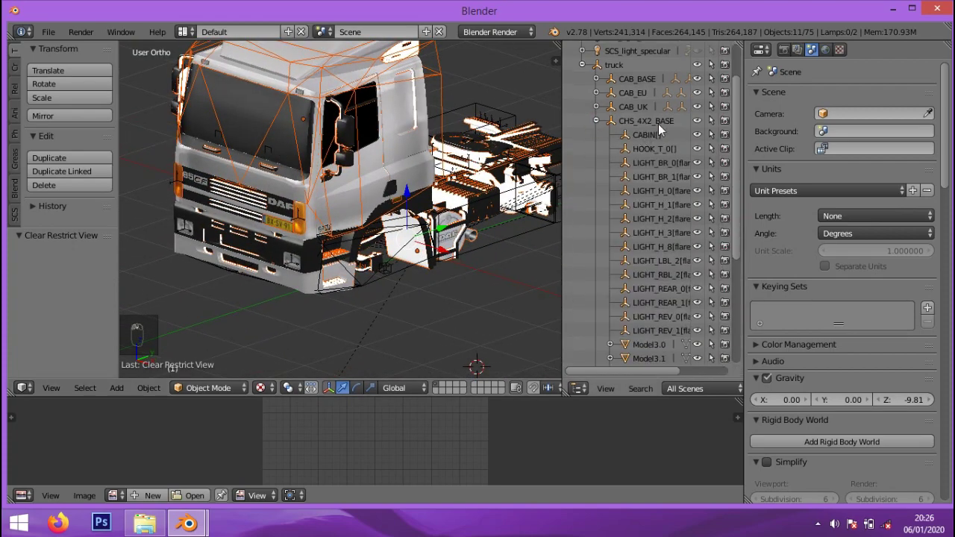
pyautogui.scroll(-5, 666, 159)
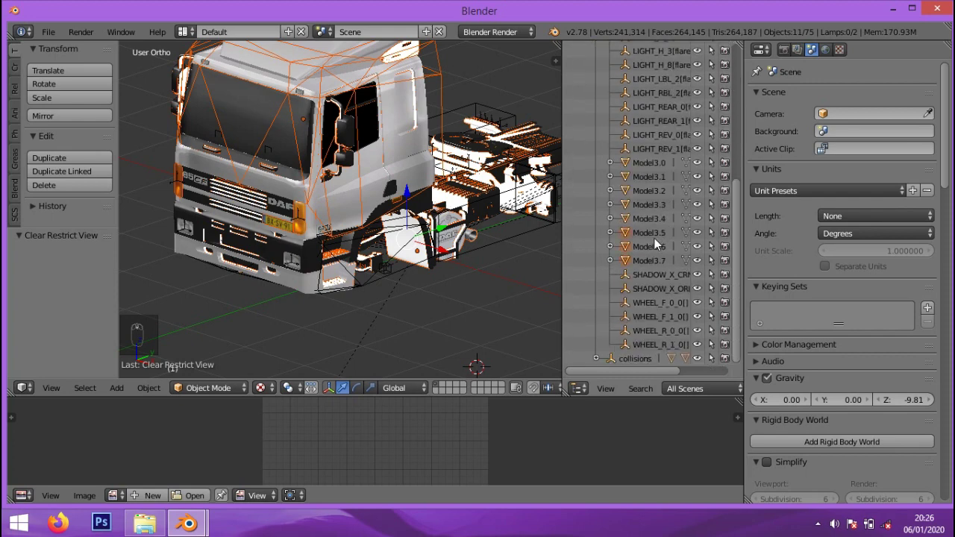
pyautogui.click(648, 247)
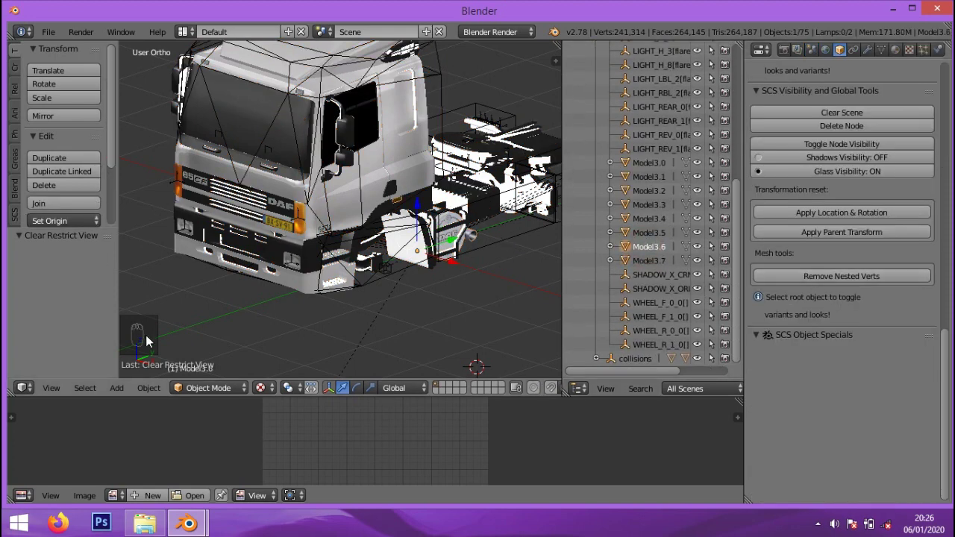
# - Add a plane mesh to the scene and parent it to CHS_4X2_BASE
pyautogui.click(118, 388)
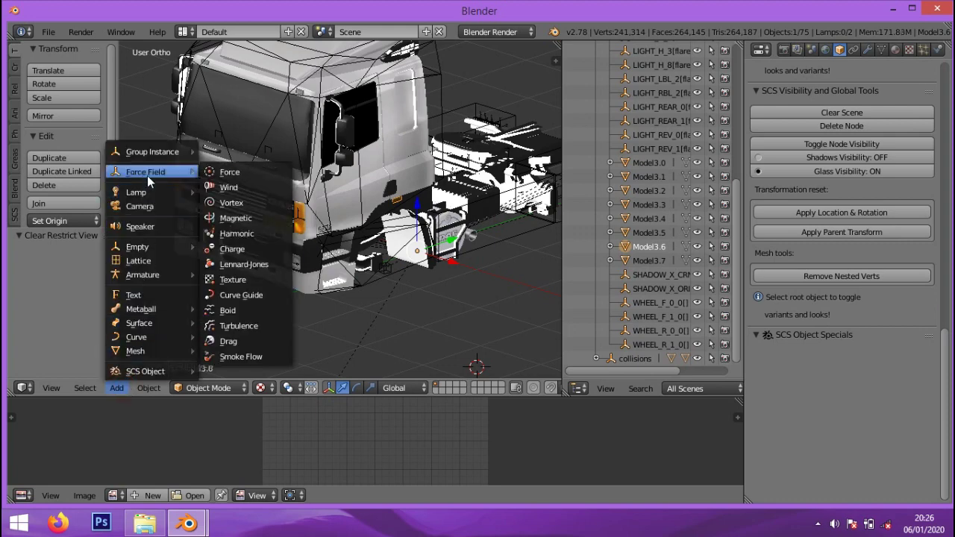
pyautogui.moveTo(138, 352)
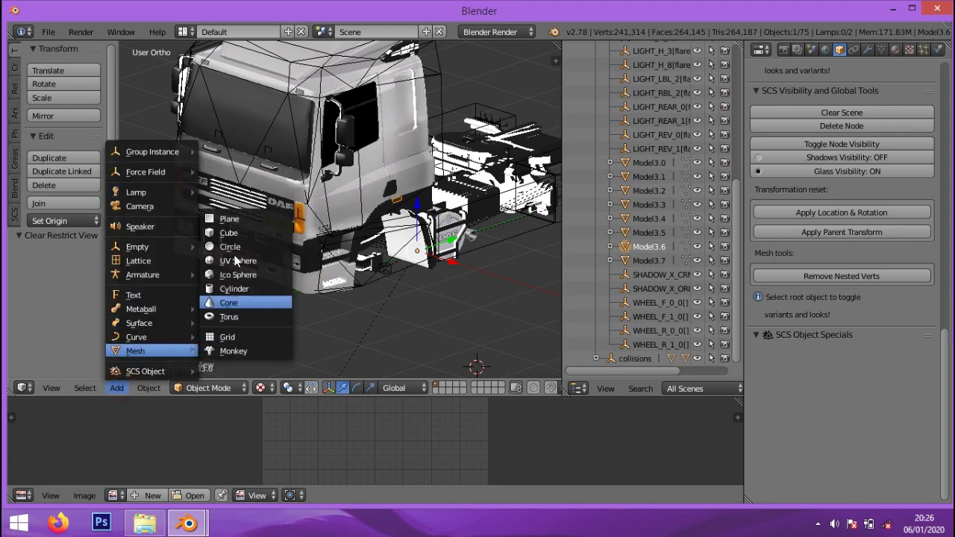
pyautogui.click(239, 219)
pyautogui.scroll(-3, 477, 359)
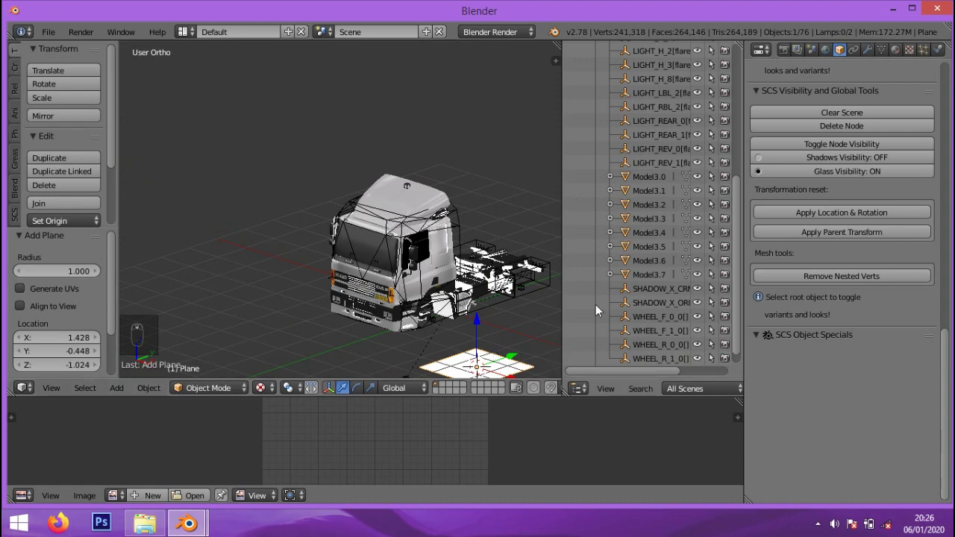
pyautogui.scroll(10, 714, 164)
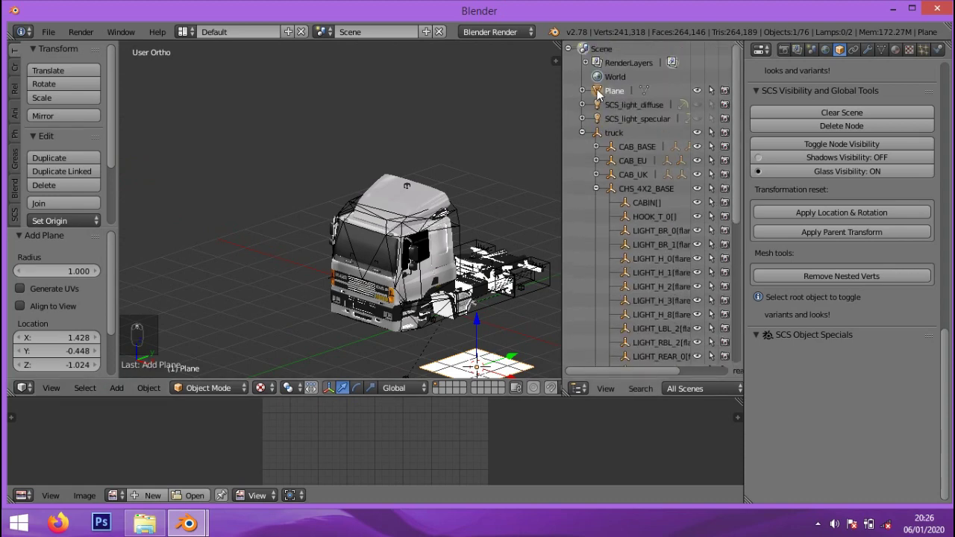
pyautogui.moveTo(597, 91); pyautogui.dragTo(613, 192)
# - Apply the parent transform and the location and rotation to the new plane, and check it in right view
pyautogui.scroll(-5, 658, 181)
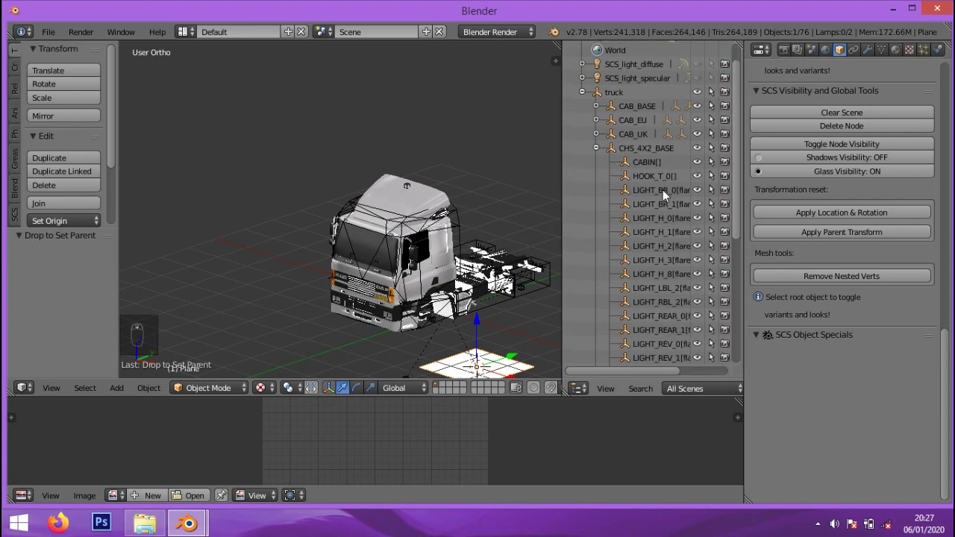
pyautogui.click(796, 215)
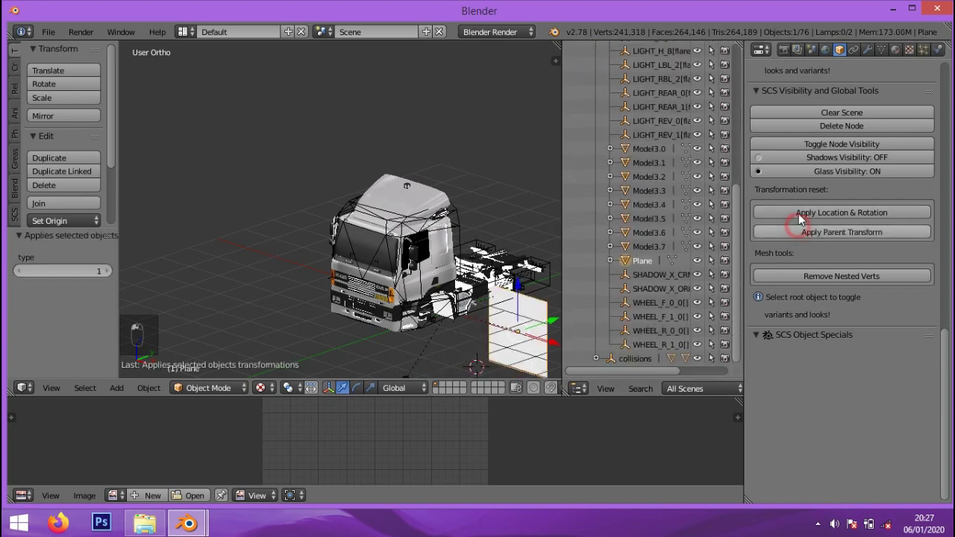
pyautogui.moveTo(485, 254); pyautogui.dragTo(446, 257, button='middle')
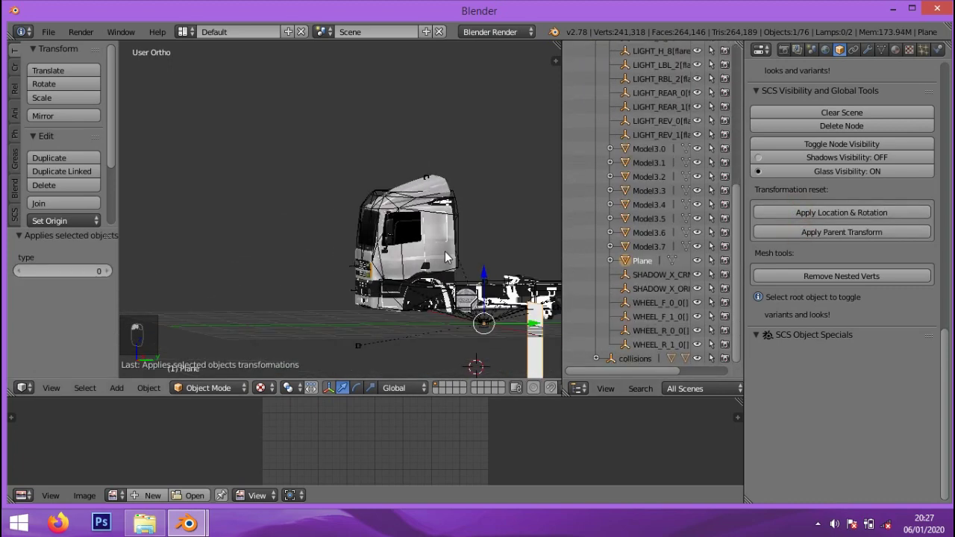
pyautogui.press('KP_3')
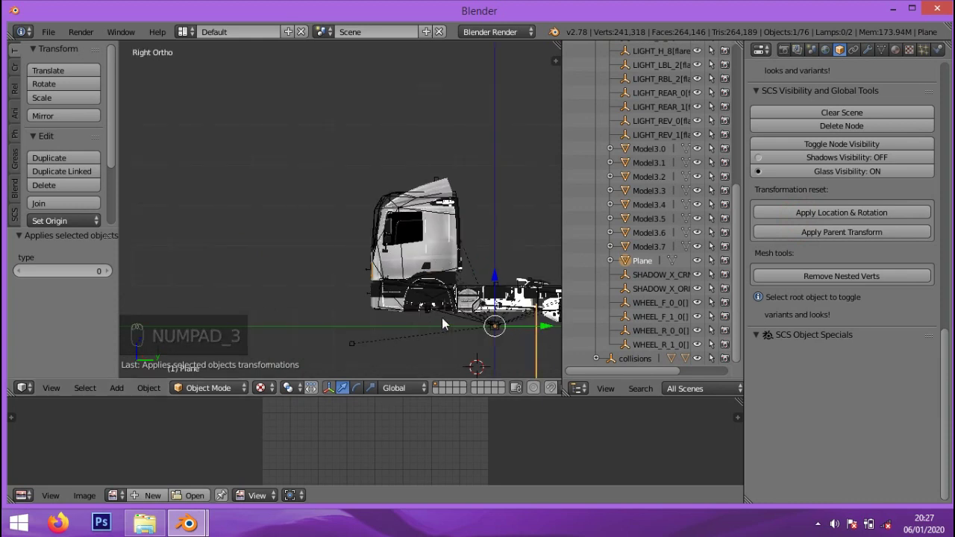
# - Rotate all of the plane's geometry by 90° in Edit Mode in right view so it lies horizontally
pyautogui.keyDown('shift'); pyautogui.moveTo(494, 298); pyautogui.dragTo(431, 201, button='middle'); pyautogui.keyUp('shift')
pyautogui.press('Tab')
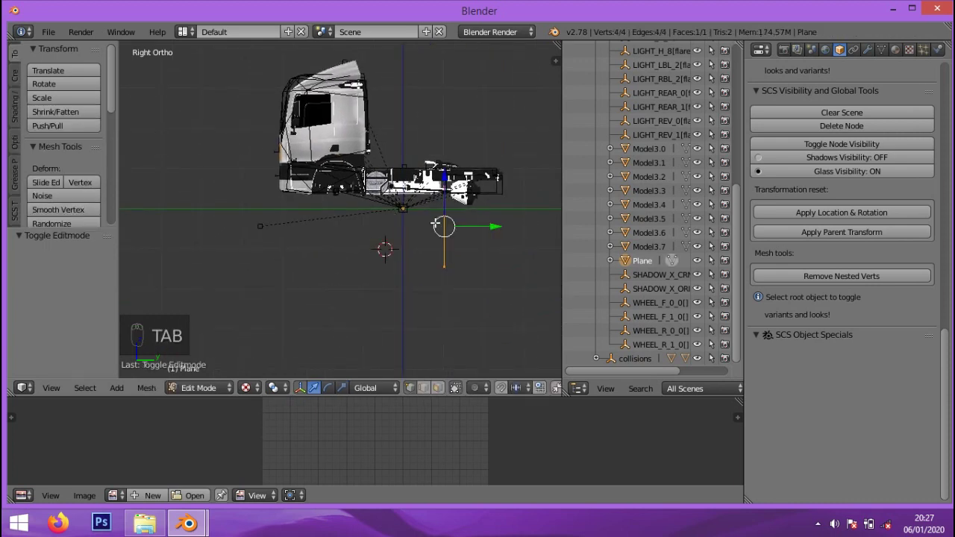
pyautogui.press('a')
pyautogui.press('a')
pyautogui.press('a')
pyautogui.press('a')
pyautogui.write('r90')
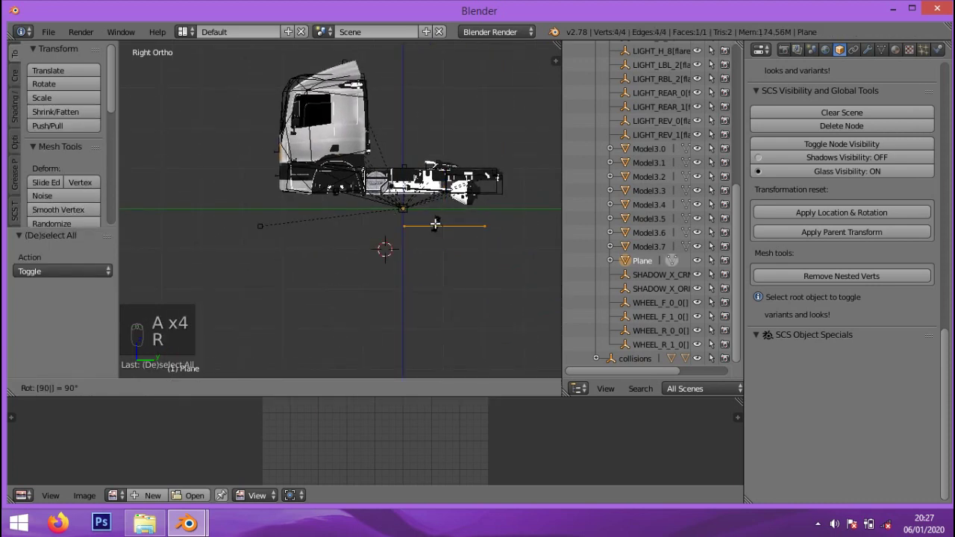
pyautogui.press('Return')
# - Move the plane's geometry to the truck's origin by setting its median X, Y and Z to 0
pyautogui.press('g')
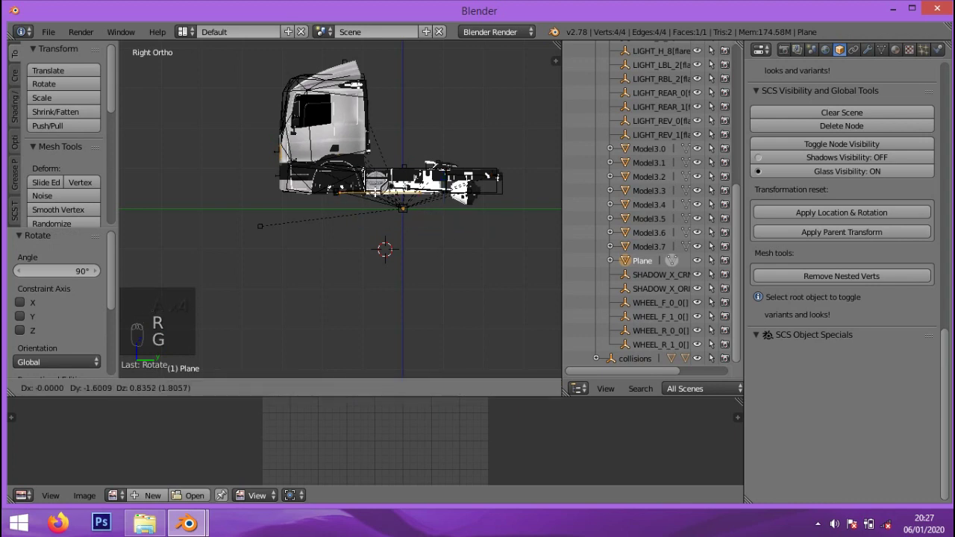
pyautogui.click(388, 196)
pyautogui.press('KP_1')
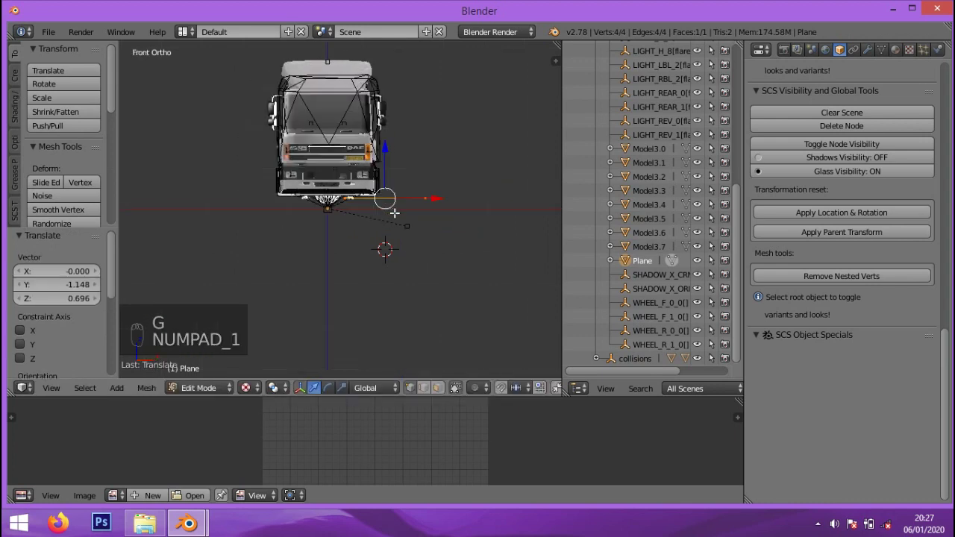
pyautogui.press('n')
pyautogui.scroll(6, 499, 105)
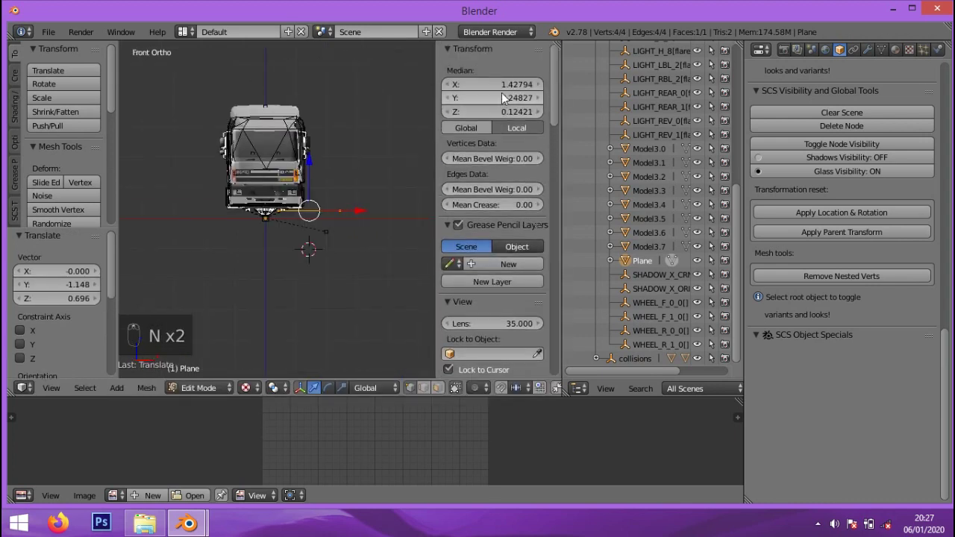
pyautogui.click(500, 84)
pyautogui.write('0')
pyautogui.press('Return')
pyautogui.click(482, 97)
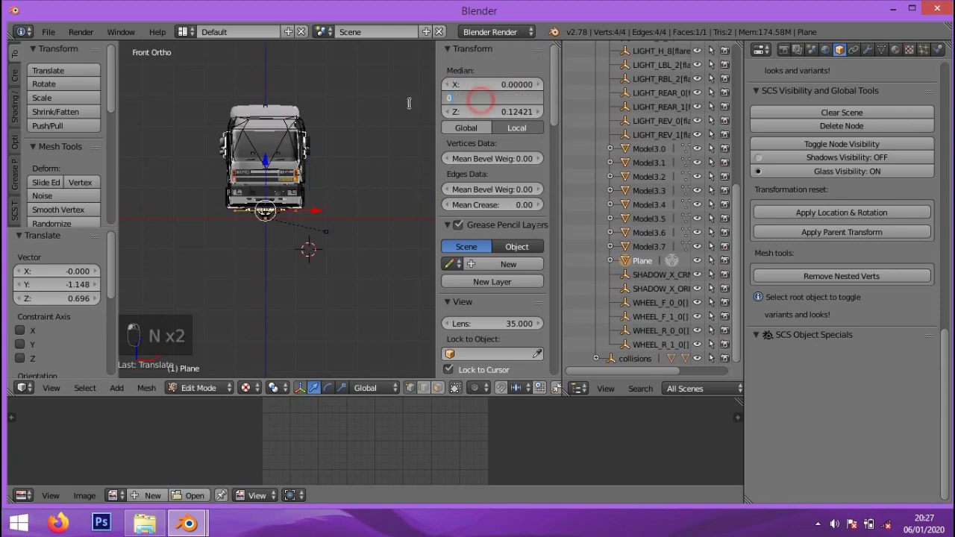
pyautogui.write('0')
pyautogui.press('Return')
pyautogui.click(481, 111)
pyautogui.write('0')
pyautogui.press('Return')
# - Scale the plane by about 3.46 along Y and about 1.835 along X so it extends beyond the truck
pyautogui.moveTo(398, 164); pyautogui.dragTo(295, 235, button='middle')
pyautogui.press('s')
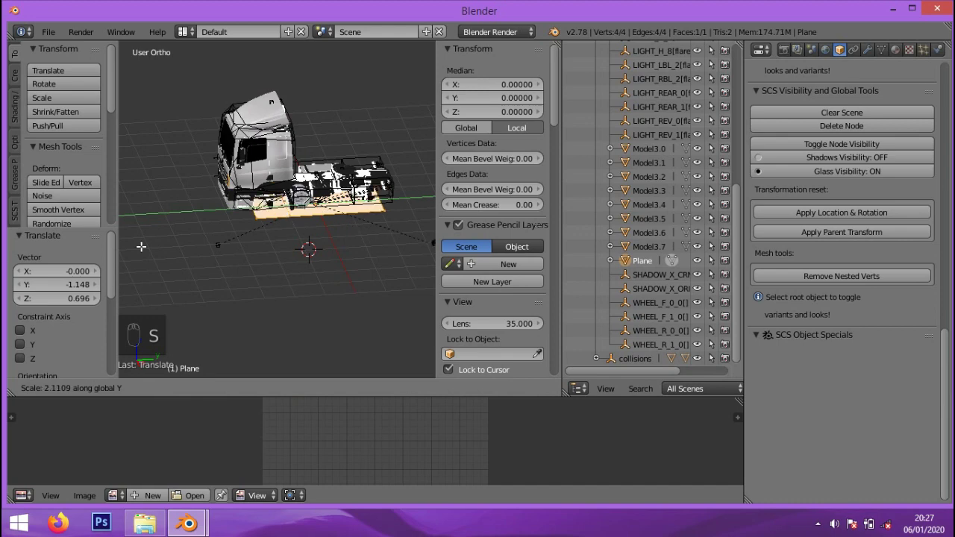
pyautogui.click(197, 240)
pyautogui.press('KP_1')
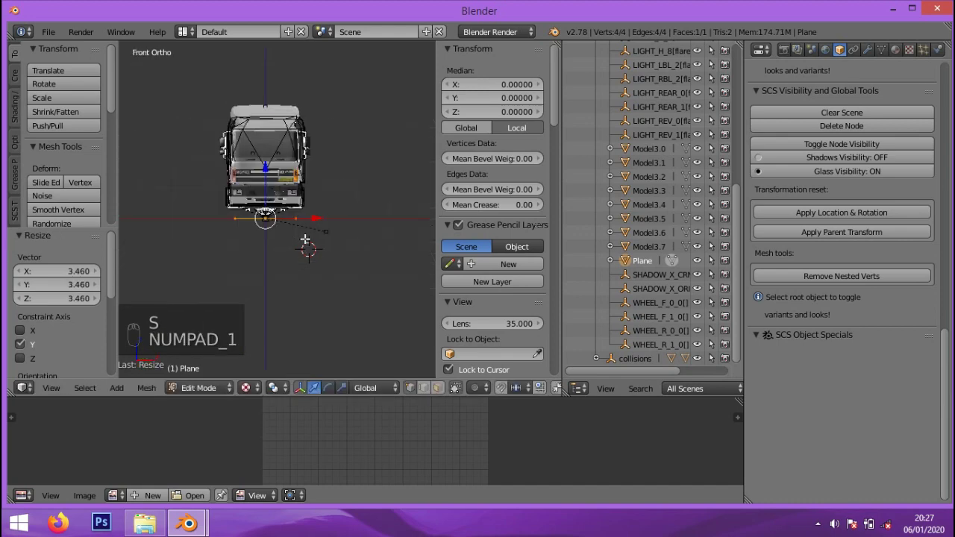
pyautogui.press('s')
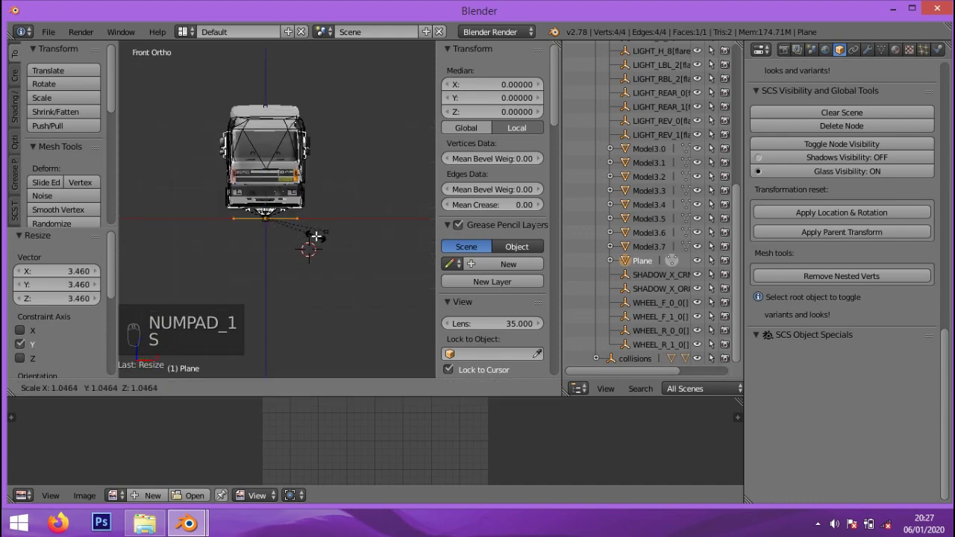
pyautogui.press('x')
pyautogui.click(356, 237)
# - Raise the plane about 0.28 along the global Z axis beneath the truck and check its height from the side
pyautogui.moveTo(356, 236); pyautogui.dragTo(263, 252, button='middle')
pyautogui.press('g')
pyautogui.press('z')
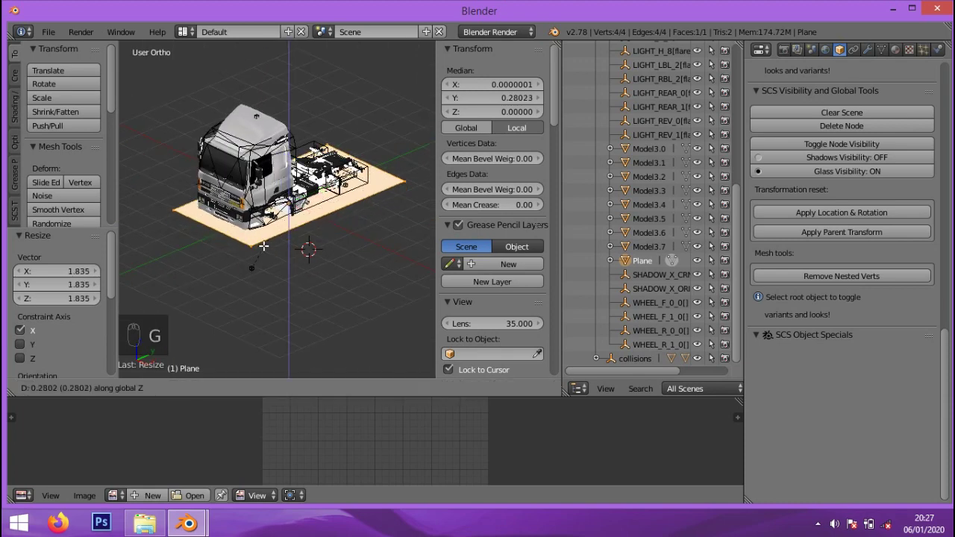
pyautogui.click(263, 246)
pyautogui.press('KP_3')
pyautogui.moveTo(295, 235); pyautogui.dragTo(309, 252, button='middle')
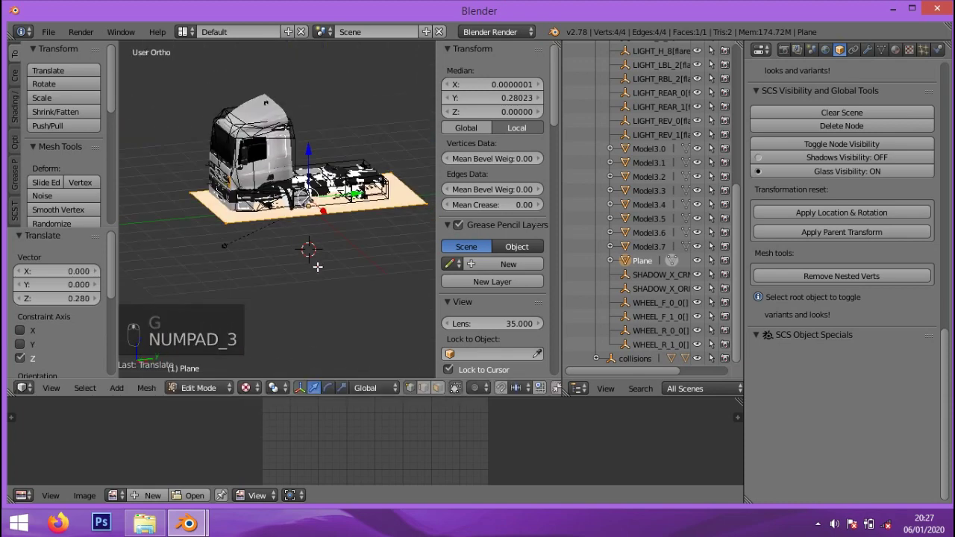
# - Leave the plane's Edit Mode, switch to the reference chassis window and open its shadow mesh Model9.5 in Edit Mode
pyautogui.press('Tab')
pyautogui.scroll(4, 302, 241)
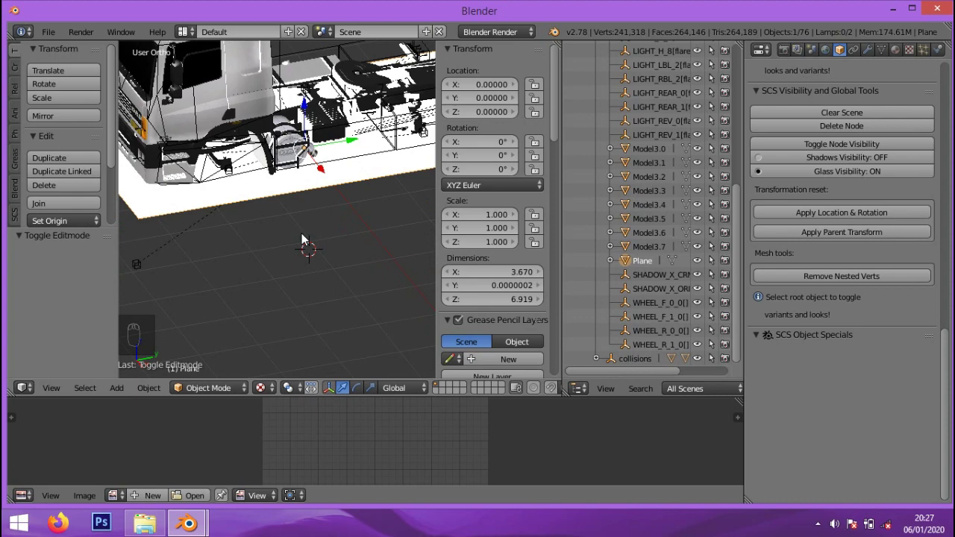
pyautogui.moveTo(189, 522)
pyautogui.click(224, 475)
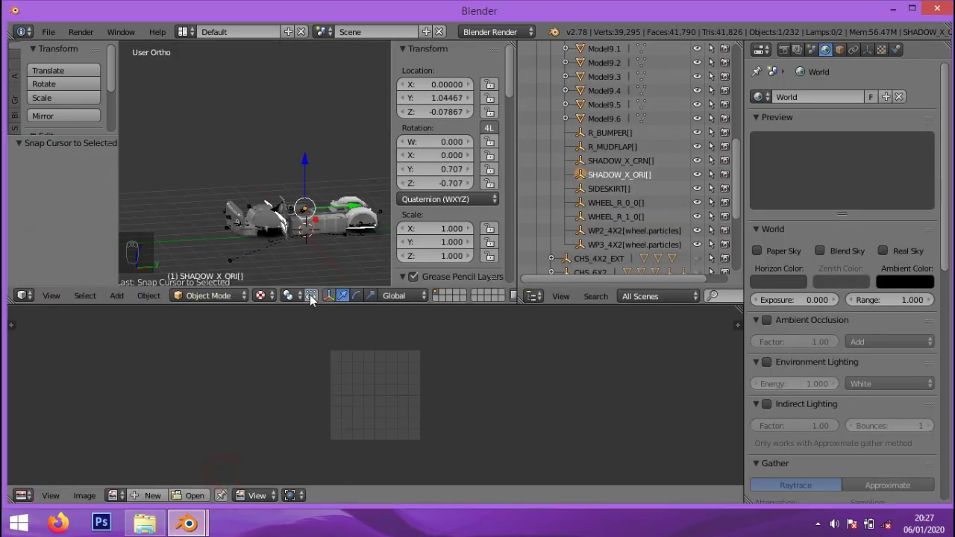
pyautogui.scroll(3, 302, 254)
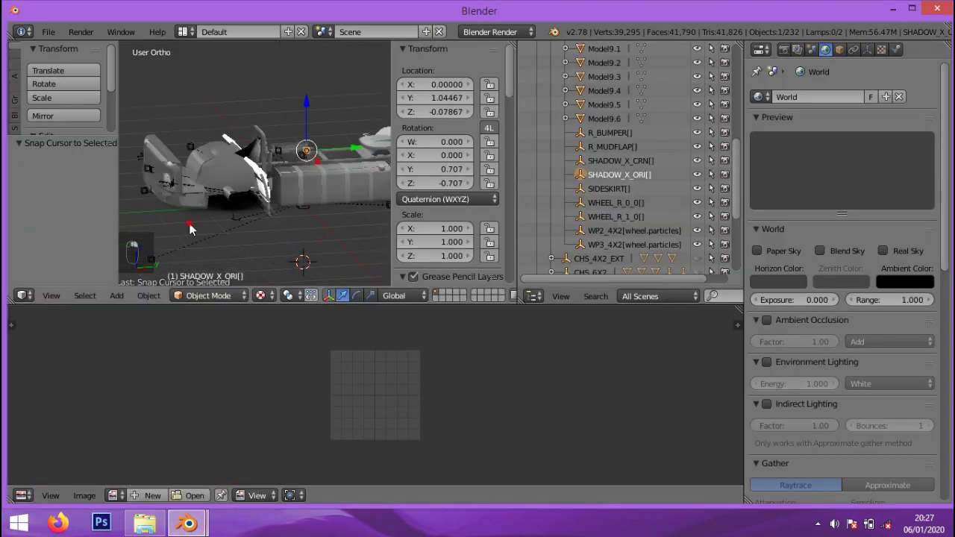
pyautogui.rightClick(206, 228)
pyautogui.moveTo(210, 227); pyautogui.dragTo(267, 227, button='middle')
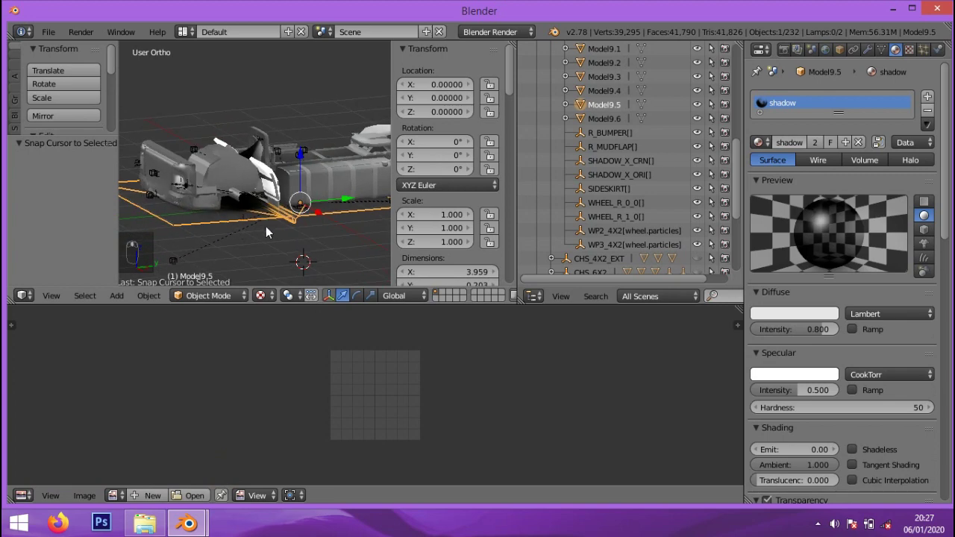
pyautogui.press('Tab')
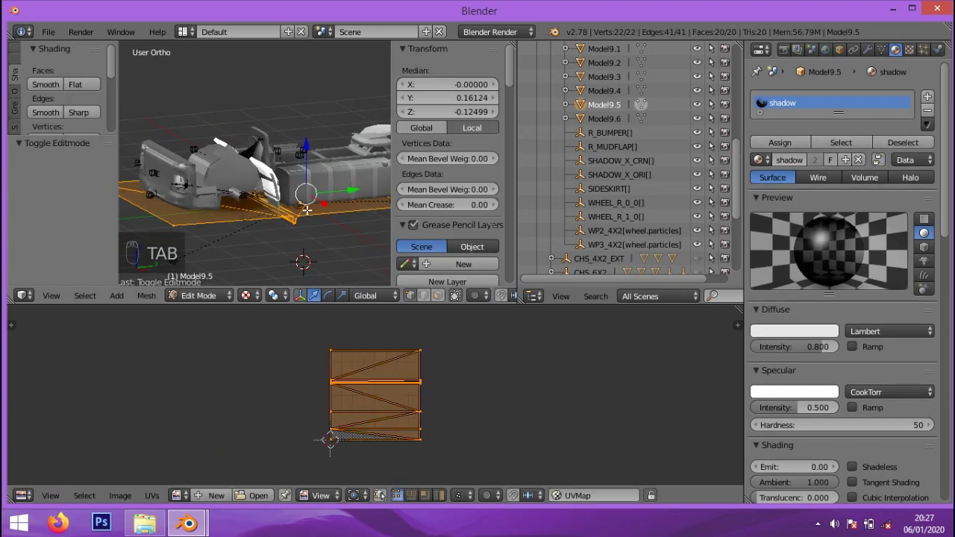
# - Select a corner vertex of the reference shadow mesh and open its Y coordinate to copy the value
pyautogui.scroll(2, 298, 231)
pyautogui.scroll(3, 306, 232)
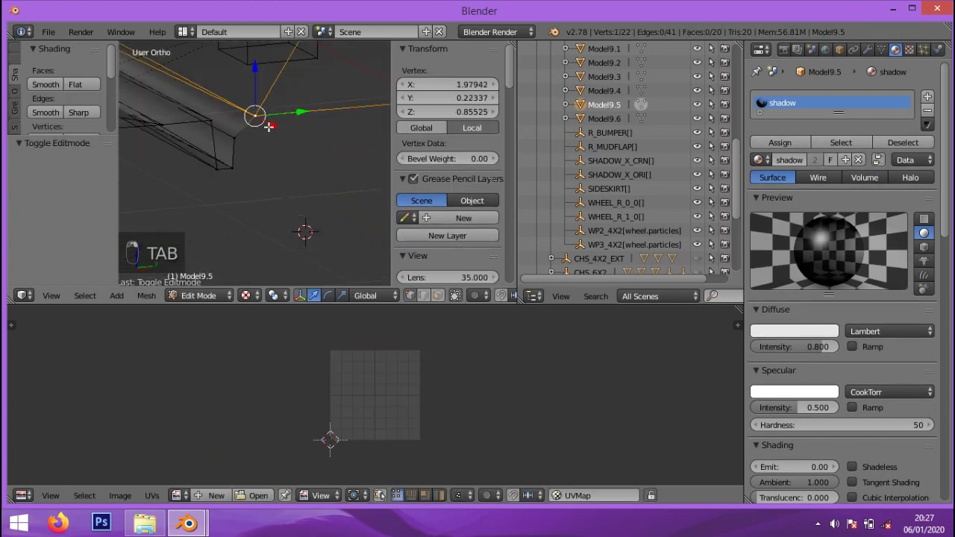
pyautogui.moveTo(269, 127)
pyautogui.mouseDown(button='middle')
pyautogui.moveTo(245, 128)
pyautogui.moveTo(256, 130)
pyautogui.mouseUp(button='middle')
pyautogui.click(436, 103)
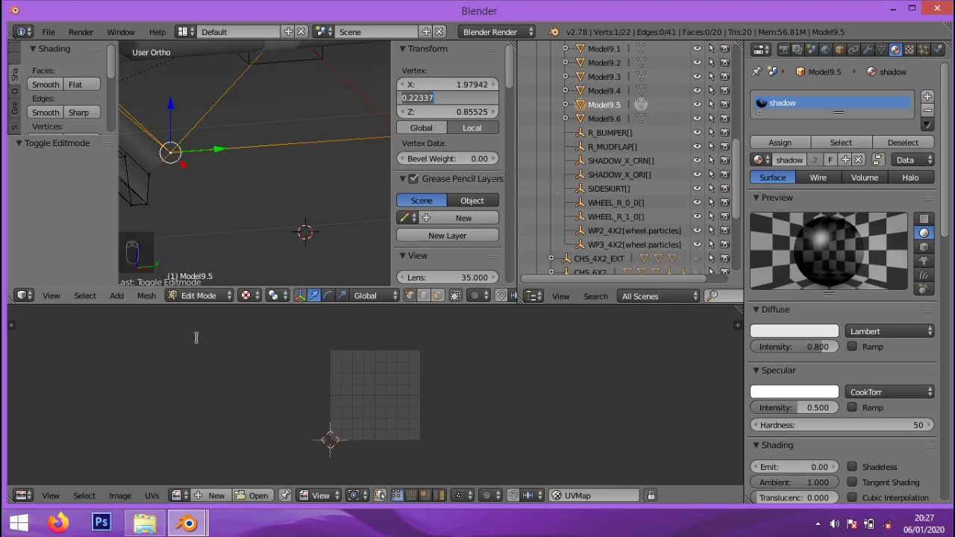
# - Return to the DAF truck window and set the median Y of the plane's geometry to 0.22337 in Edit Mode
pyautogui.click(188, 523)
pyautogui.click(107, 447)
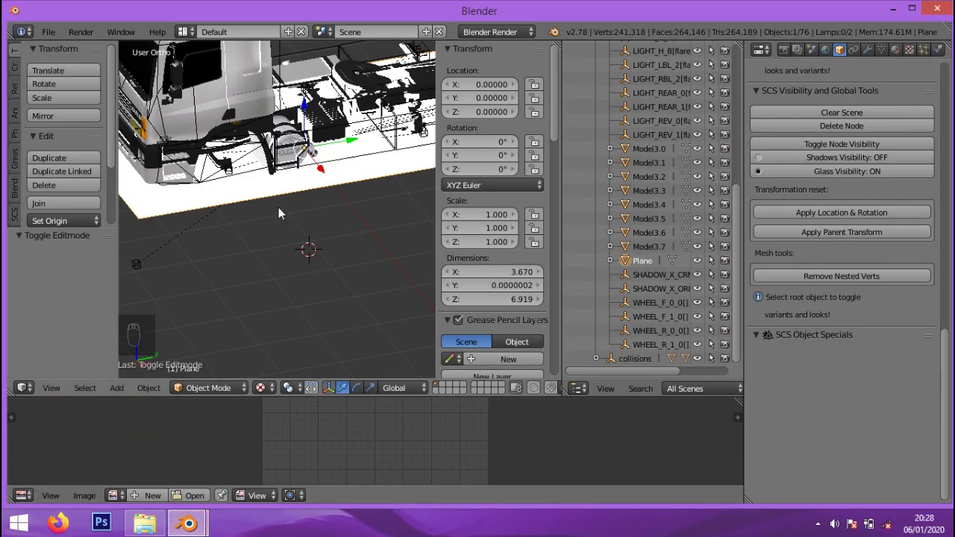
pyautogui.scroll(-2, 278, 212)
pyautogui.press('Tab')
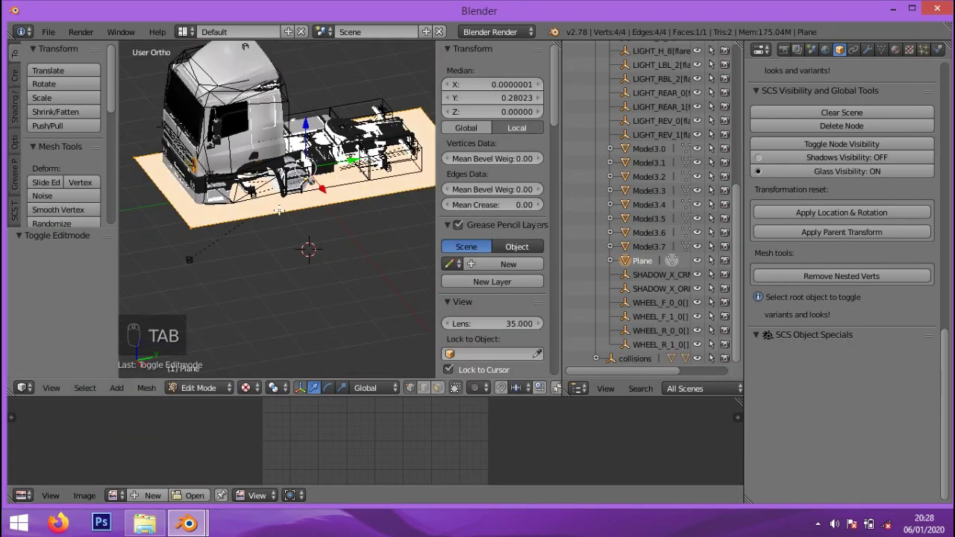
pyautogui.click(503, 98)
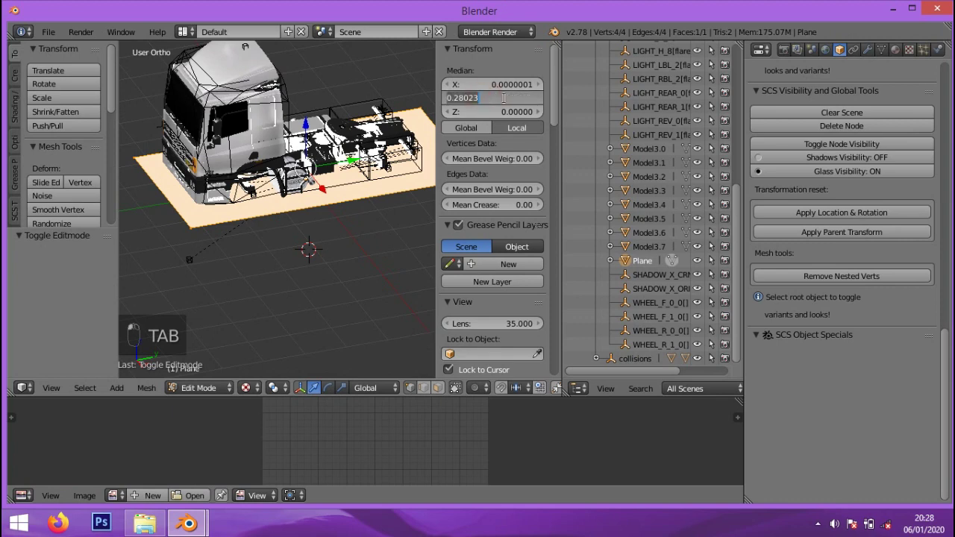
pyautogui.write('0.22337')
pyautogui.press('Return')
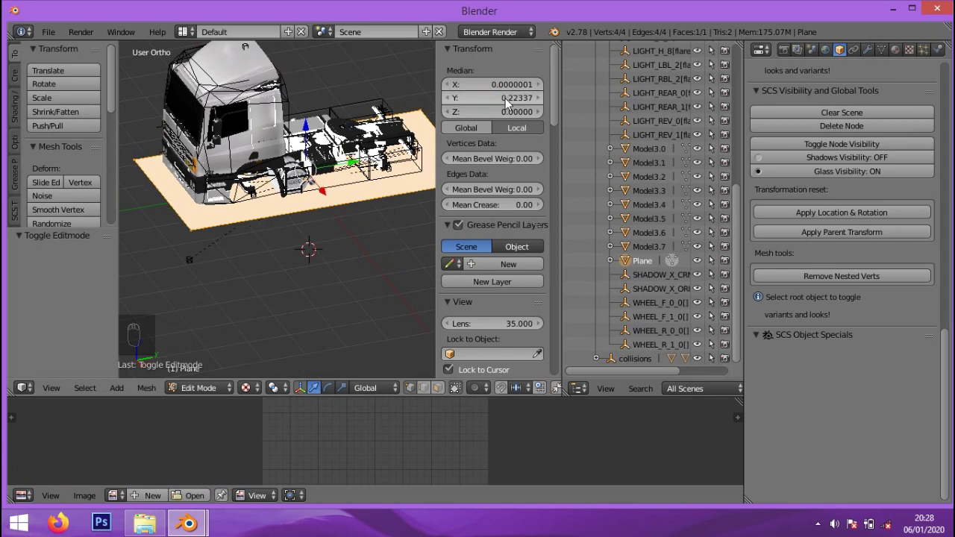
# - Move the plane's geometry about -0.25 along the global Y axis towards the front of the truck
pyautogui.moveTo(398, 204); pyautogui.dragTo(359, 285, button='middle')
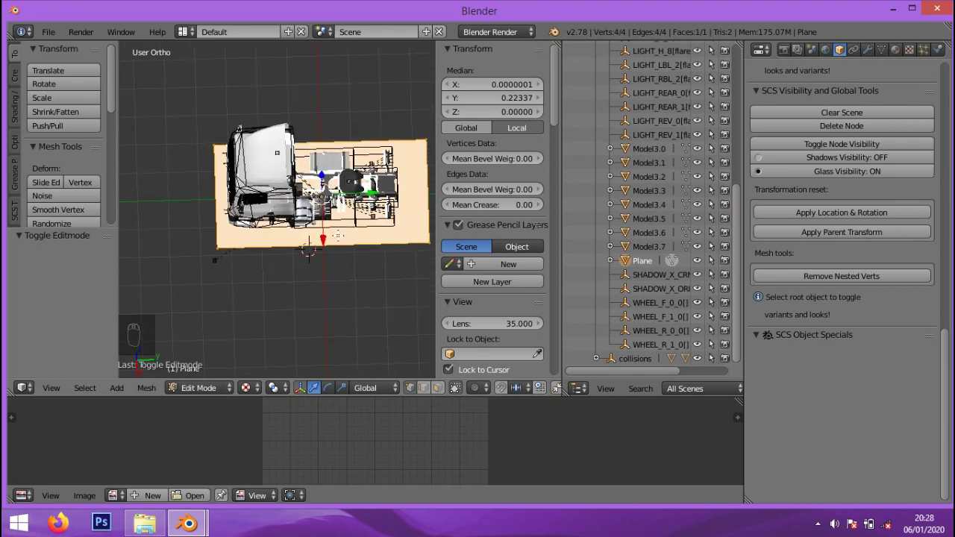
pyautogui.press('g')
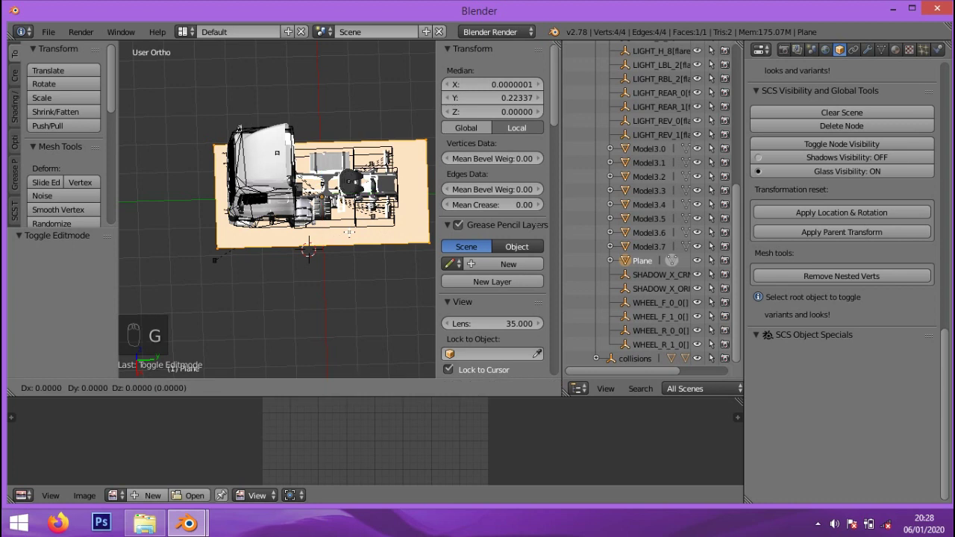
pyautogui.click(341, 232)
# - In top view, scale the plane by about 0.88 along Y and move it about -0.091 along Y around the truck
pyautogui.press('KP_7')
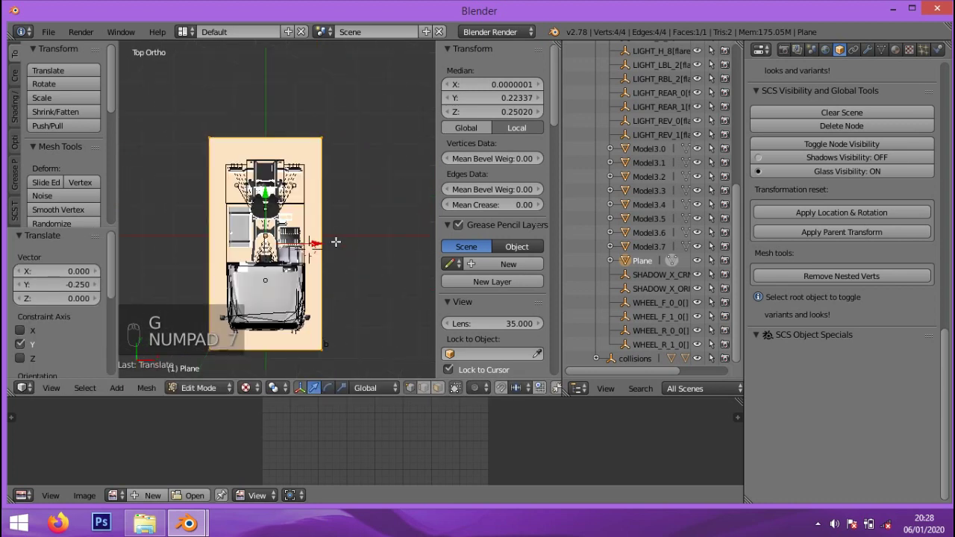
pyautogui.press('s')
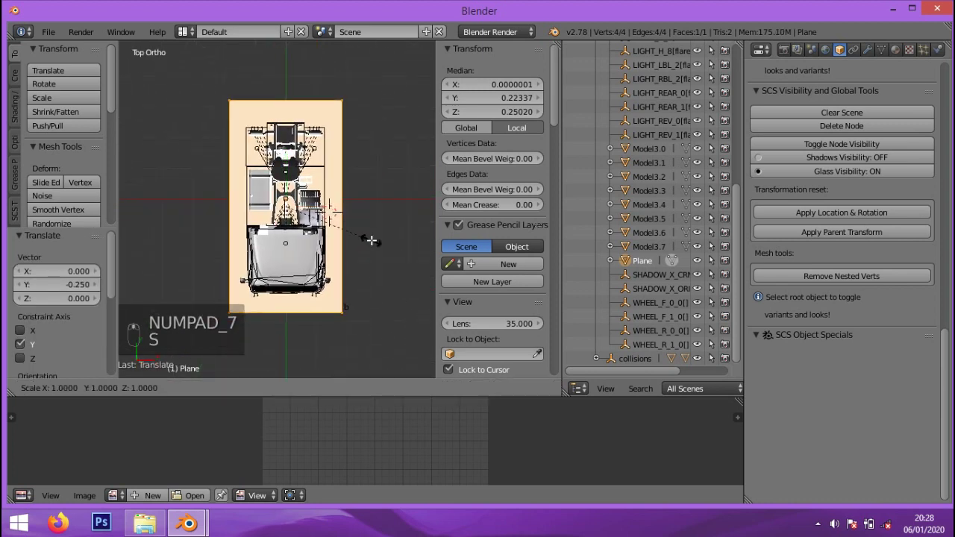
pyautogui.press('y')
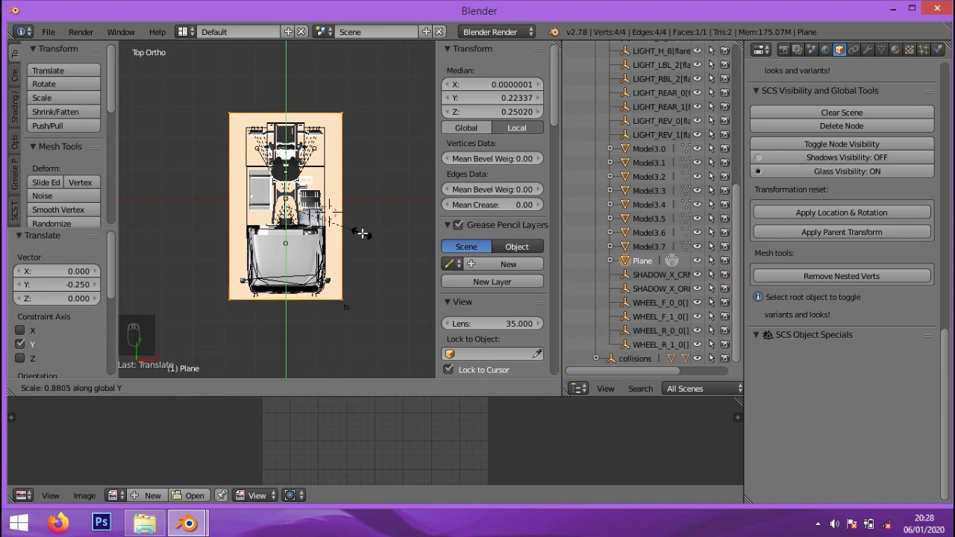
pyautogui.click(362, 234)
pyautogui.press('g')
pyautogui.press('y')
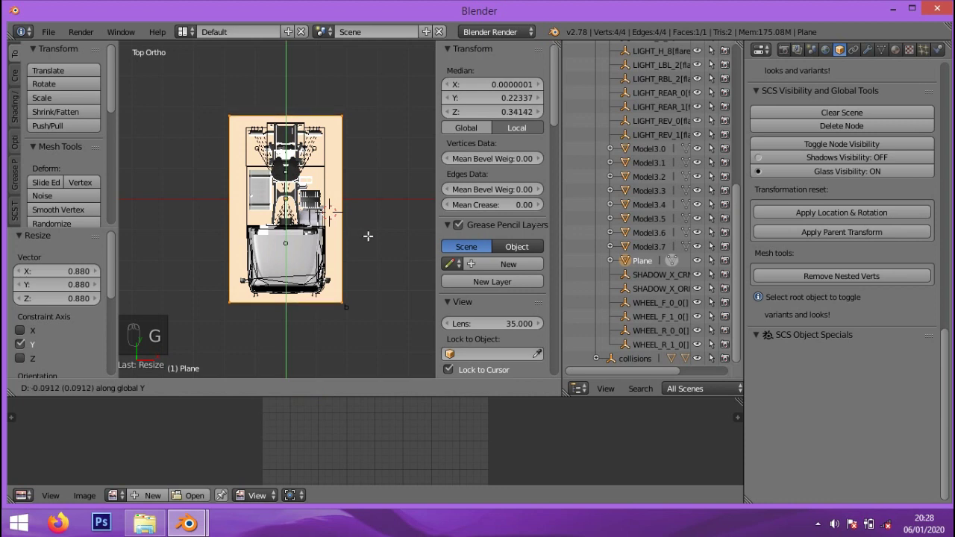
pyautogui.click(367, 235)
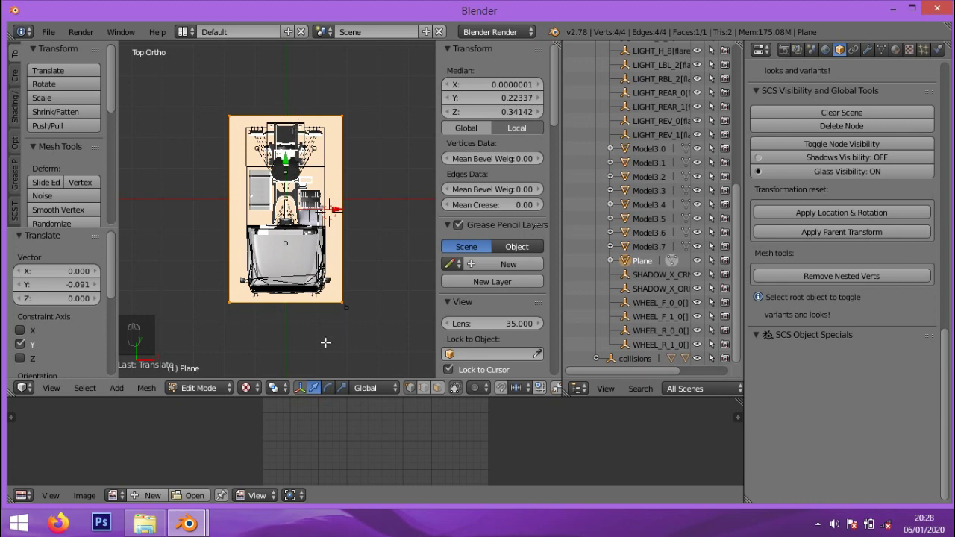
pyautogui.moveTo(187, 523)
pyautogui.click(216, 473)
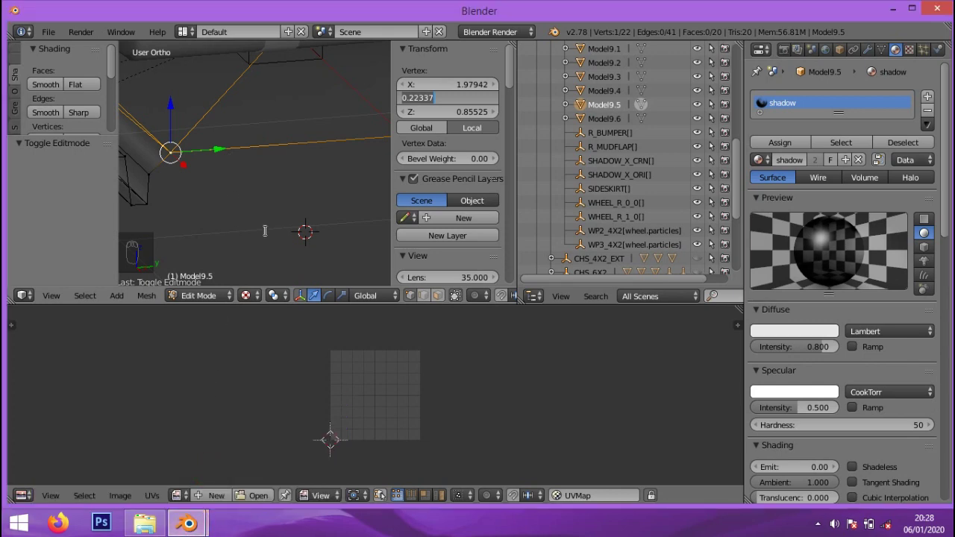
pyautogui.moveTo(187, 522)
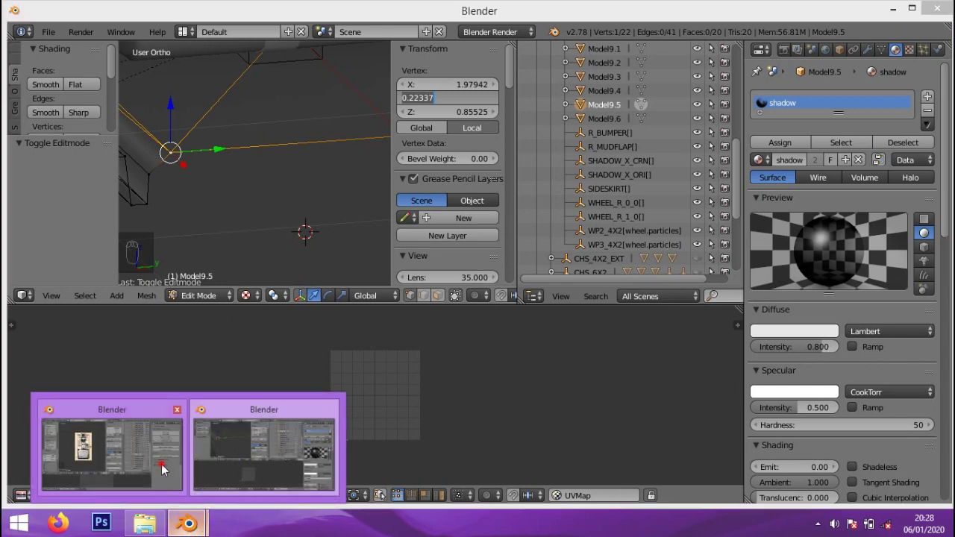
pyautogui.click(160, 457)
# - Compare the plane's front corner vertex with the nearby SHADOW_X_CRN empty and copy the empty's X location
pyautogui.scroll(-2, 319, 323)
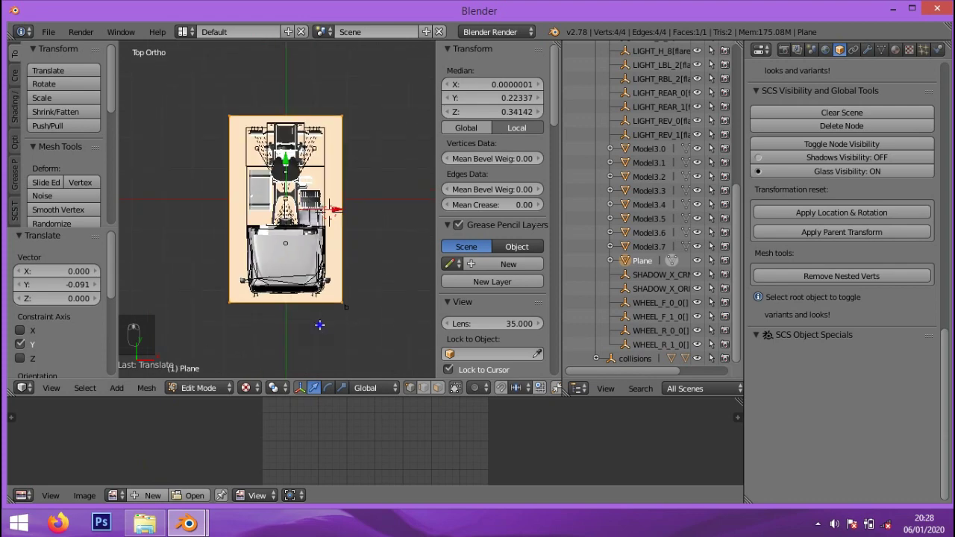
pyautogui.scroll(3, 319, 323)
pyautogui.rightClick(358, 287)
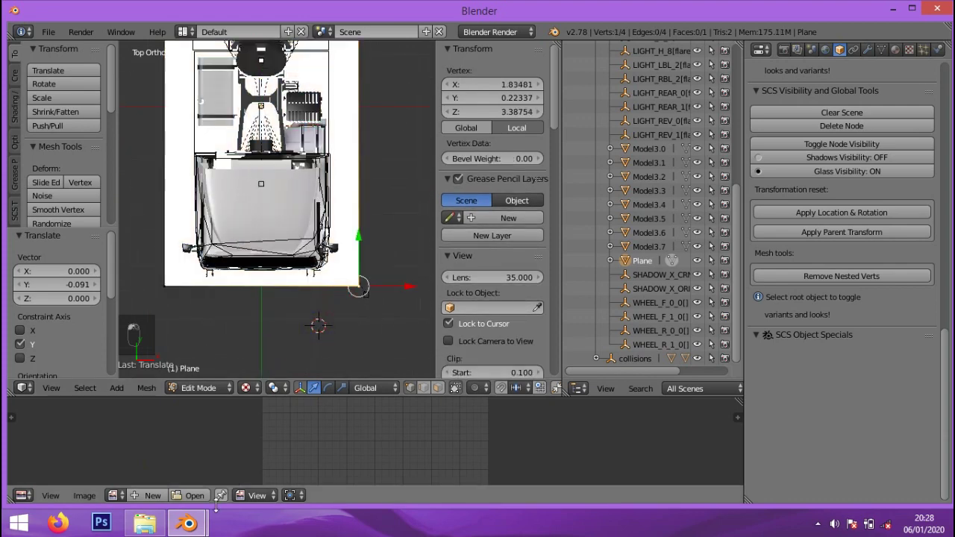
pyautogui.click(380, 308)
pyautogui.scroll(6, 380, 308)
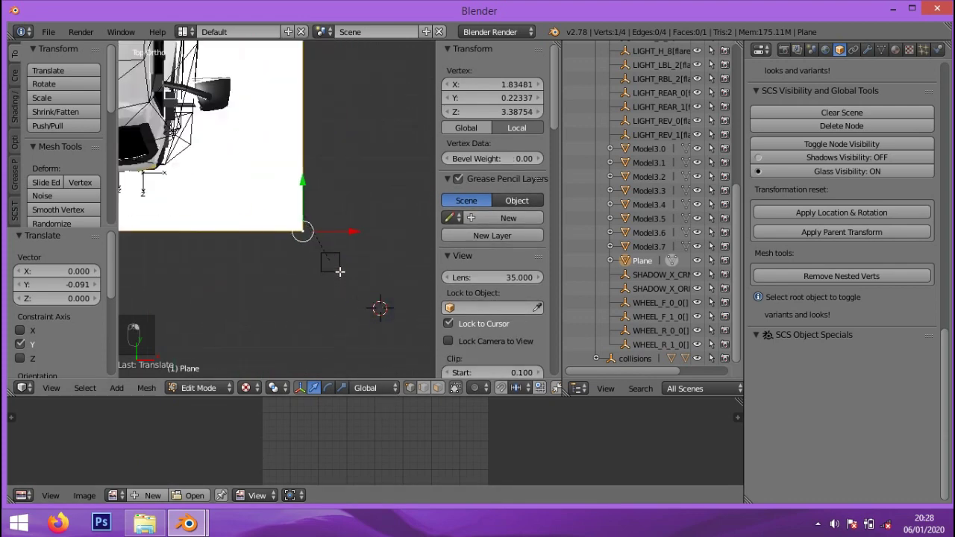
pyautogui.press('Tab')
pyautogui.rightClick(331, 262)
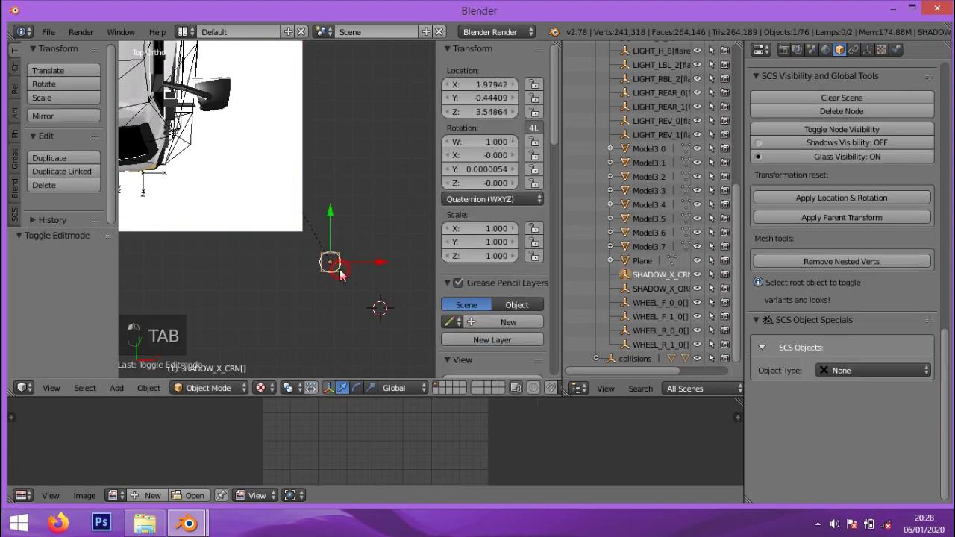
pyautogui.click(476, 85)
pyautogui.hotkey('ctrl', 'c')
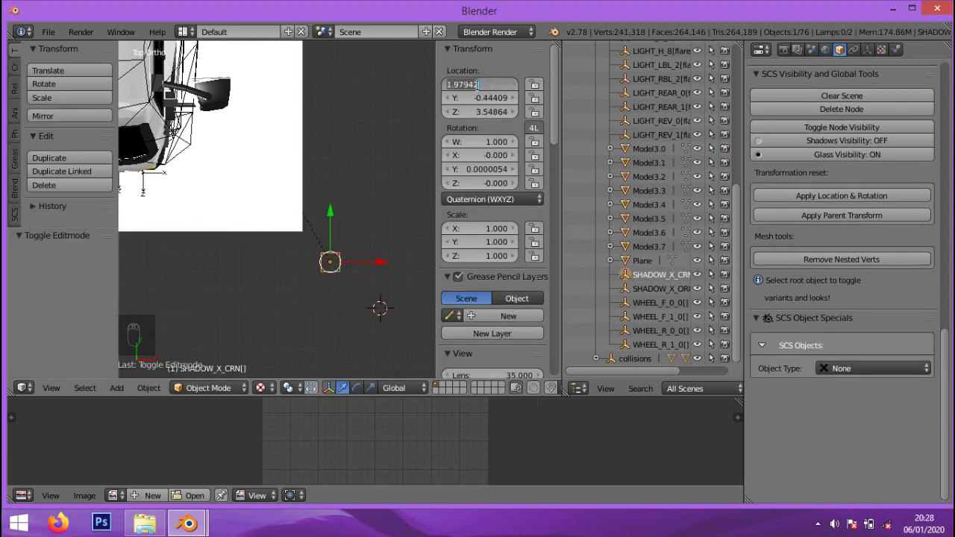
# - Reopen the plane in Edit Mode with wireframe shading and deselect all of its geometry
pyautogui.rightClick(326, 139)
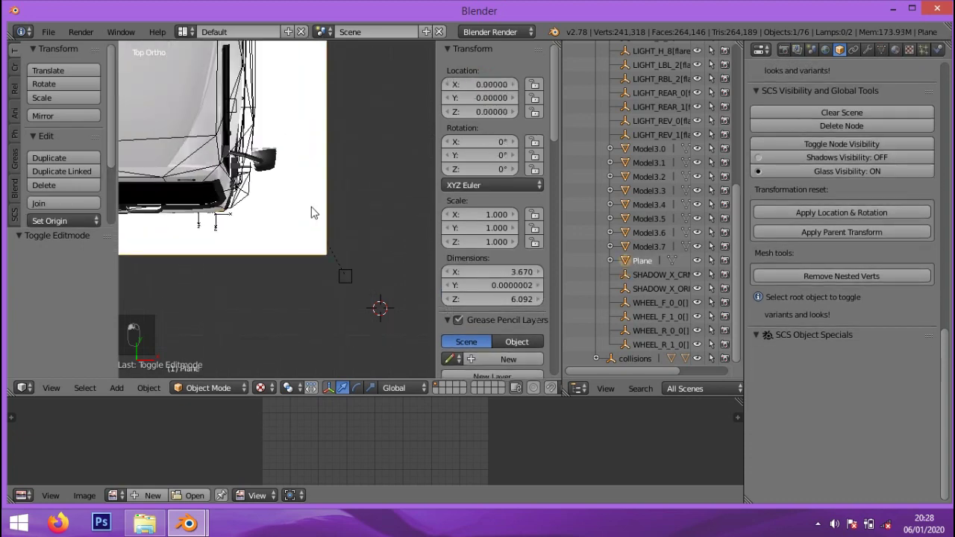
pyautogui.press('Tab')
pyautogui.press('a')
pyautogui.press('a')
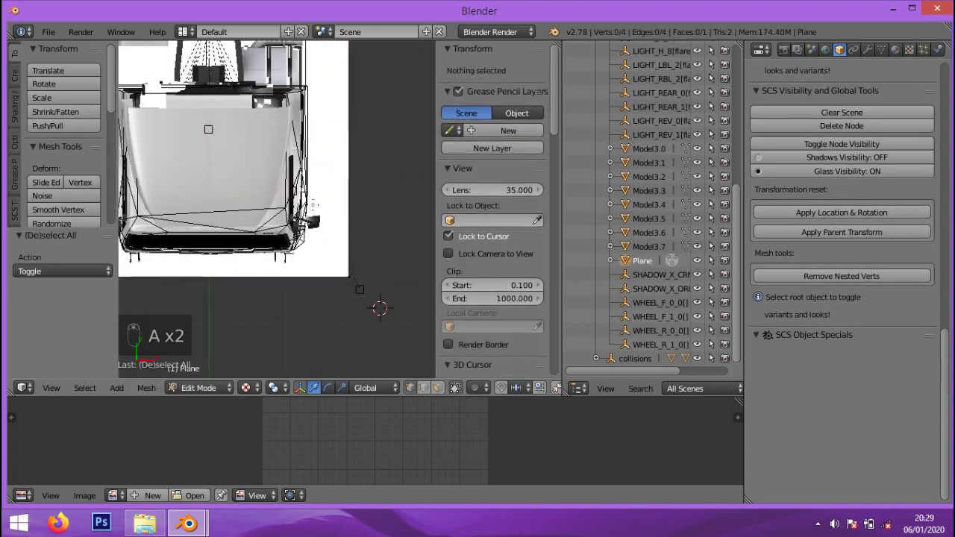
pyautogui.press('a')
pyautogui.press('z')
pyautogui.scroll(-5, 313, 205)
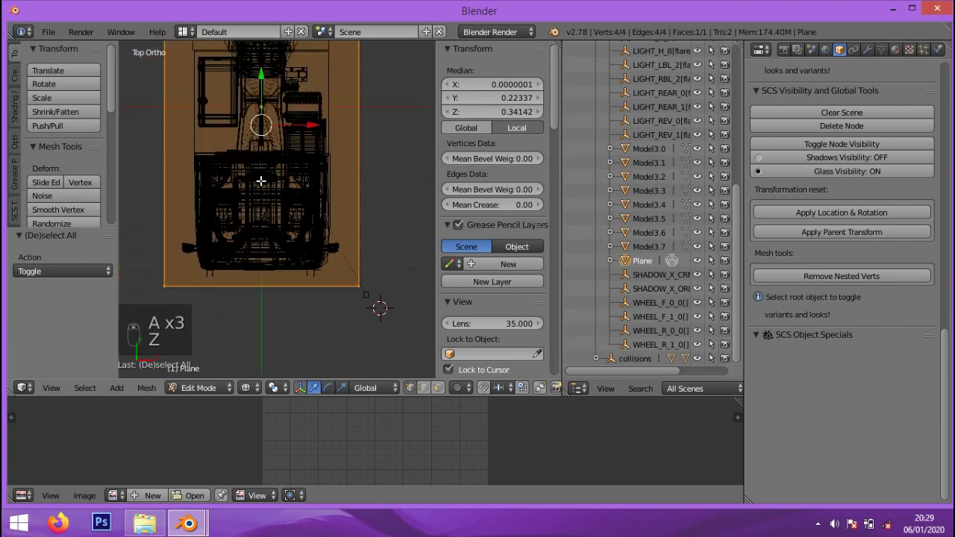
pyautogui.press('a')
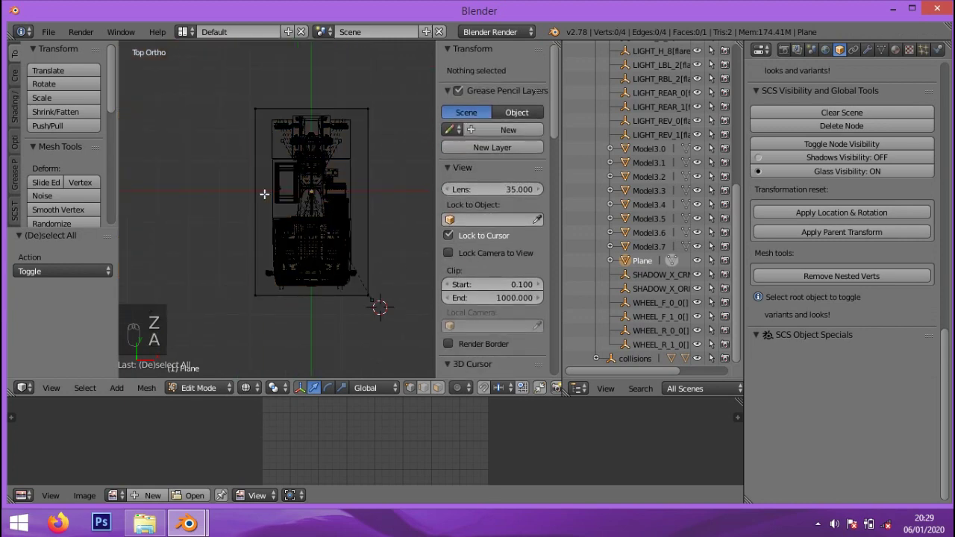
# - Circle-select the plane's long edge on the positive X side and set its median X to 1.97942
pyautogui.press('c')
pyautogui.moveTo(370, 155)
pyautogui.mouseDown()
pyautogui.moveTo(362, 107)
pyautogui.moveTo(379, 266)
pyautogui.mouseUp()
pyautogui.rightClick(379, 267)
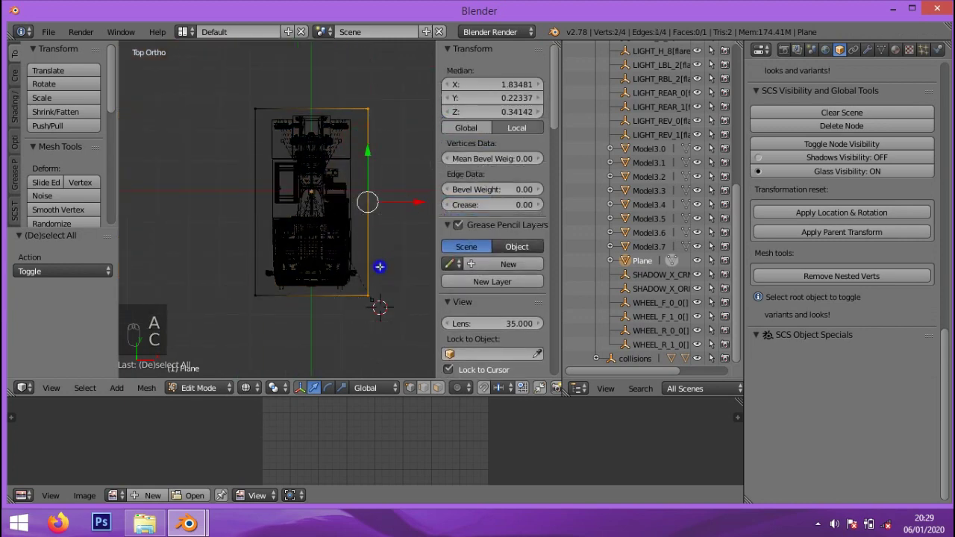
pyautogui.click(504, 84)
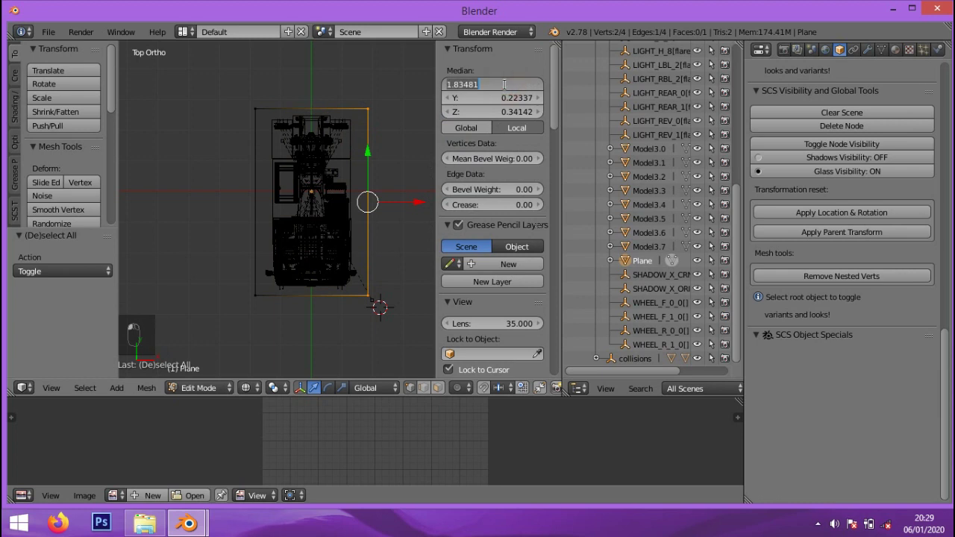
pyautogui.hotkey('ctrl', 'v')
pyautogui.press('Return')
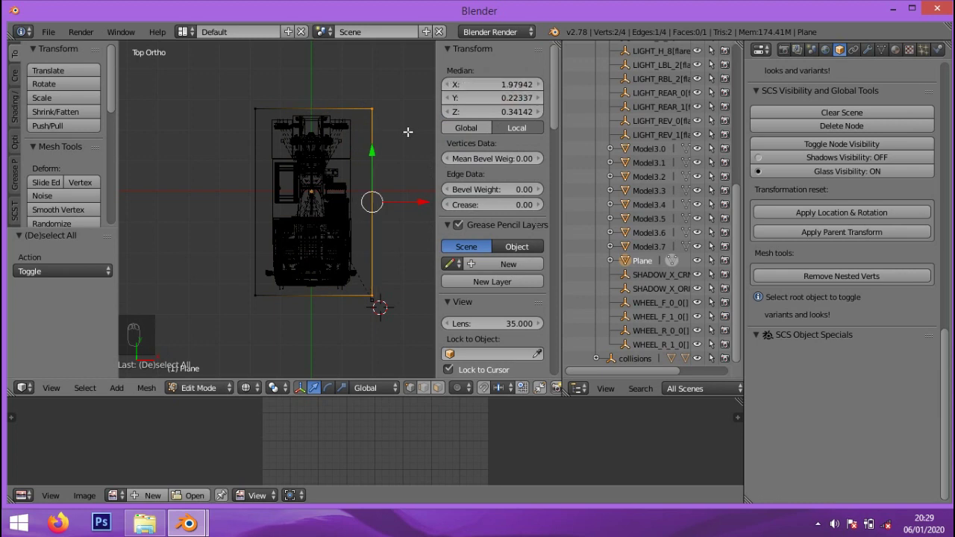
# - Circle-select the opposite long edge on the negative X side and set its median X to -1.97942
pyautogui.press('a')
pyautogui.press('c')
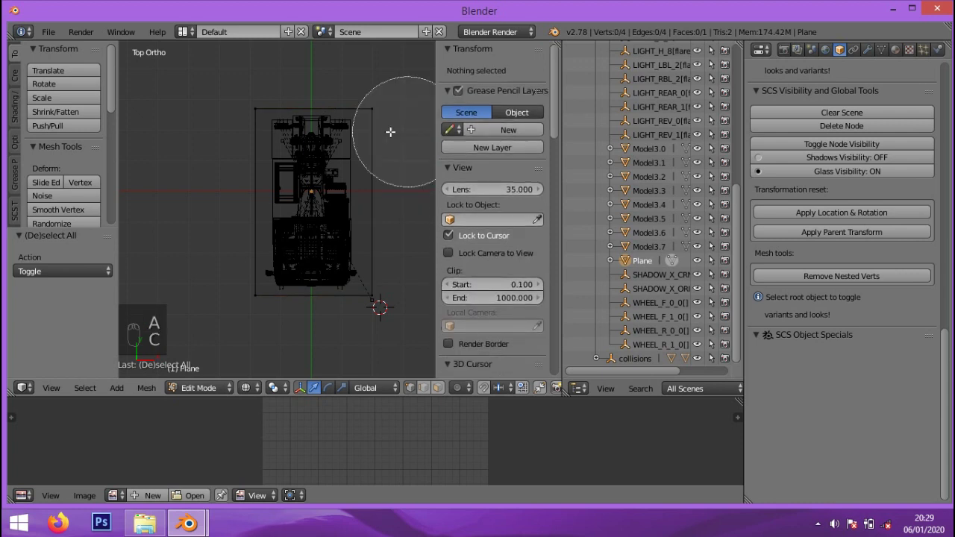
pyautogui.moveTo(256, 94); pyautogui.dragTo(251, 341)
pyautogui.rightClick(251, 341)
pyautogui.click(477, 84)
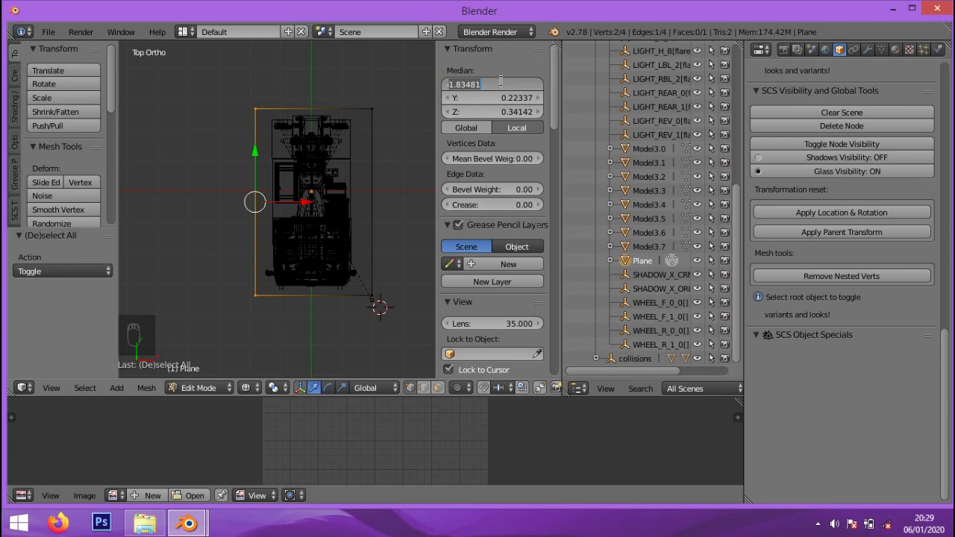
pyautogui.write('-1.97942')
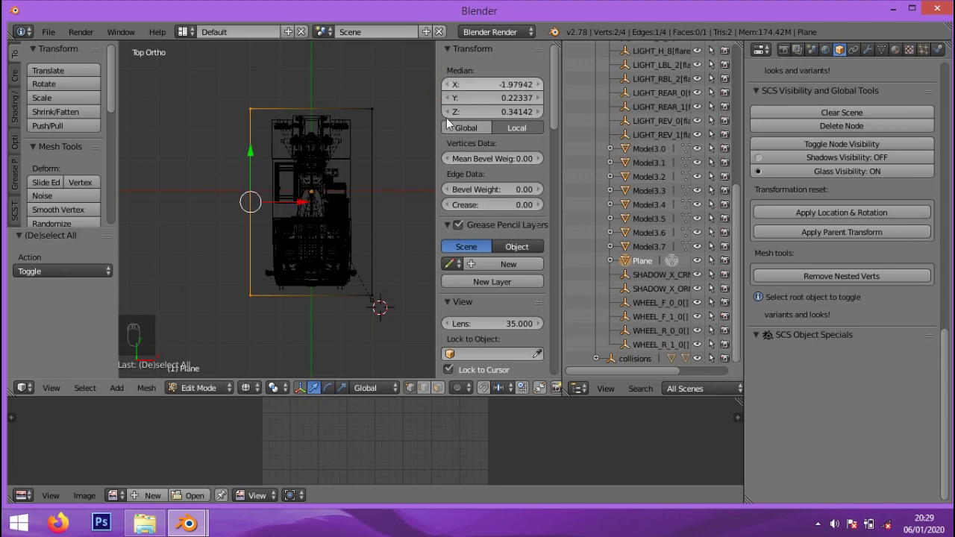
# - Finish the edit of the plane's negative X edge and return the plane to Object Mode
pyautogui.press('Return')
pyautogui.scroll(2, 353, 220)
pyautogui.moveTo(352, 220); pyautogui.dragTo(317, 143, button='middle')
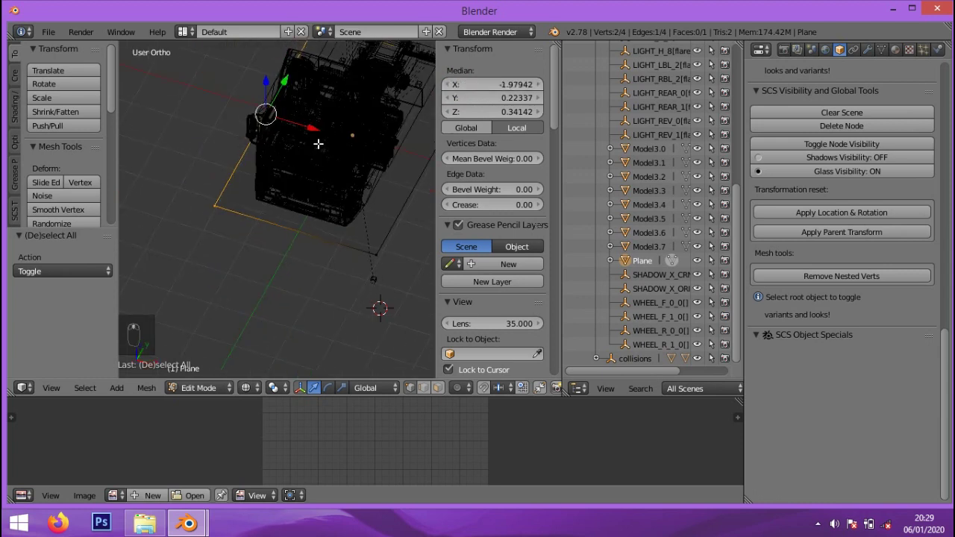
pyautogui.scroll(-3, 356, 192)
pyautogui.click(409, 267)
pyautogui.scroll(3, 411, 268)
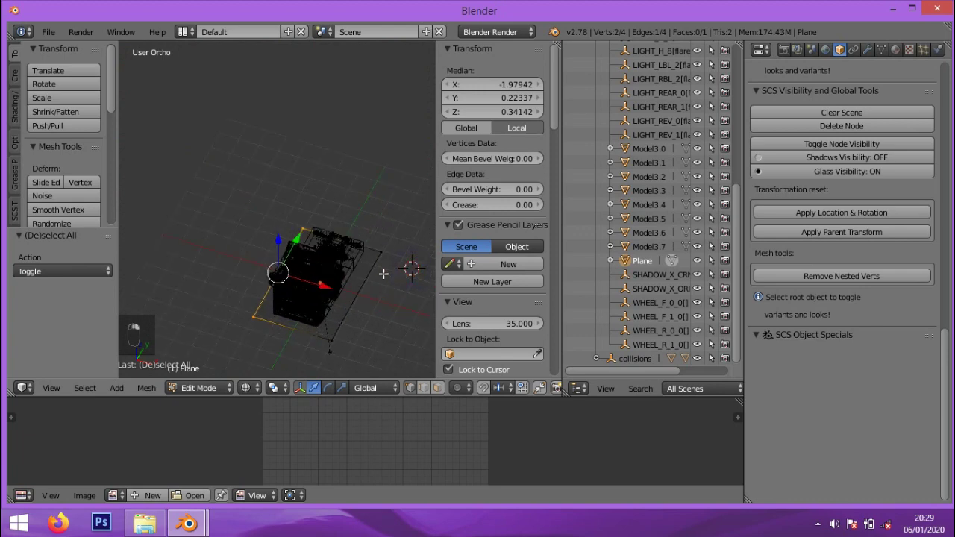
pyautogui.press('Tab')
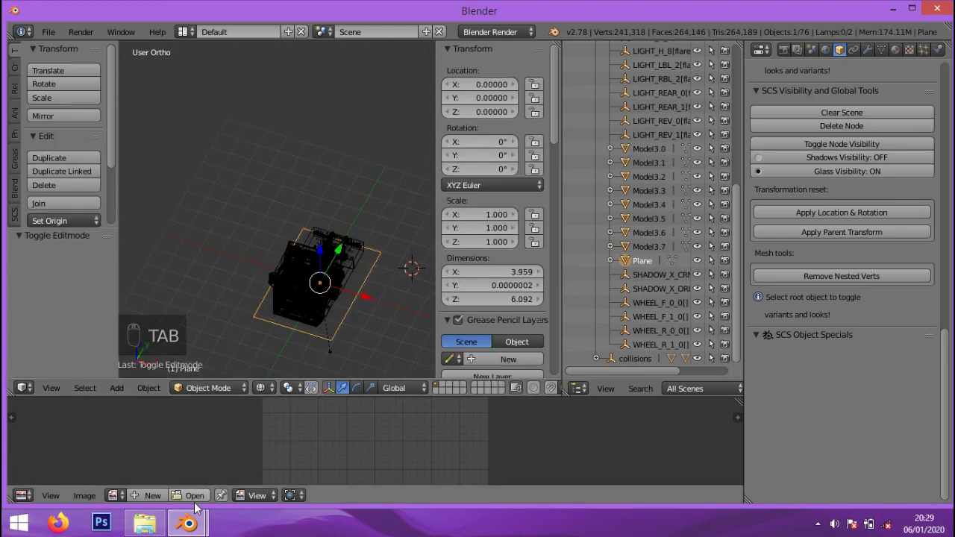
# - Switch to the other Blender window holding the reference shadow mesh and close it to return to the truck scene
pyautogui.moveTo(187, 522)
pyautogui.click(237, 483)
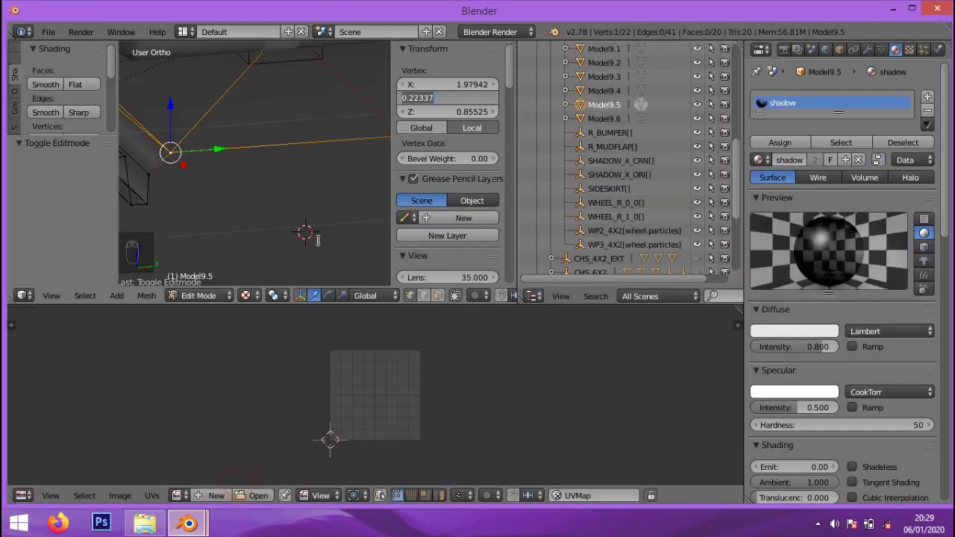
pyautogui.click(939, 9)
pyautogui.click(497, 312)
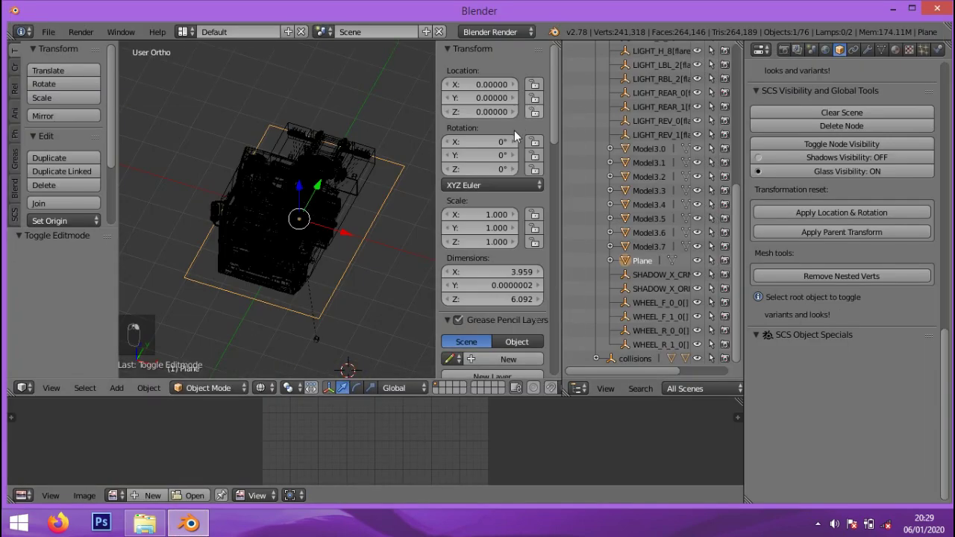
pyautogui.moveTo(346, 260)
pyautogui.mouseDown(button='middle')
pyautogui.moveTo(316, 245)
pyautogui.moveTo(337, 246)
pyautogui.mouseUp(button='middle')
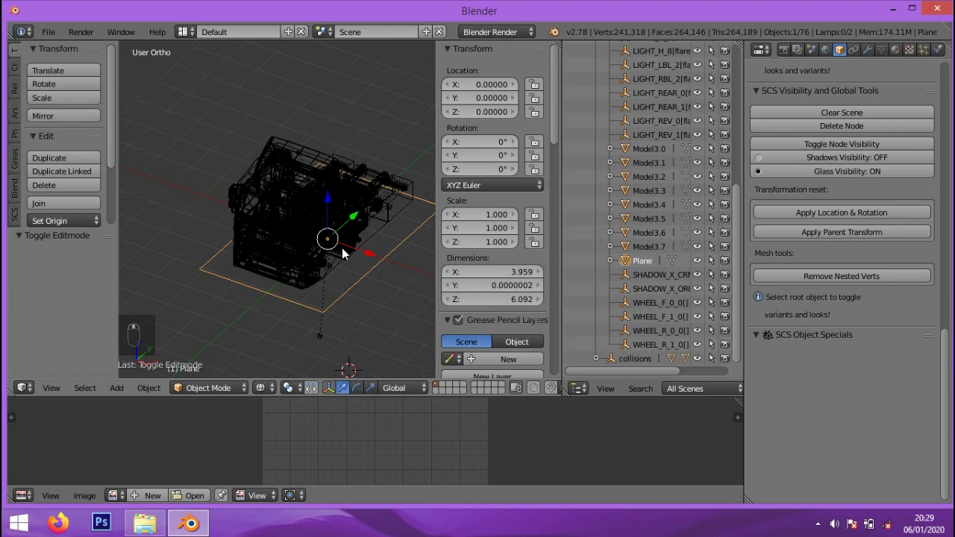
# - Hide the transform properties and import ui_shadow_4x2.pmd from F:\Base Mod\BASE\vehicle\truck\daf_xf as an SCS model
pyautogui.press('n')
pyautogui.click(48, 31)
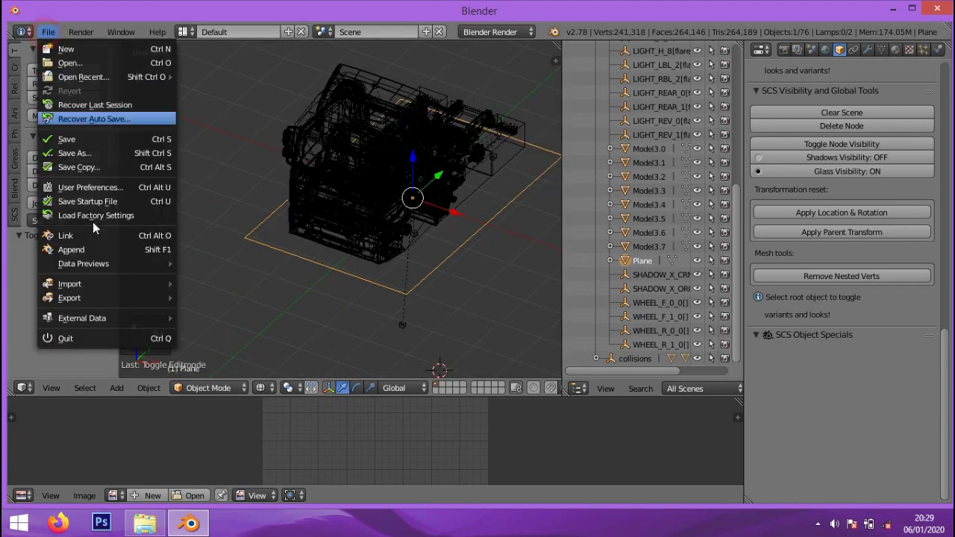
pyautogui.moveTo(92, 284)
pyautogui.click(224, 312)
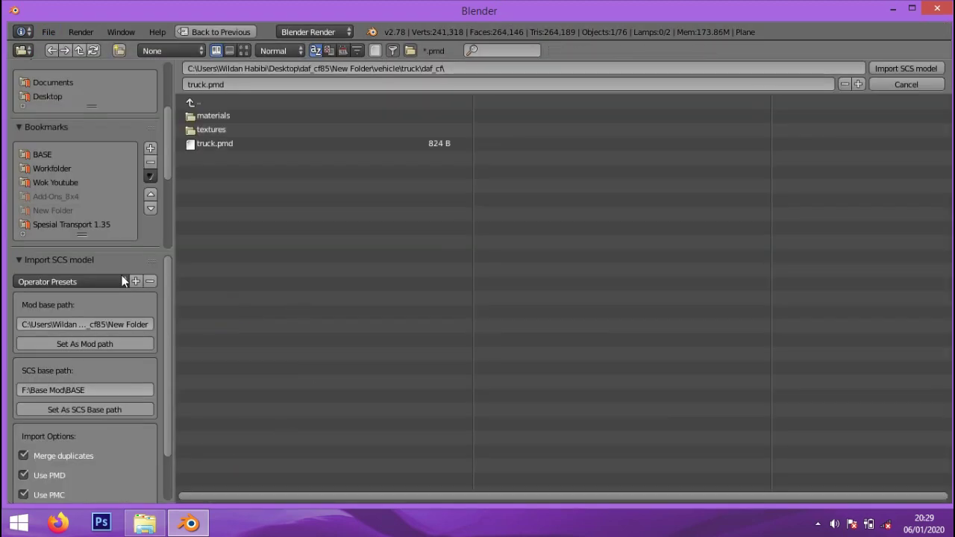
pyautogui.scroll(-5, 85, 143)
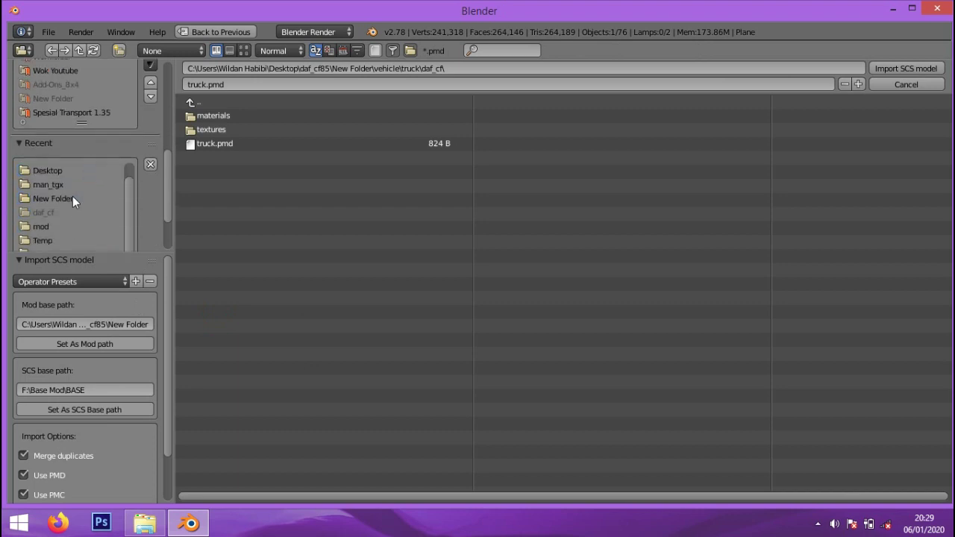
pyautogui.click(71, 199)
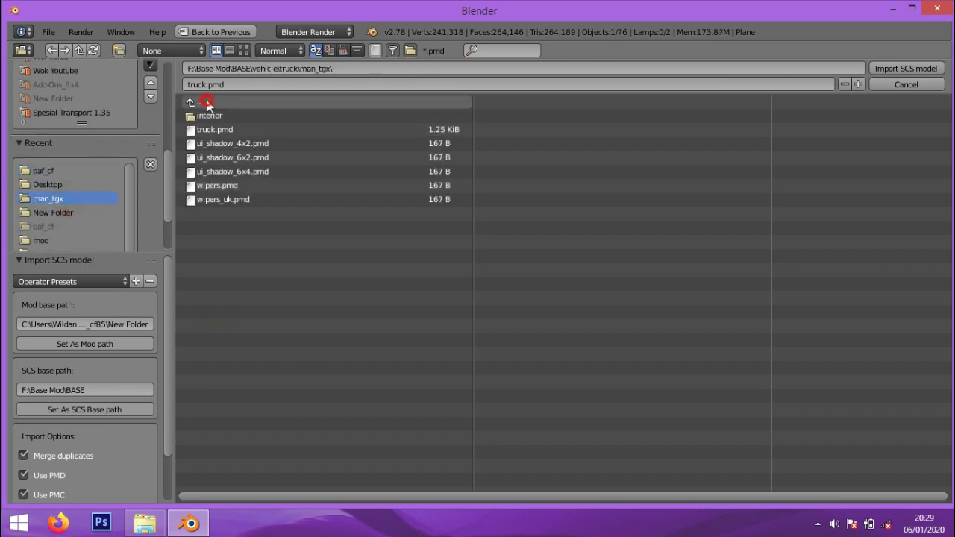
pyautogui.click(206, 103)
pyautogui.click(242, 114)
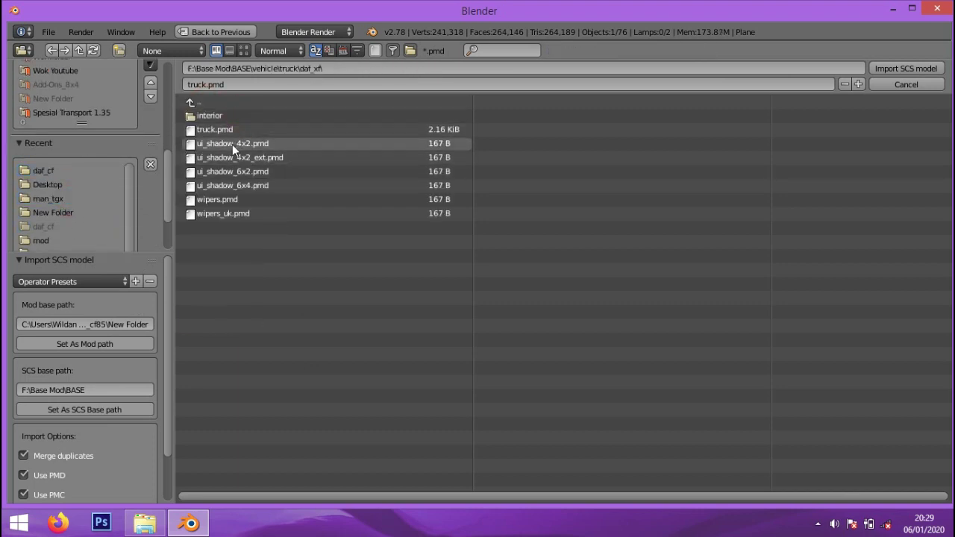
pyautogui.click(237, 144)
pyautogui.click(915, 68)
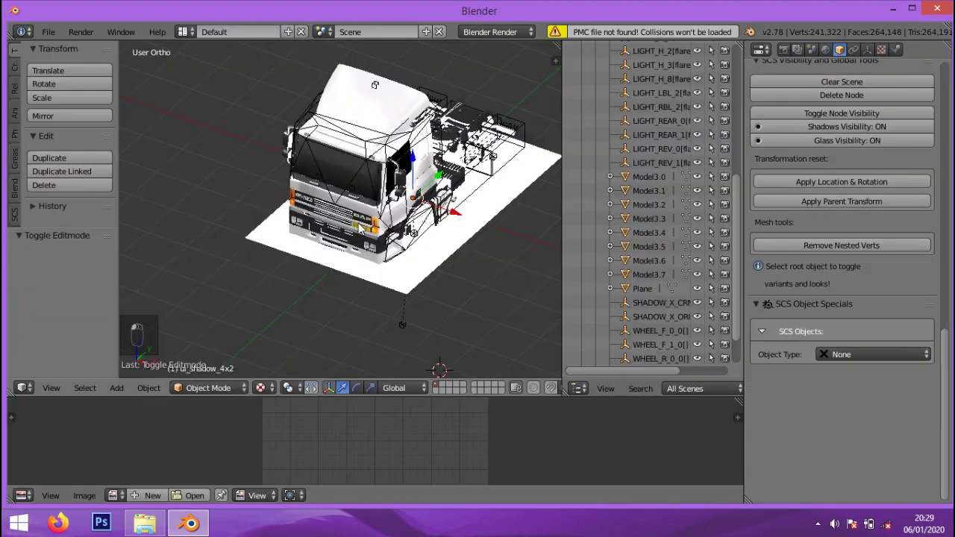
# - Select the shadow plane under the truck and show its material settings
pyautogui.click(508, 337)
pyautogui.scroll(3, 492, 321)
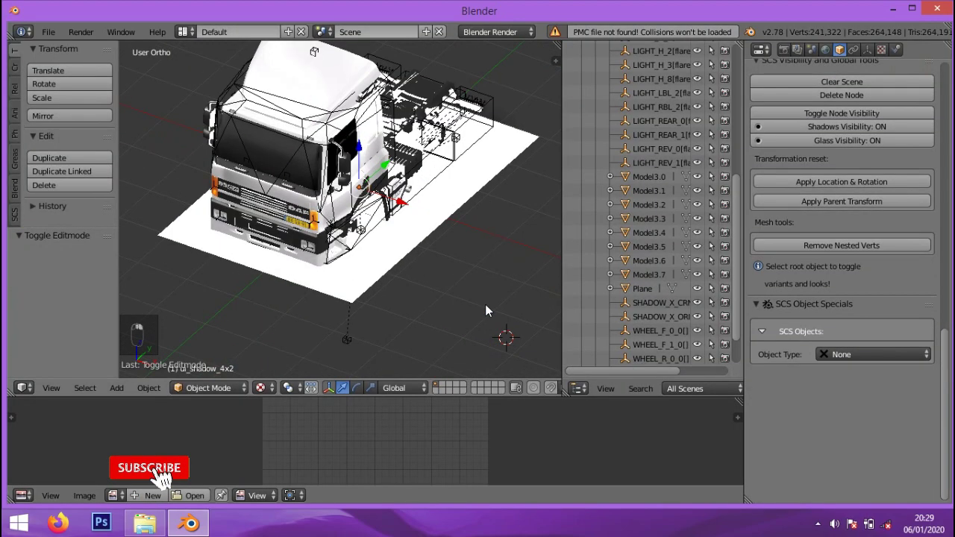
pyautogui.moveTo(471, 261); pyautogui.dragTo(480, 284, button='middle')
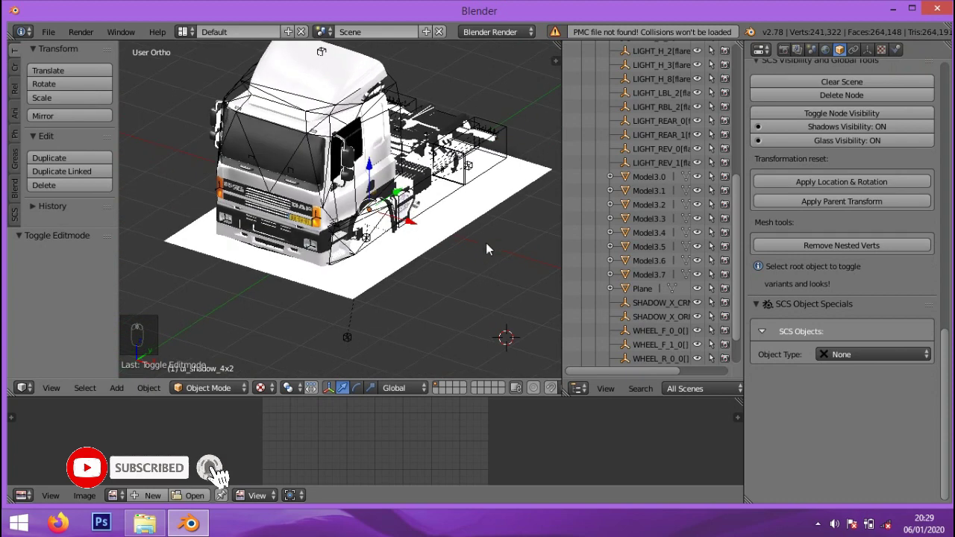
pyautogui.rightClick(512, 195)
pyautogui.click(895, 49)
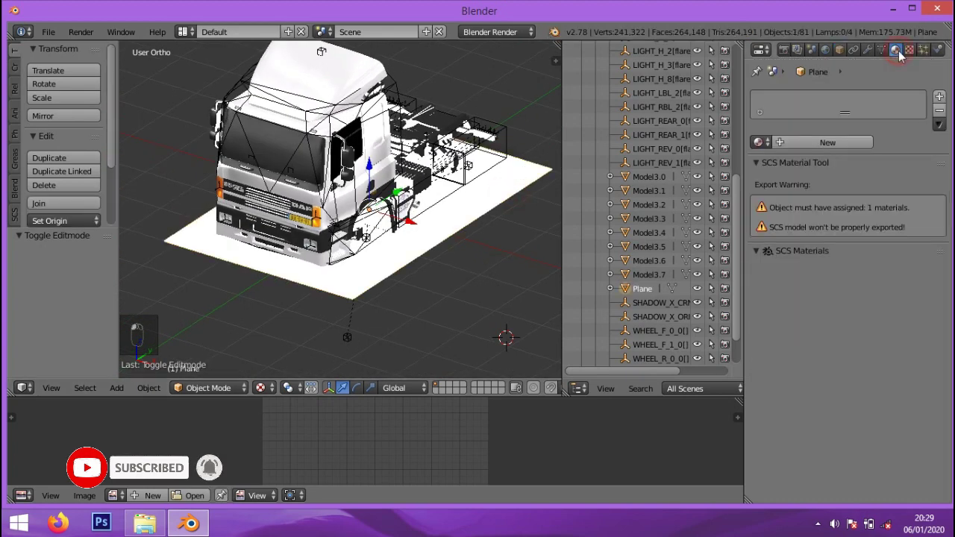
pyautogui.scroll(-2, 514, 253)
pyautogui.scroll(-3, 651, 331)
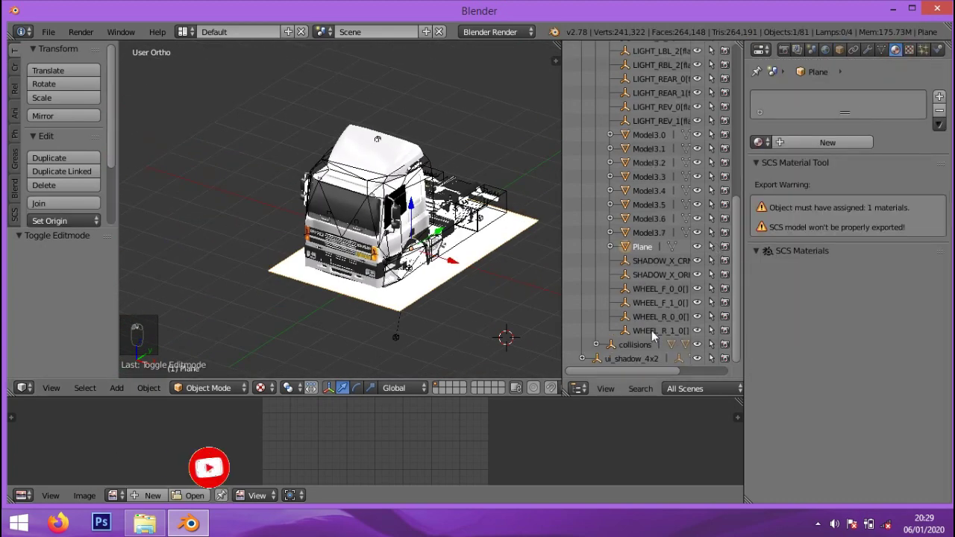
# - Select the mesh inside the imported ui_shadow_4x2 model and rename its material to shadow
pyautogui.click(581, 356)
pyautogui.click(596, 359)
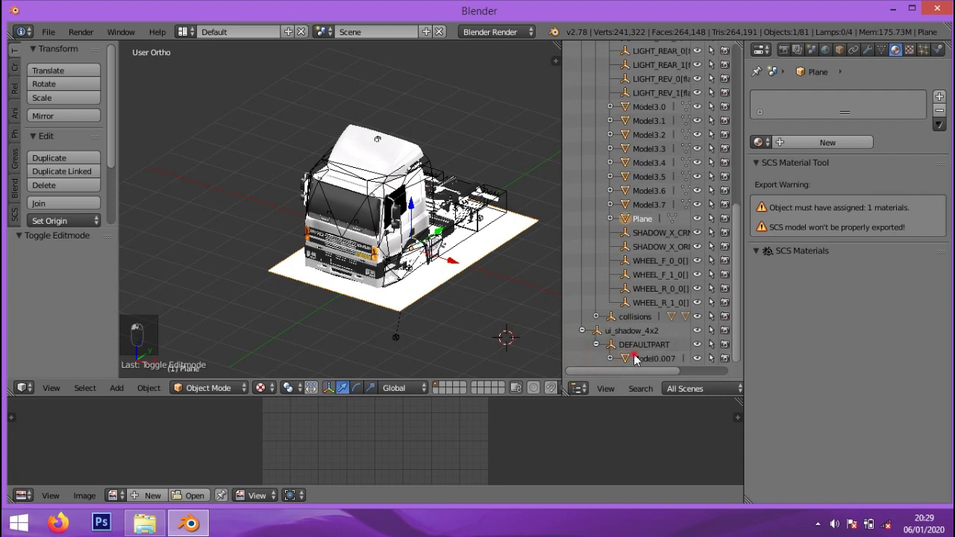
pyautogui.click(643, 358)
pyautogui.click(799, 141)
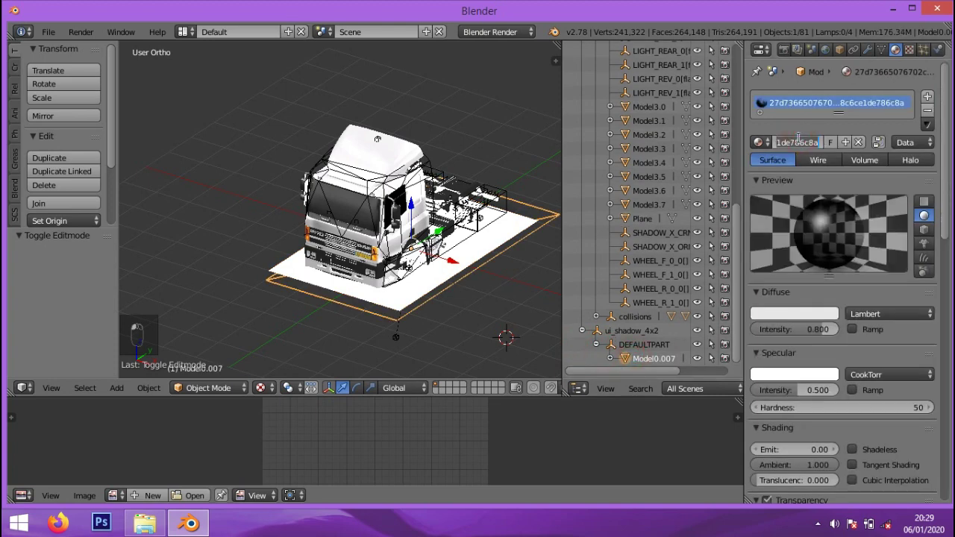
pyautogui.write('sh')
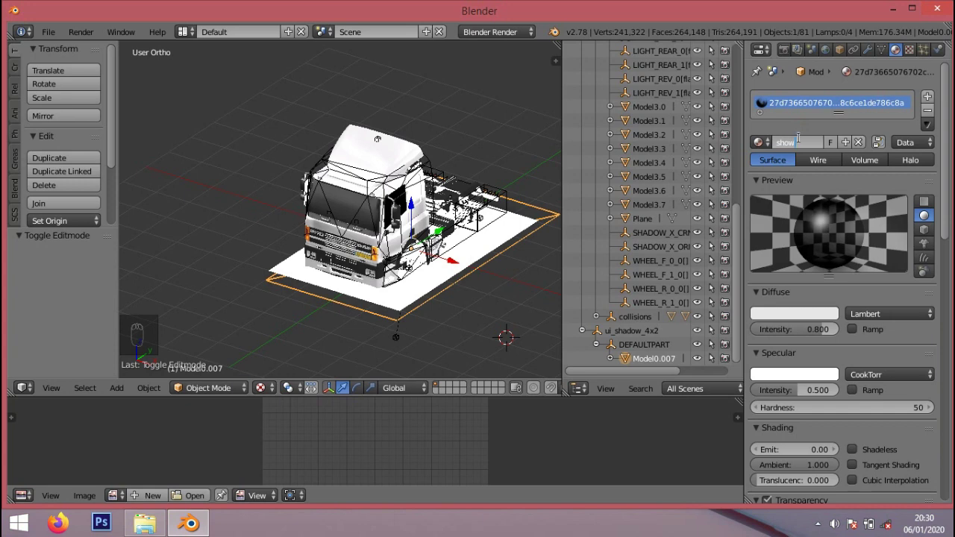
pyautogui.write('adow')
pyautogui.press('Return')
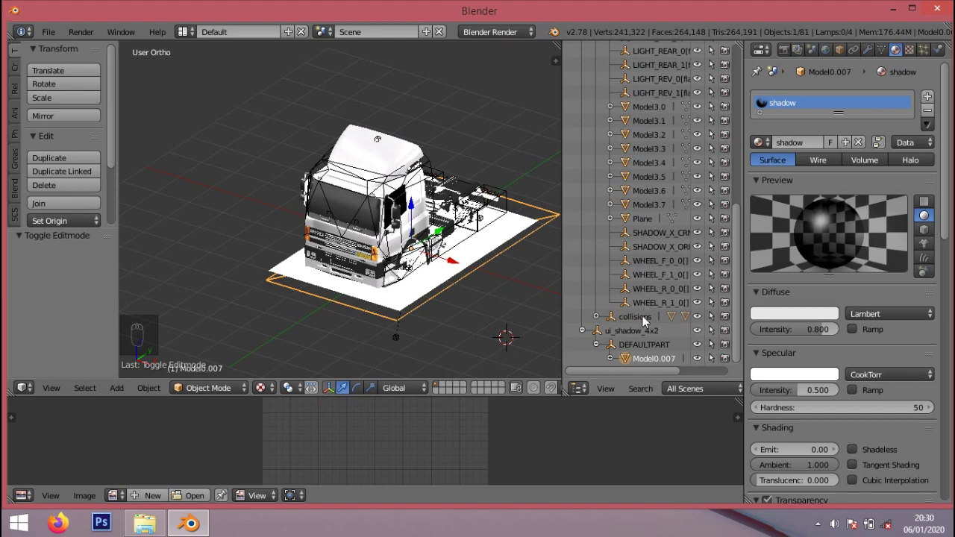
# - Hide the imported ui_shadow_4x2 model and assign the existing shadow material to the plane
pyautogui.click(696, 345)
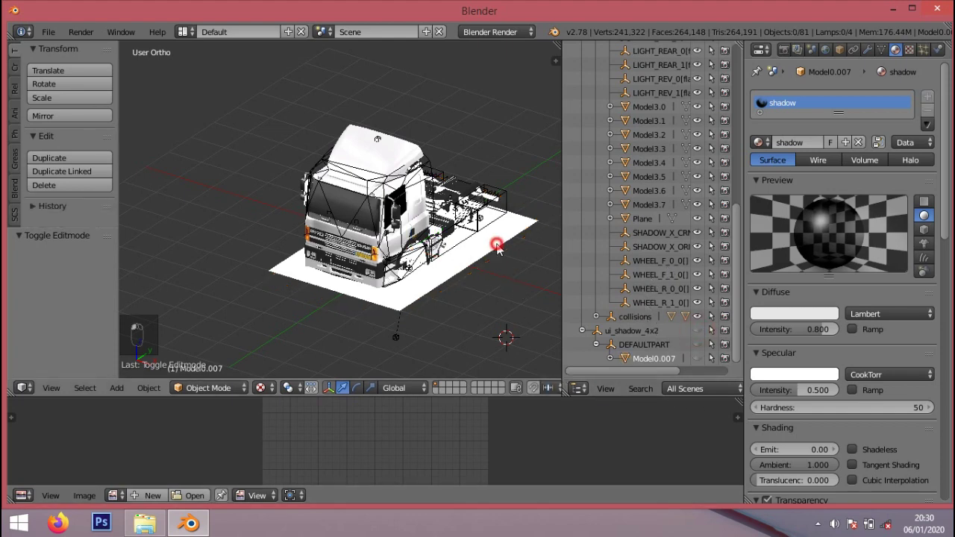
pyautogui.rightClick(497, 248)
pyautogui.click(758, 141)
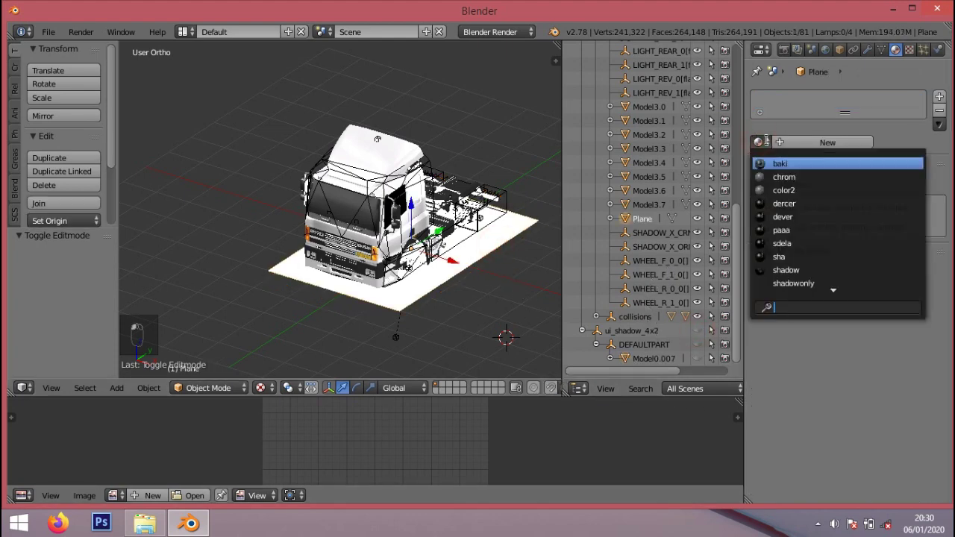
pyautogui.write('sh')
pyautogui.press('Down')
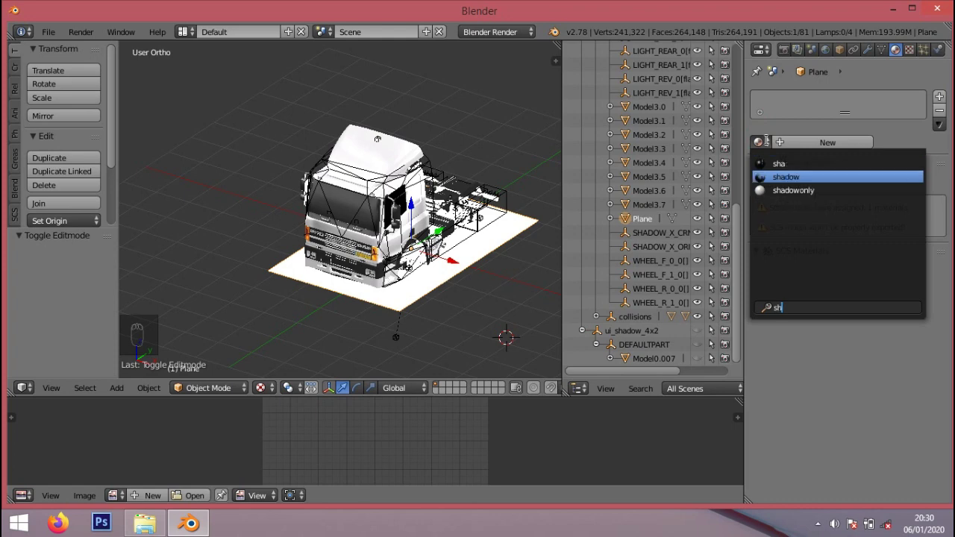
pyautogui.press('Return')
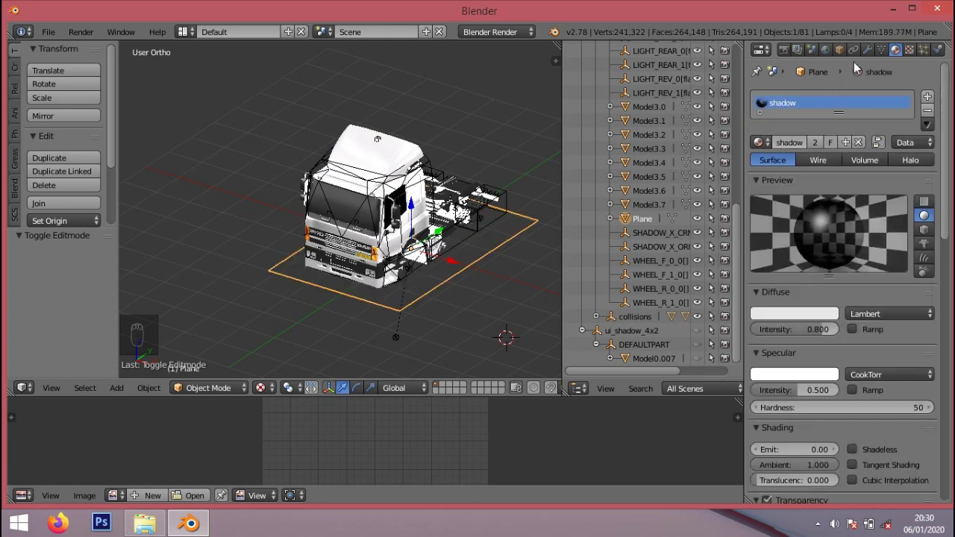
# - Add a UV map and a vertex color layer to the plane's mesh data
pyautogui.click(881, 50)
pyautogui.scroll(-1, 814, 337)
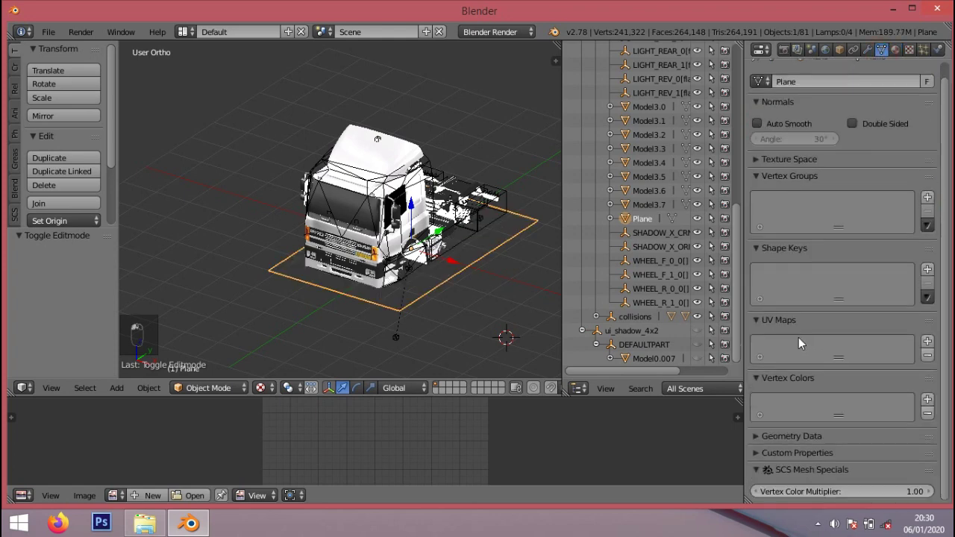
pyautogui.click(925, 343)
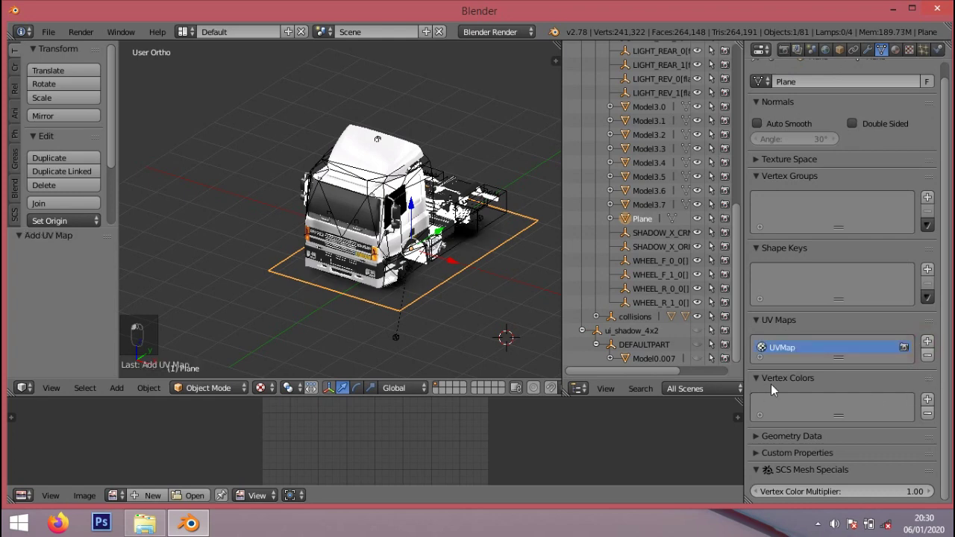
pyautogui.click(927, 401)
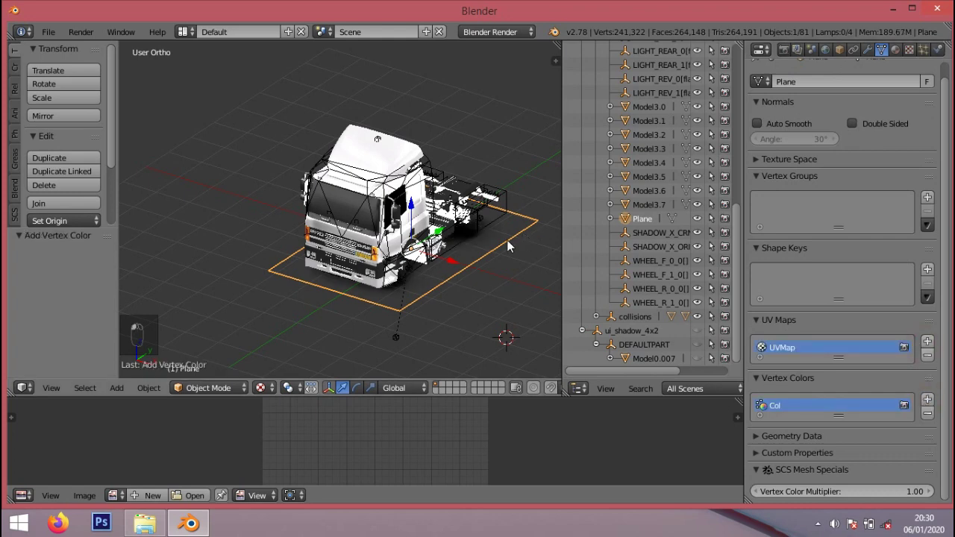
# - Select all of the plane's geometry in Edit Mode and unwrap it from top view using Project from View (Bounds)
pyautogui.press('Tab')
pyautogui.press('a')
pyautogui.press('a')
pyautogui.press('a')
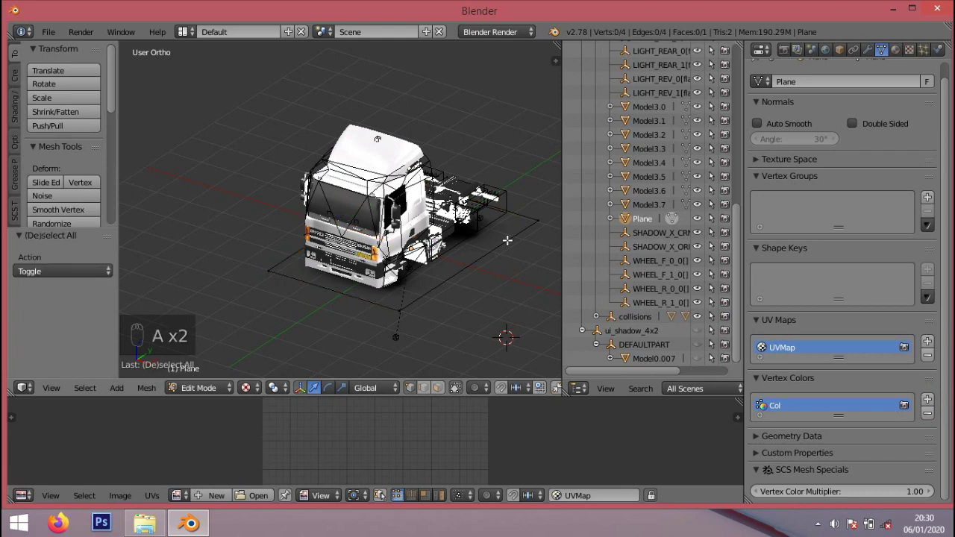
pyautogui.press('KP_7')
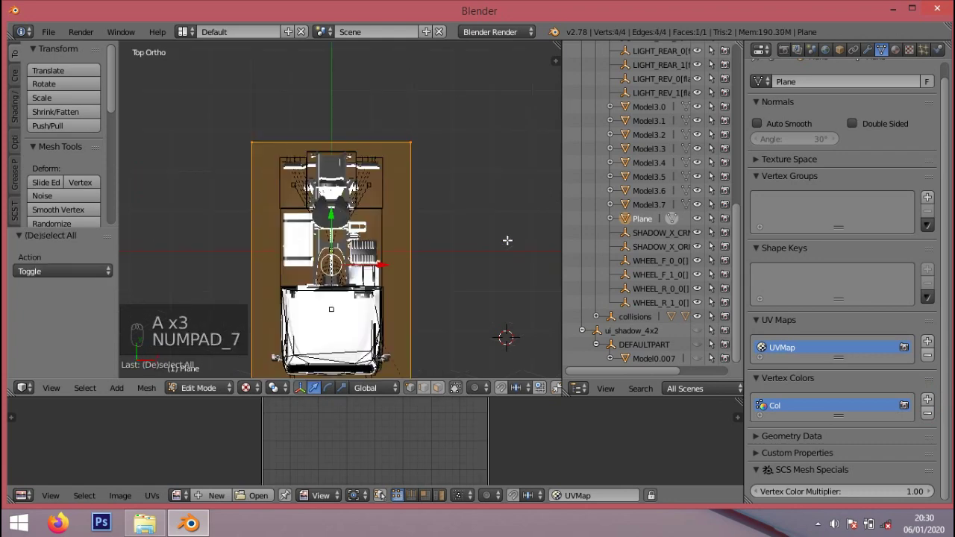
pyautogui.press('u')
pyautogui.press('u')
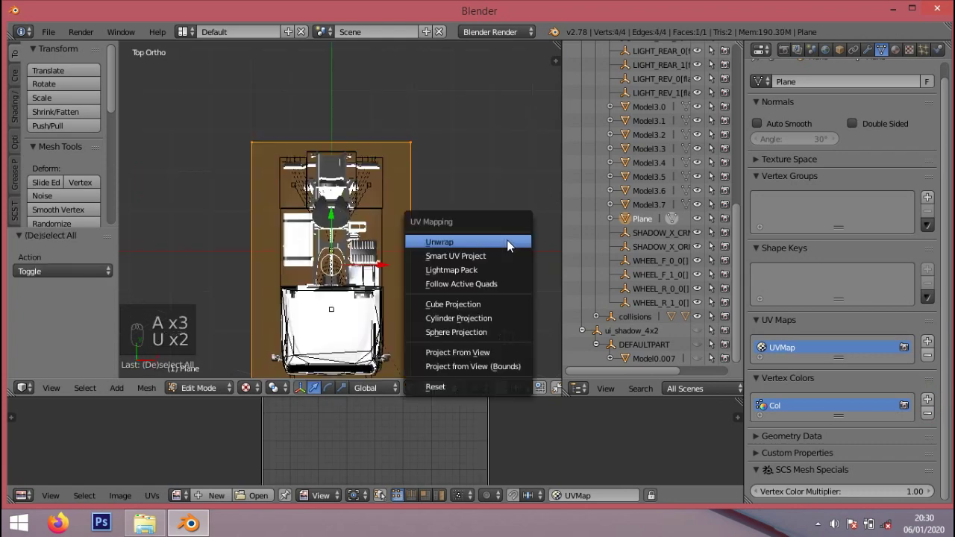
pyautogui.click(497, 367)
# - Enlarge the UV editor, rotate all of the plane's UVs by 180°, and leave Edit Mode
pyautogui.moveTo(475, 397); pyautogui.dragTo(485, 293)
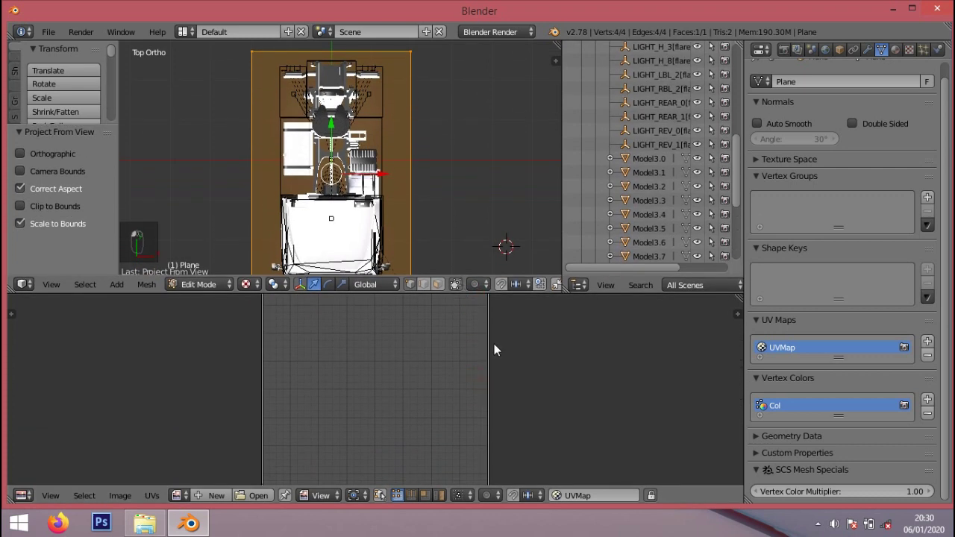
pyautogui.scroll(-4, 494, 350)
pyautogui.press('a')
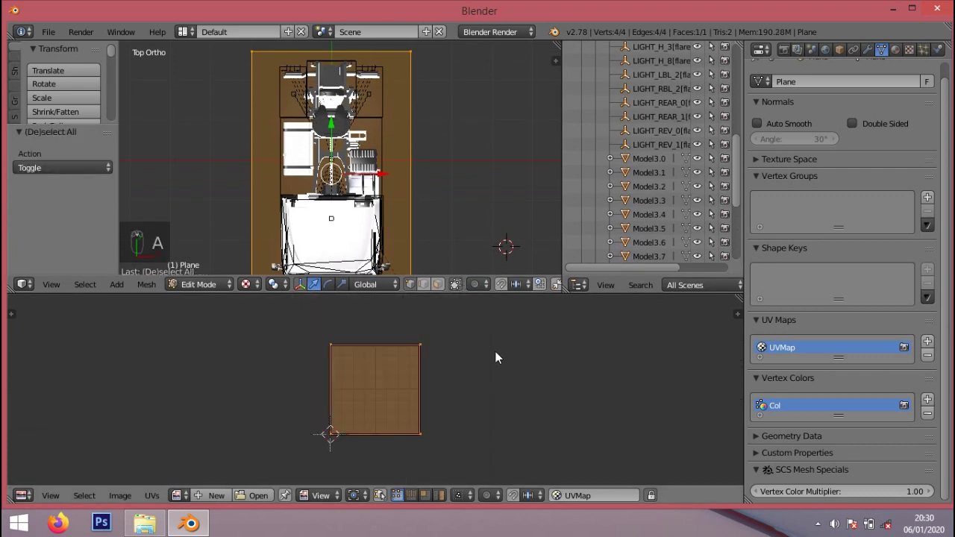
pyautogui.write('r180')
pyautogui.press('Return')
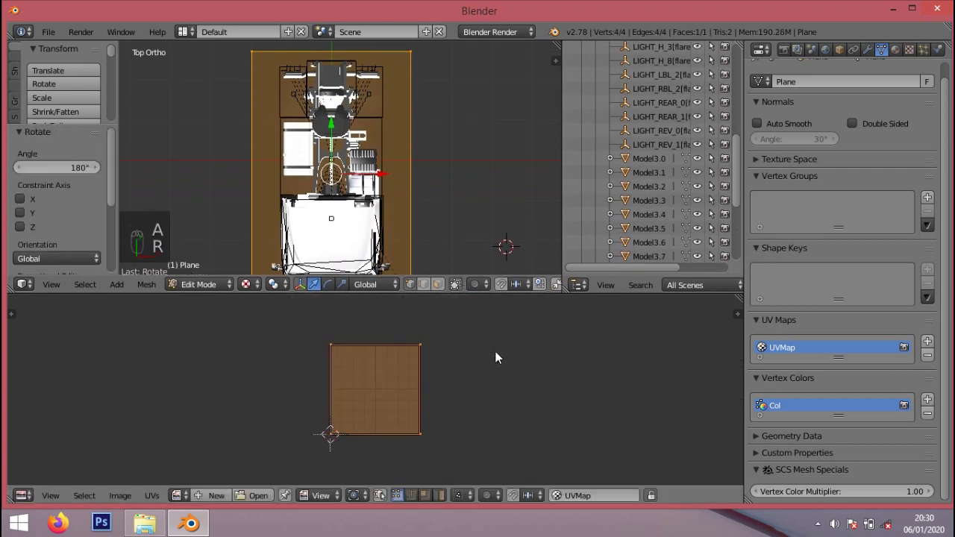
pyautogui.moveTo(499, 199); pyautogui.dragTo(381, 165, button='middle')
pyautogui.press('Tab')
# - Examine the shadow texture on the plane beneath the truck's chassis and wheel areas
pyautogui.scroll(5, 392, 177)
pyautogui.scroll(-2, 367, 188)
pyautogui.scroll(-2, 382, 172)
pyautogui.scroll(-1, 385, 177)
pyautogui.scroll(4, 496, 199)
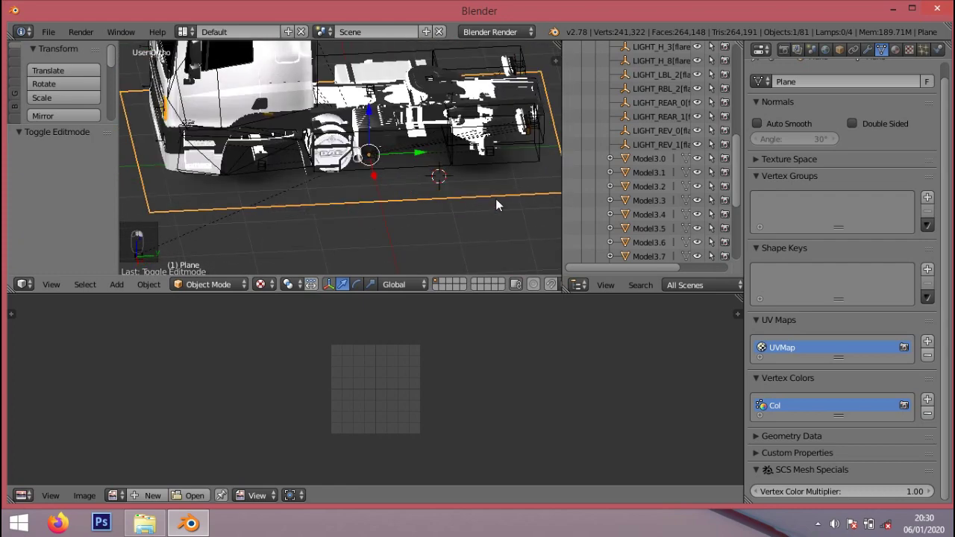
pyautogui.click(495, 198)
pyautogui.scroll(1, 495, 198)
pyautogui.moveTo(478, 187); pyautogui.dragTo(495, 198, button='middle')
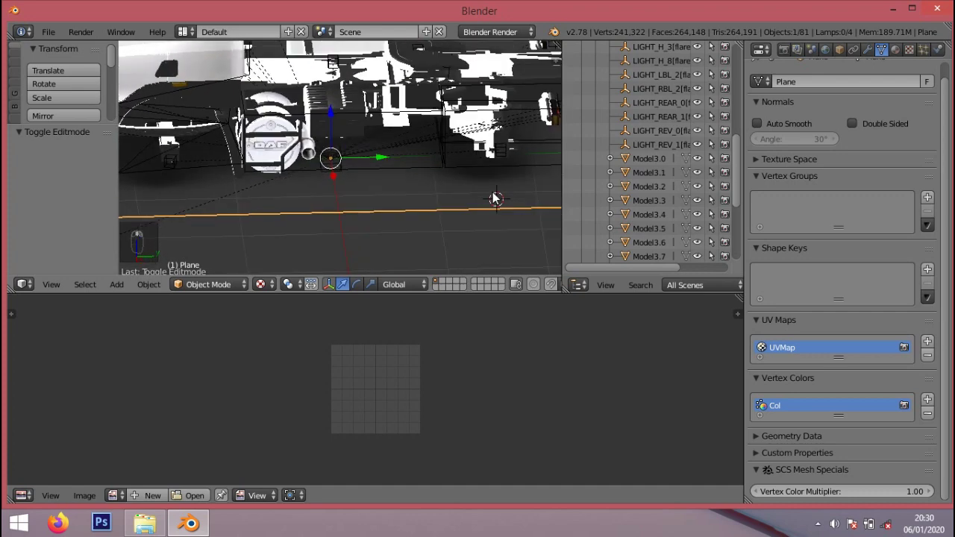
# - Enlarge the 3D view and snap the 3D cursor to the front wheel empty WHEEL_F_0_0
pyautogui.scroll(-2, 495, 198)
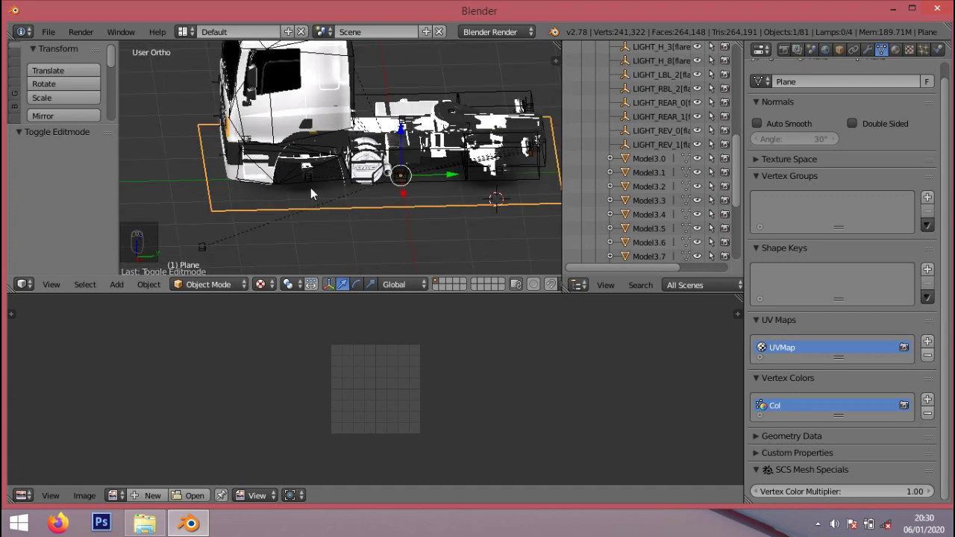
pyautogui.moveTo(457, 293); pyautogui.dragTo(453, 394)
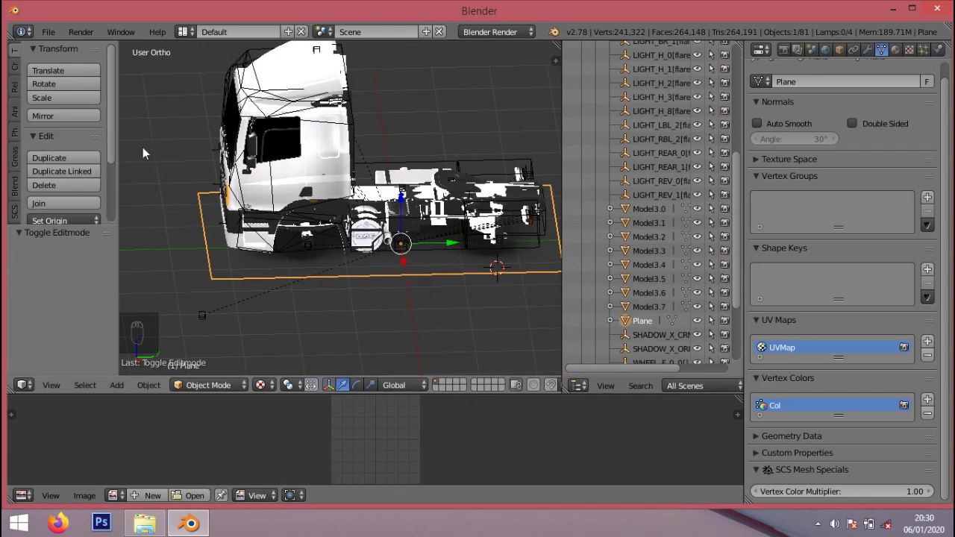
pyautogui.click(48, 32)
pyautogui.rightClick(306, 249)
pyautogui.click(311, 254)
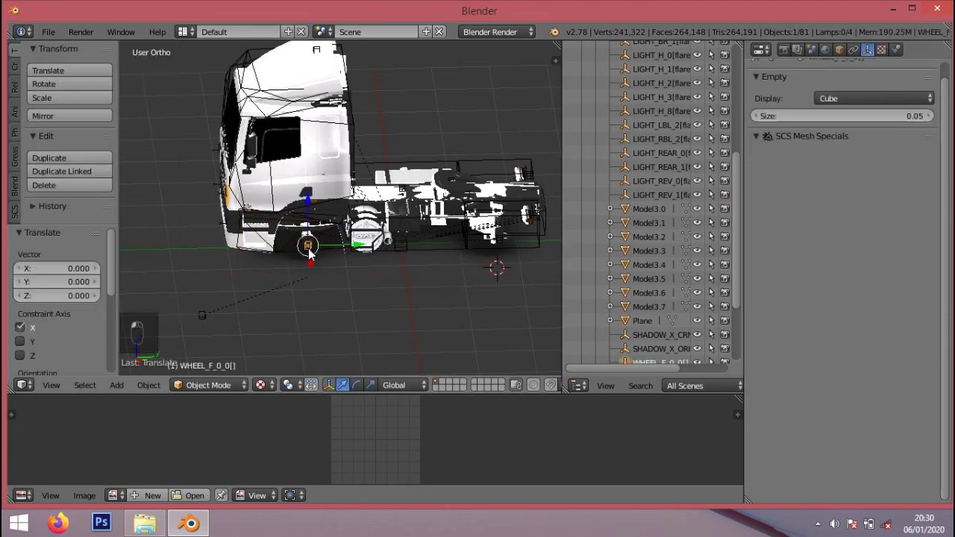
pyautogui.hotkey('shift', 's')
pyautogui.click(310, 315)
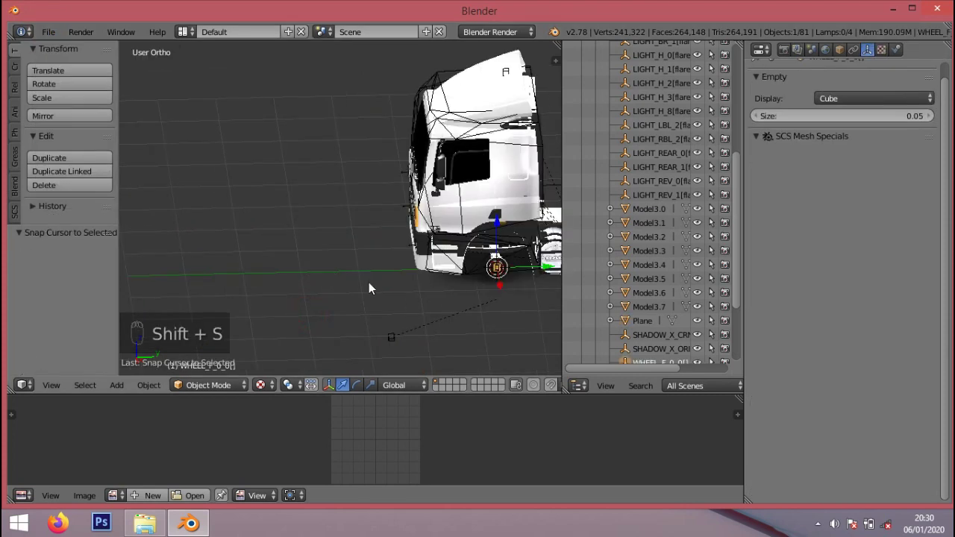
# - Import the SCS wheel model front.pmd from the vehicle\wheel\steel folder of the base files
pyautogui.keyDown('shift'); pyautogui.moveTo(369, 289); pyautogui.dragTo(231, 302, button='middle'); pyautogui.keyUp('shift')
pyautogui.click(48, 31)
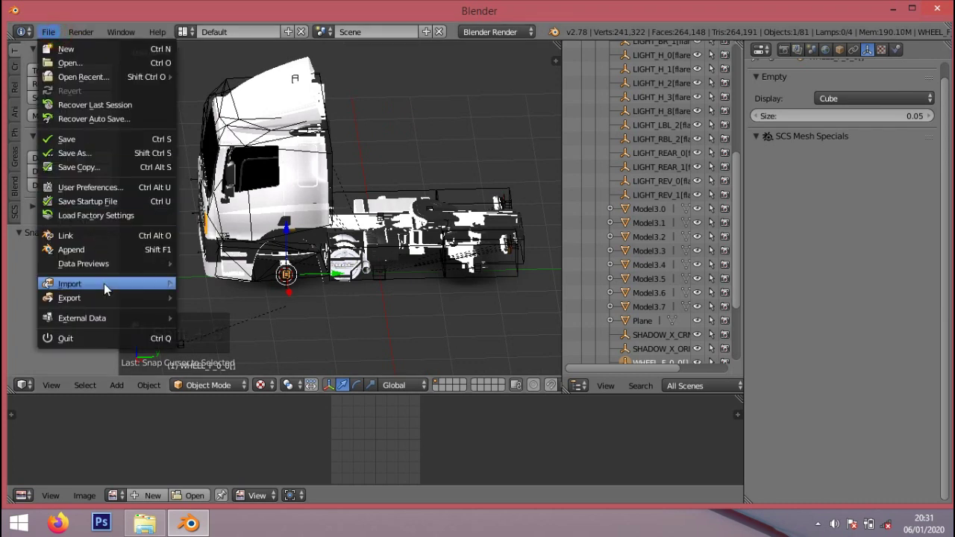
pyautogui.moveTo(104, 283)
pyautogui.click(226, 314)
pyautogui.click(213, 100)
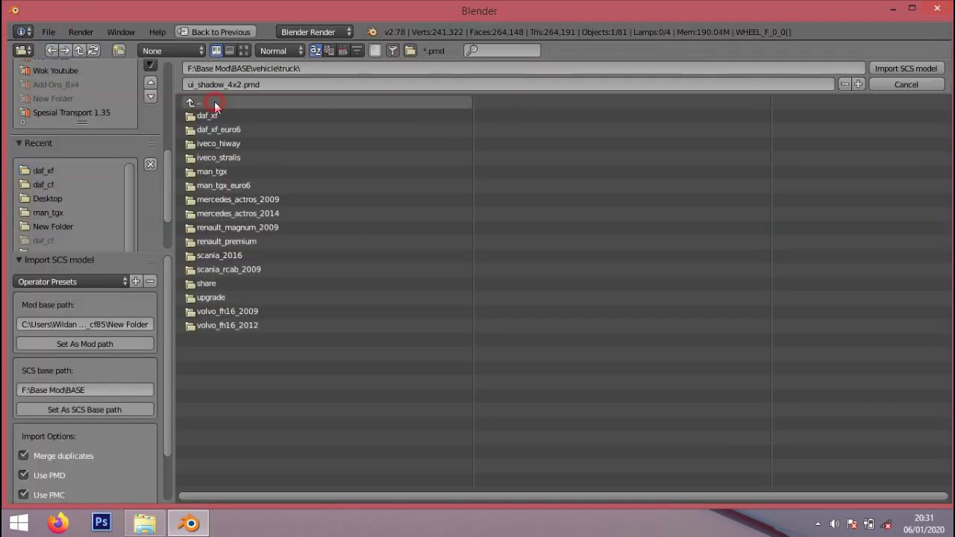
pyautogui.click(213, 101)
pyautogui.click(219, 199)
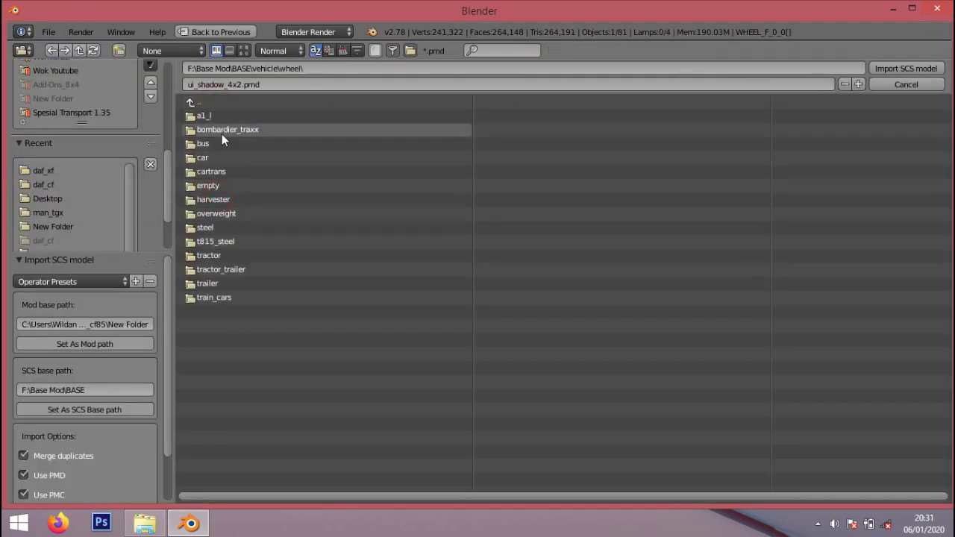
pyautogui.click(221, 228)
pyautogui.click(221, 142)
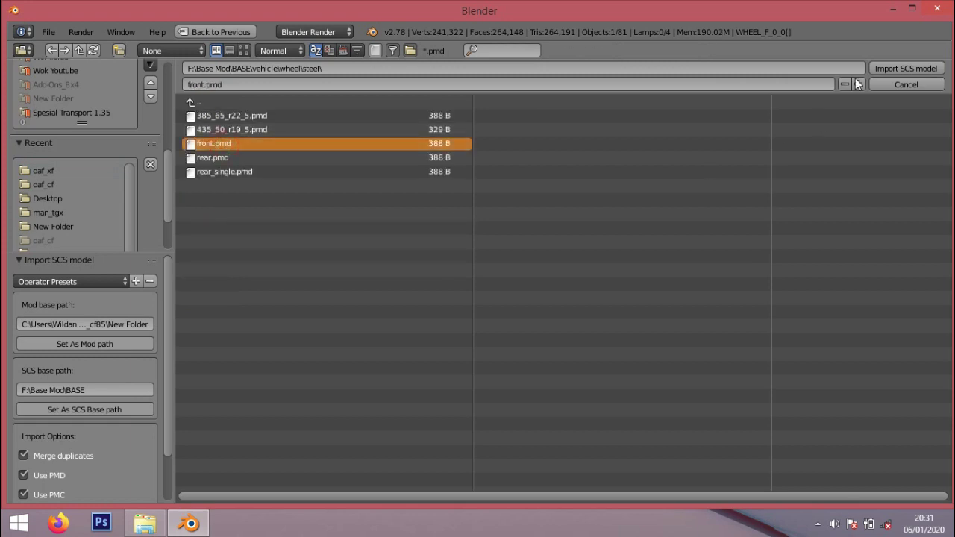
pyautogui.click(881, 68)
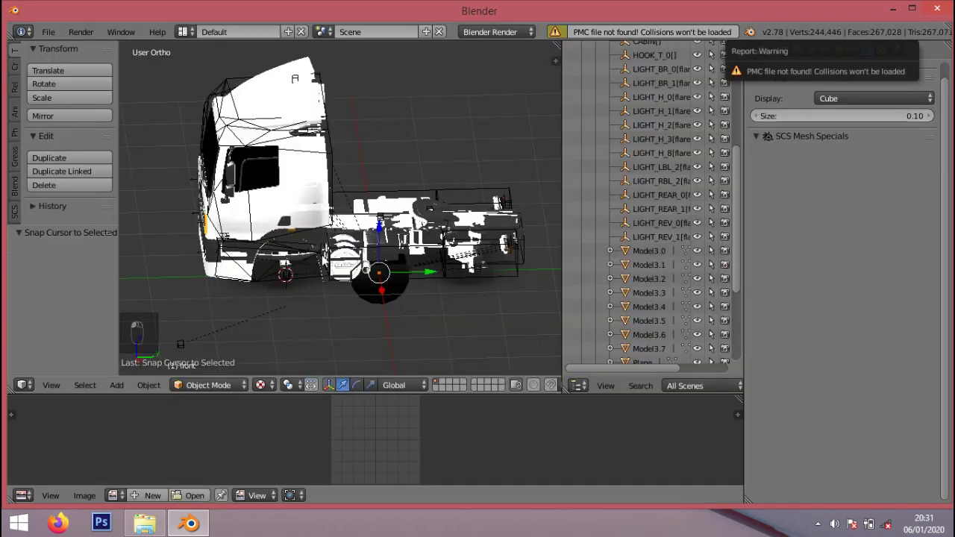
# - Select the imported front wheel root in the outliner and snap it to the 3D cursor
pyautogui.scroll(5, 643, 131)
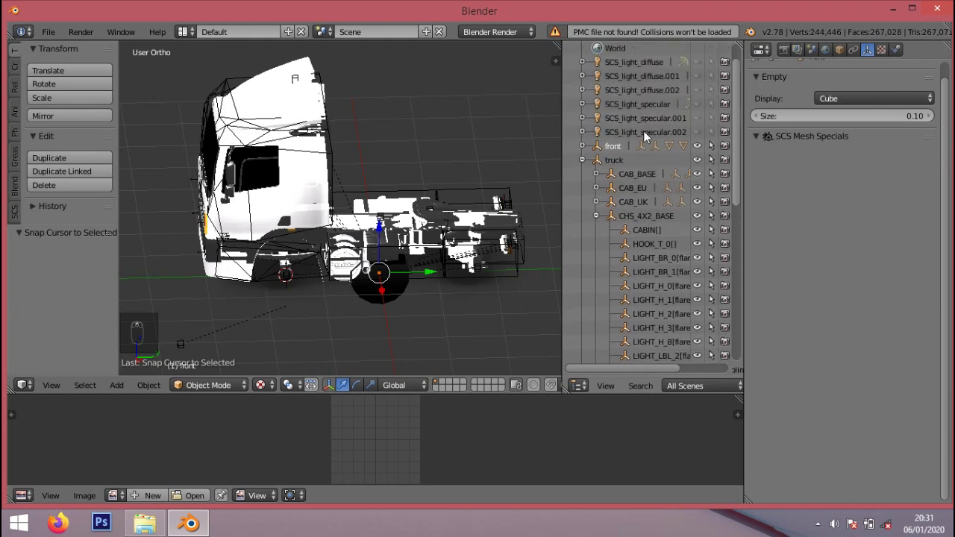
pyautogui.click(612, 146)
pyautogui.hotkey('shift', 's')
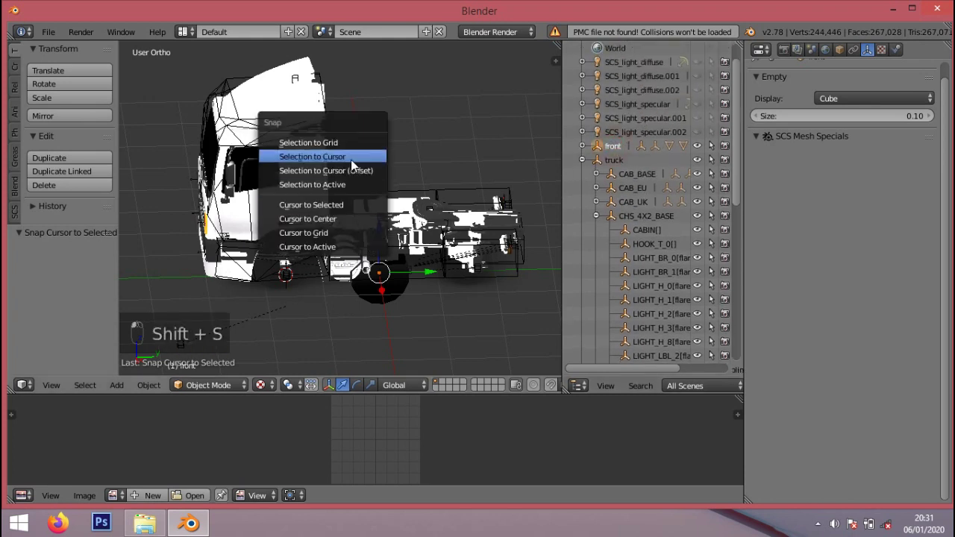
pyautogui.click(350, 157)
# - Set the X location of the front wheel's L empty to 1.08 and its R empty to -1.08
pyautogui.click(582, 147)
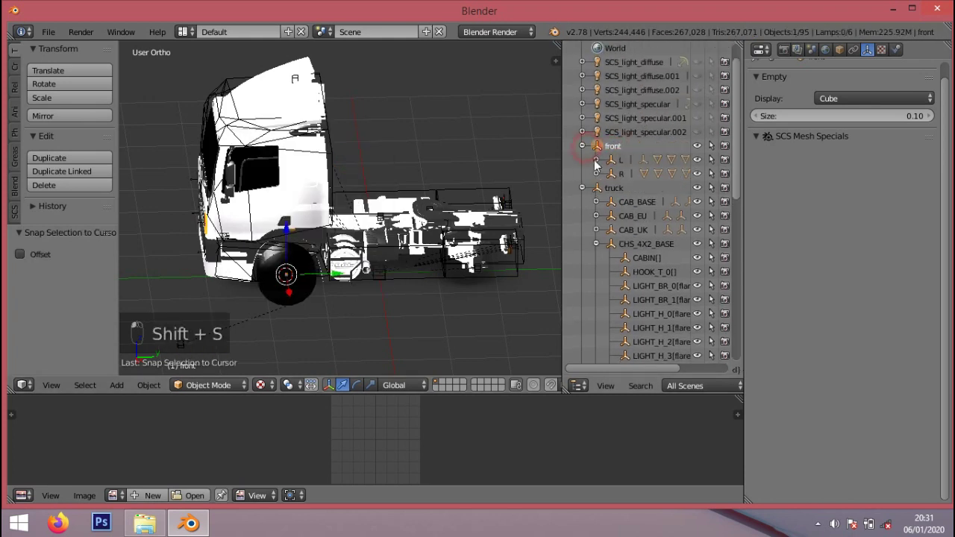
pyautogui.click(596, 160)
pyautogui.click(596, 243)
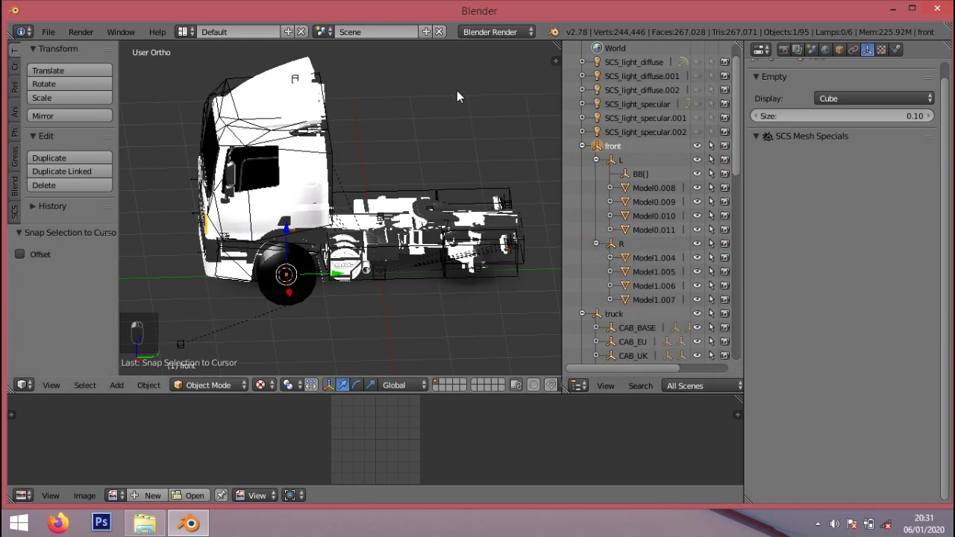
pyautogui.press('n')
pyautogui.click(482, 84)
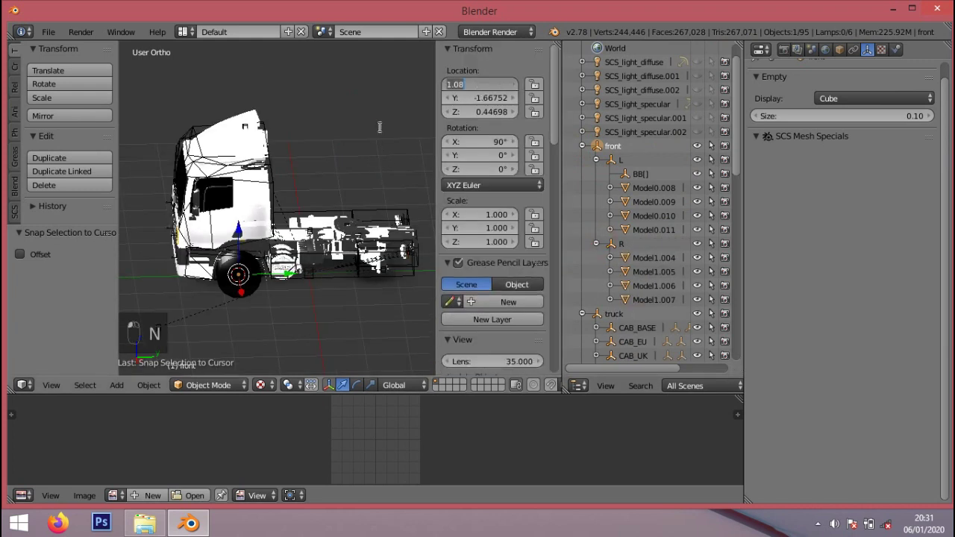
pyautogui.click(379, 127)
pyautogui.click(622, 160)
pyautogui.click(482, 85)
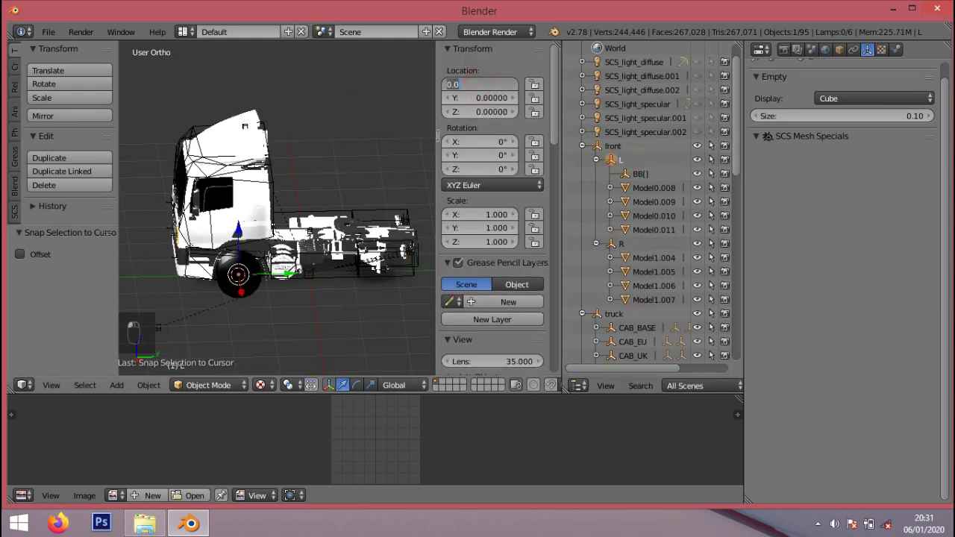
pyautogui.write('1.08')
pyautogui.click(399, 130)
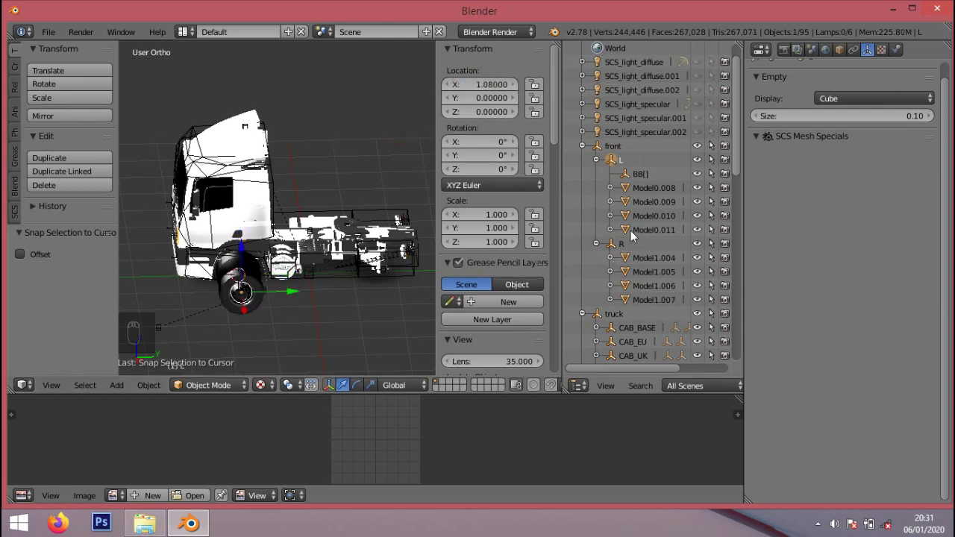
pyautogui.click(622, 244)
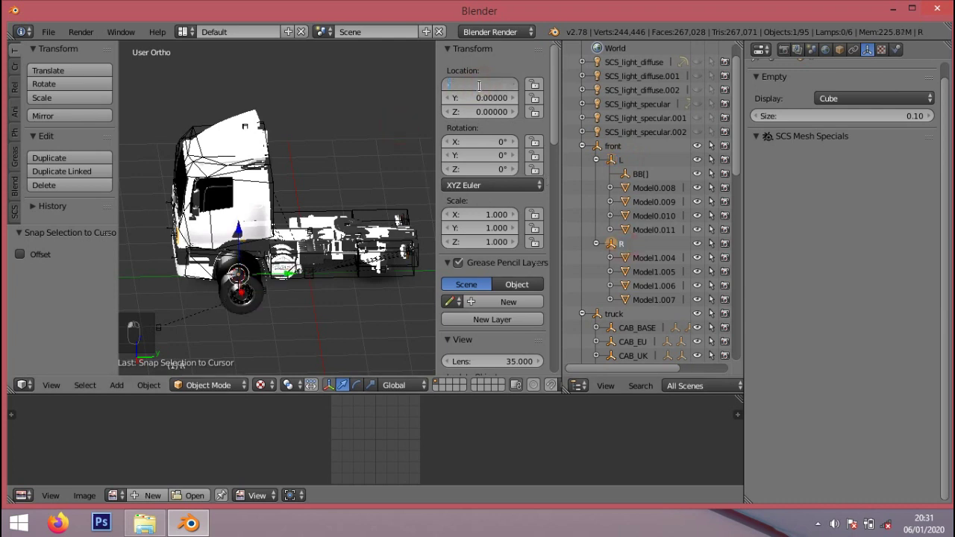
pyautogui.press('Return')
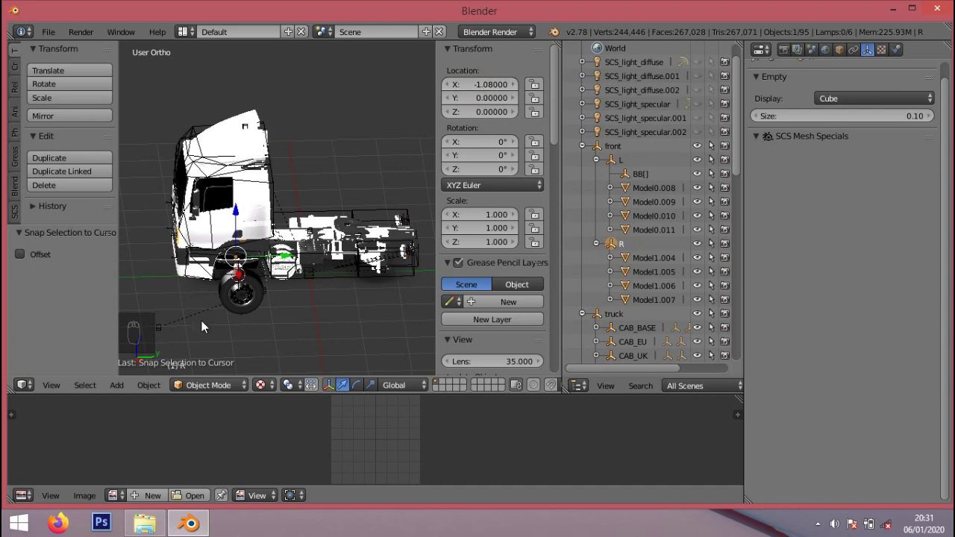
# - Center the front wheel root across the truck by setting its X location to 0
pyautogui.scroll(5, 233, 299)
pyautogui.click(613, 146)
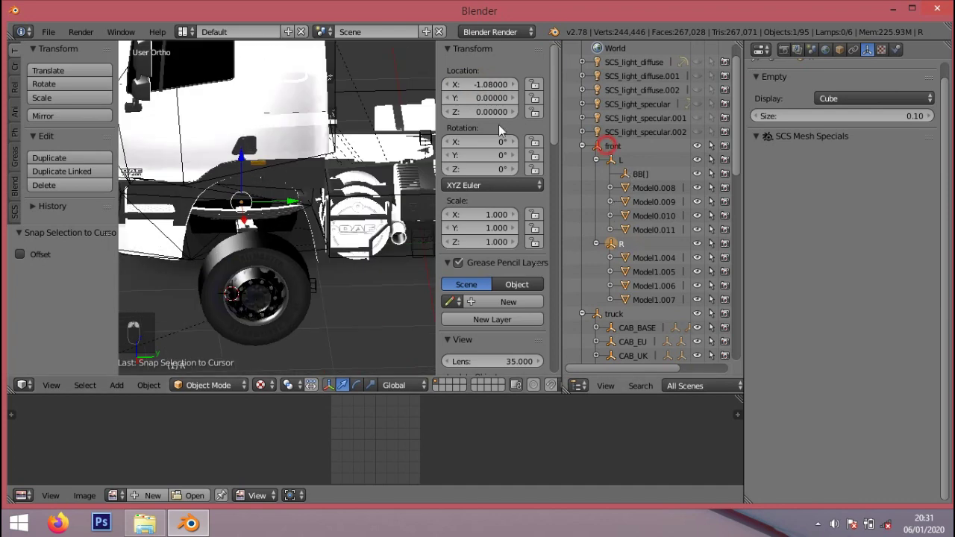
pyautogui.click(476, 83)
pyautogui.write('0')
pyautogui.press('Return')
pyautogui.scroll(-5, 273, 245)
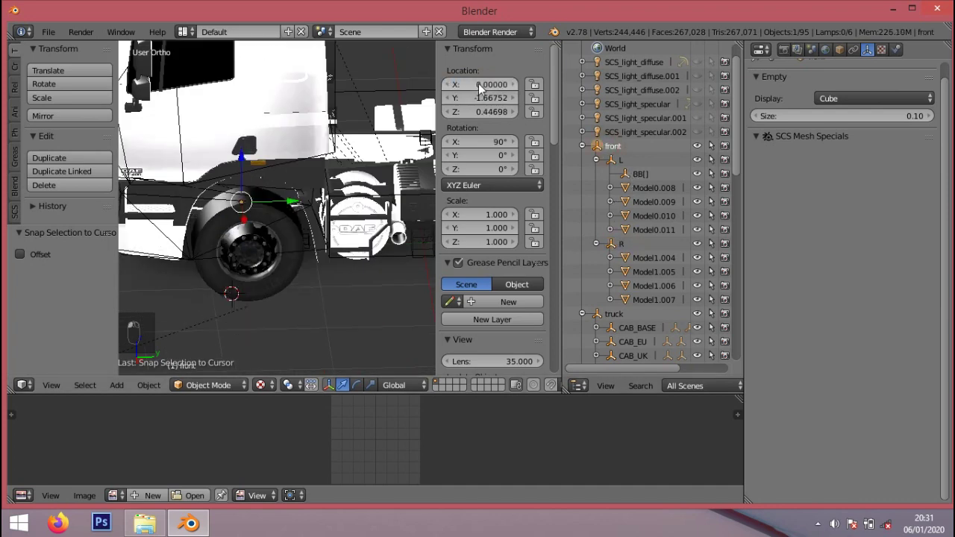
# - Delete the duplicate SCS_light_diffuse and SCS_light_specular lamps numbered .001 and .002, keeping the original pair
pyautogui.keyDown('shift'); pyautogui.moveTo(249, 262); pyautogui.dragTo(213, 246, button='middle'); pyautogui.keyUp('shift')
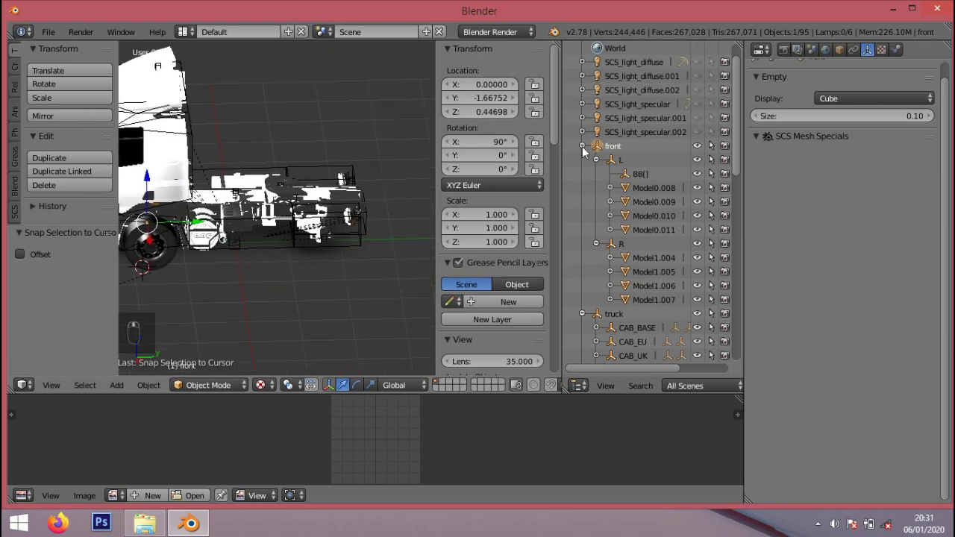
pyautogui.rightClick(625, 124)
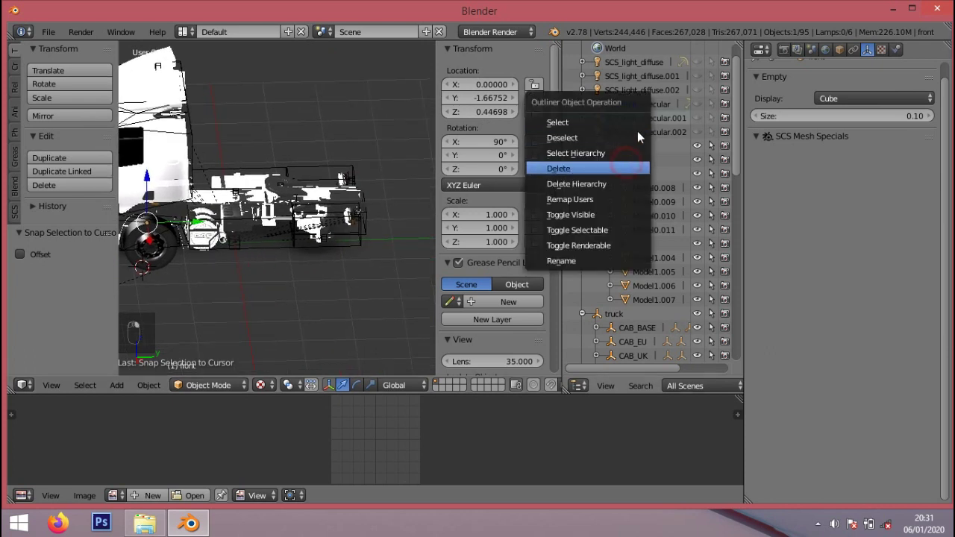
pyautogui.press('Return')
pyautogui.rightClick(651, 121)
pyautogui.click(654, 98)
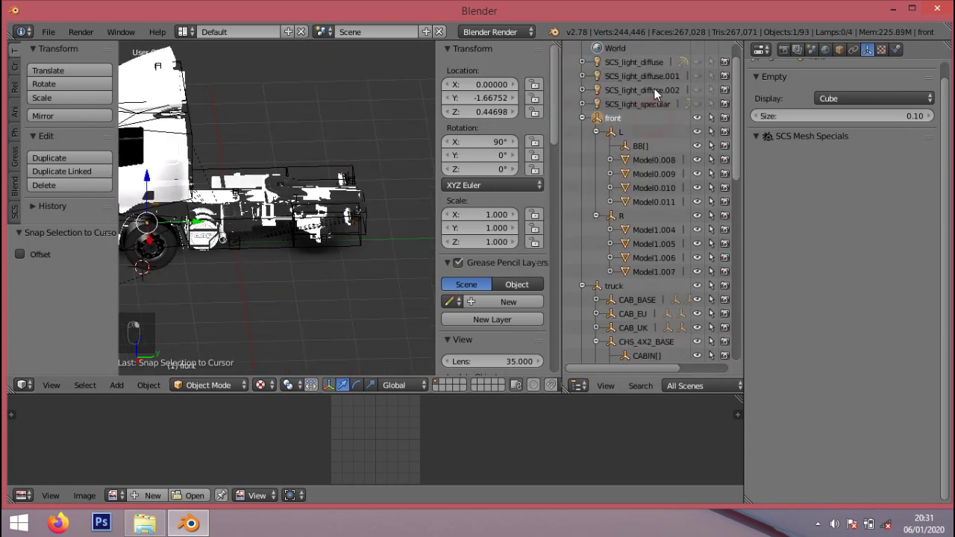
pyautogui.rightClick(654, 91)
pyautogui.click(654, 89)
pyautogui.rightClick(649, 91)
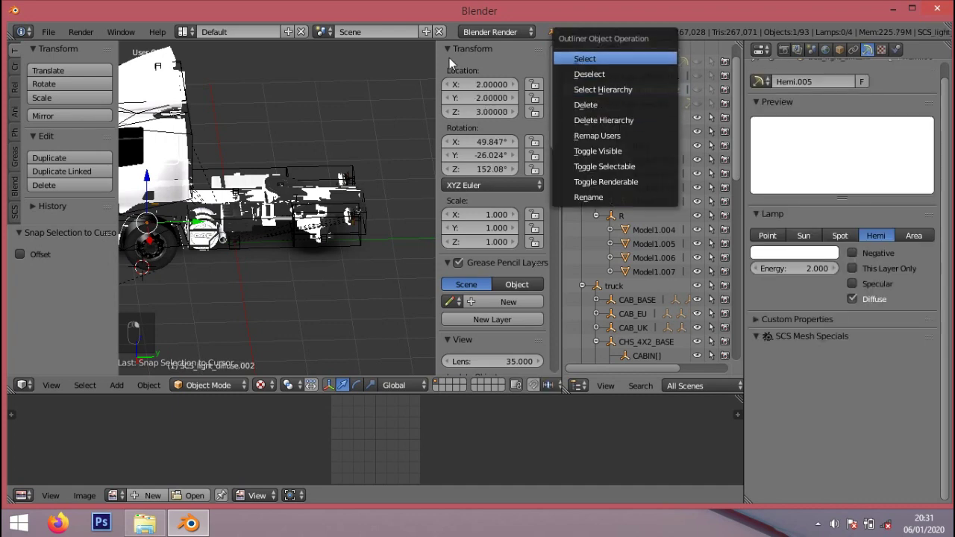
pyautogui.click(585, 58)
pyautogui.rightClick(645, 90)
pyautogui.click(646, 111)
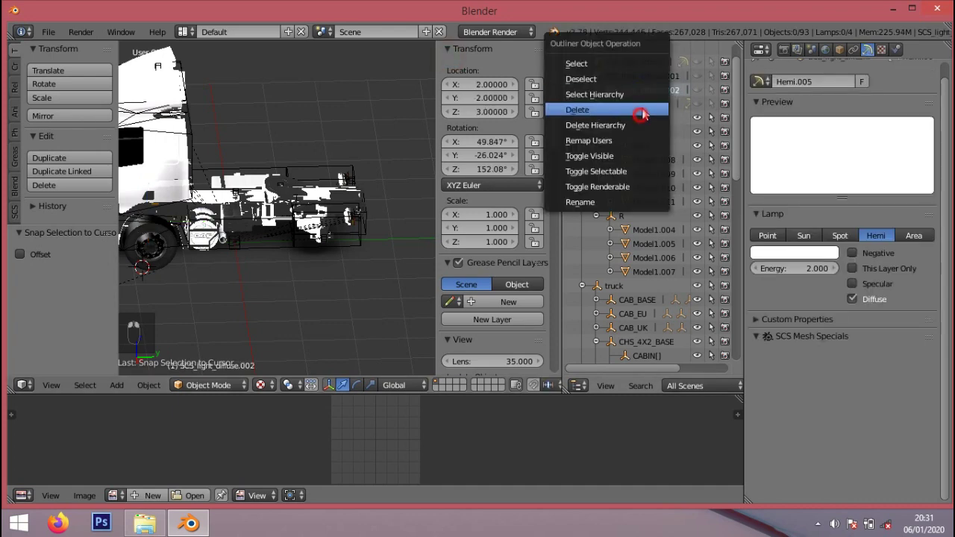
pyautogui.rightClick(650, 79)
pyautogui.click(651, 109)
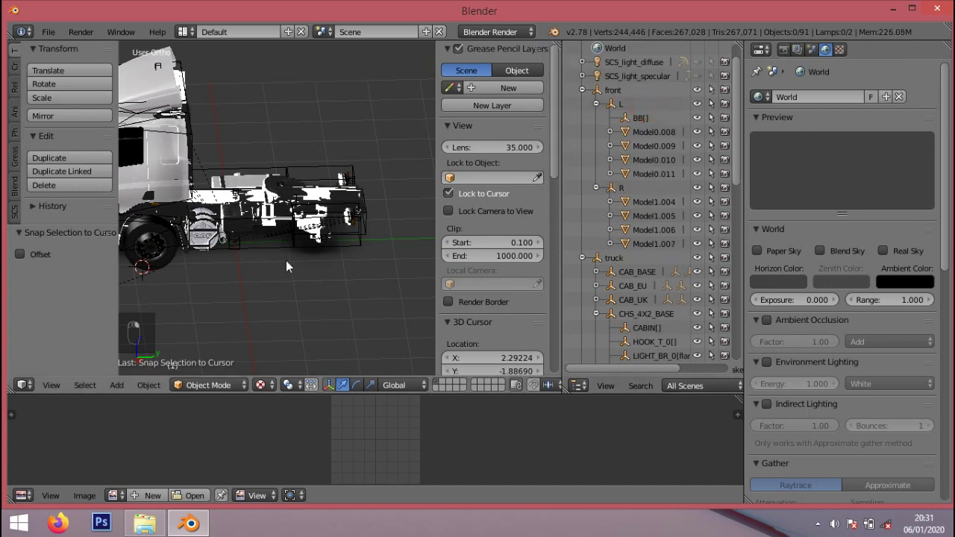
# - Collapse the front wheel hierarchy and snap the 3D cursor to the rear wheel empty WHEEL_R_0_0
pyautogui.keyDown('shift'); pyautogui.moveTo(293, 266); pyautogui.dragTo(333, 242, button='middle'); pyautogui.keyUp('shift')
pyautogui.click(583, 89)
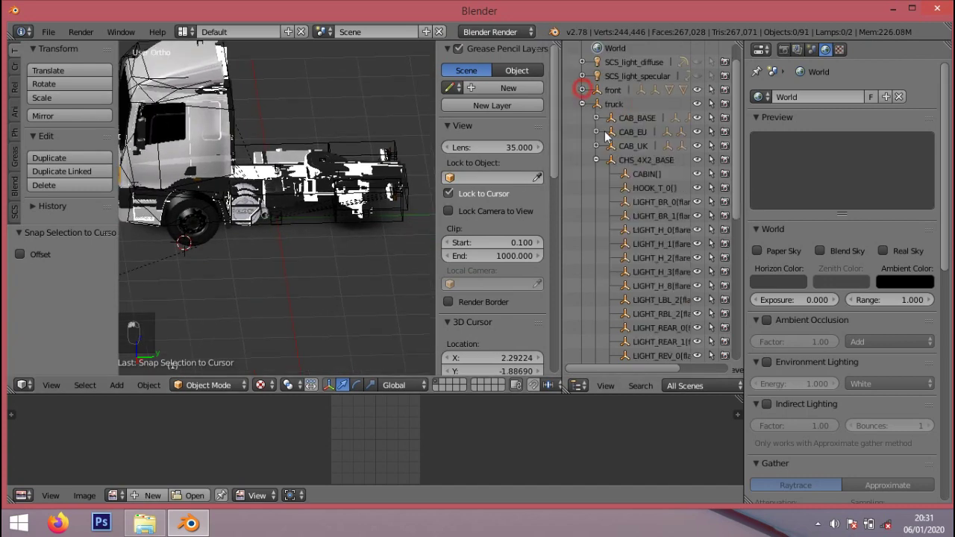
pyautogui.scroll(-10, 629, 243)
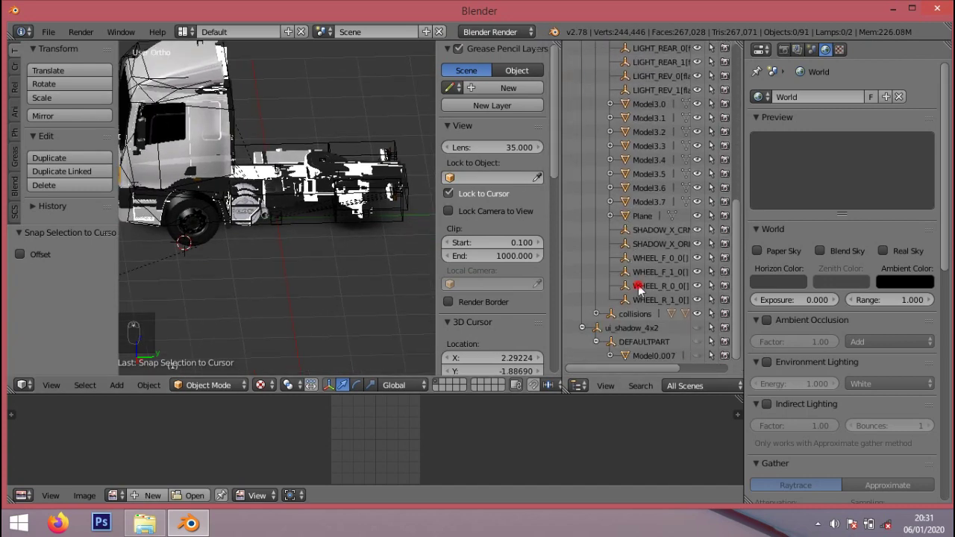
pyautogui.click(638, 286)
pyautogui.hotkey('shift', 's')
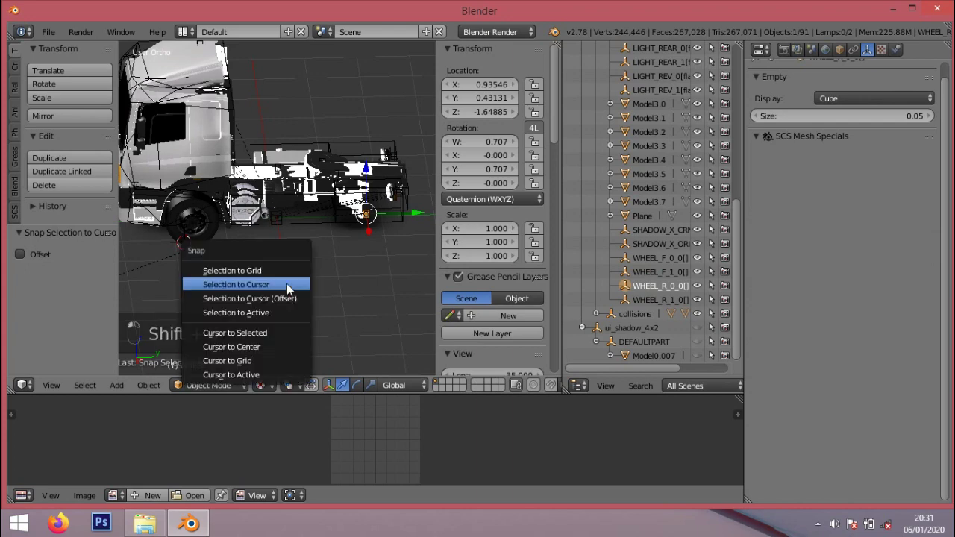
pyautogui.click(280, 333)
# - Import the SCS wheel model rear.pmd from the vehicle\wheel\steel folder
pyautogui.scroll(-3, 271, 274)
pyautogui.click(48, 31)
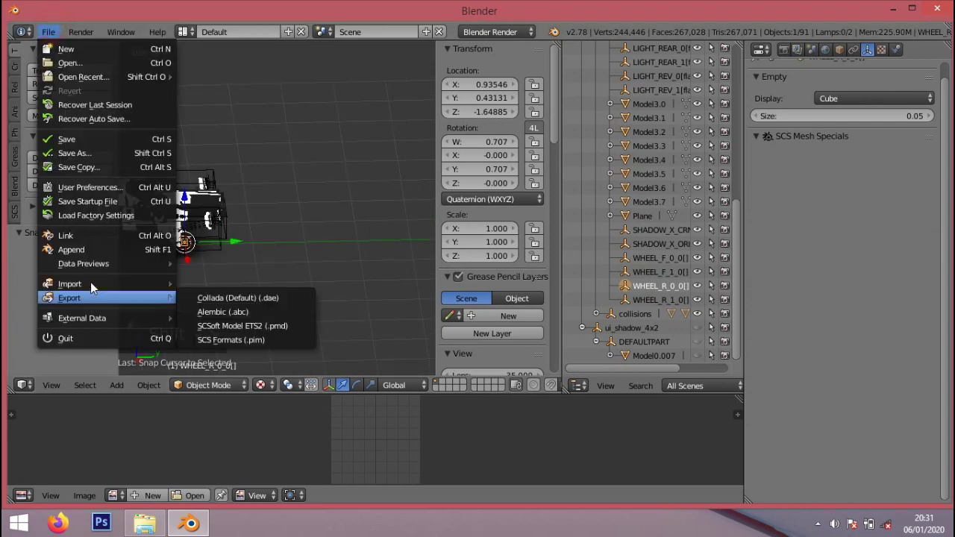
pyautogui.moveTo(90, 284)
pyautogui.click(215, 310)
pyautogui.click(239, 163)
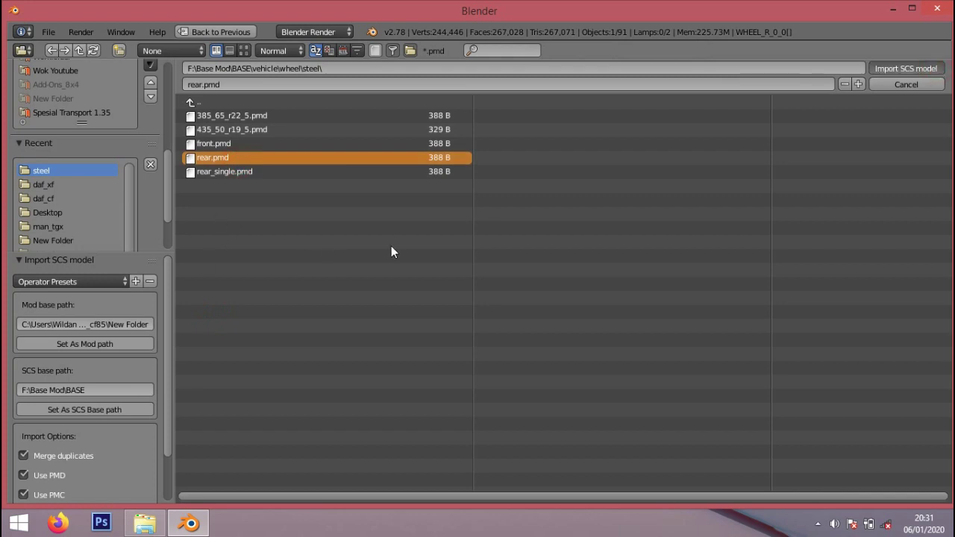
pyautogui.press('Return')
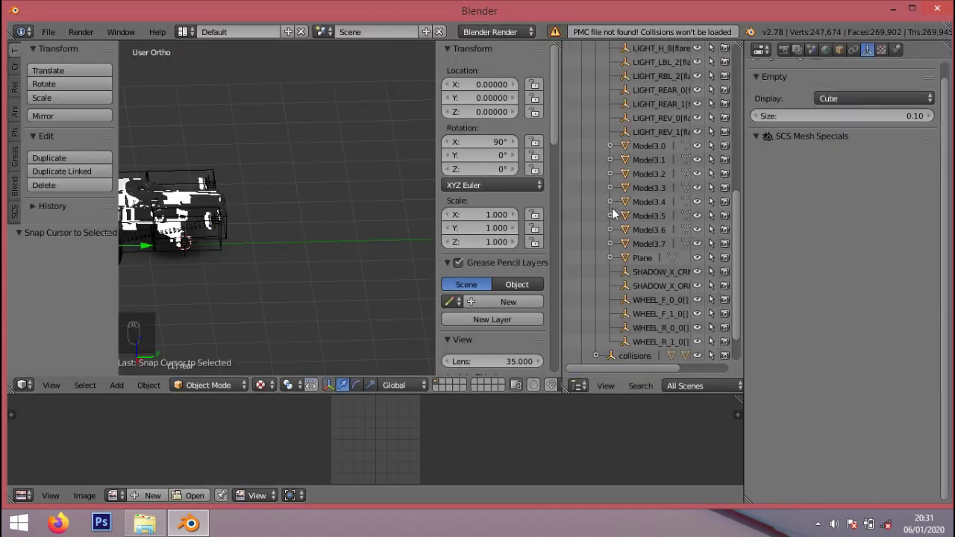
# - Snap the imported rear wheel root to the 3D cursor and copy its X location value
pyautogui.scroll(8, 617, 194)
pyautogui.click(612, 123)
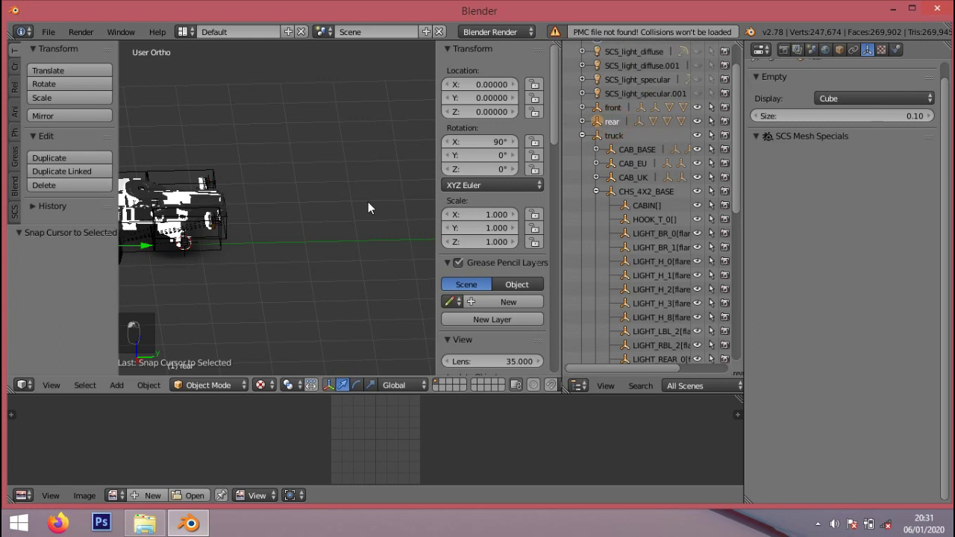
pyautogui.hotkey('shift', 's')
pyautogui.click(328, 158)
pyautogui.press('KP_Decimal')
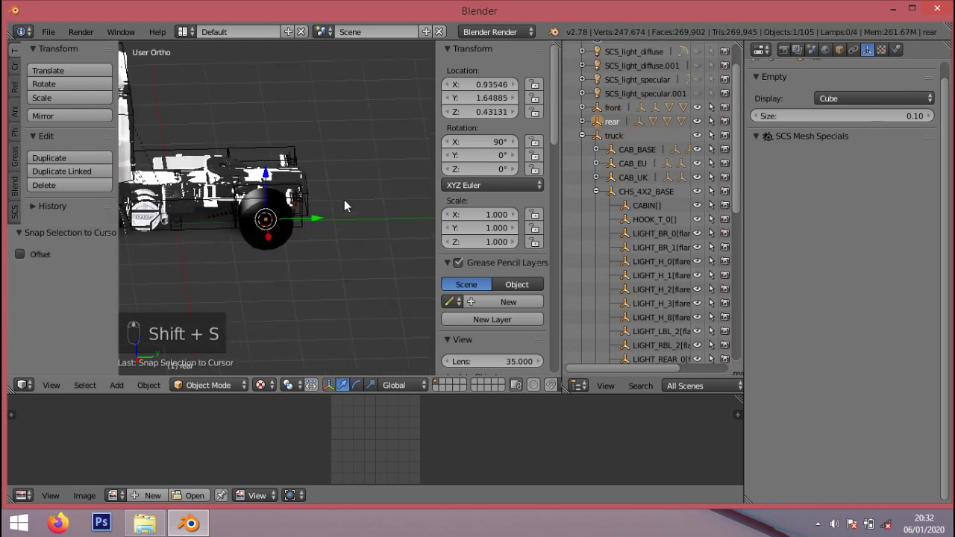
pyautogui.click(492, 84)
pyautogui.hotkey('ctrl', 'c')
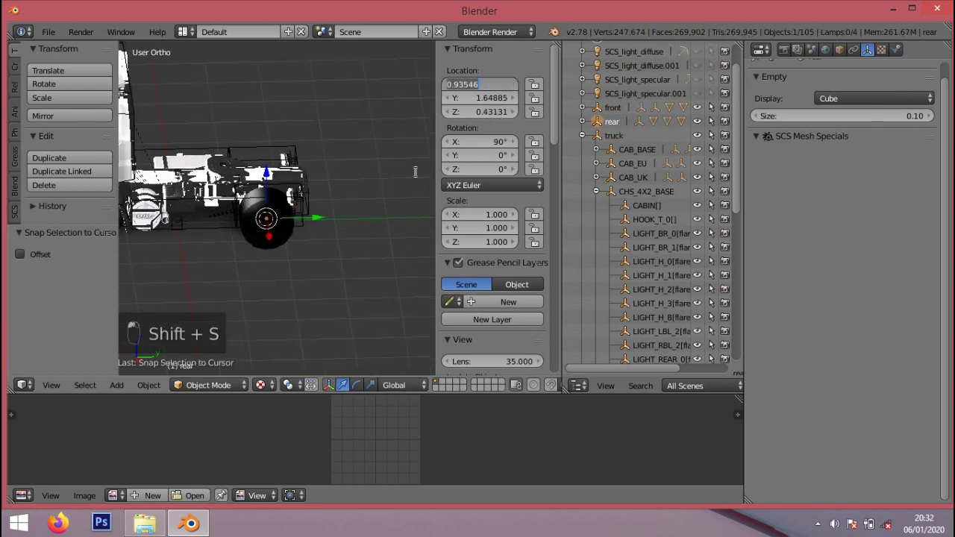
# - Expand the rear wheel hierarchy and set the PL locator's X location to 0.93546
pyautogui.click(390, 202)
pyautogui.click(583, 121)
pyautogui.click(596, 135)
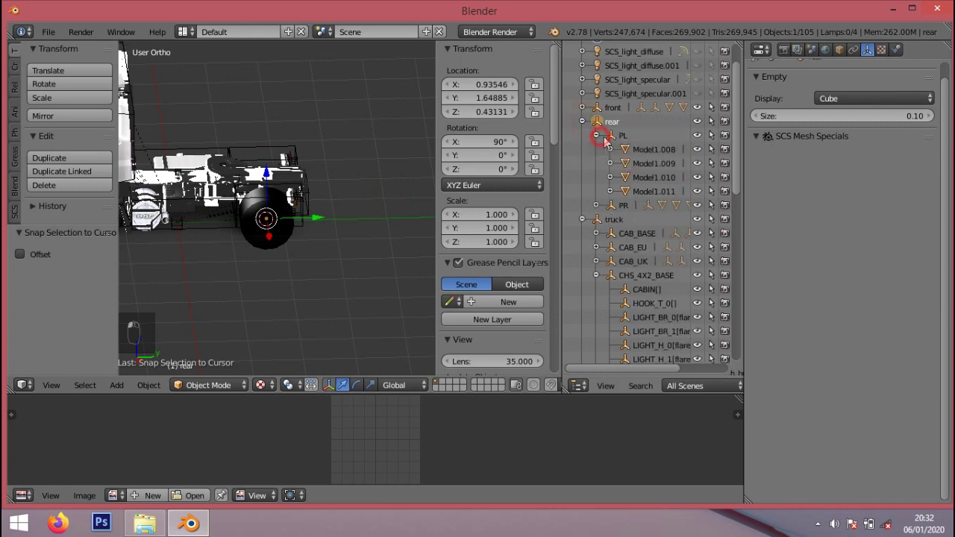
pyautogui.click(612, 136)
pyautogui.click(486, 84)
pyautogui.hotkey('ctrl', 'v')
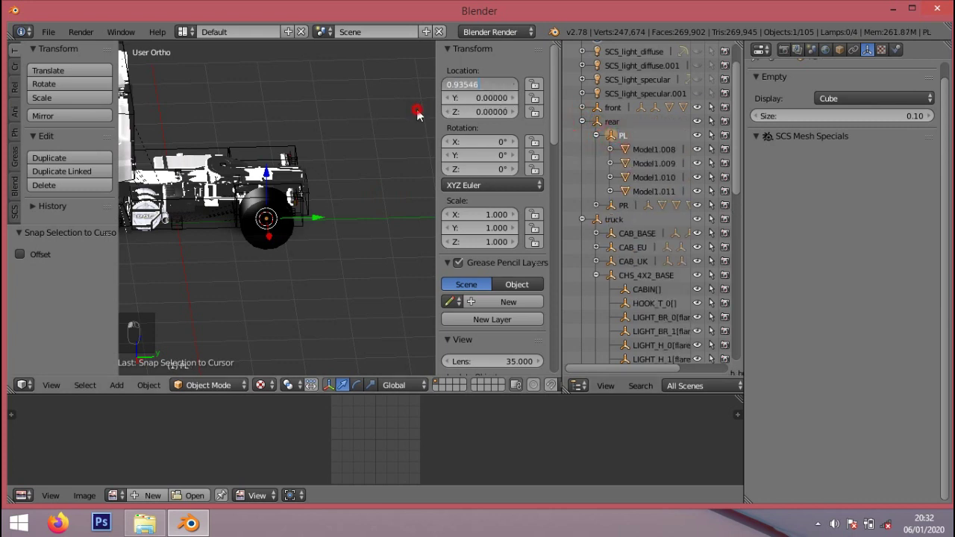
pyautogui.press('Return')
# - Set the X location of the rear wheel's PR locator to -0.93546
pyautogui.click(625, 207)
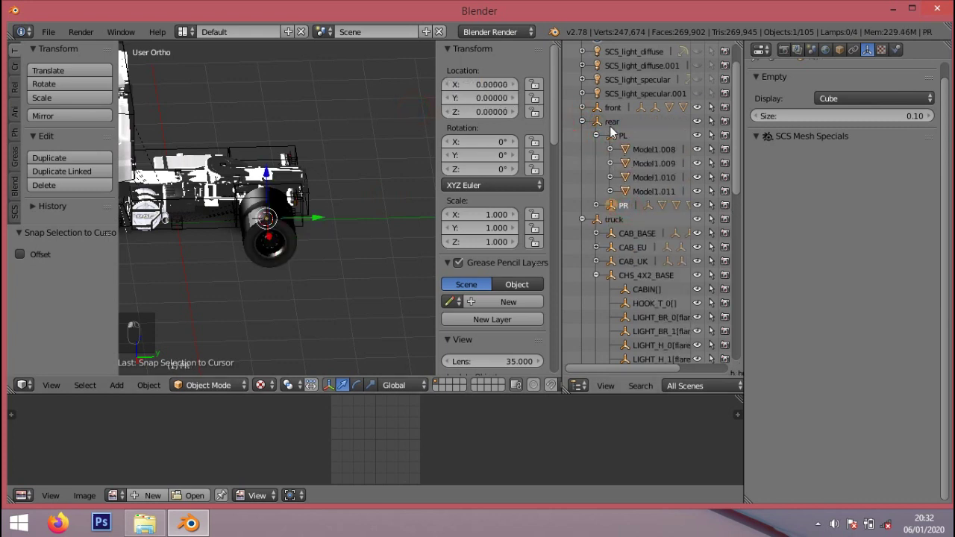
pyautogui.click(473, 83)
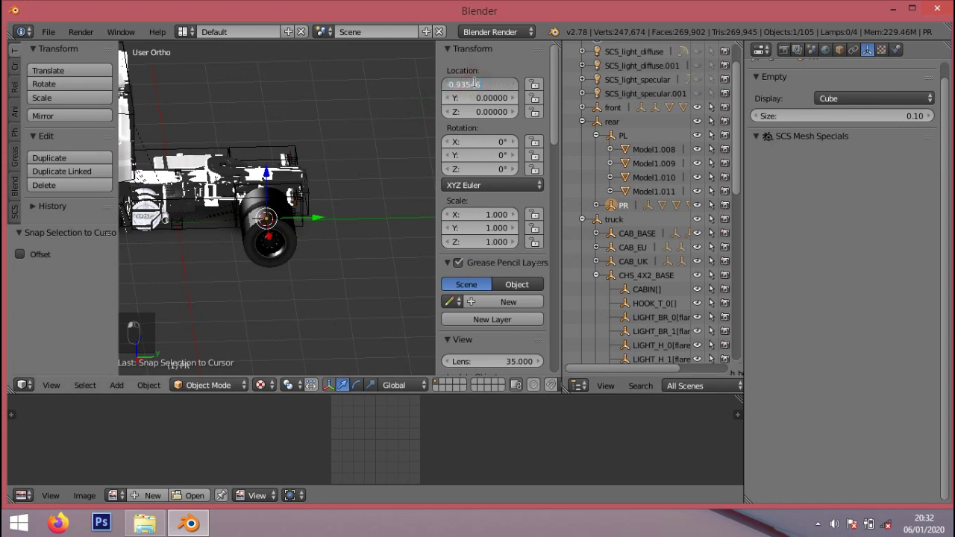
pyautogui.press('Return')
pyautogui.press('-')
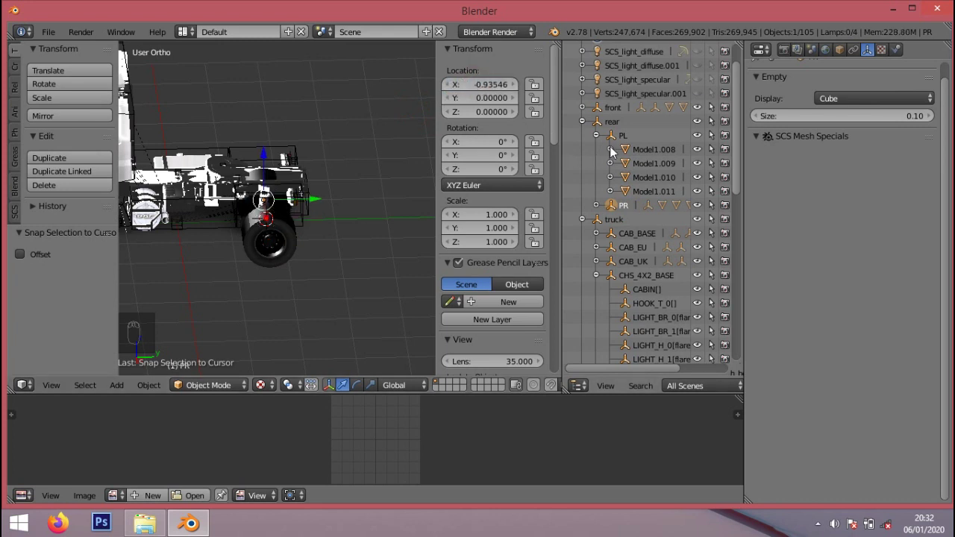
# - Set the rear wheel root's X location to 0 so the root sits on the truck's centreline
pyautogui.click(611, 123)
pyautogui.click(482, 84)
pyautogui.write('0')
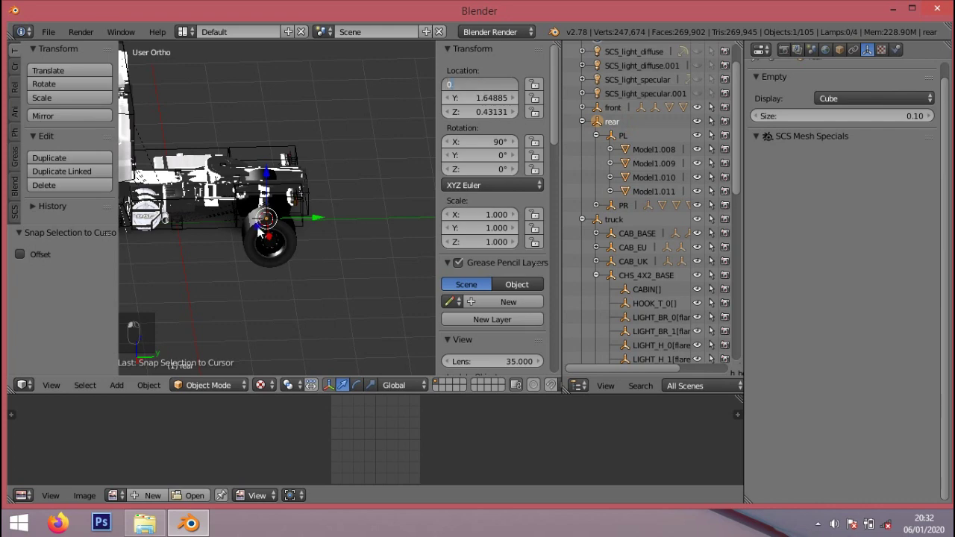
pyautogui.press('Return')
# - Check the placed rear wheels around the chassis and select the shadow plane beneath the truck
pyautogui.scroll(5, 265, 224)
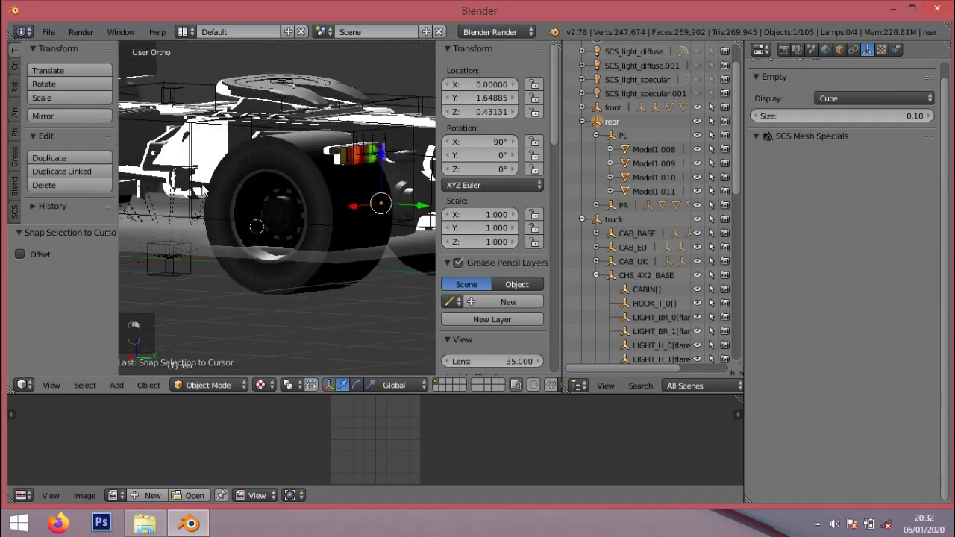
pyautogui.scroll(-6, 274, 202)
pyautogui.moveTo(274, 202); pyautogui.dragTo(179, 251, button='middle')
pyautogui.click(182, 247)
pyautogui.scroll(5, 194, 245)
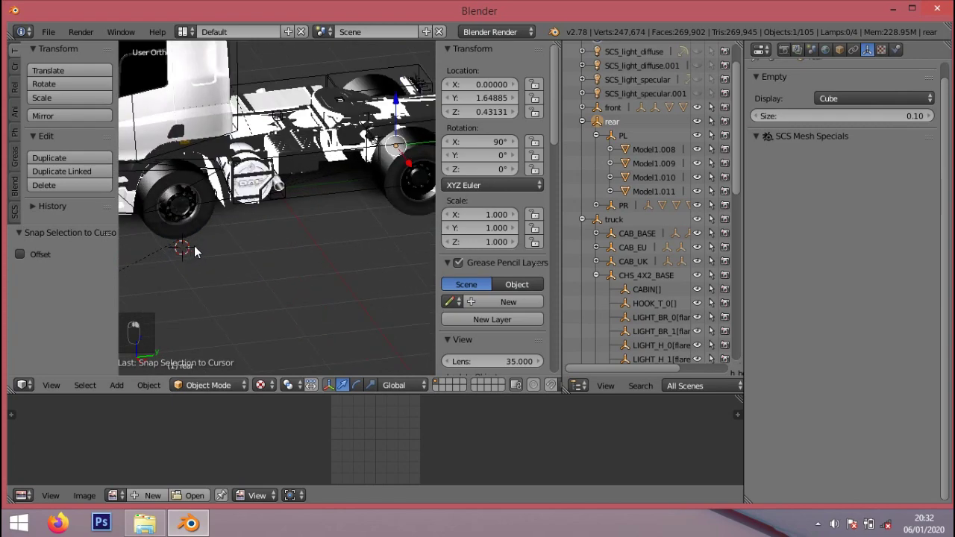
pyautogui.rightClick(337, 183)
pyautogui.scroll(-3, 306, 234)
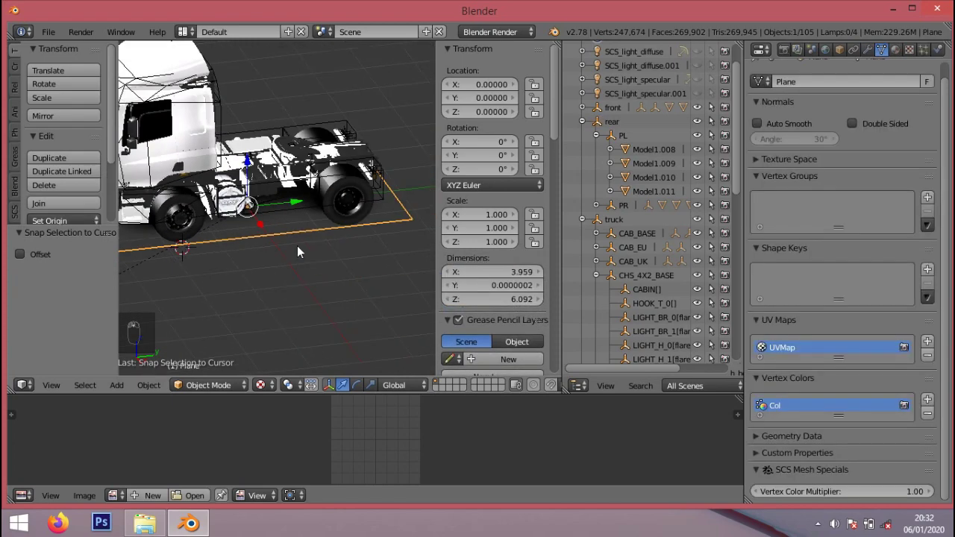
# - Select the Model0.007 shadow mesh inside the ui_shadow_4x2 DEFAULTPART group
pyautogui.press('KP_3')
pyautogui.moveTo(303, 238); pyautogui.dragTo(224, 269, button='middle')
pyautogui.scroll(-3, 291, 242)
pyautogui.scroll(5, 254, 258)
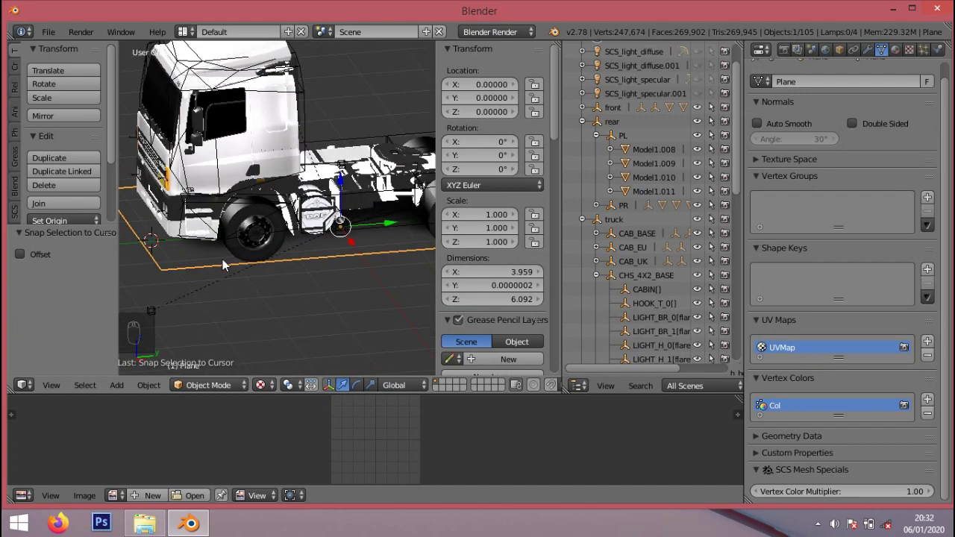
pyautogui.scroll(-4, 222, 263)
pyautogui.scroll(-15, 674, 286)
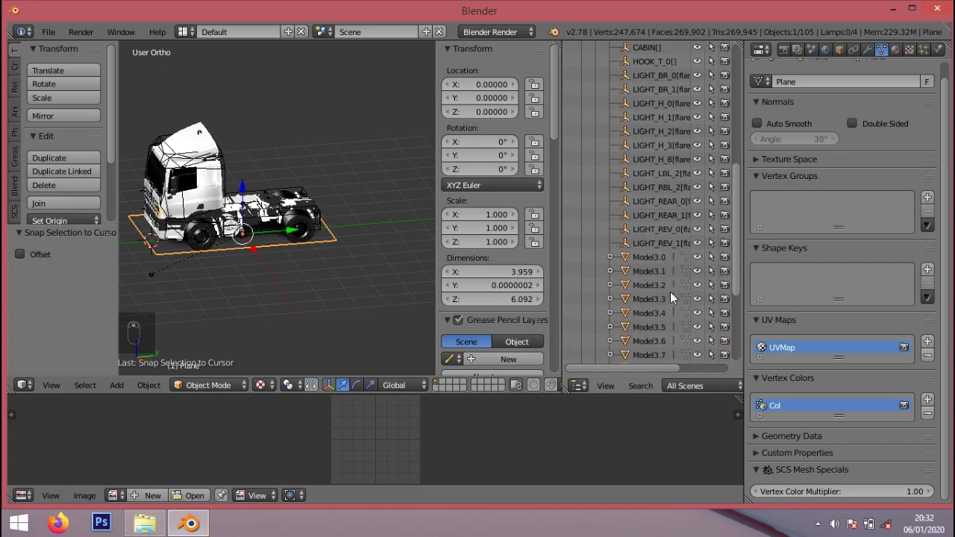
pyautogui.scroll(-3, 656, 325)
pyautogui.click(643, 353)
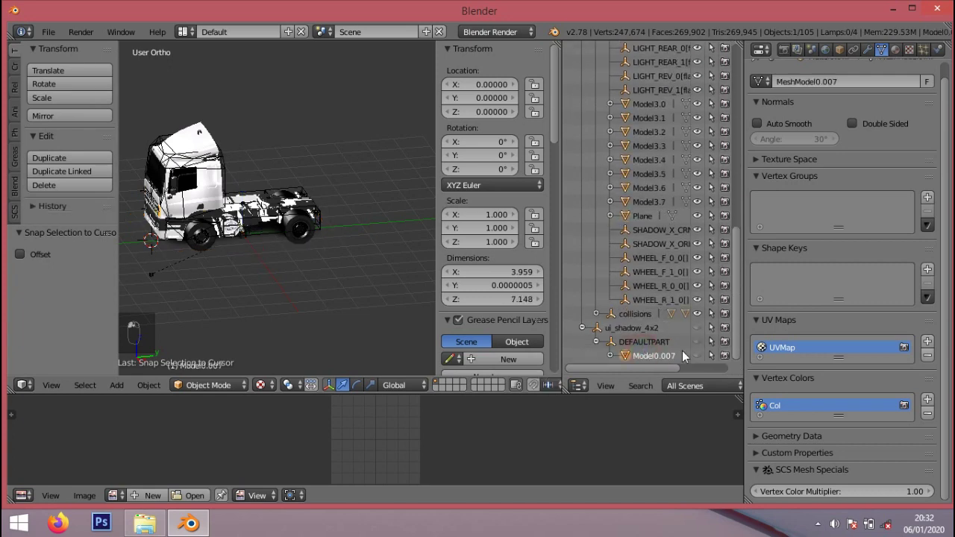
pyautogui.press('KP_Decimal')
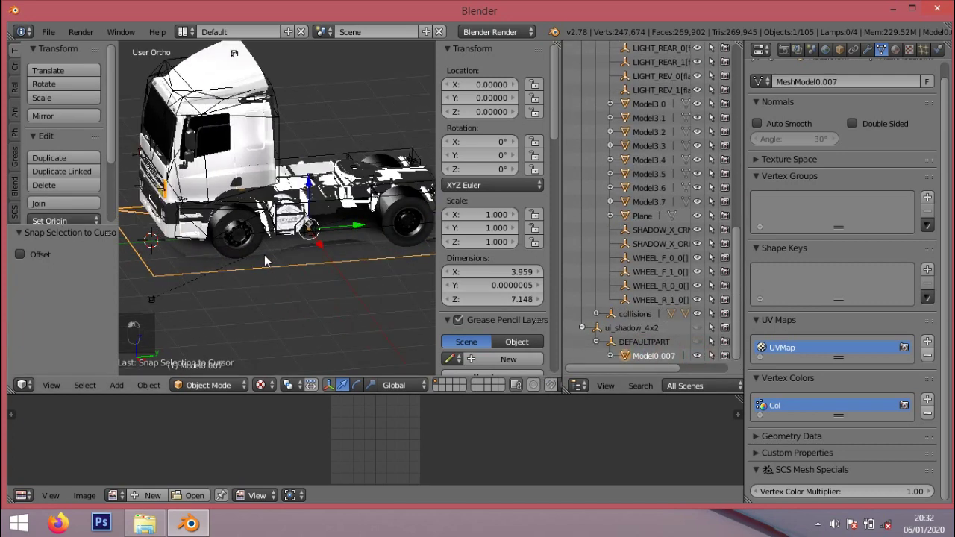
# - Hide the Plane object belonging to the truck chassis so only the Model0.007 shadow plane shows under the truck
pyautogui.click(697, 216)
pyautogui.moveTo(321, 261); pyautogui.dragTo(284, 261, button='middle')
pyautogui.scroll(-2, 285, 260)
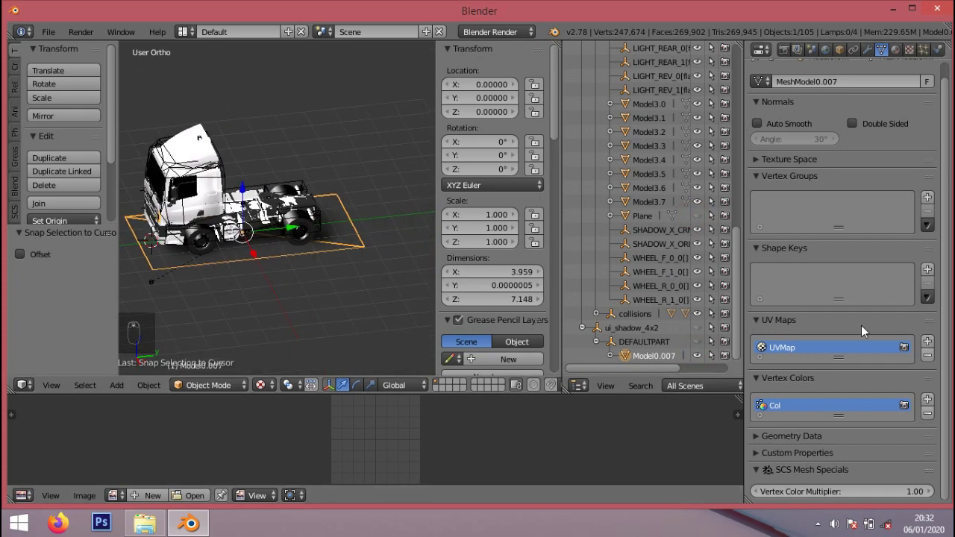
pyautogui.scroll(2, 276, 194)
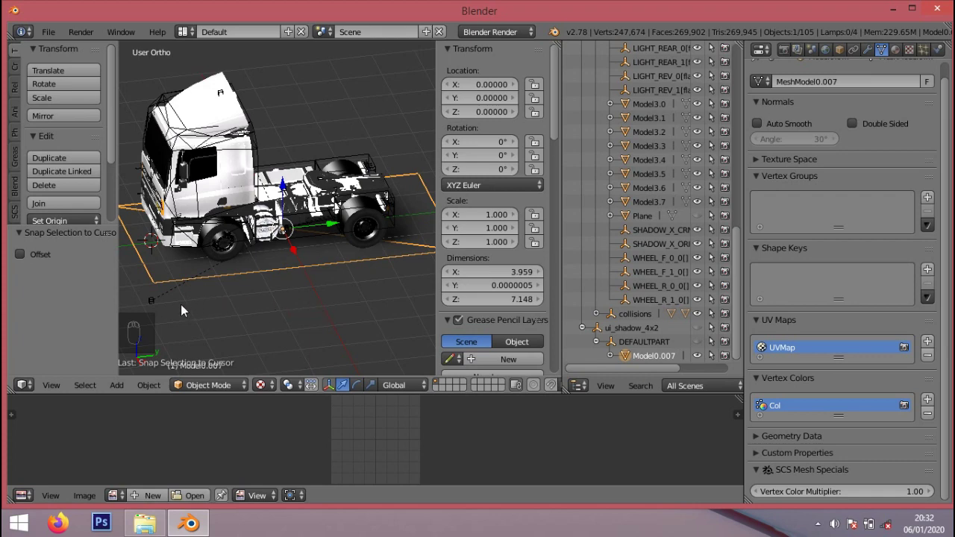
# - In Edit Mode, select the corner vertex of Model0.007 that lies nearest the SHADOW_X_CRN locator
pyautogui.rightClick(153, 301)
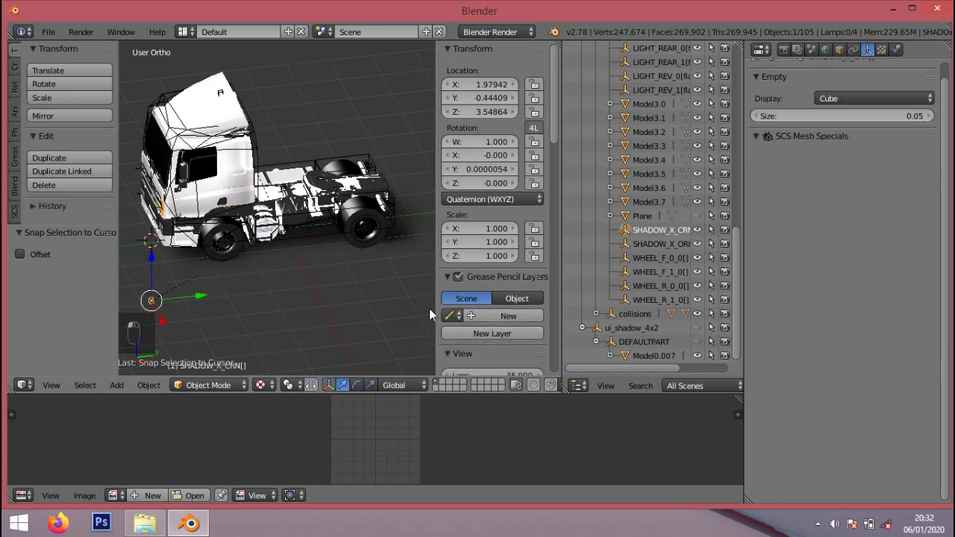
pyautogui.press('KP_7')
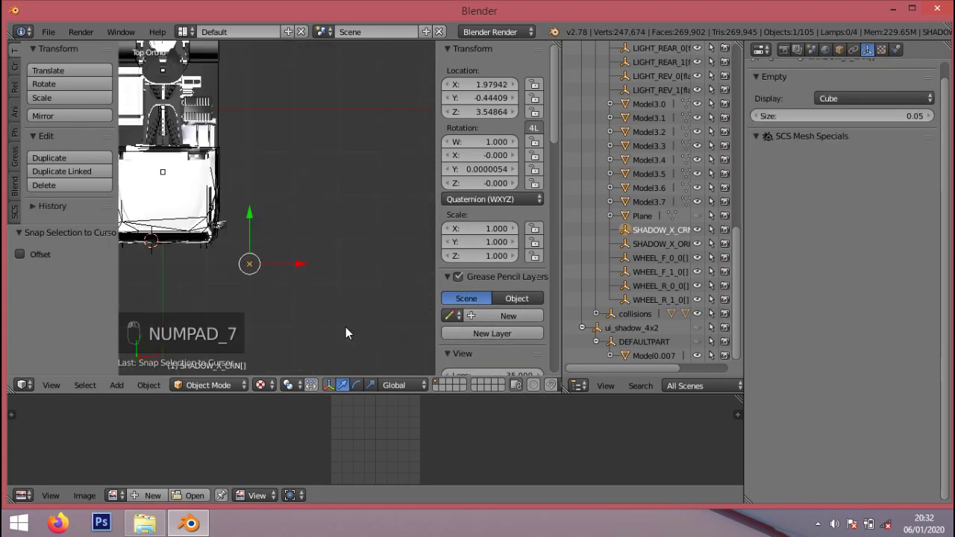
pyautogui.click(651, 356)
pyautogui.click(249, 262)
pyautogui.scroll(3, 249, 265)
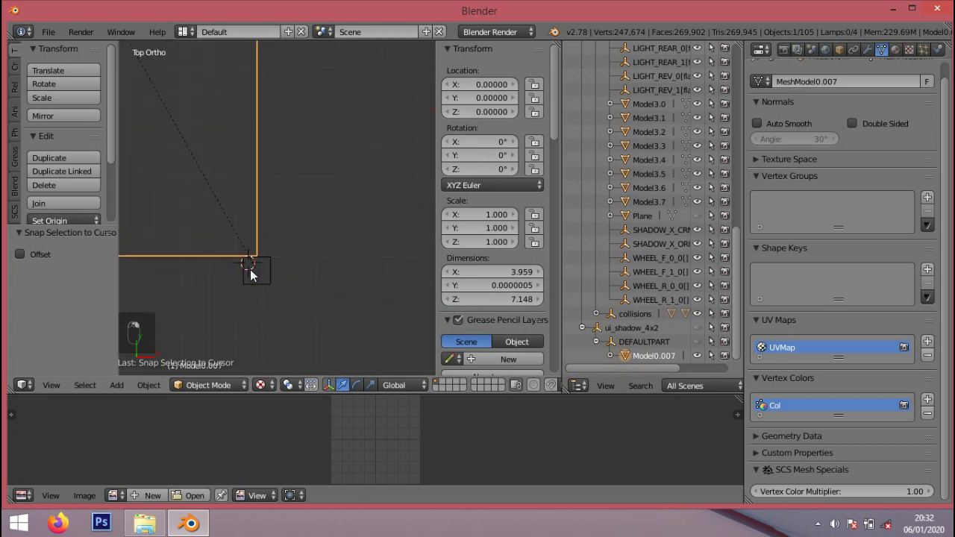
pyautogui.moveTo(271, 260); pyautogui.dragTo(241, 195, button='middle')
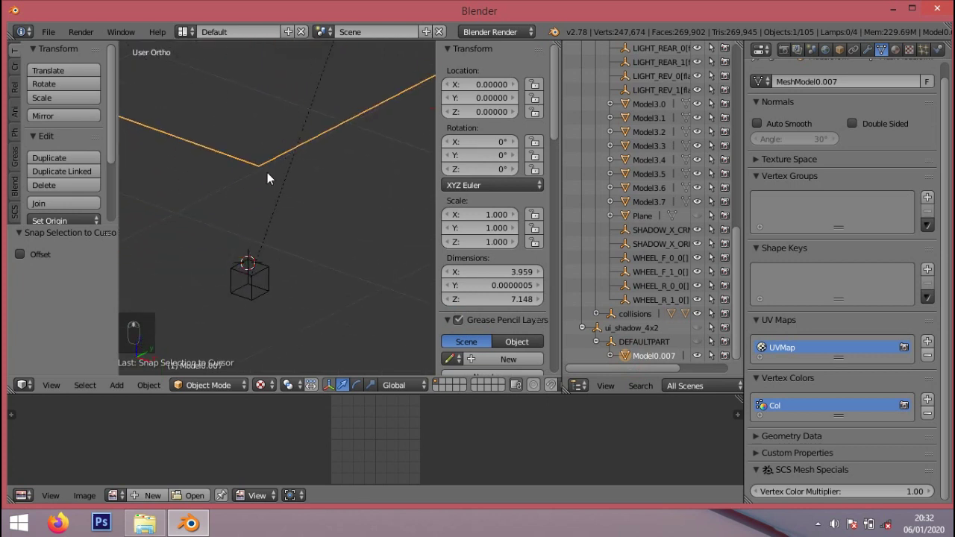
pyautogui.press('Tab')
pyautogui.rightClick(266, 178)
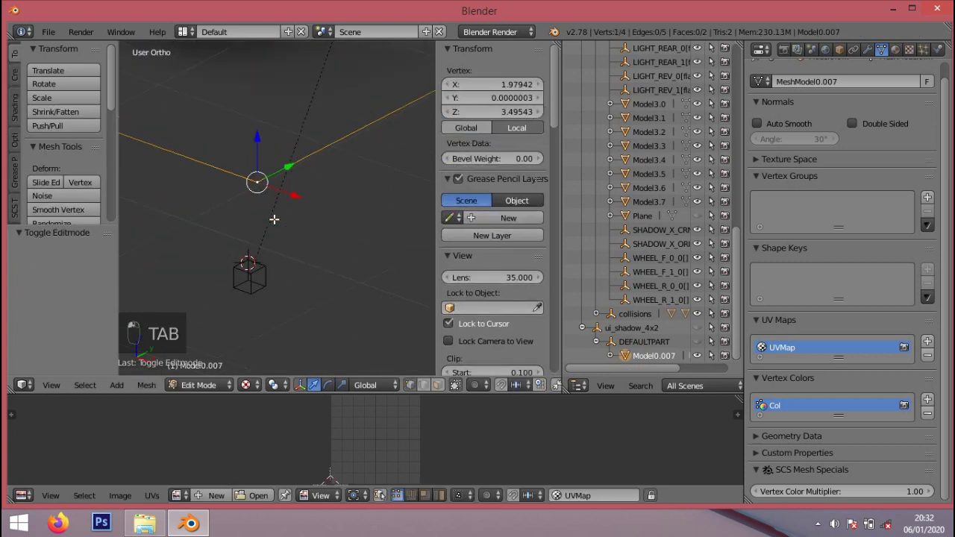
pyautogui.press('Tab')
pyautogui.rightClick(264, 280)
pyautogui.hotkey('shift', 's')
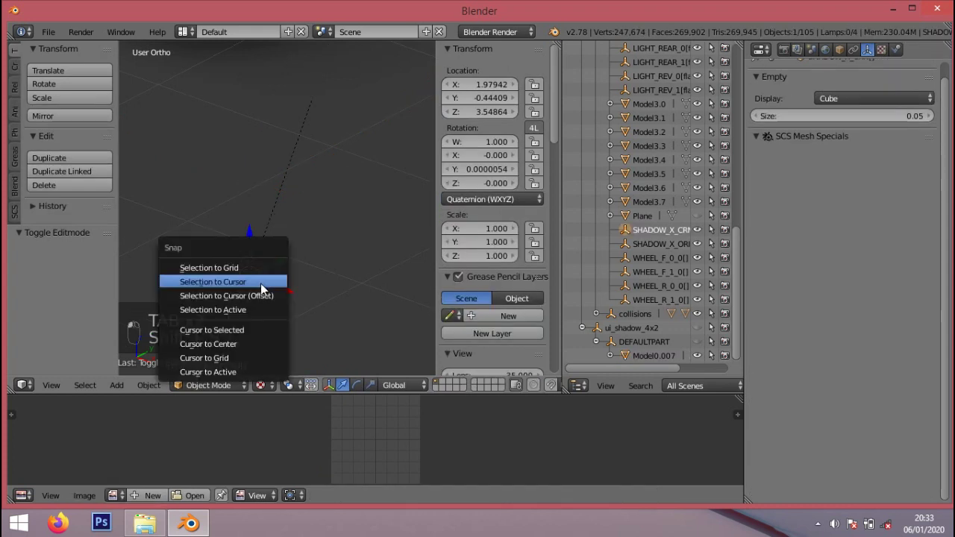
pyautogui.click(258, 329)
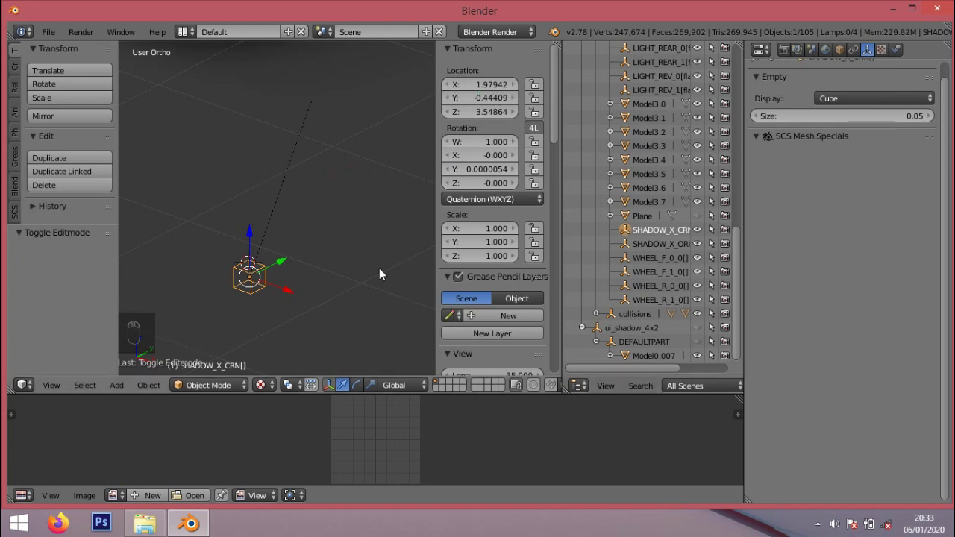
# - Snap the 3D cursor to the selected corner vertex of the Model0.007 shadow plane
pyautogui.click(642, 357)
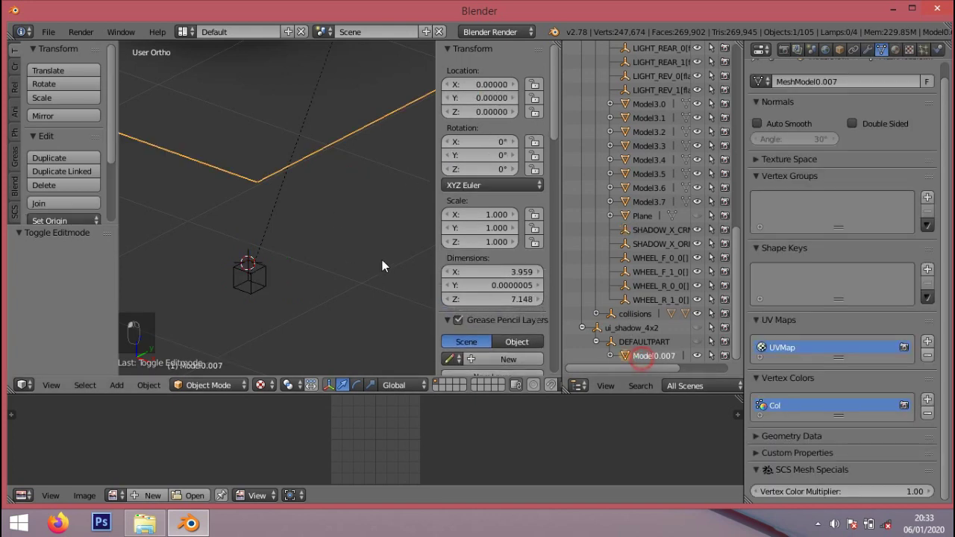
pyautogui.press('Tab')
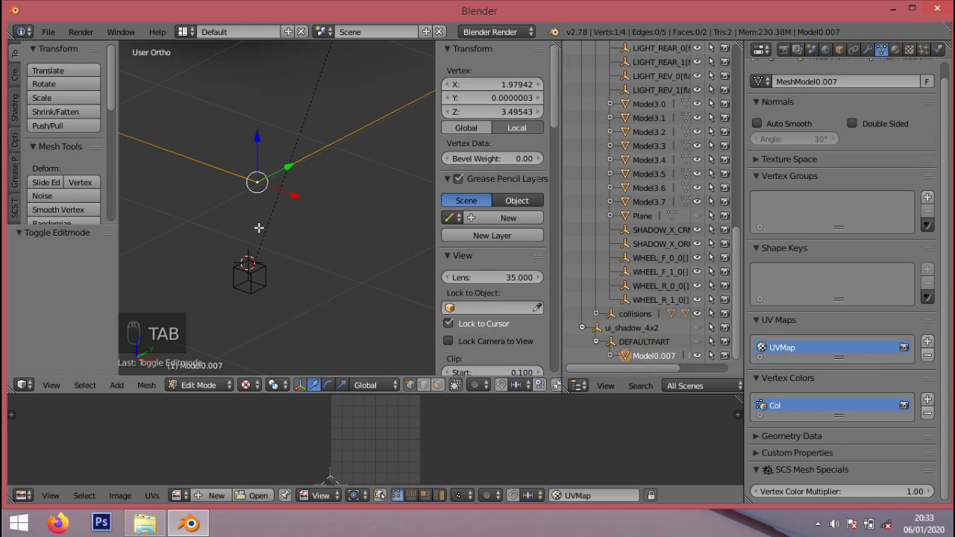
pyautogui.hotkey('shift', 's')
pyautogui.click(257, 275)
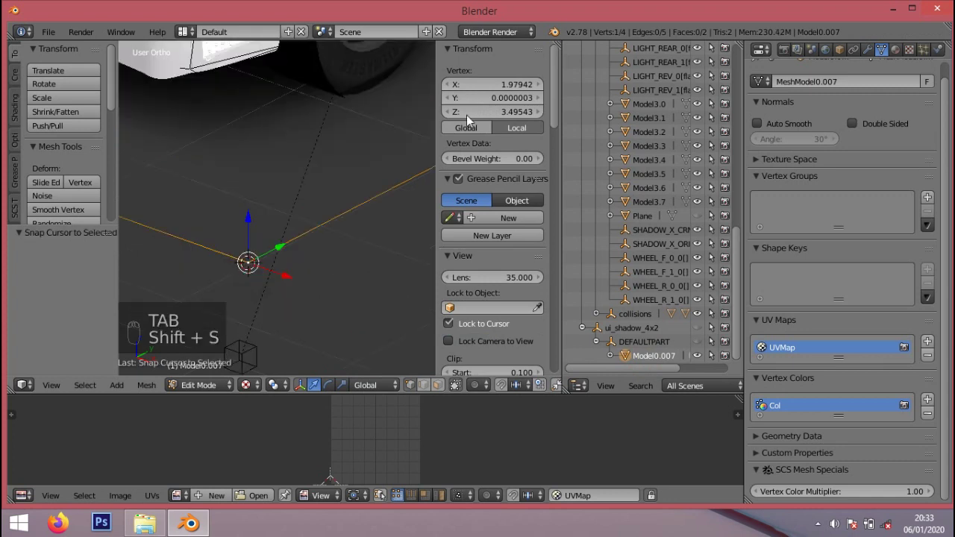
# - Snap the SHADOW_X_CRN locator to the 3D cursor and set its Y location back to -0.44409
pyautogui.press('Tab')
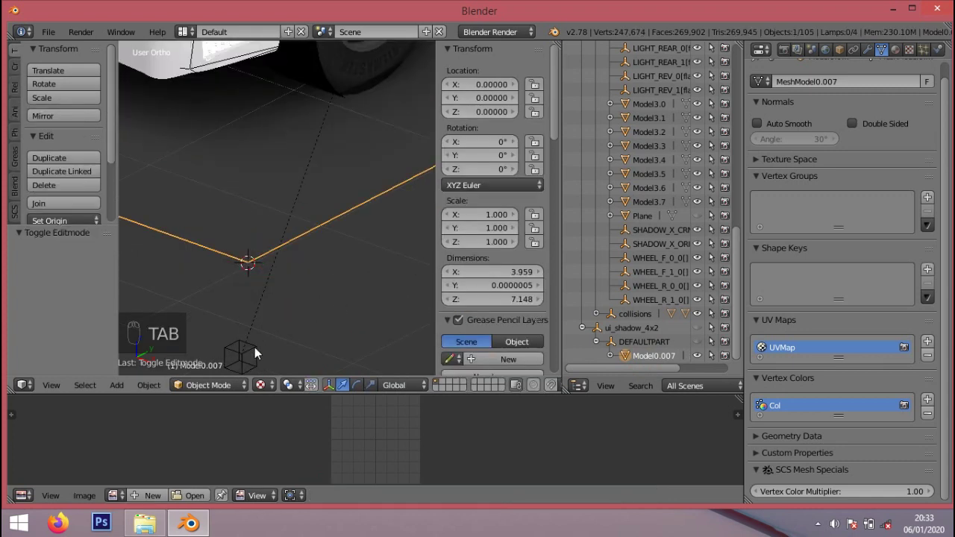
pyautogui.rightClick(254, 351)
pyautogui.hotkey('shift', 's')
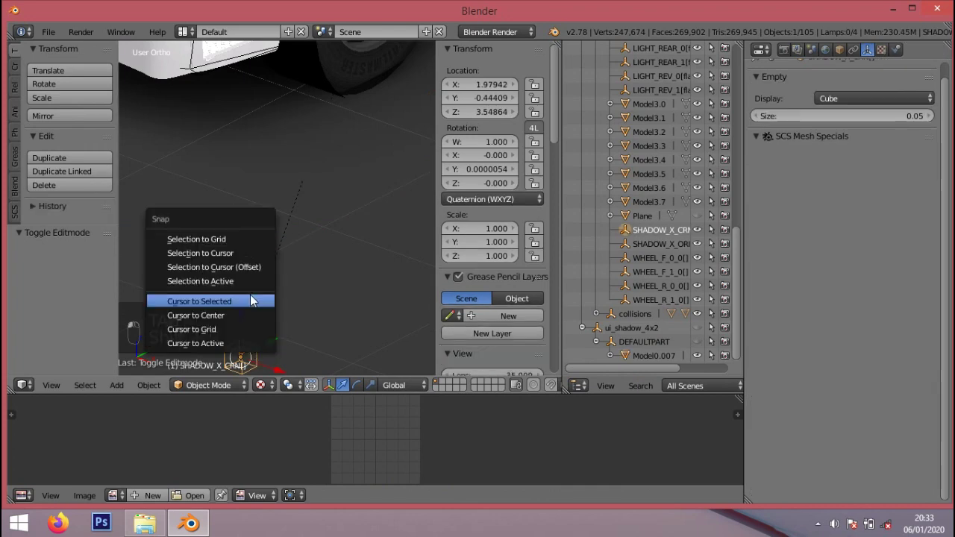
pyautogui.click(246, 249)
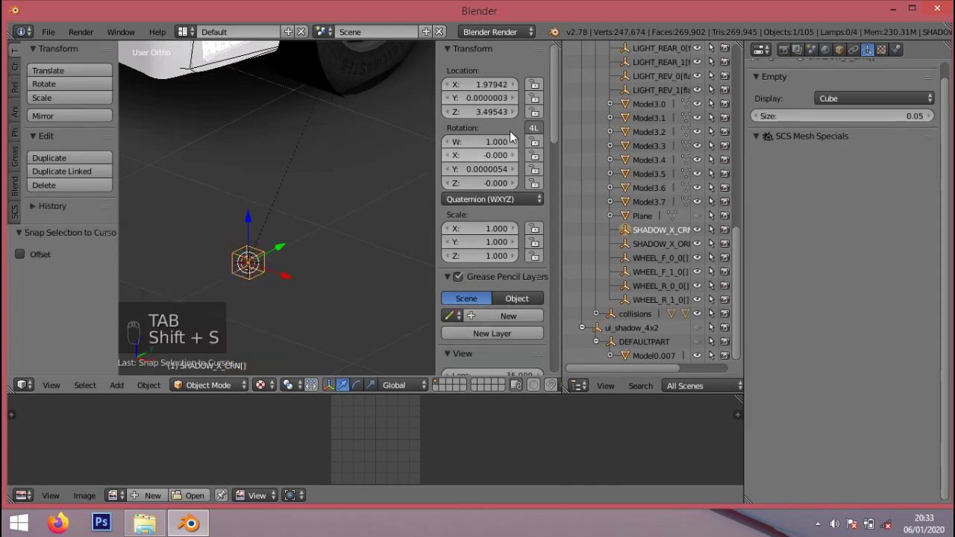
pyautogui.click(346, 221)
# - Select all vertices of the Model0.007 shadow plane and snap the 3D cursor to their centre
pyautogui.moveTo(310, 253); pyautogui.dragTo(321, 241, button='middle')
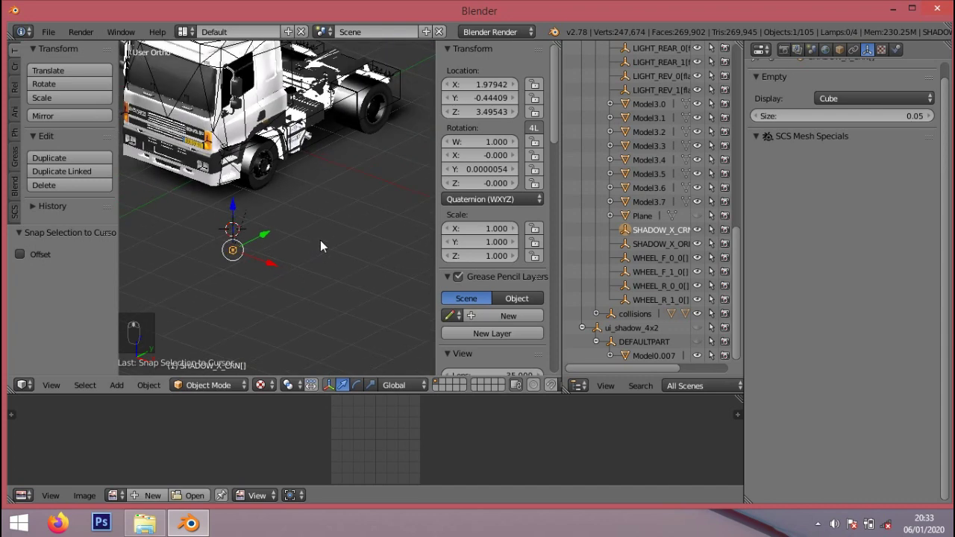
pyautogui.rightClick(319, 155)
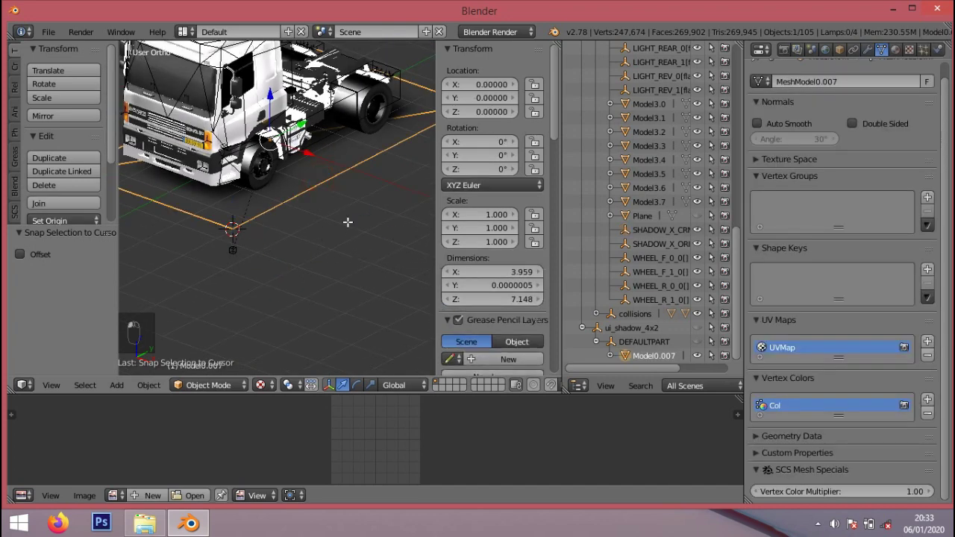
pyautogui.press('Tab')
pyautogui.press('a')
pyautogui.press('a')
pyautogui.press('a')
pyautogui.press('a')
pyautogui.hotkey('shift', 's')
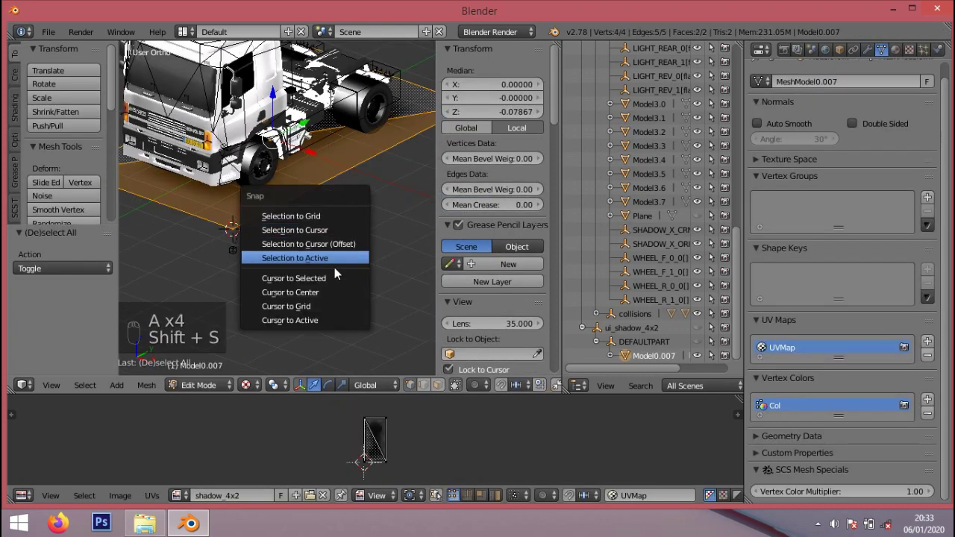
pyautogui.click(333, 278)
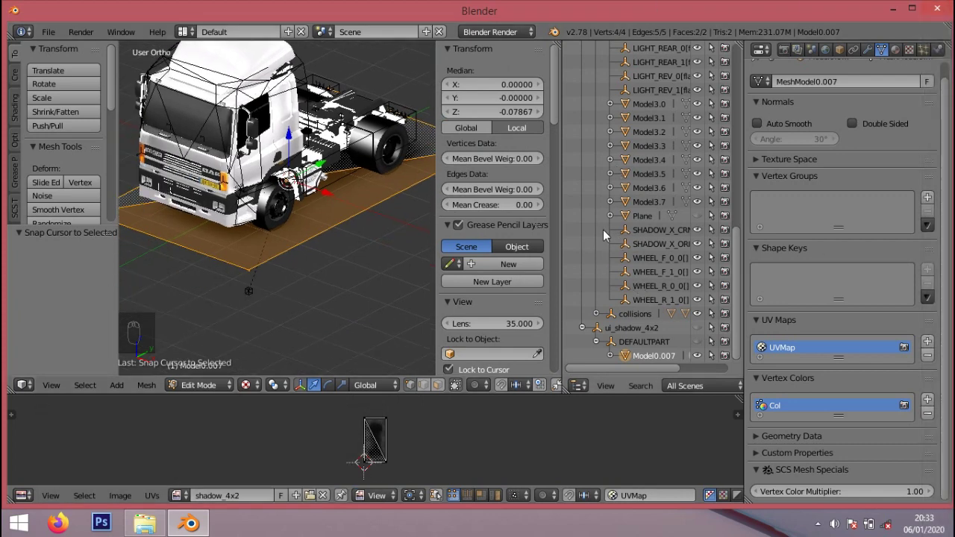
# - Snap the SHADOW_X_ORI locator to the 3D cursor, keeping its original Y location of 1.04467 by copying and restoring it
pyautogui.click(661, 244)
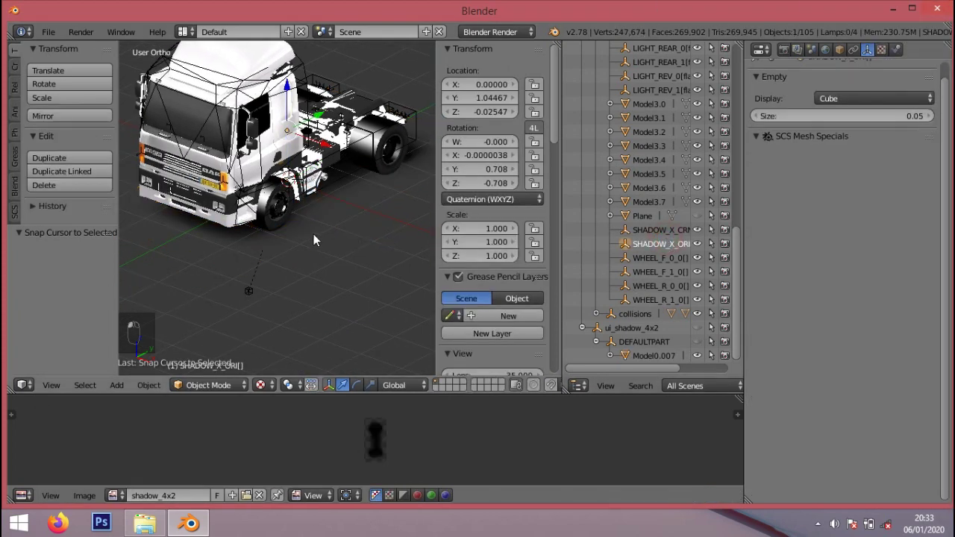
pyautogui.click(481, 98)
pyautogui.hotkey('ctrl', 'c')
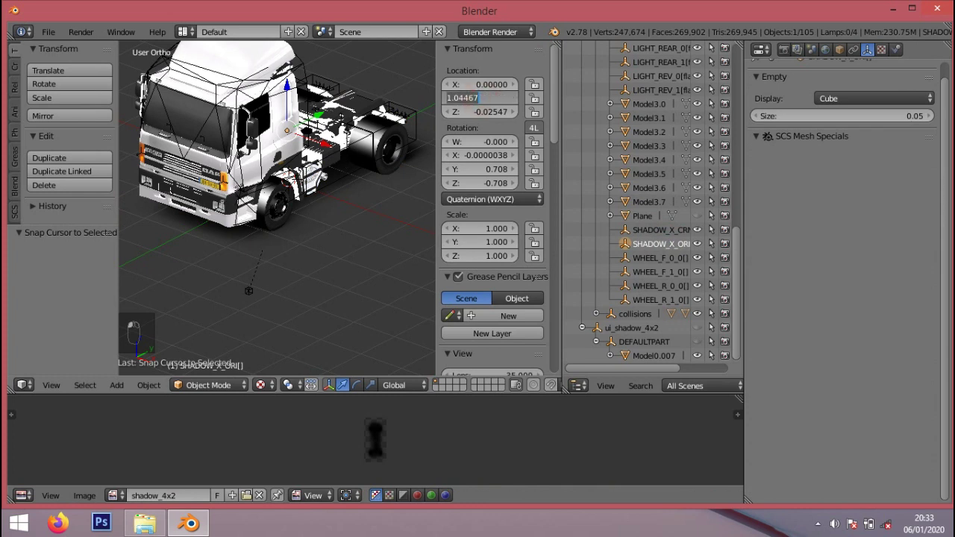
pyautogui.click(311, 259)
pyautogui.hotkey('shift', 's')
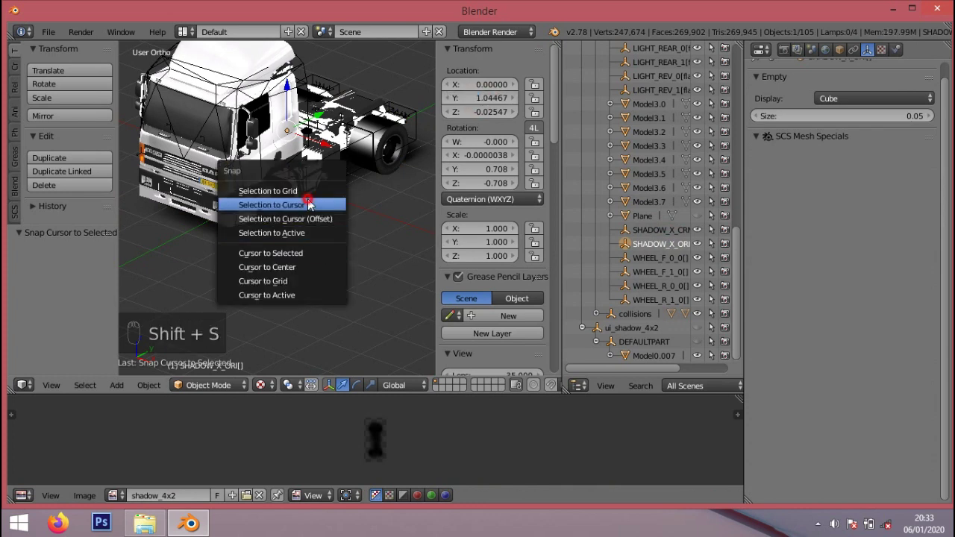
pyautogui.click(309, 147)
pyautogui.click(470, 98)
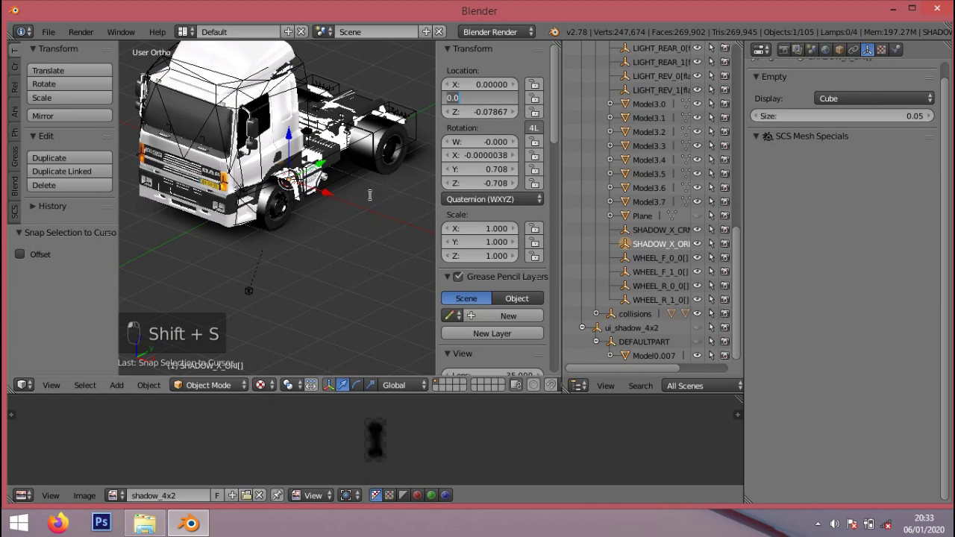
pyautogui.hotkey('ctrl', 'v')
pyautogui.press('Return')
pyautogui.moveTo(346, 264)
pyautogui.mouseDown(button='middle')
pyautogui.moveTo(320, 247)
pyautogui.moveTo(227, 232)
pyautogui.moveTo(328, 262)
pyautogui.mouseUp(button='middle')
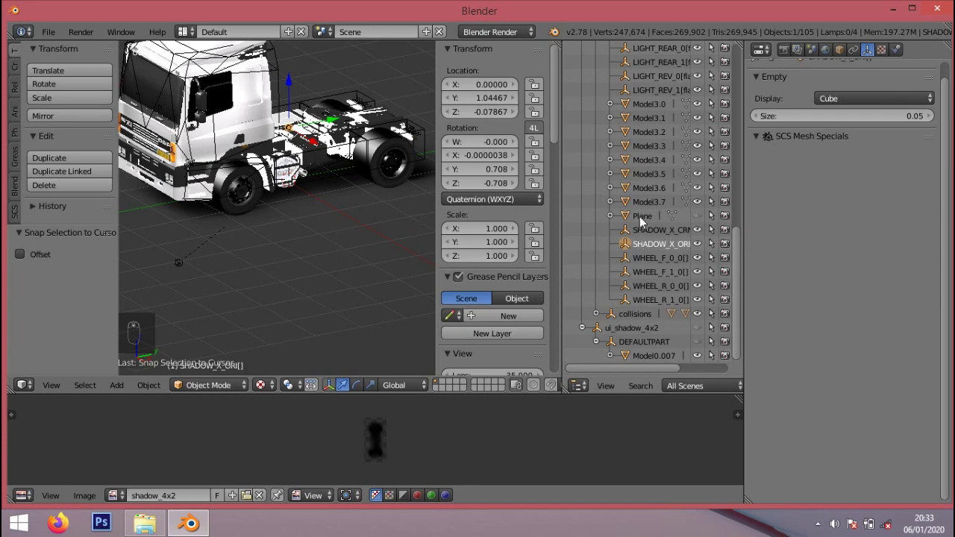
# - Select the Model0.007 shadow plane with the SHADOW_X_CRN and SHADOW_X_ORI locators and move them together -0.482 along the global Y axis
pyautogui.click(652, 357)
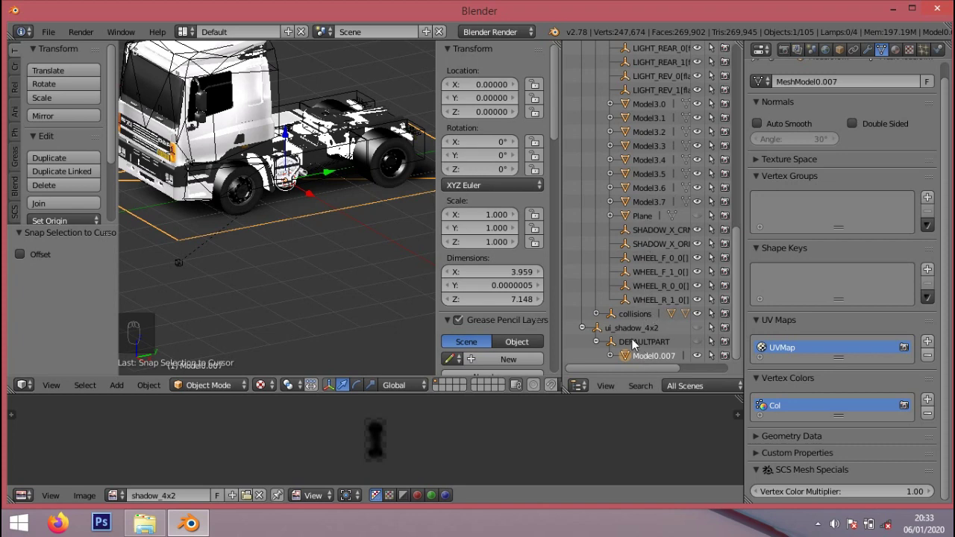
pyautogui.moveTo(302, 219); pyautogui.dragTo(363, 188, button='middle')
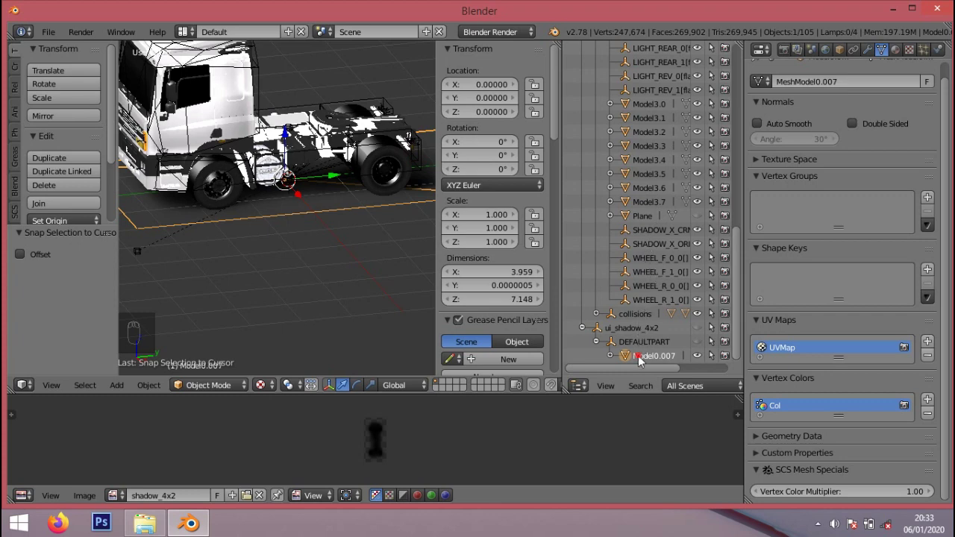
pyautogui.click(657, 230)
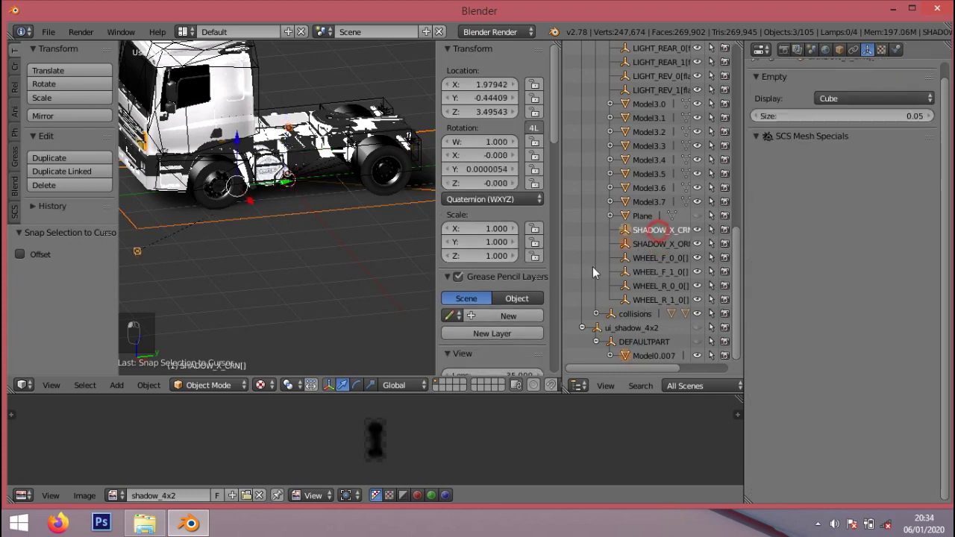
pyautogui.scroll(-2, 262, 244)
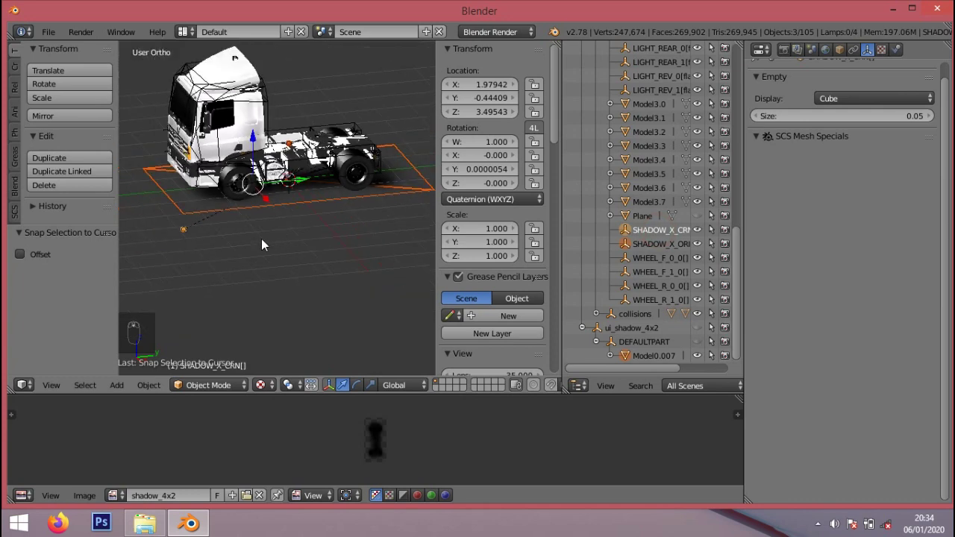
pyautogui.scroll(1, 272, 224)
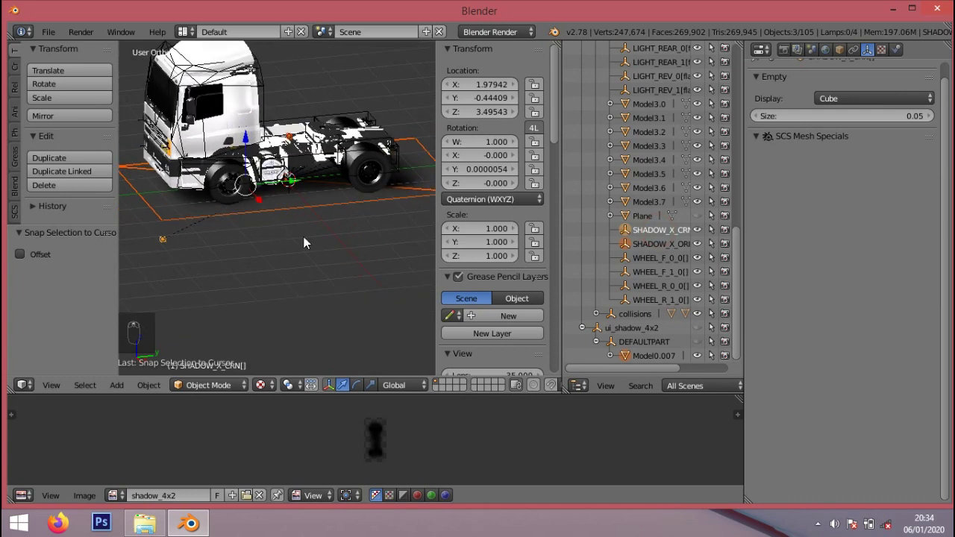
pyautogui.press('g')
pyautogui.press('y')
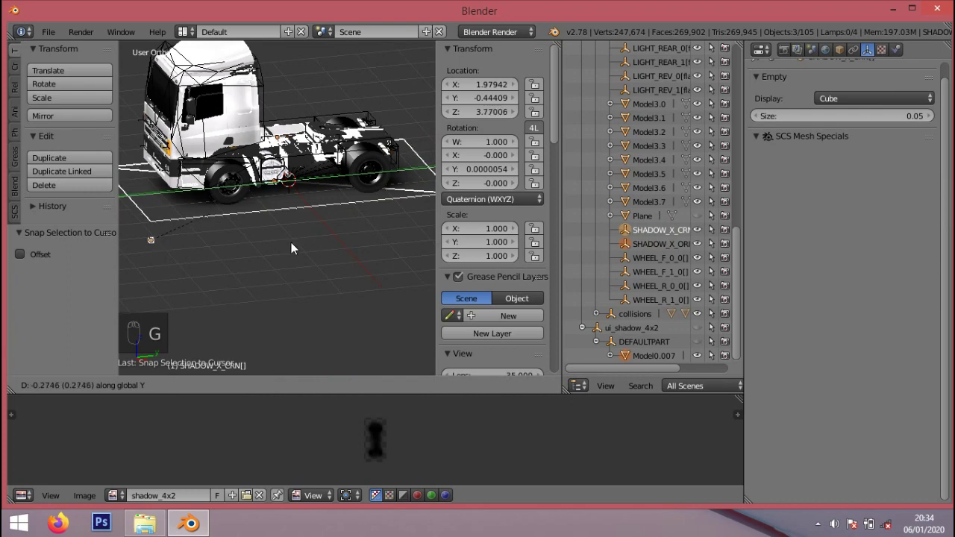
pyautogui.click(283, 245)
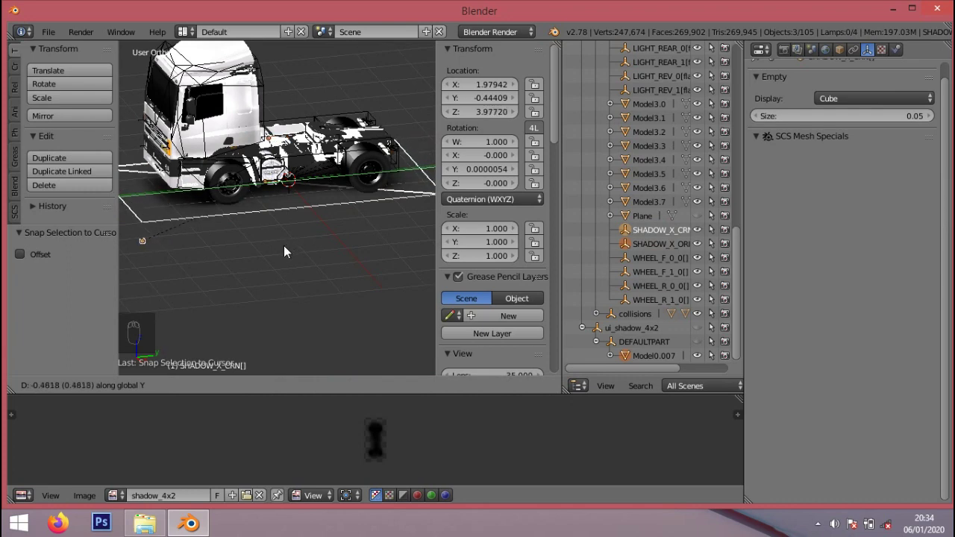
pyautogui.moveTo(263, 200)
pyautogui.mouseDown(button='middle')
pyautogui.moveTo(235, 200)
pyautogui.moveTo(250, 205)
pyautogui.moveTo(245, 187)
pyautogui.moveTo(244, 207)
pyautogui.moveTo(252, 205)
pyautogui.mouseUp(button='middle')
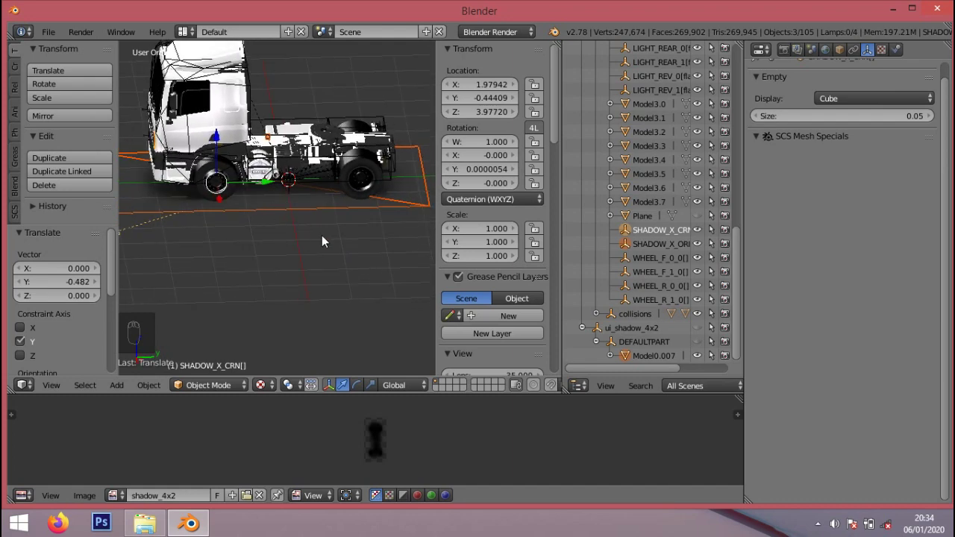
# - Scale the Model0.007 shadow plane's mesh along the Y axis by about 0.937 in Edit Mode and return to Object Mode
pyautogui.click(651, 357)
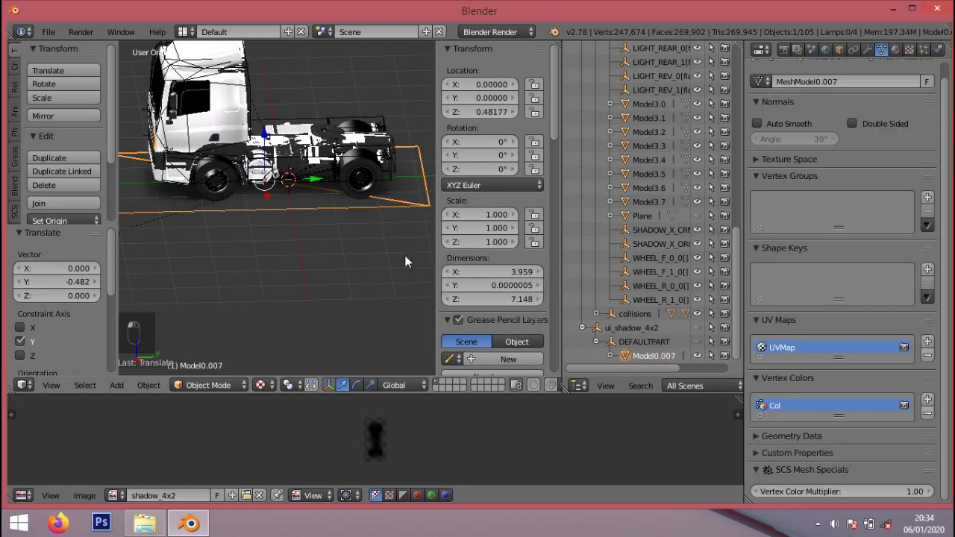
pyautogui.press('Tab')
pyautogui.press('s')
pyautogui.press('y')
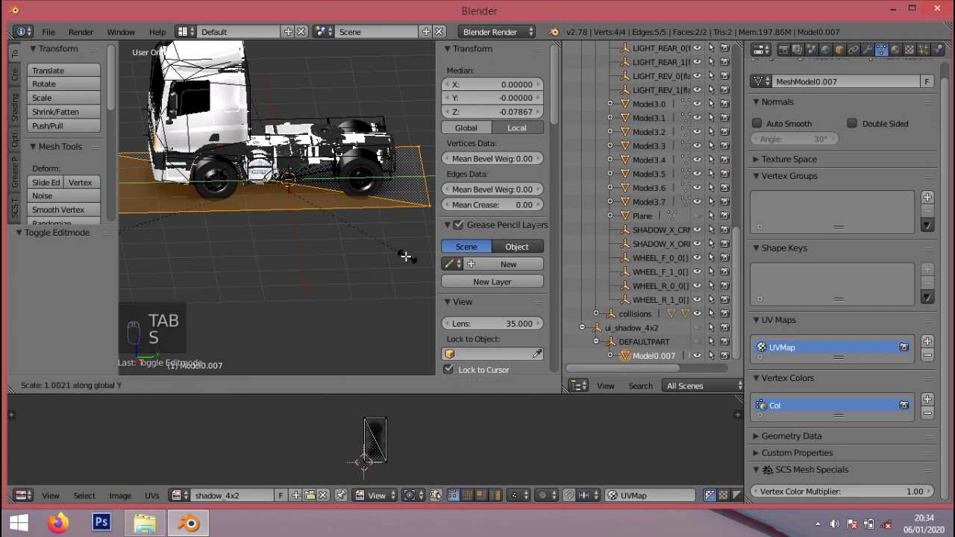
pyautogui.click(396, 256)
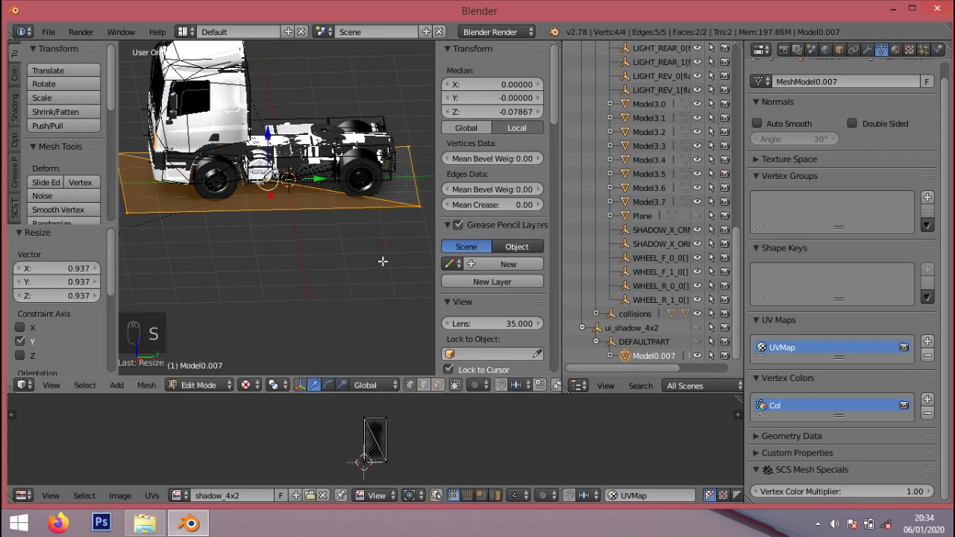
pyautogui.press('Tab')
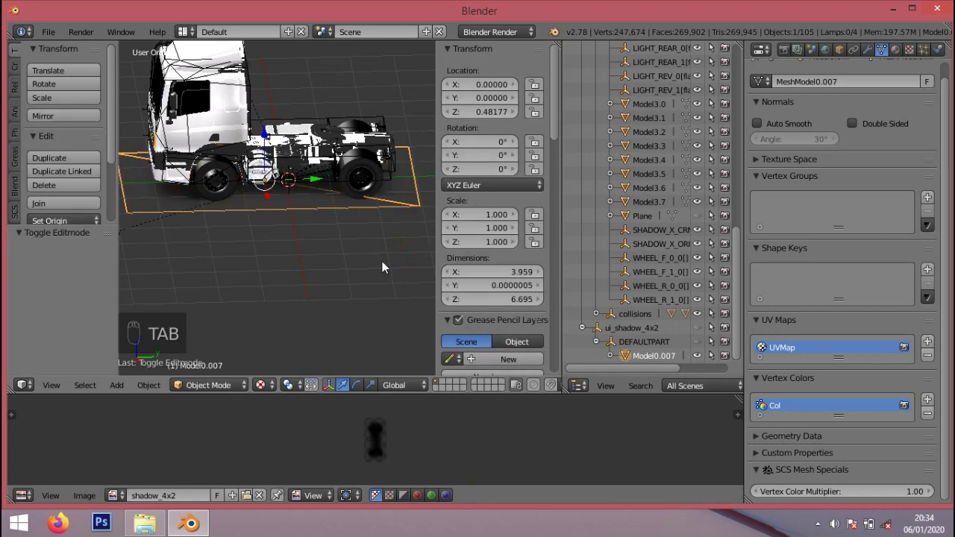
# - Move the Model0.007 shadow plane about 0.079 along the global Y axis
pyautogui.press('g')
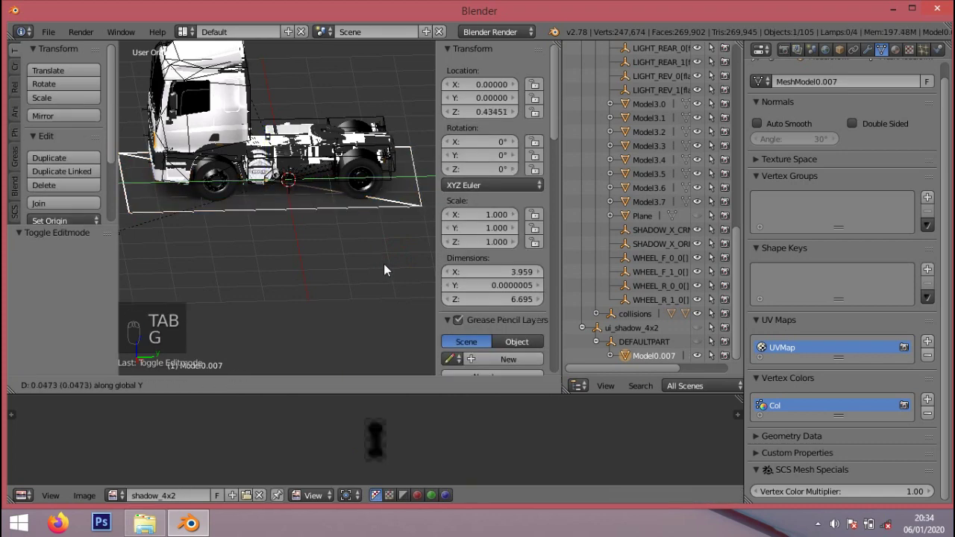
pyautogui.click(384, 265)
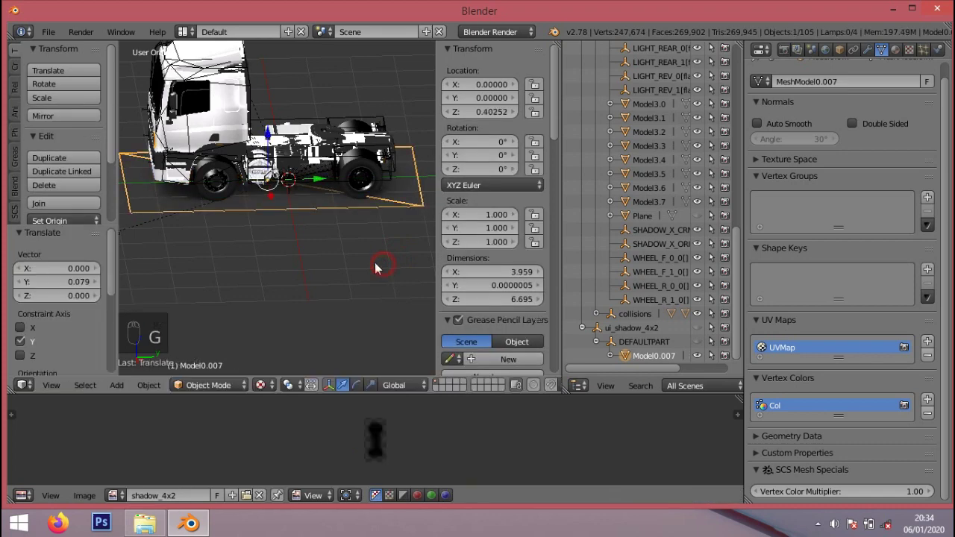
pyautogui.moveTo(336, 233); pyautogui.dragTo(279, 249, button='middle')
pyautogui.click(334, 241)
pyautogui.scroll(8, 334, 241)
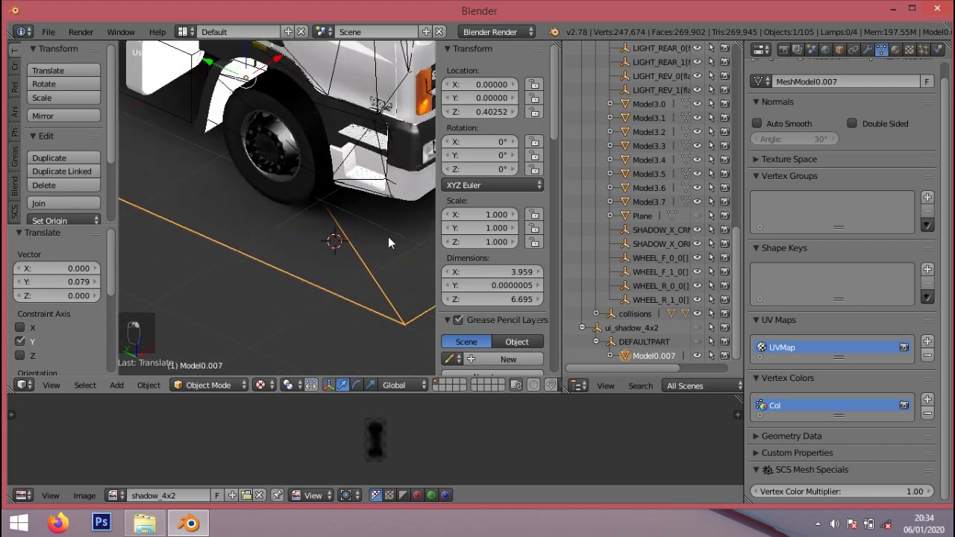
# - Turn off SCS shadows visibility and check how the shadow plane sits under the truck
pyautogui.scroll(10, 644, 131)
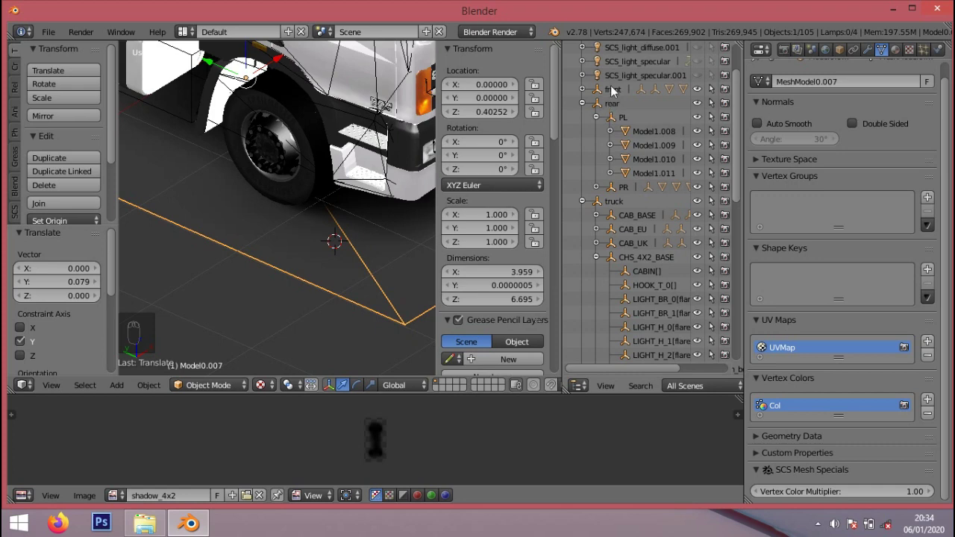
pyautogui.click(840, 51)
pyautogui.click(821, 158)
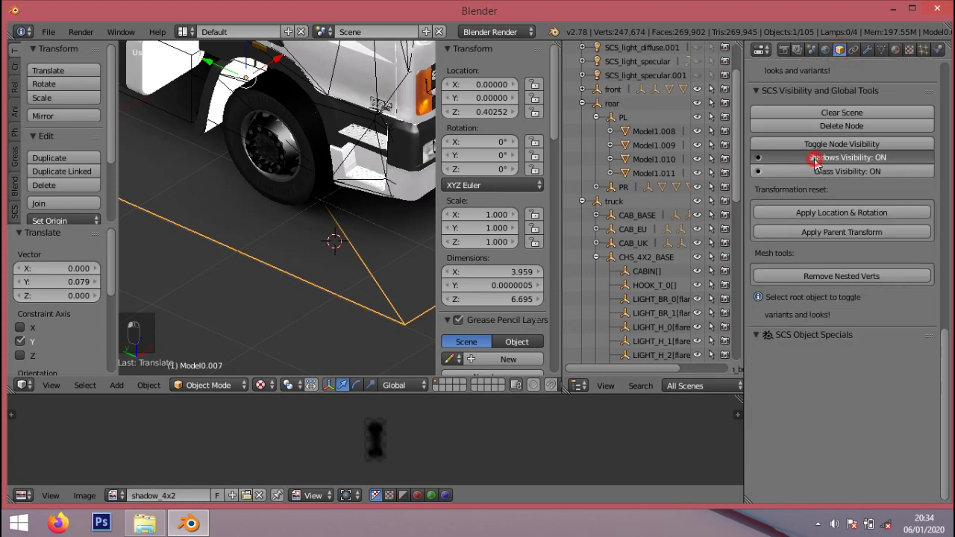
pyautogui.moveTo(369, 212); pyautogui.dragTo(250, 204, button='middle')
pyautogui.scroll(-5, 388, 246)
pyautogui.scroll(6, 200, 188)
pyautogui.press('KP_5')
pyautogui.scroll(2, 209, 202)
pyautogui.scroll(-8, 642, 224)
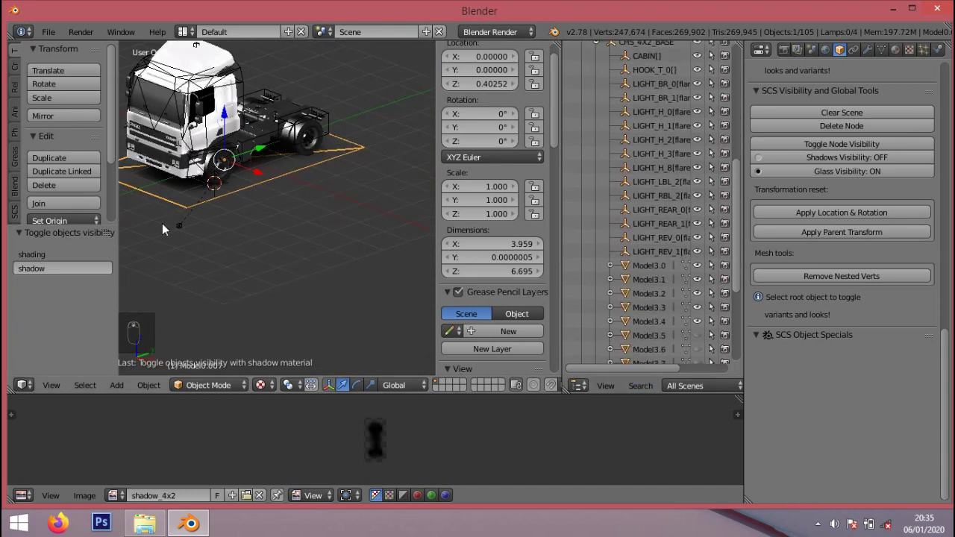
# - Select the Model0.007 shadow plane's corner vertex nearest the SHADOW_X_CRN locator and snap the 3D cursor to it
pyautogui.scroll(5, 179, 217)
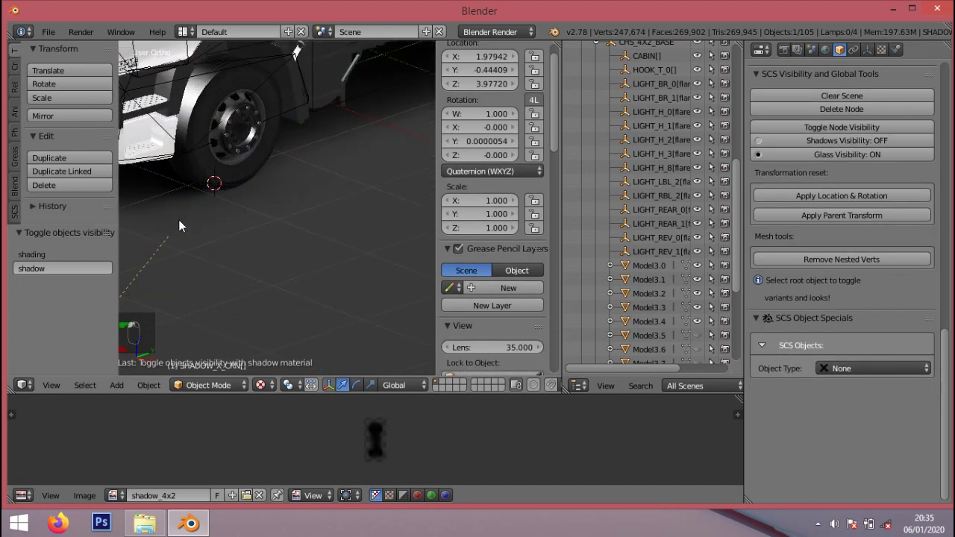
pyautogui.scroll(-2, 178, 219)
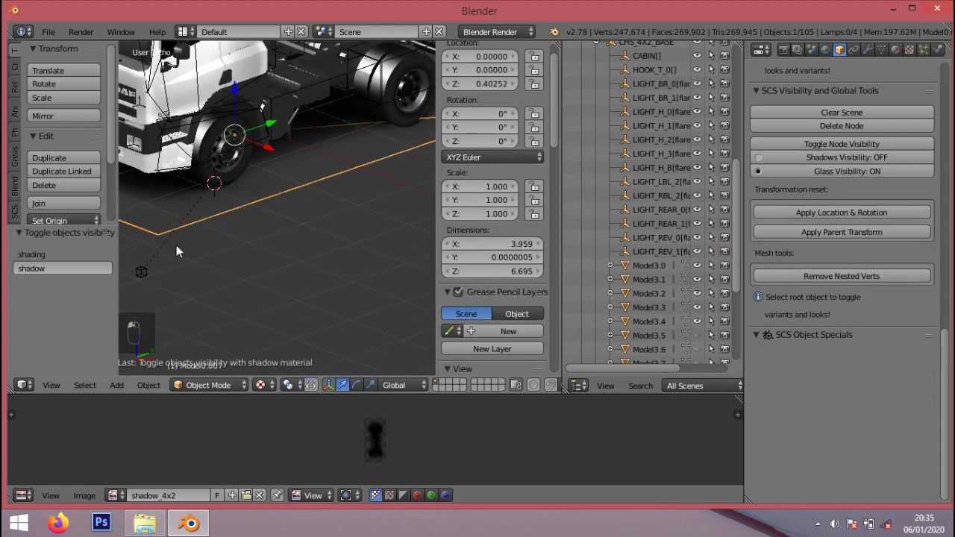
pyautogui.keyDown('shift'); pyautogui.moveTo(176, 247); pyautogui.dragTo(291, 221, button='middle'); pyautogui.keyUp('shift')
pyautogui.press('Tab')
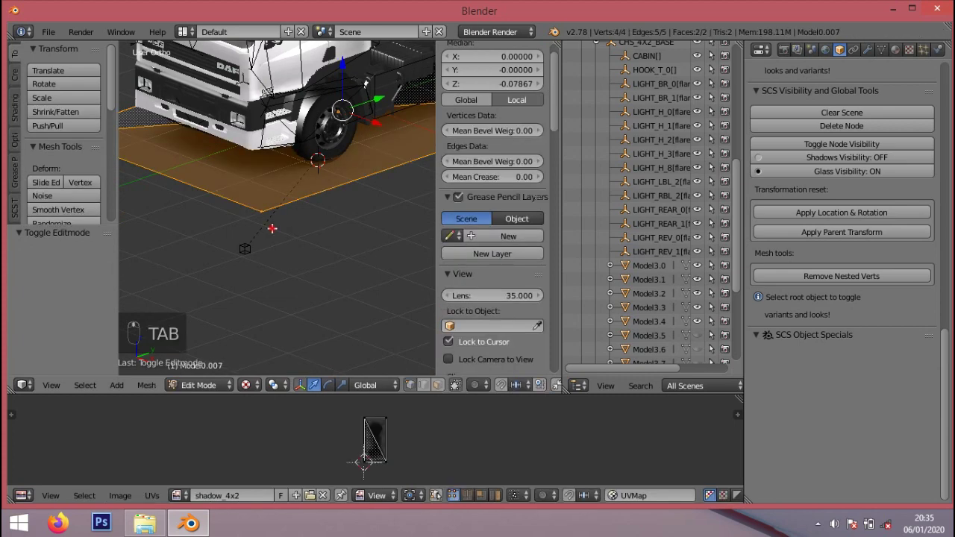
pyautogui.rightClick(272, 230)
pyautogui.hotkey('shift', 's')
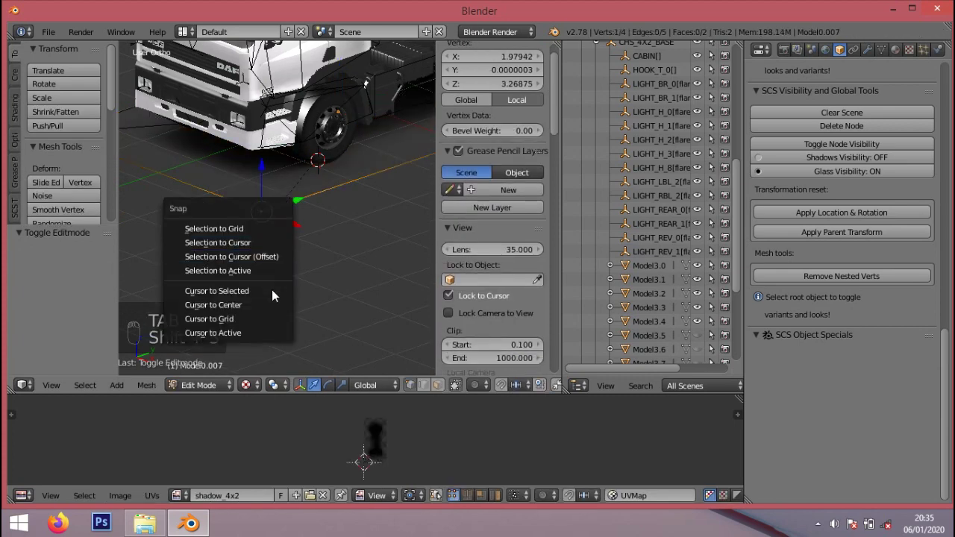
pyautogui.click(272, 289)
# - Snap the SHADOW_X_CRN locator to the 3D cursor in Object Mode, copying its original Y location of -0.44409 and restoring it
pyautogui.press('Tab')
pyautogui.rightClick(301, 197)
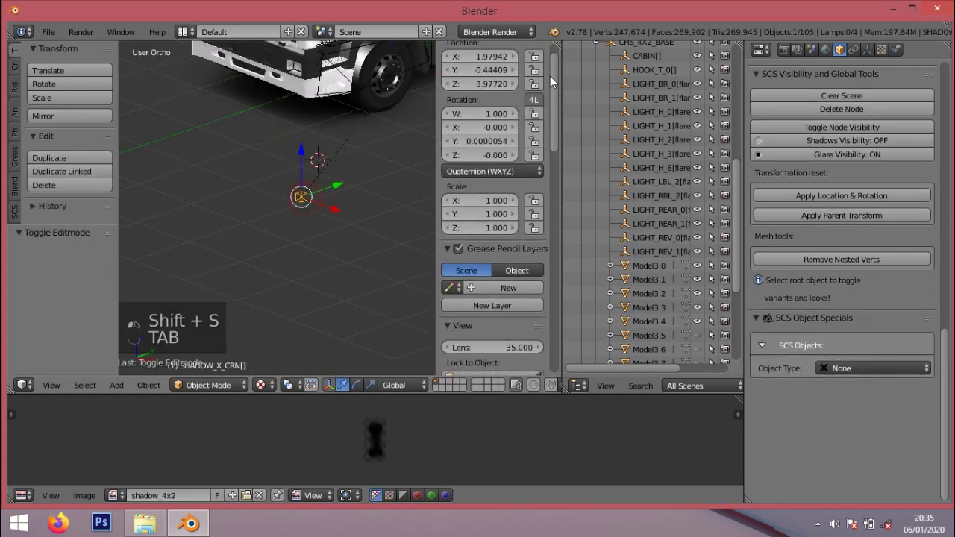
pyautogui.click(481, 69)
pyautogui.click(360, 196)
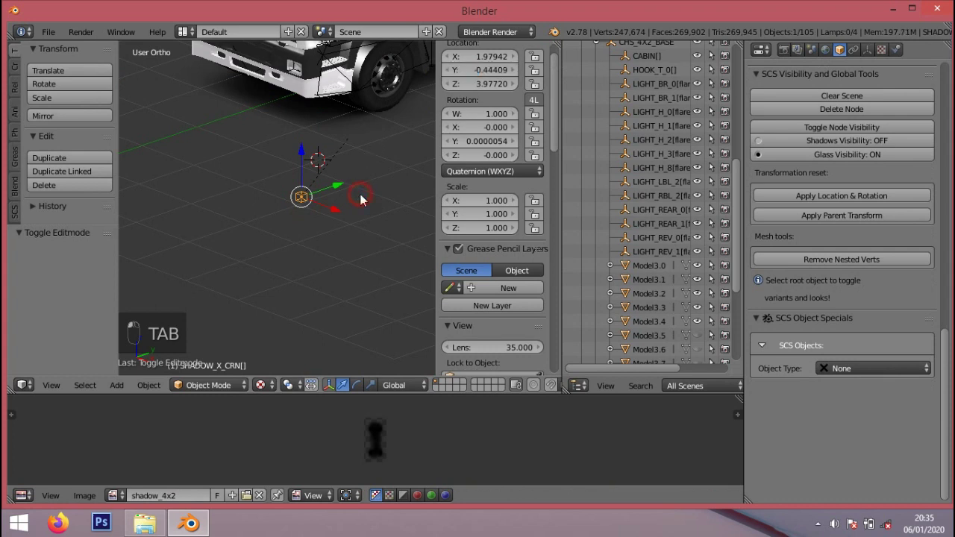
pyautogui.hotkey('shift', 's')
pyautogui.click(328, 156)
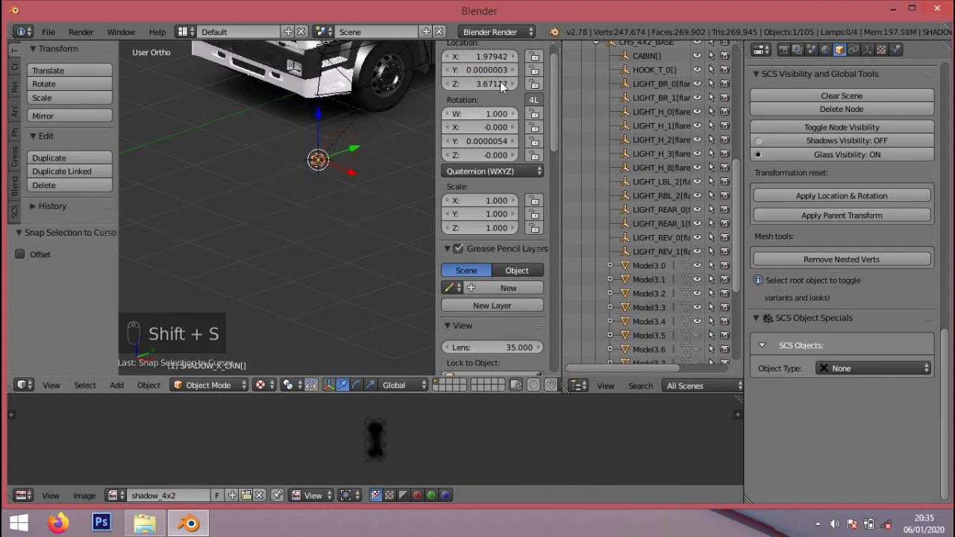
pyautogui.hotkey('ctrl', 'z')
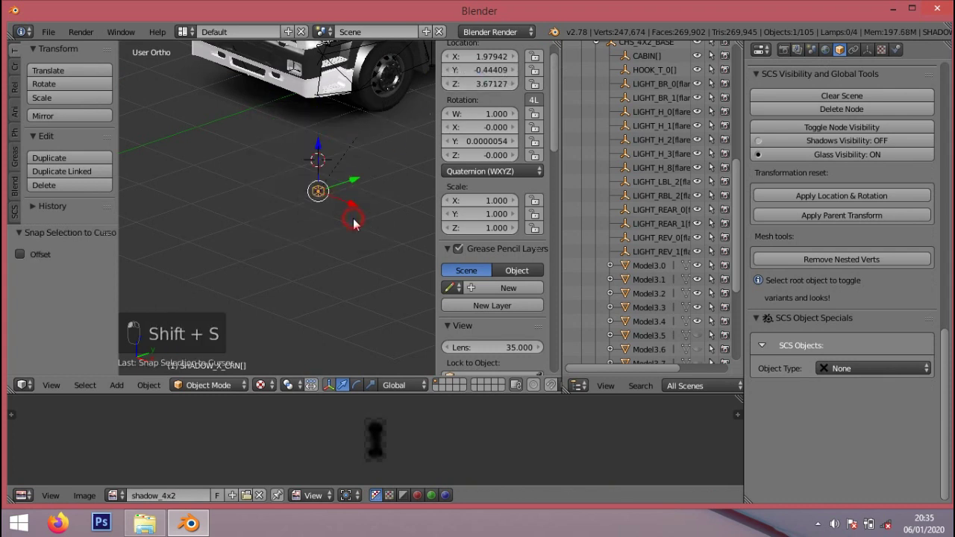
# - Apply the location and rotation of the SHADOW_X_CRN locator with the SCS transformation reset
pyautogui.moveTo(328, 250); pyautogui.dragTo(318, 268, button='middle')
pyautogui.click(904, 195)
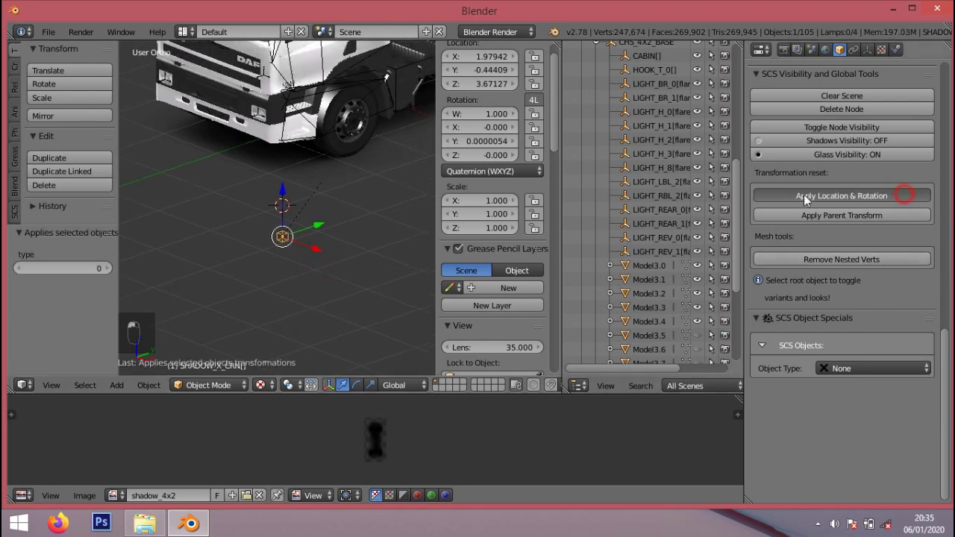
pyautogui.moveTo(363, 184); pyautogui.dragTo(351, 187, button='middle')
pyautogui.scroll(-4, 668, 253)
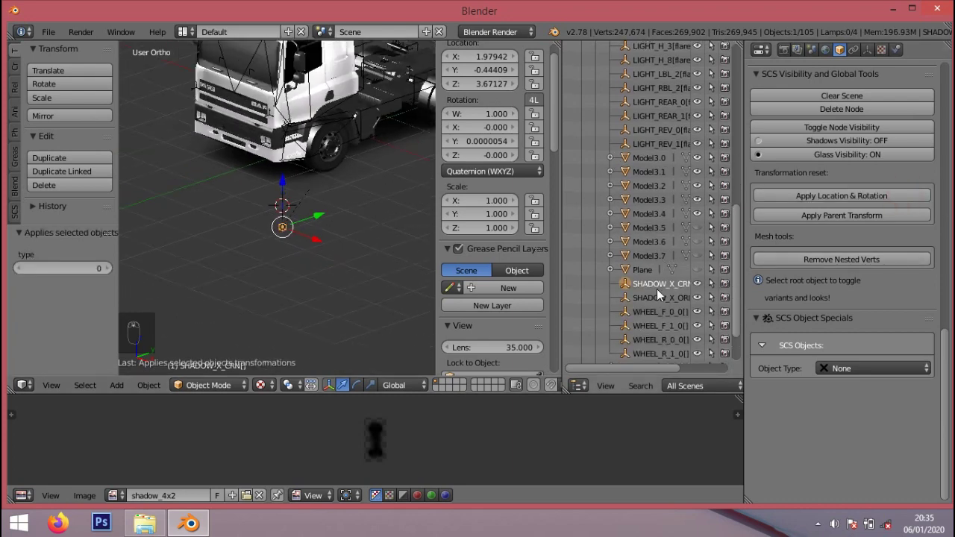
# - Select every vertex of the resized Model0.007 shadow plane and snap the 3D cursor to their centre
pyautogui.rightClick(385, 173)
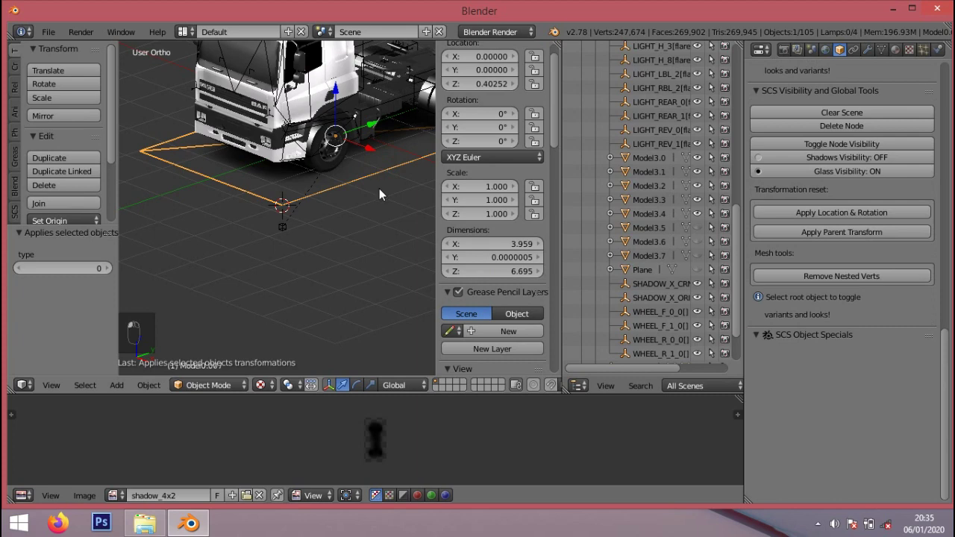
pyautogui.press('Tab')
pyautogui.press('a')
pyautogui.press('a')
pyautogui.press('a')
pyautogui.press('a')
pyautogui.hotkey('shift', 's')
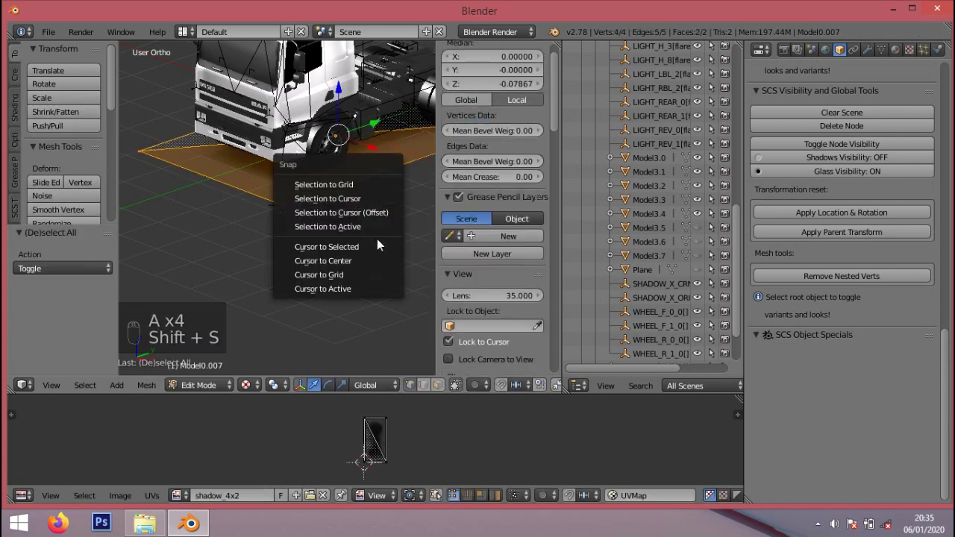
pyautogui.click(379, 245)
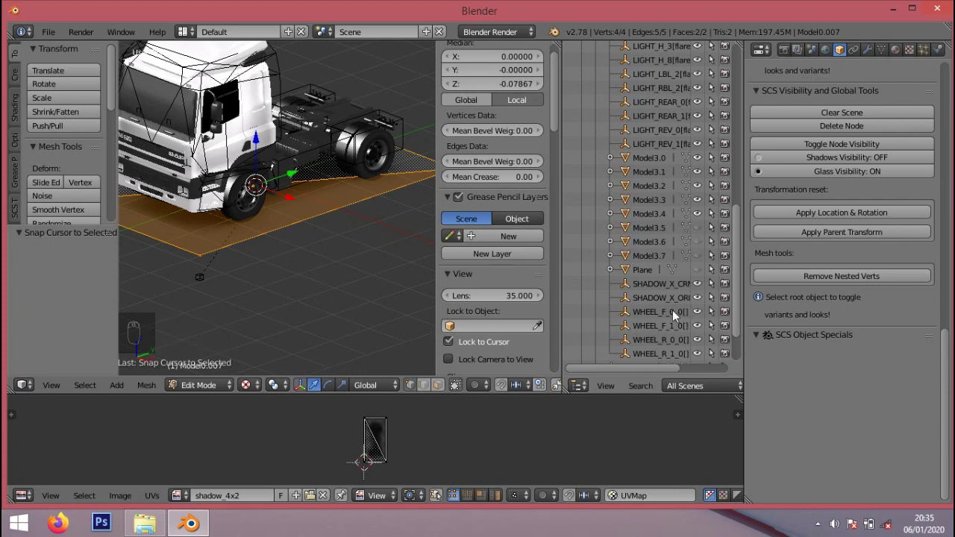
# - Snap the SHADOW_X_ORI locator to the 3D cursor at the resized plane's centre and restore its copied Y location of 1.04467
pyautogui.click(655, 297)
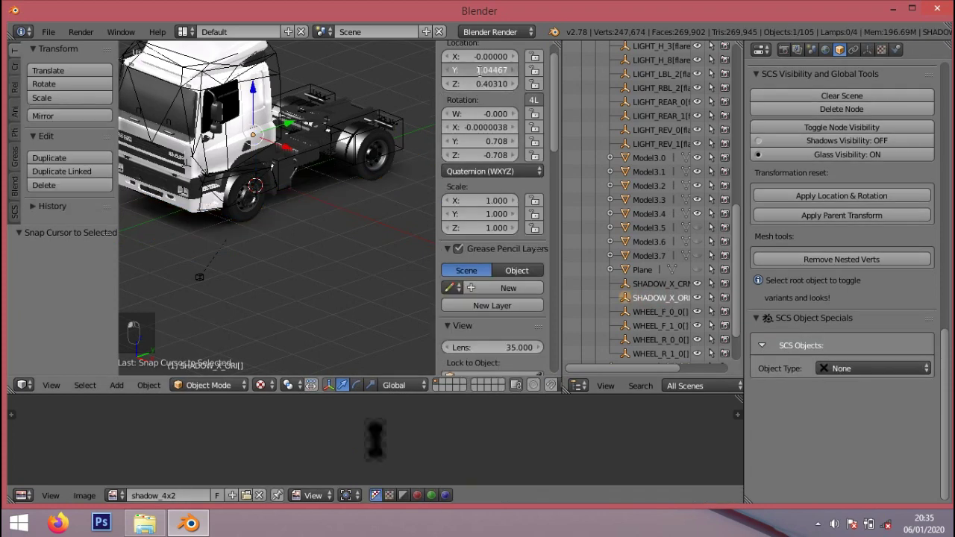
pyautogui.click(481, 70)
pyautogui.click(314, 241)
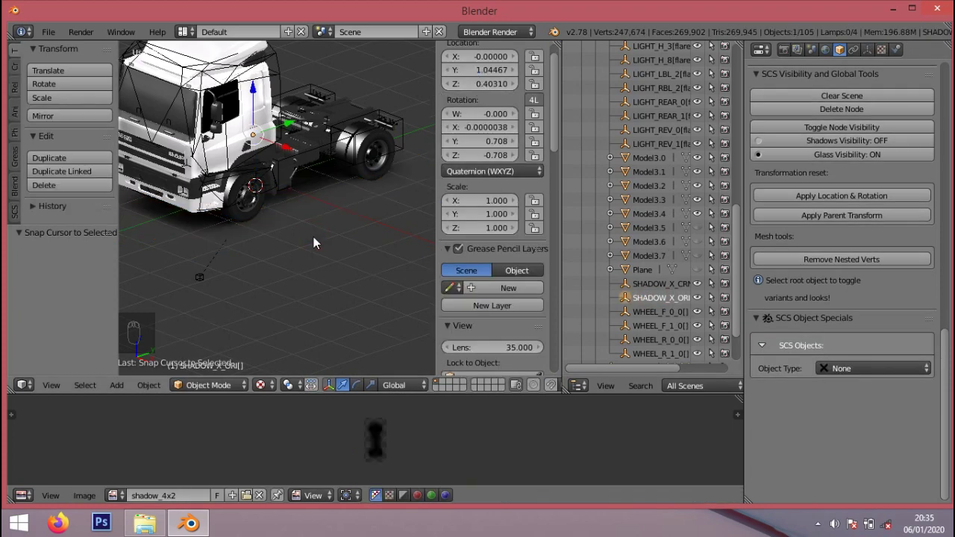
pyautogui.hotkey('shift', 's')
pyautogui.click(302, 179)
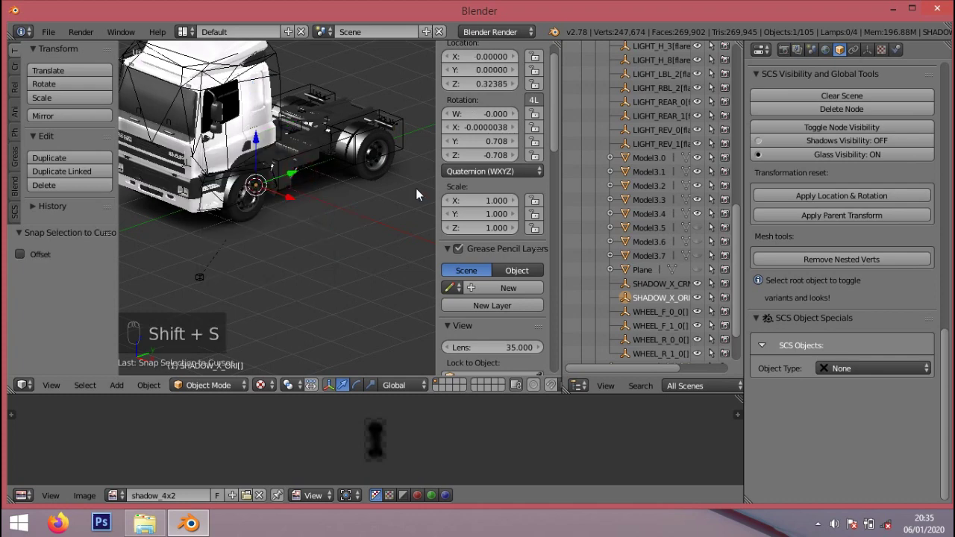
pyautogui.hotkey('ctrl', 'z')
pyautogui.click(356, 246)
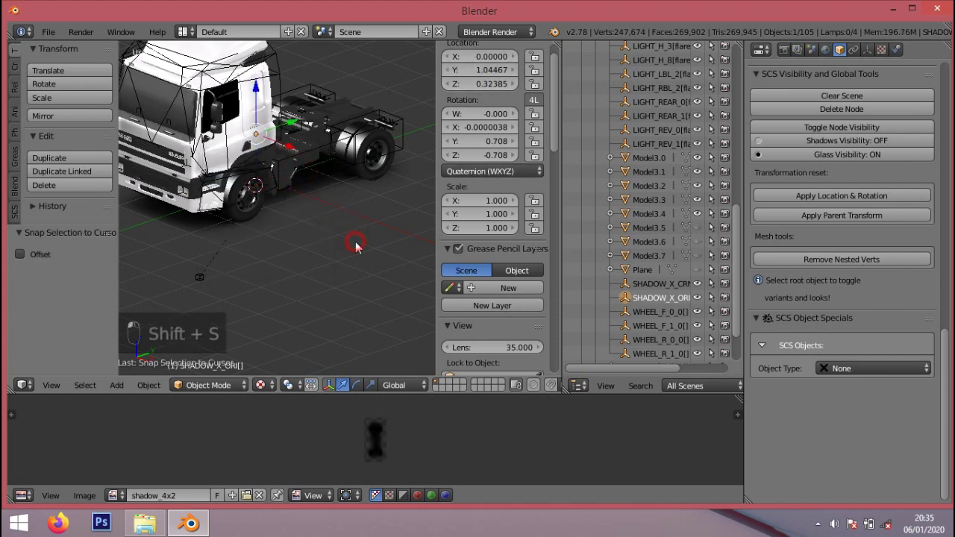
# - Apply the location and rotation of the SHADOW_X_ORI locator with the SCS transformation reset
pyautogui.moveTo(335, 256); pyautogui.dragTo(265, 218, button='middle')
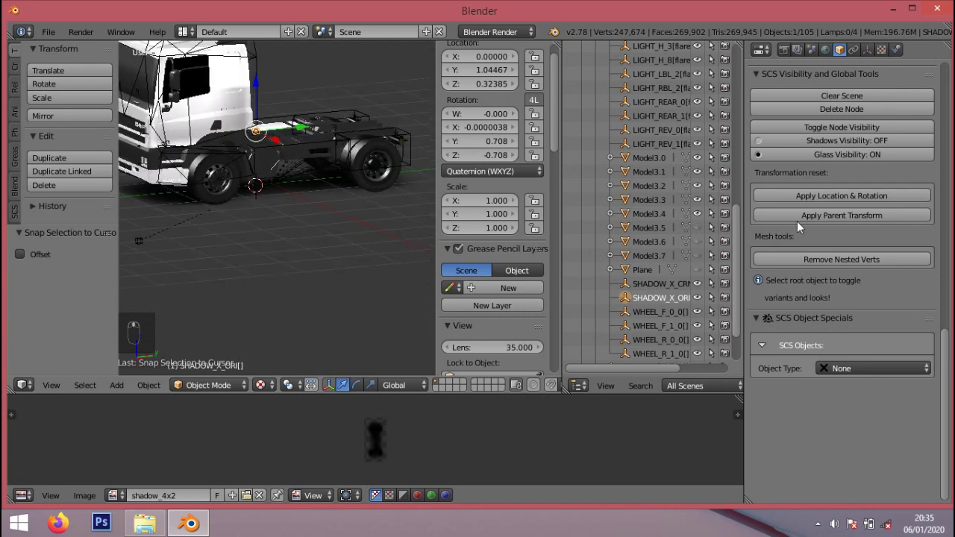
pyautogui.click(896, 195)
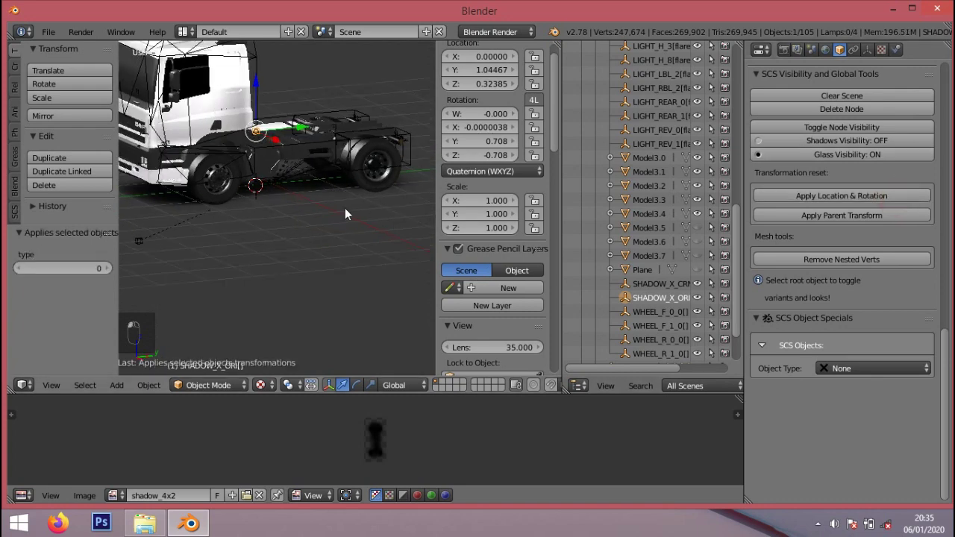
# - Select the Model0.007 shadow plane under the truck and examine its material settings, including the SCS shading type and options
pyautogui.scroll(2, 128, 193)
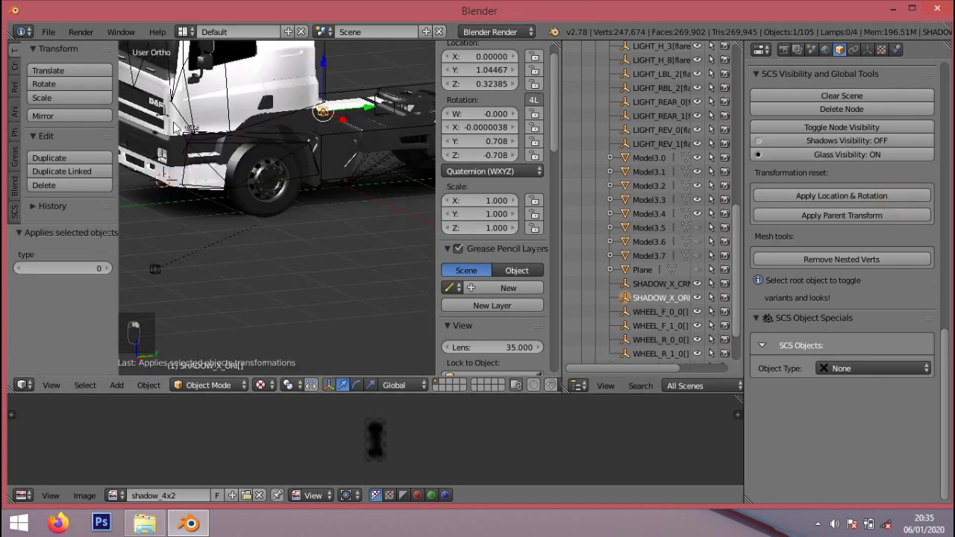
pyautogui.rightClick(177, 214)
pyautogui.scroll(-4, 705, 306)
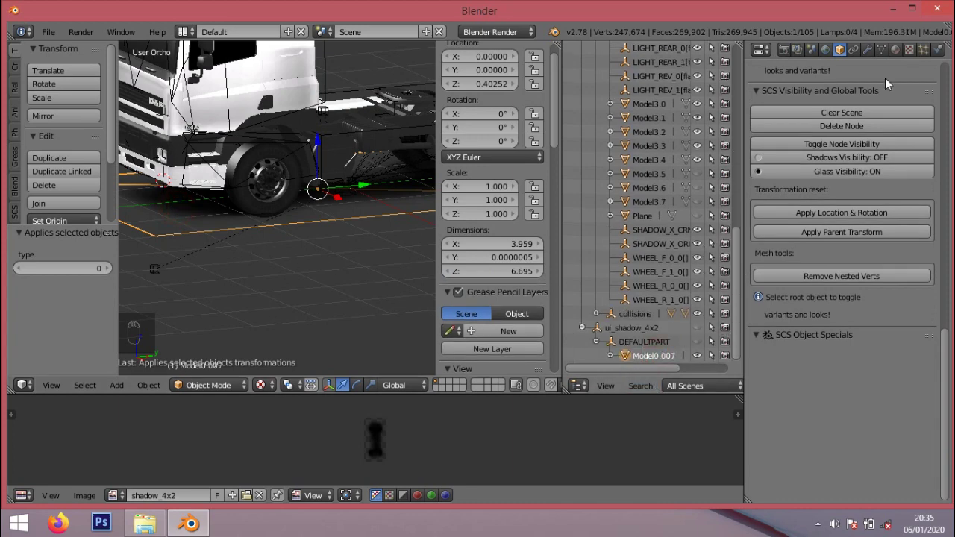
pyautogui.click(896, 50)
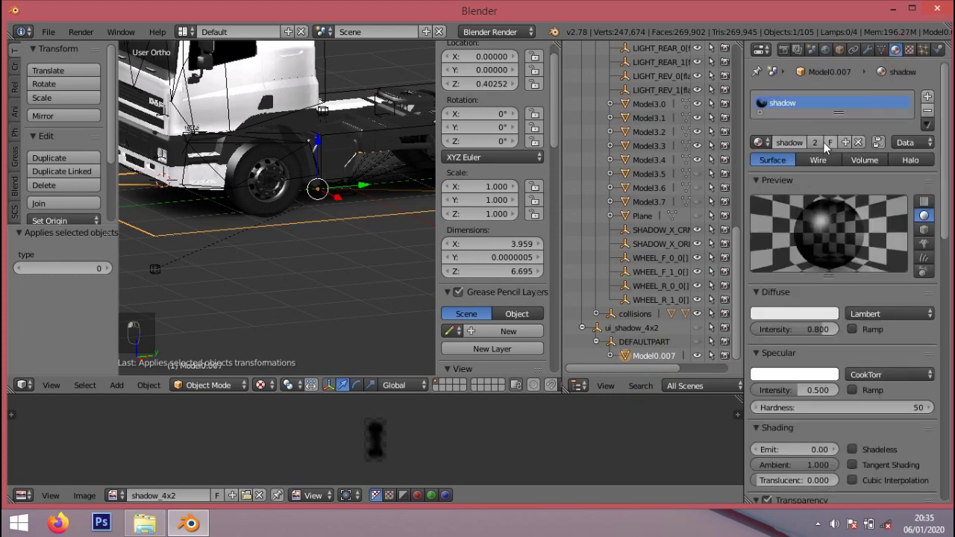
pyautogui.scroll(-12, 824, 146)
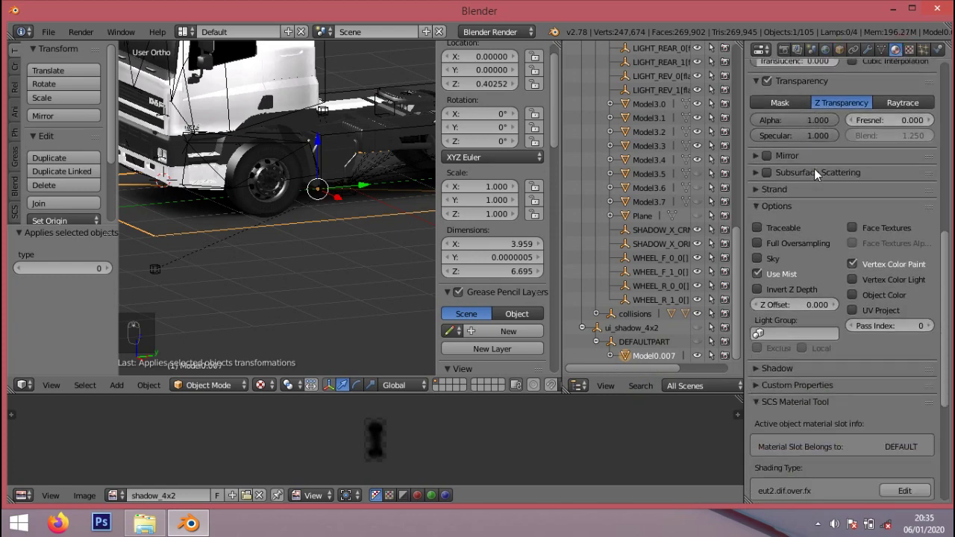
pyautogui.scroll(-7, 814, 170)
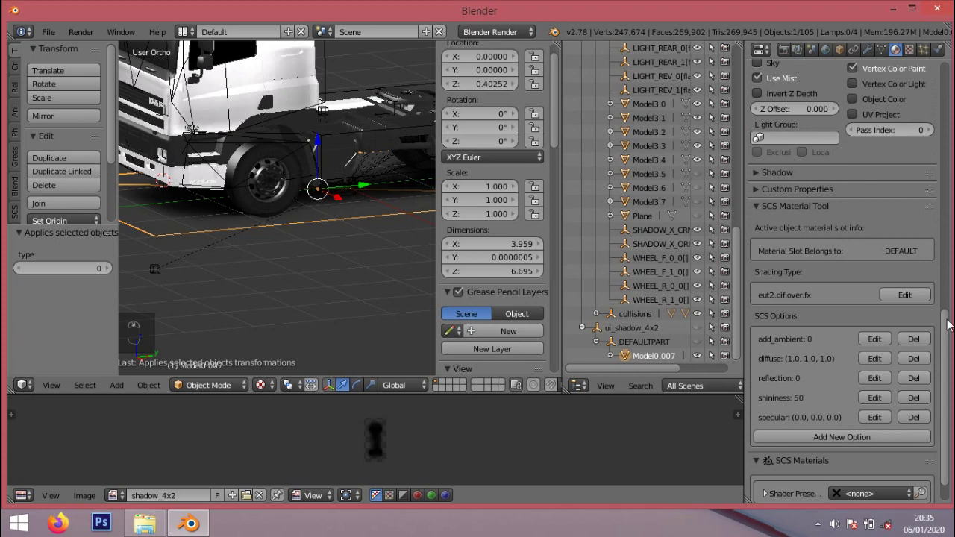
pyautogui.moveTo(948, 325); pyautogui.dragTo(947, 76)
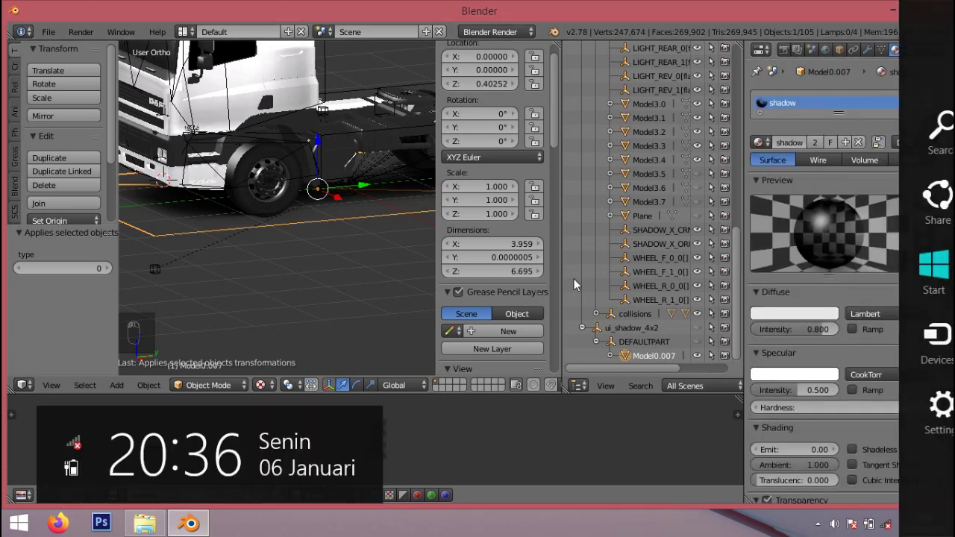
pyautogui.scroll(-3, 231, 219)
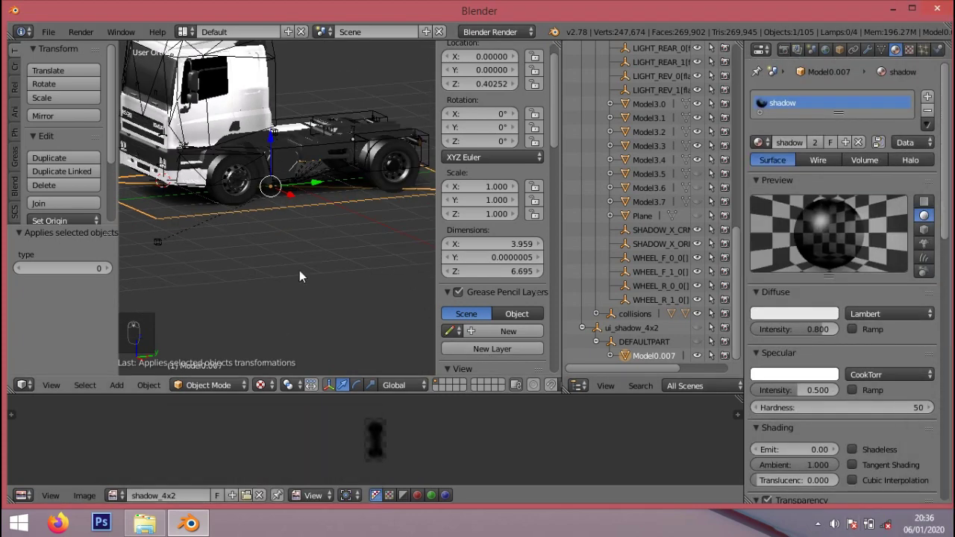
pyautogui.moveTo(282, 258); pyautogui.dragTo(224, 263, button='middle')
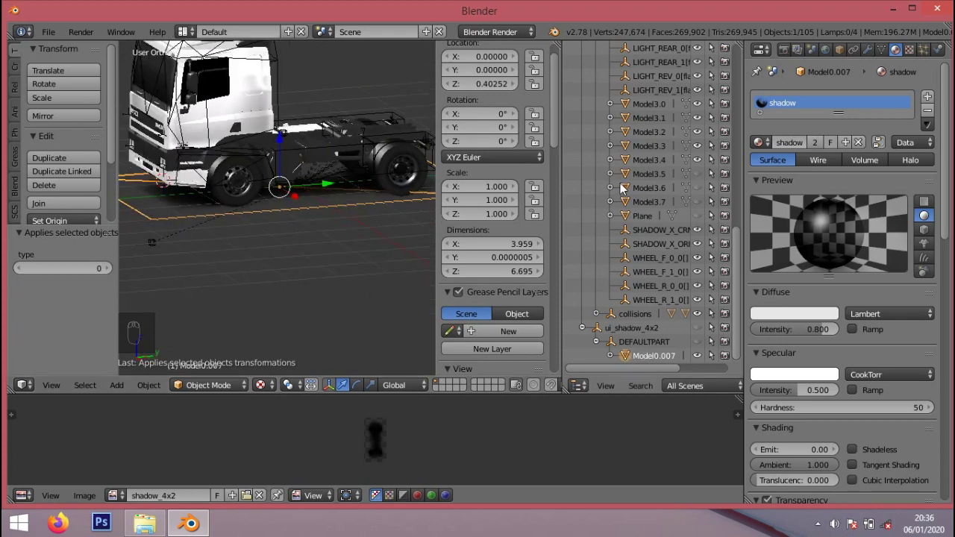
# - Parent Model0.007 to the truck's CHS_4X2_BASE part and apply the parent transform to restore its placement
pyautogui.moveTo(631, 355); pyautogui.dragTo(610, 158)
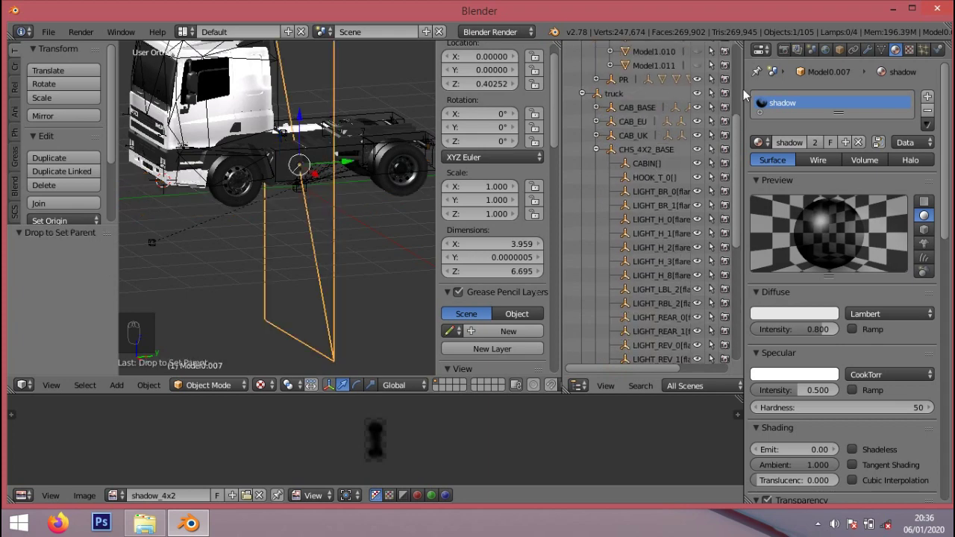
pyautogui.click(840, 49)
pyautogui.click(853, 232)
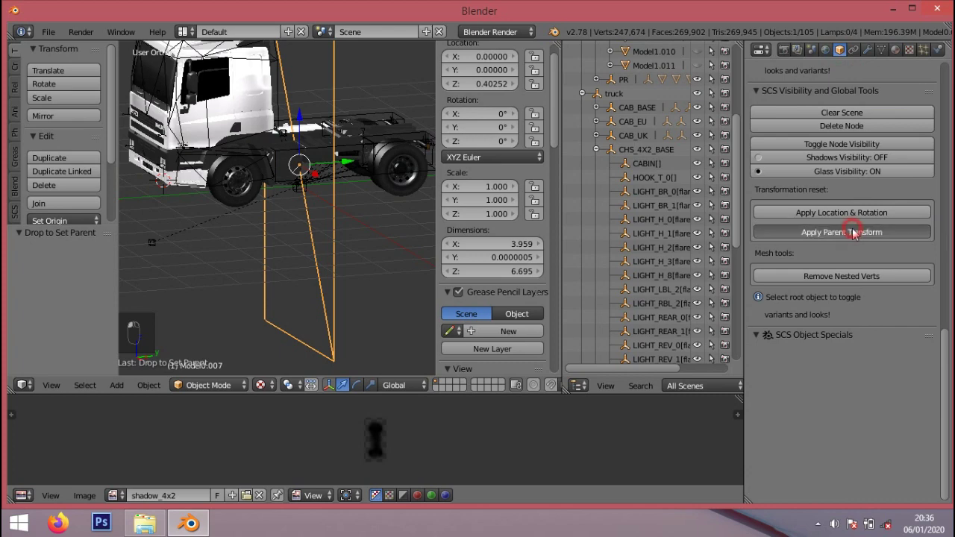
# - Rename the material of Model0.007 to fakeshadow
pyautogui.click(895, 50)
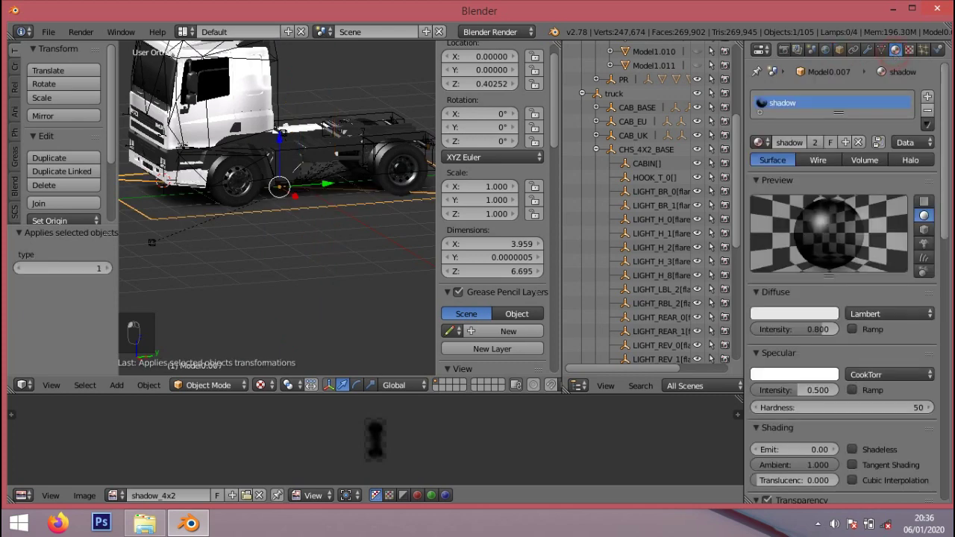
pyautogui.click(784, 144)
pyautogui.press('Return')
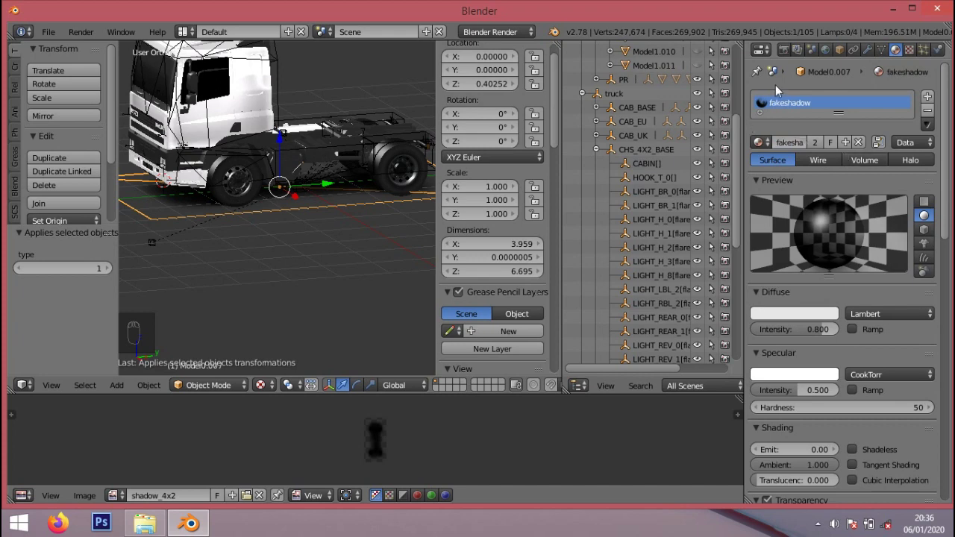
# - Unlink the shadow_4x2 texture from the fakeshadow material
pyautogui.scroll(-5, 791, 279)
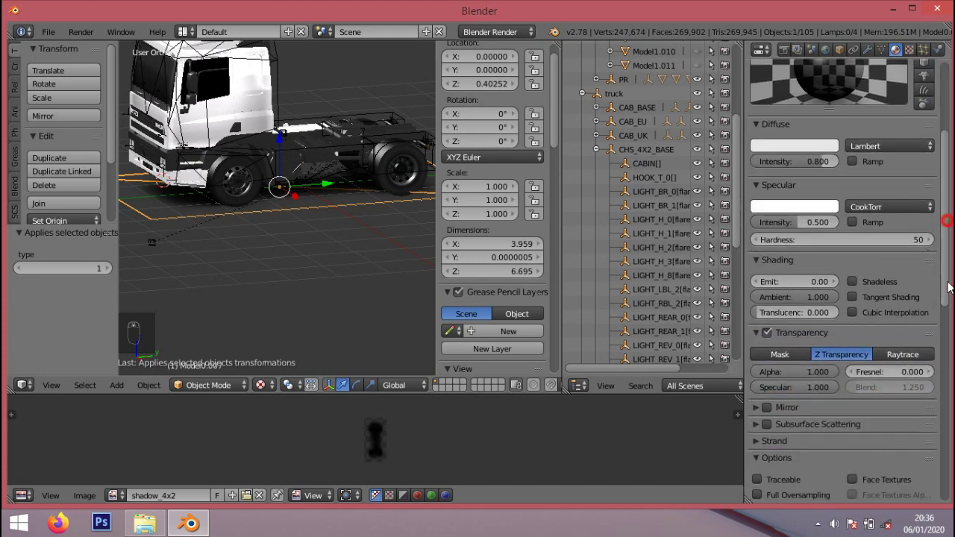
pyautogui.moveTo(950, 287); pyautogui.dragTo(946, 478)
pyautogui.moveTo(946, 440); pyautogui.dragTo(927, 109)
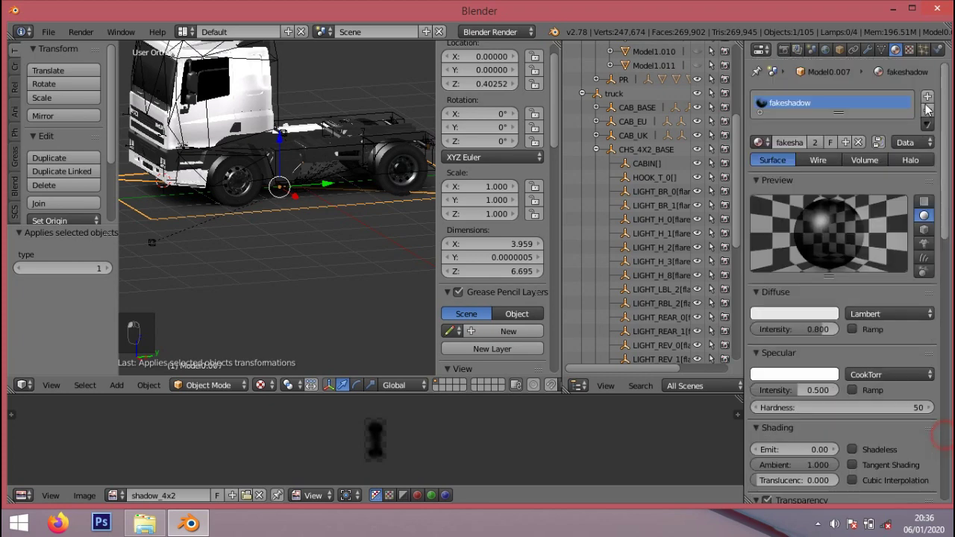
pyautogui.click(909, 50)
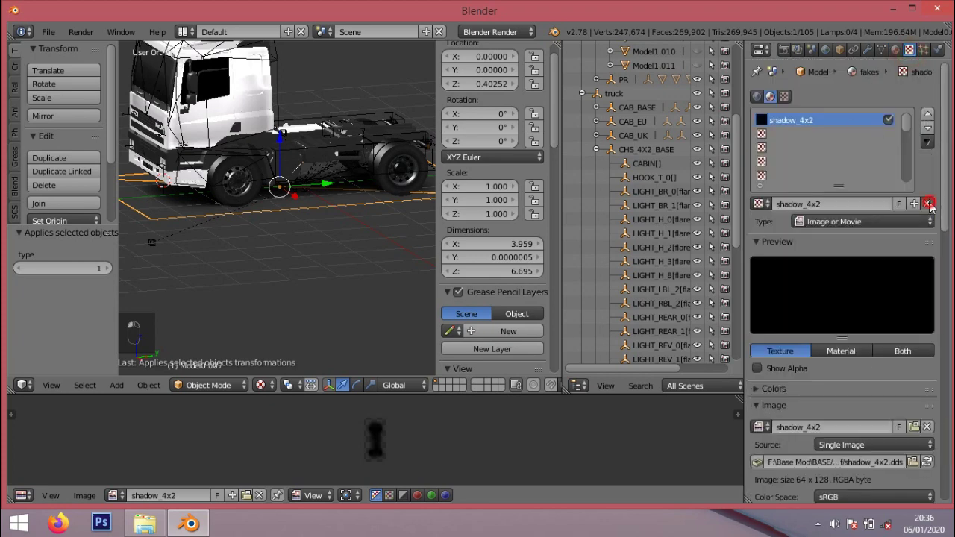
pyautogui.click(929, 204)
# - Delete the add_ambient, diffuse, reflection and shininess SCS options from the fakeshadow material
pyautogui.click(896, 50)
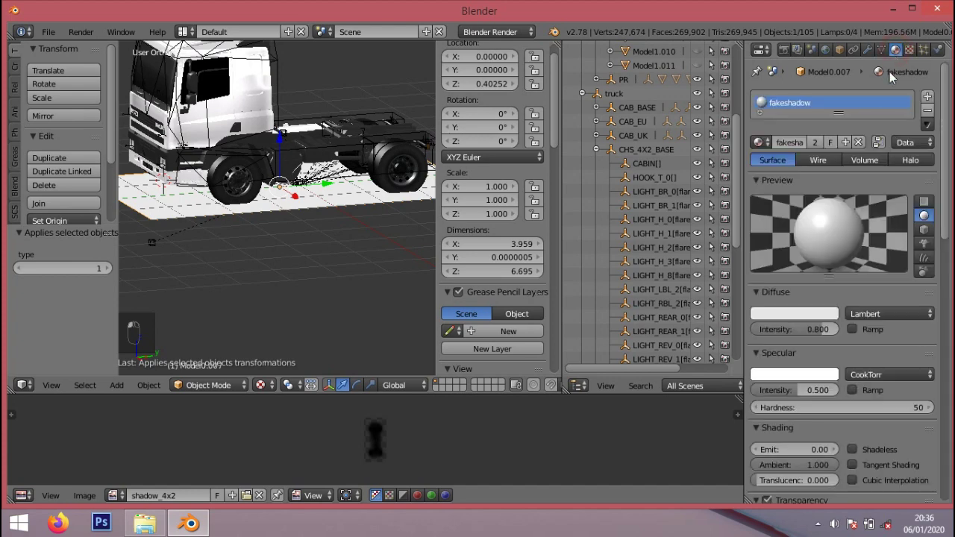
pyautogui.moveTo(946, 152); pyautogui.dragTo(951, 481)
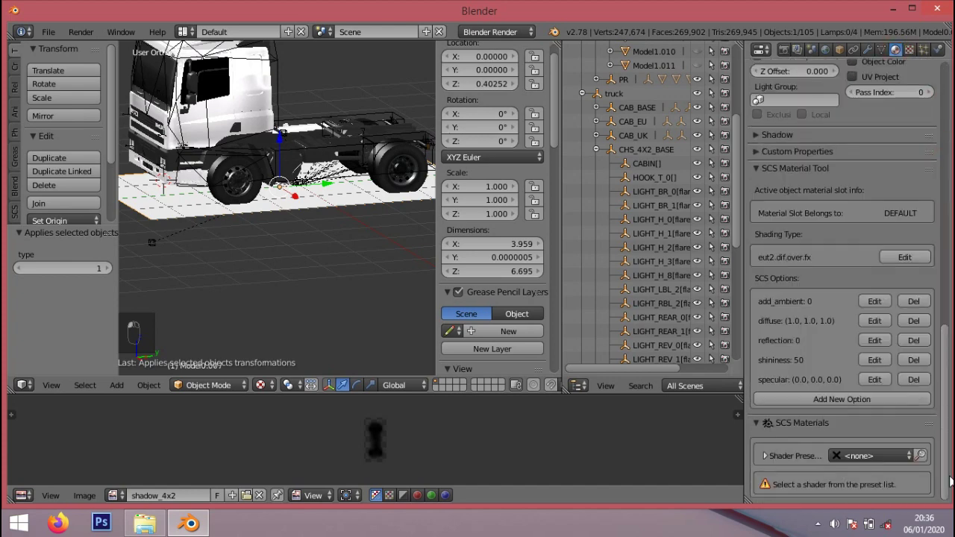
pyautogui.click(914, 301)
pyautogui.click(914, 301)
pyautogui.click(913, 301)
pyautogui.click(913, 301)
# - Copy the (0.0, 0.0) value of the aux[1] SCS material option from Model3.5
pyautogui.scroll(-8, 643, 247)
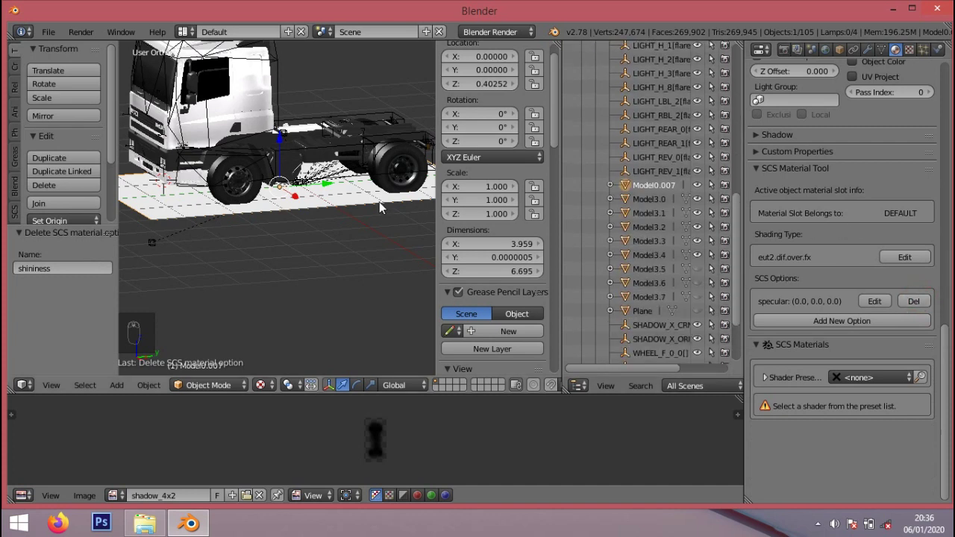
pyautogui.click(648, 270)
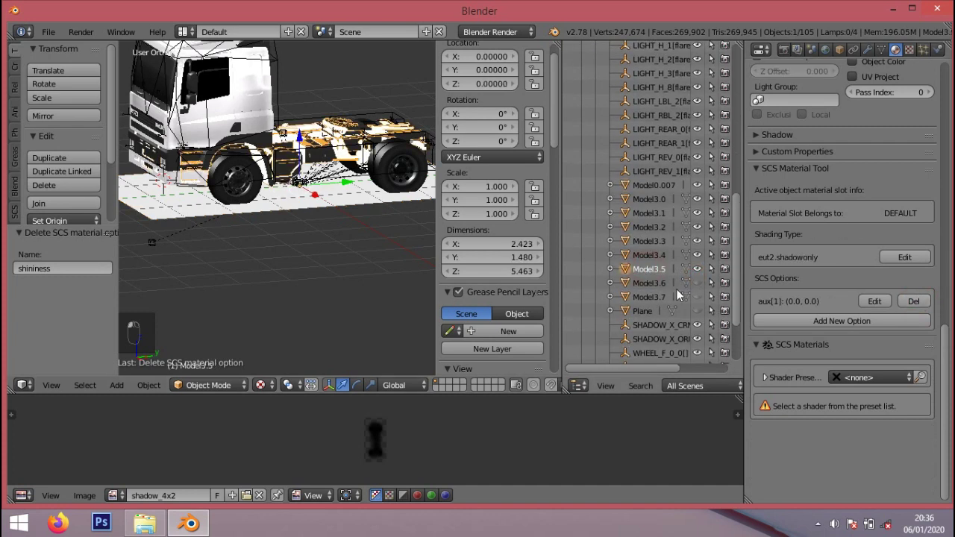
pyautogui.click(874, 301)
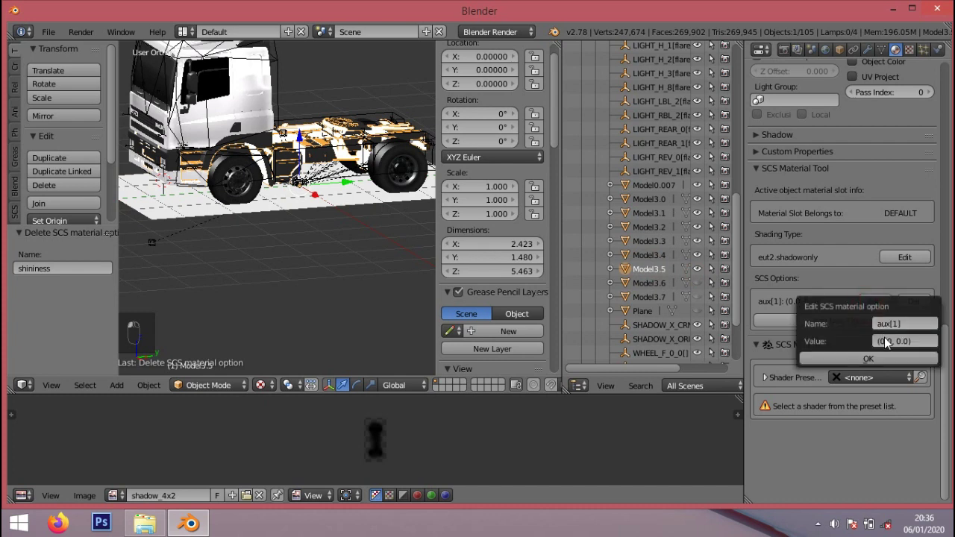
pyautogui.click(886, 341)
pyautogui.hotkey('ctrl', 'c')
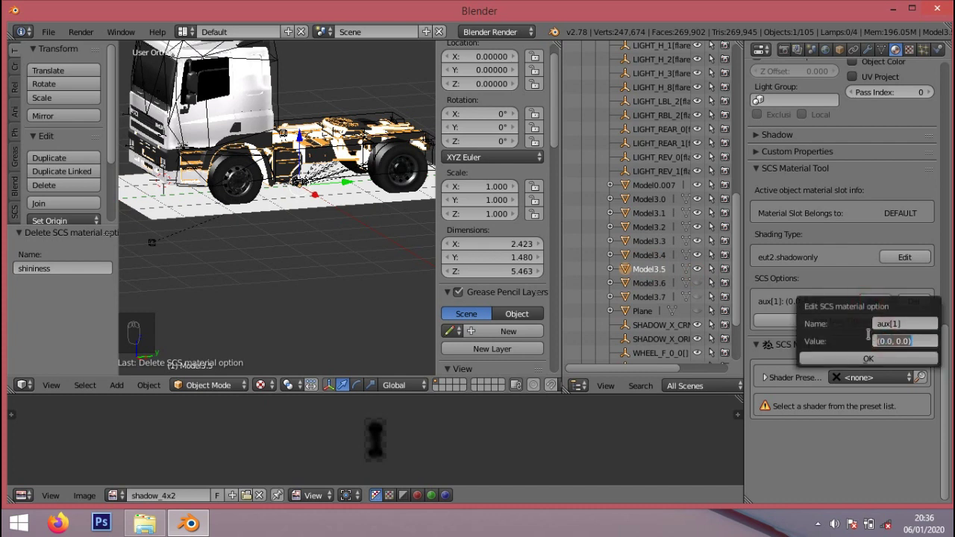
pyautogui.click(833, 318)
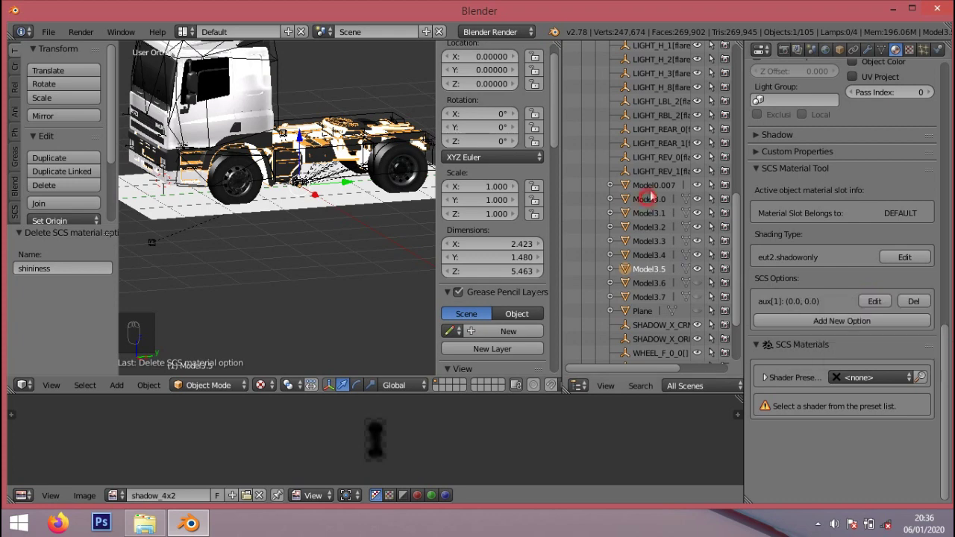
# - Give Model0.007's material the SCS option aux[1] with value (0.0, 0.0) by editing specular, and delete the remaining specular option
pyautogui.click(651, 185)
pyautogui.click(864, 302)
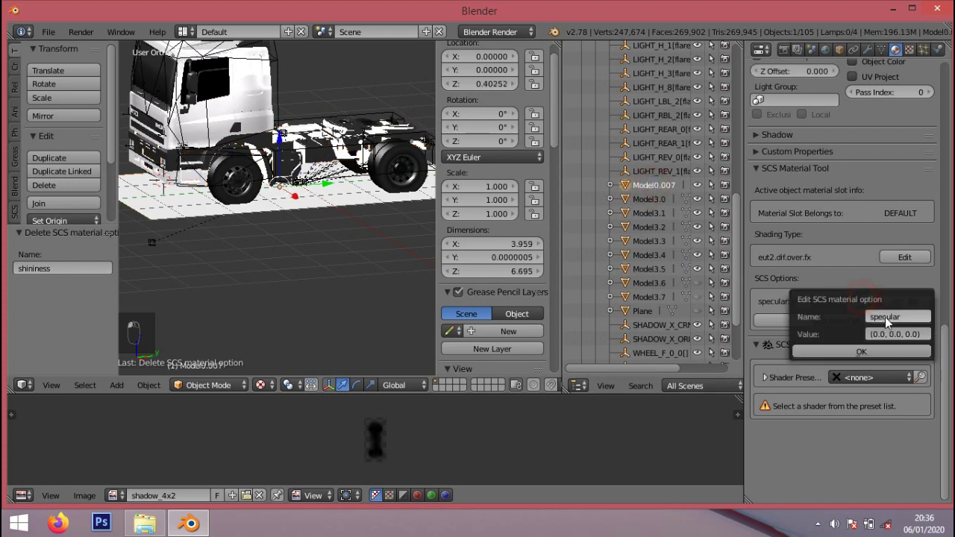
pyautogui.click(885, 317)
pyautogui.hotkey('ctrl', 'v')
pyautogui.hotkey('ctrl', 'a')
pyautogui.write('a')
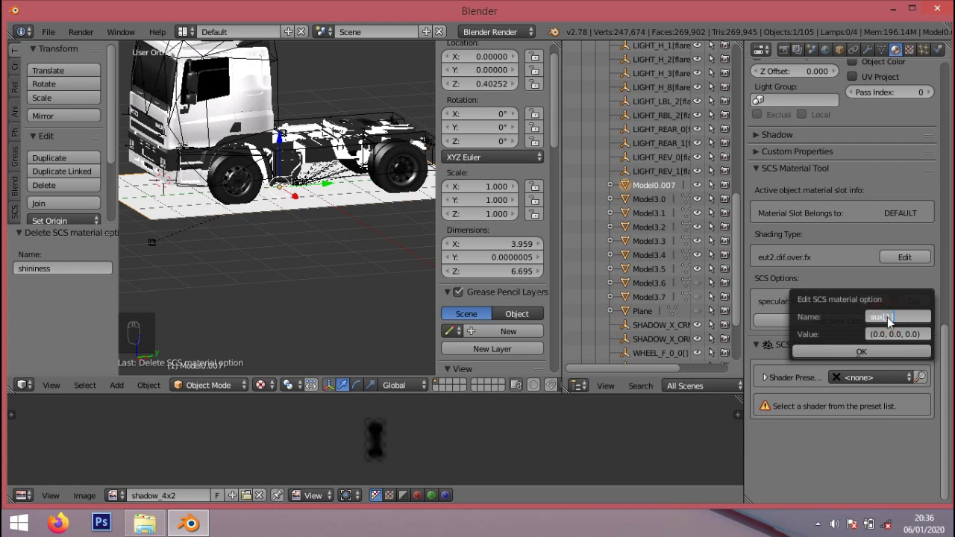
pyautogui.press('Return')
pyautogui.click(886, 329)
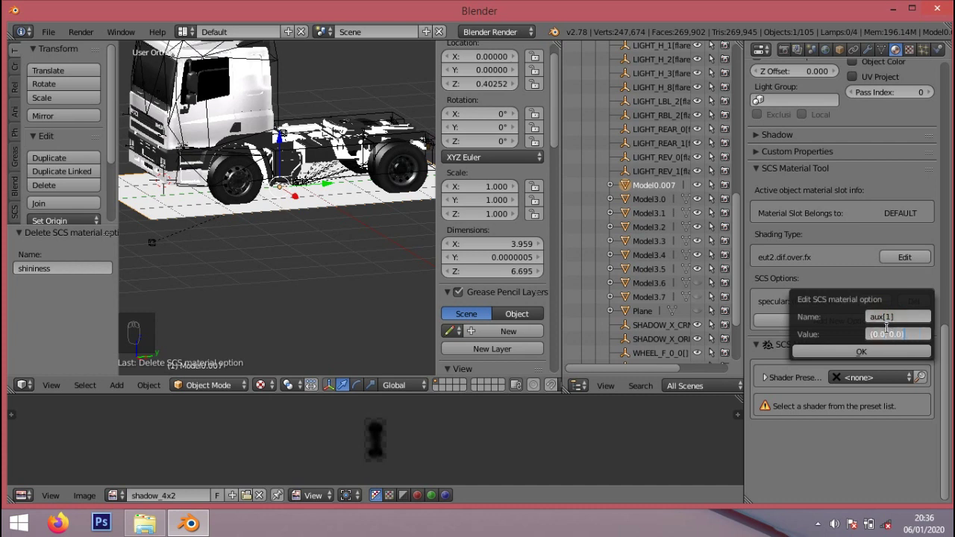
pyautogui.click(833, 351)
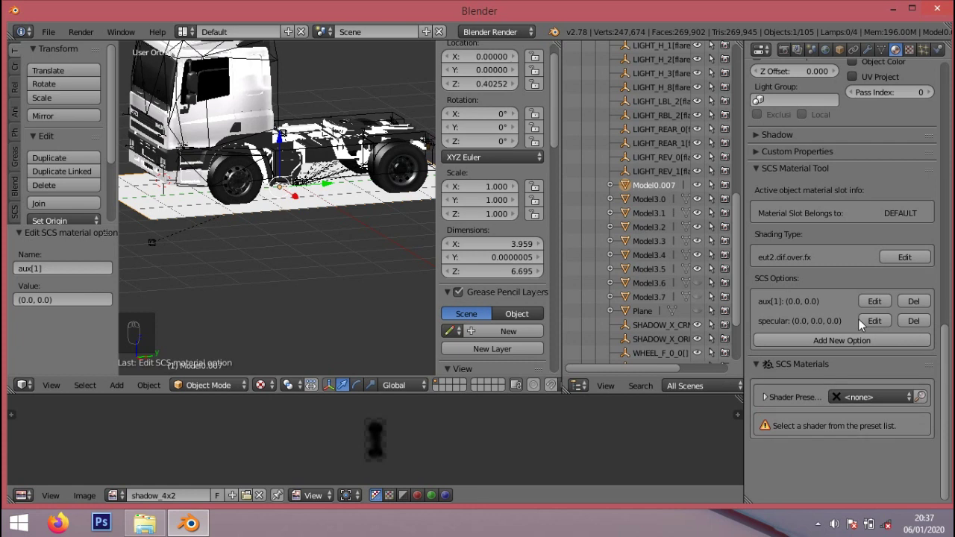
pyautogui.click(912, 321)
# - Set the SCS shading type of the fakeshadow material to eut2.fakeshadow.fx
pyautogui.click(905, 256)
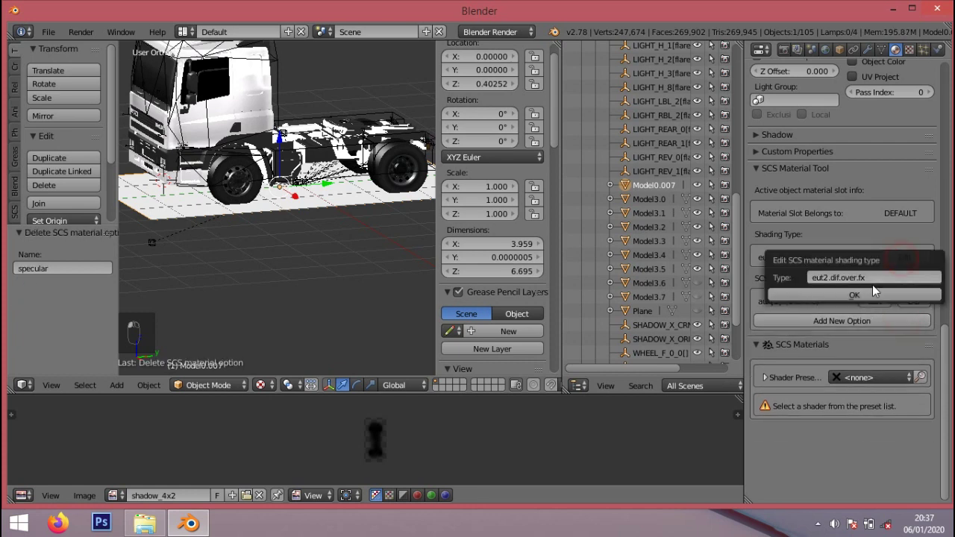
pyautogui.click(862, 278)
pyautogui.click(862, 278)
pyautogui.moveTo(858, 277); pyautogui.dragTo(830, 277)
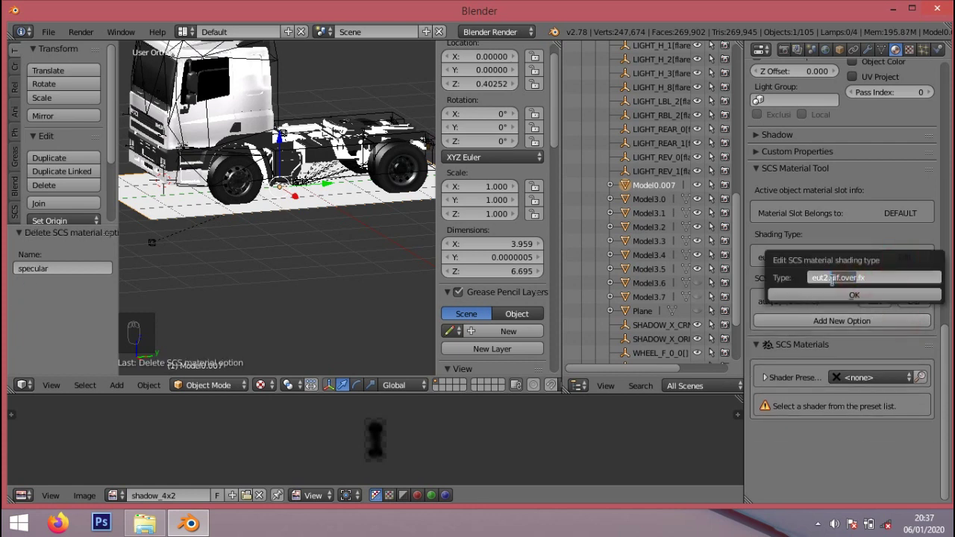
pyautogui.press('Delete')
pyautogui.press('Return')
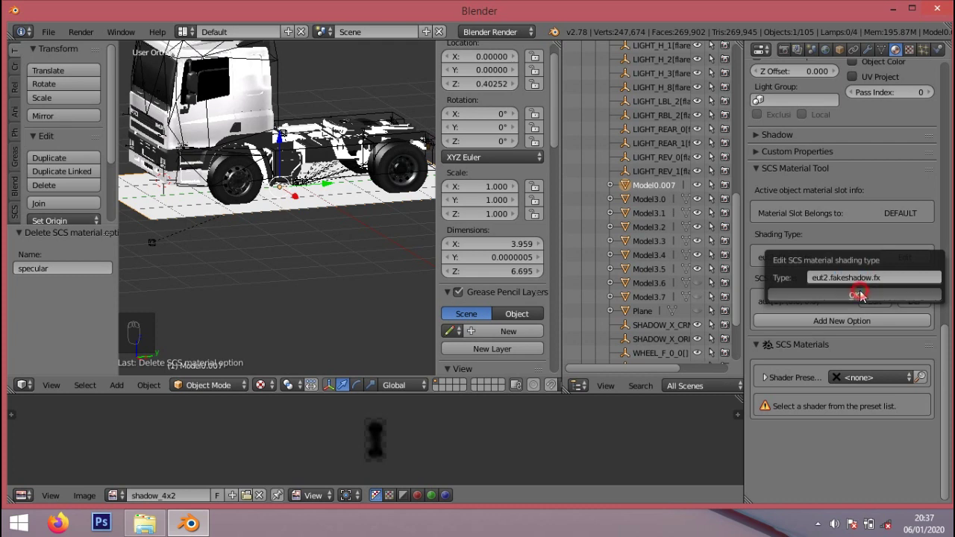
pyautogui.click(860, 295)
pyautogui.scroll(4, 842, 361)
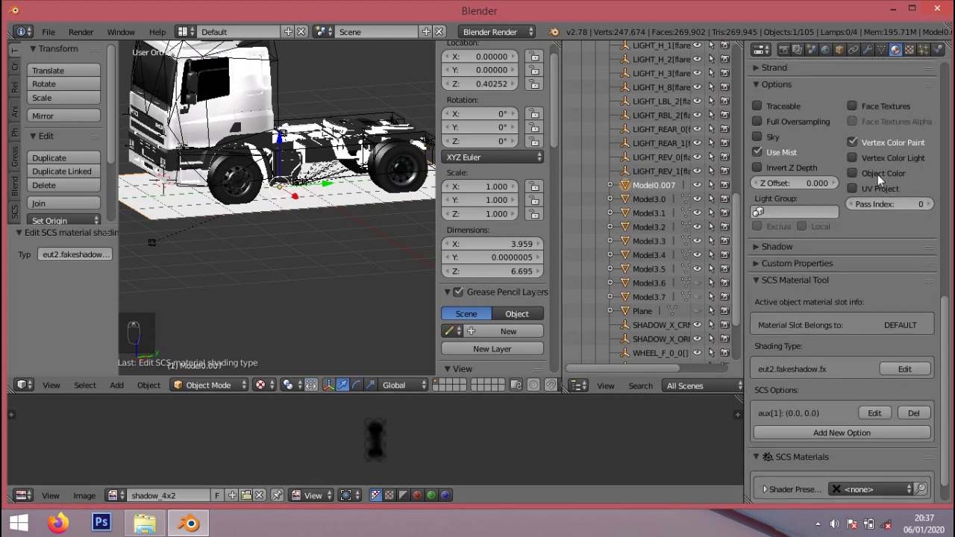
# - Copy the median Y value of the Plane object's mesh
pyautogui.moveTo(298, 216); pyautogui.dragTo(314, 213, button='middle')
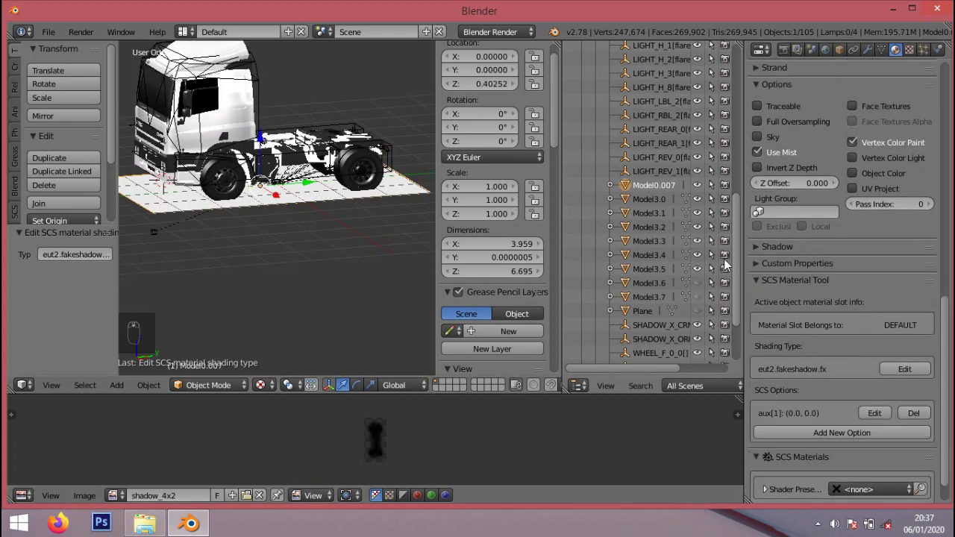
pyautogui.click(641, 312)
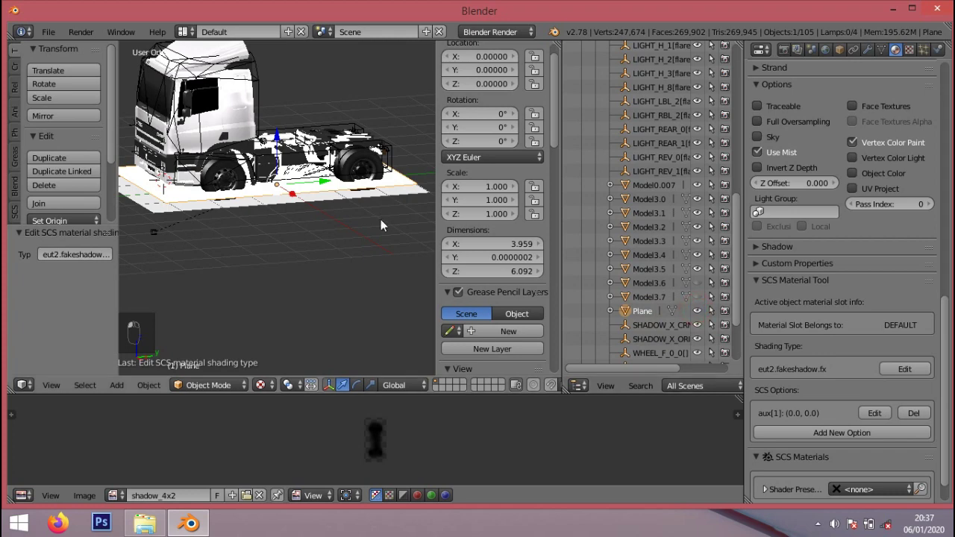
pyautogui.press('Tab')
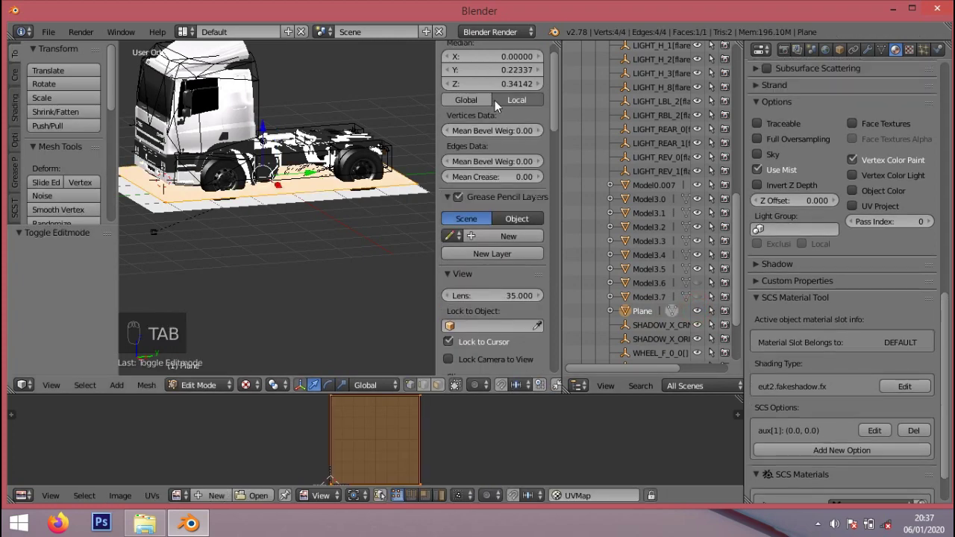
pyautogui.click(497, 71)
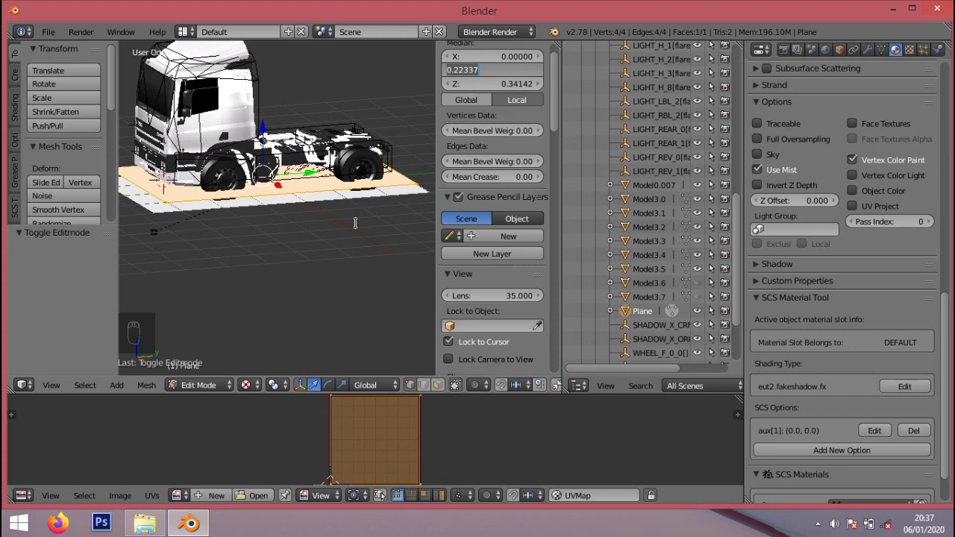
pyautogui.click(384, 208)
pyautogui.press('Tab')
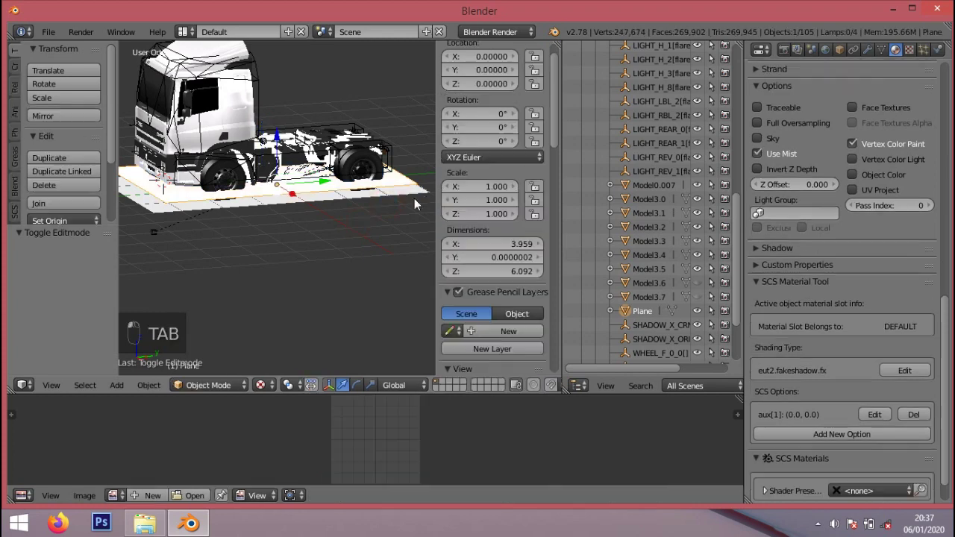
# - Set the median Y of Model0.007's mesh to 0.22337 using the copied value
pyautogui.rightClick(415, 200)
pyautogui.press('Tab')
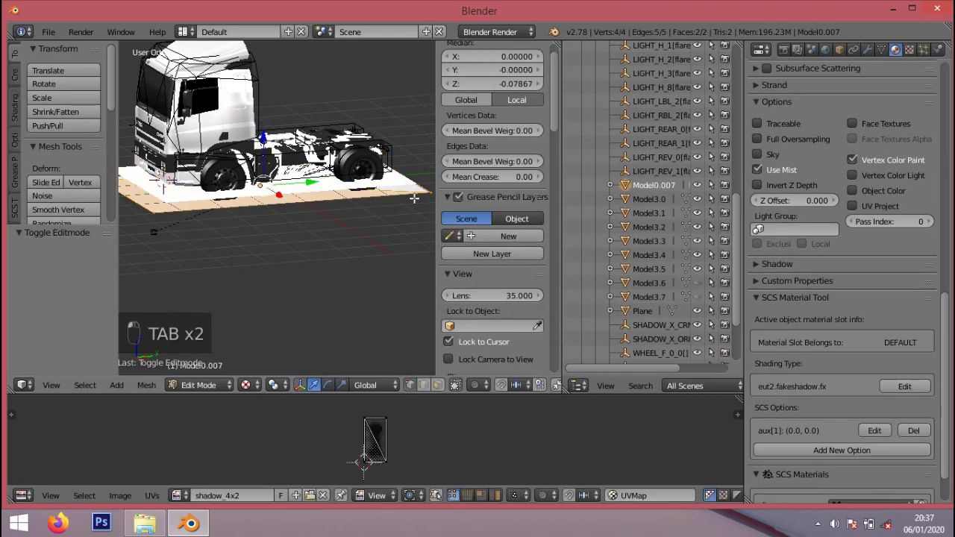
pyautogui.click(494, 68)
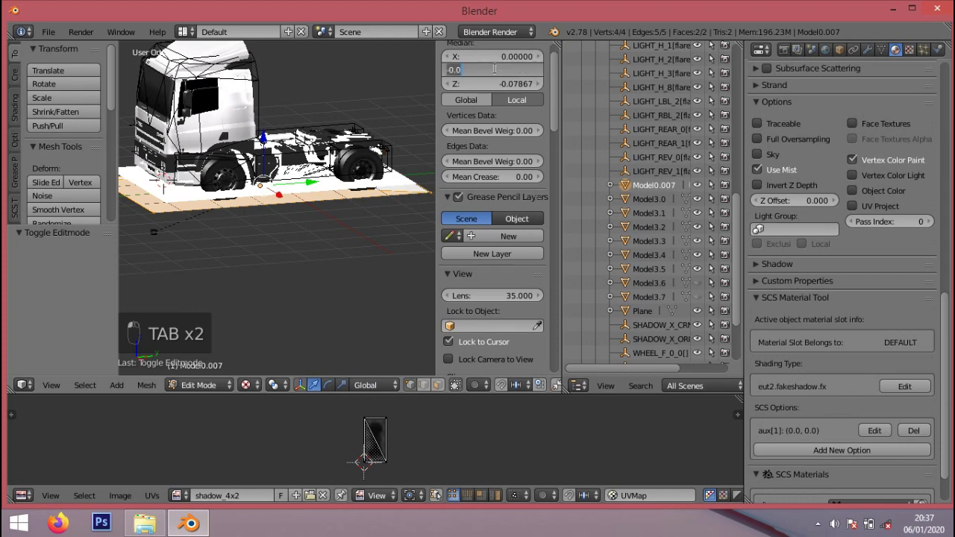
pyautogui.click(385, 216)
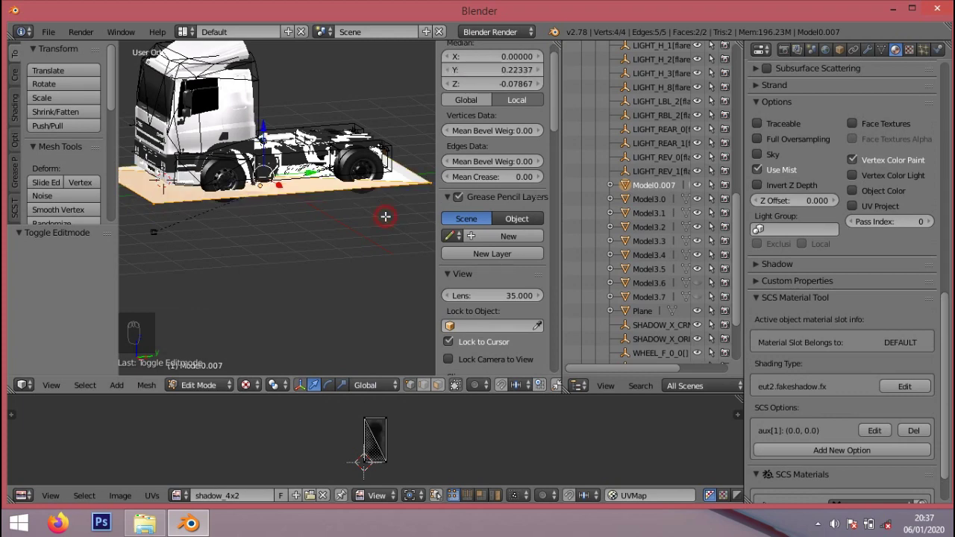
# - Remove nested vertices from Model0.007 and apply its parent transform, location and rotation with the SCS tools
pyautogui.click(840, 49)
pyautogui.click(851, 276)
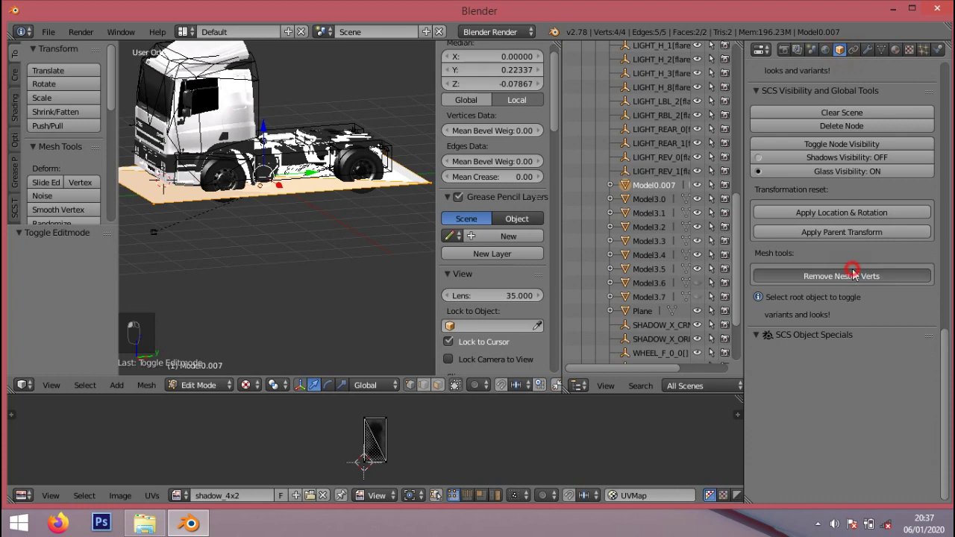
pyautogui.click(855, 235)
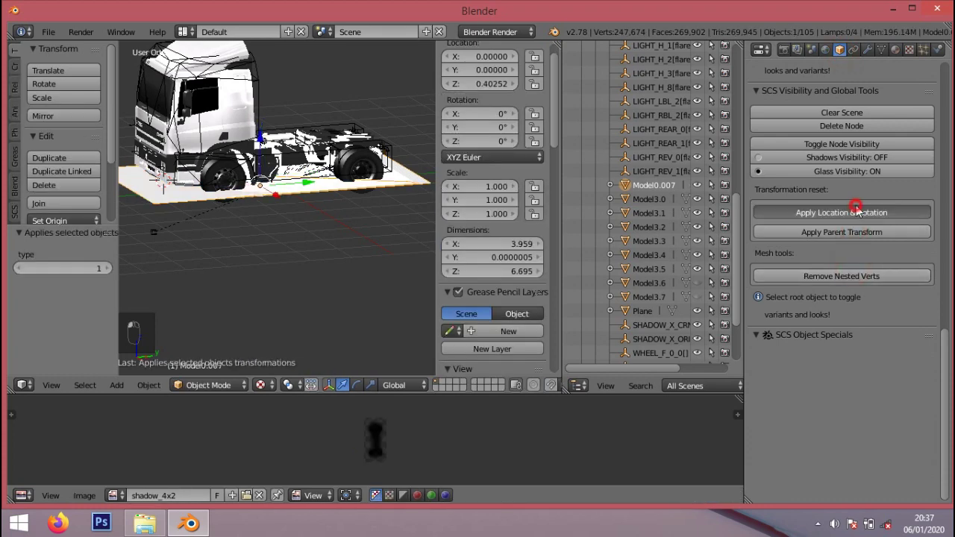
# - Delete the Plane object from the scene and reselect Model0.007
pyautogui.rightClick(647, 313)
pyautogui.click(648, 311)
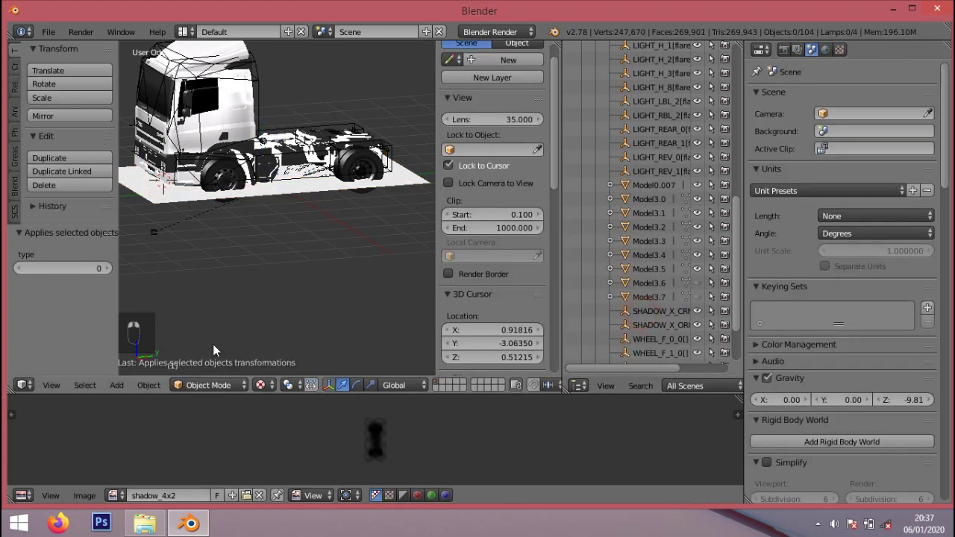
pyautogui.click(657, 185)
pyautogui.scroll(-3, 273, 212)
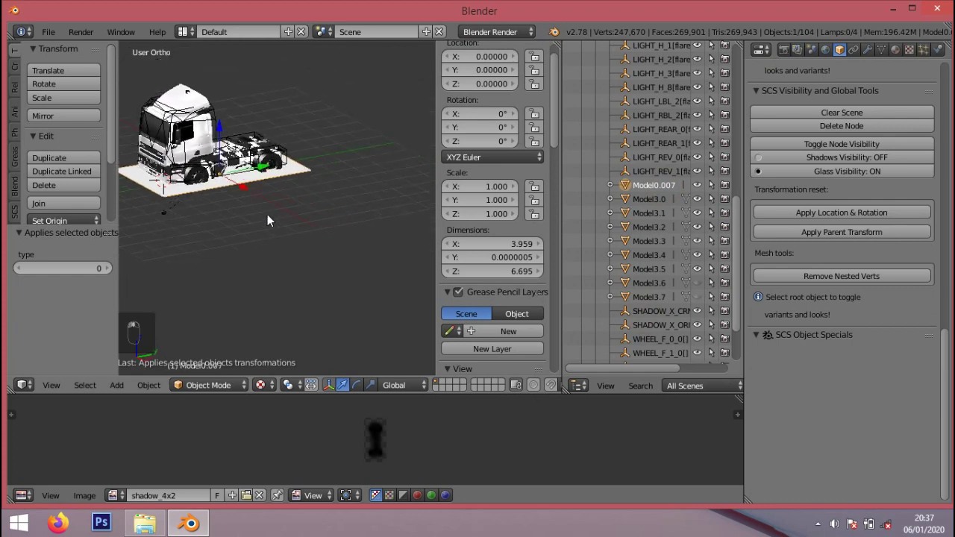
pyautogui.scroll(4, 269, 220)
pyautogui.scroll(-2, 640, 294)
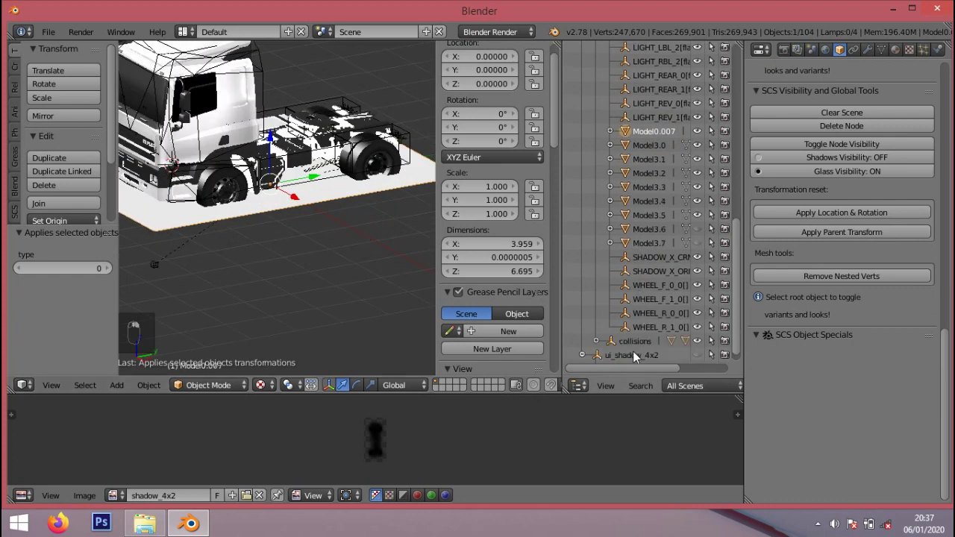
# - Delete the ui_shadow_4x2 hierarchy from the scene
pyautogui.click(582, 355)
pyautogui.rightClick(639, 348)
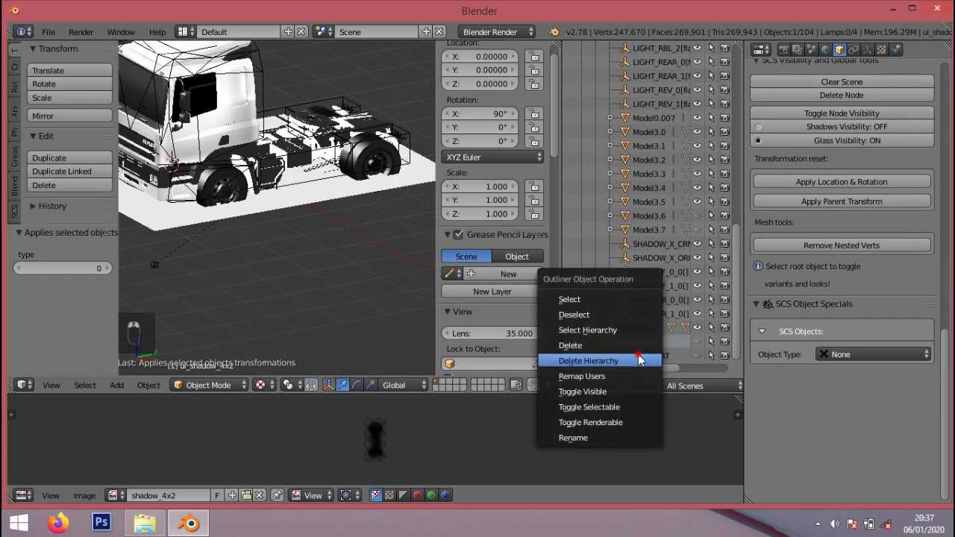
pyautogui.click(642, 362)
pyautogui.scroll(2, 680, 233)
# - Flip the direction of all face normals on Model0.007's shadow plane
pyautogui.click(653, 200)
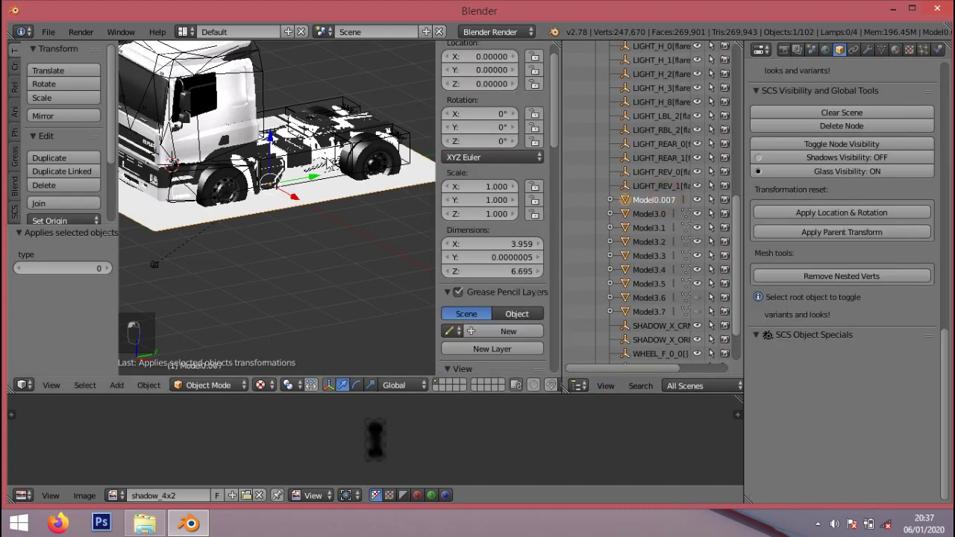
pyautogui.scroll(-3, 329, 182)
pyautogui.press('Tab')
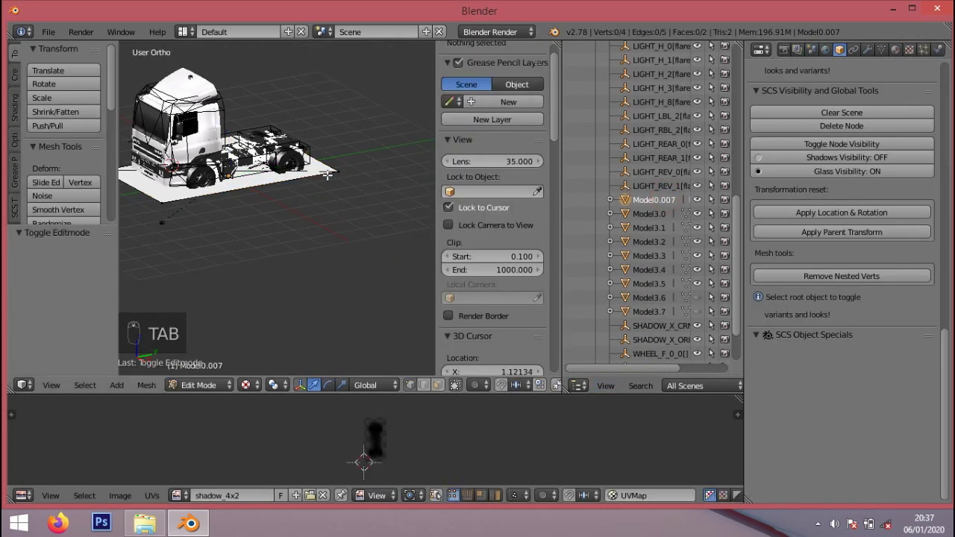
pyautogui.press('a')
pyautogui.press('a')
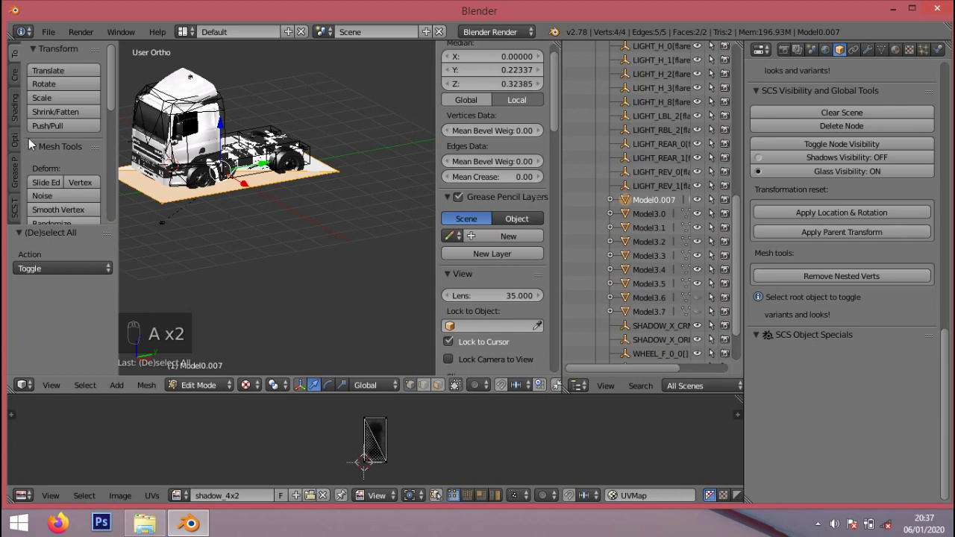
pyautogui.click(14, 110)
pyautogui.click(68, 186)
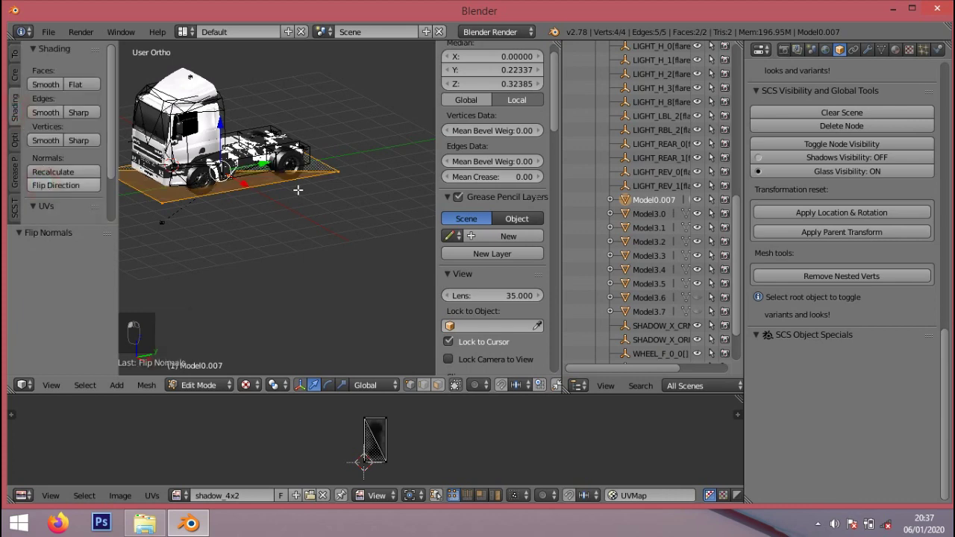
# - Clean up the flipped Model0.007 plane by removing nested vertices and applying its transformations
pyautogui.click(858, 277)
pyautogui.click(844, 213)
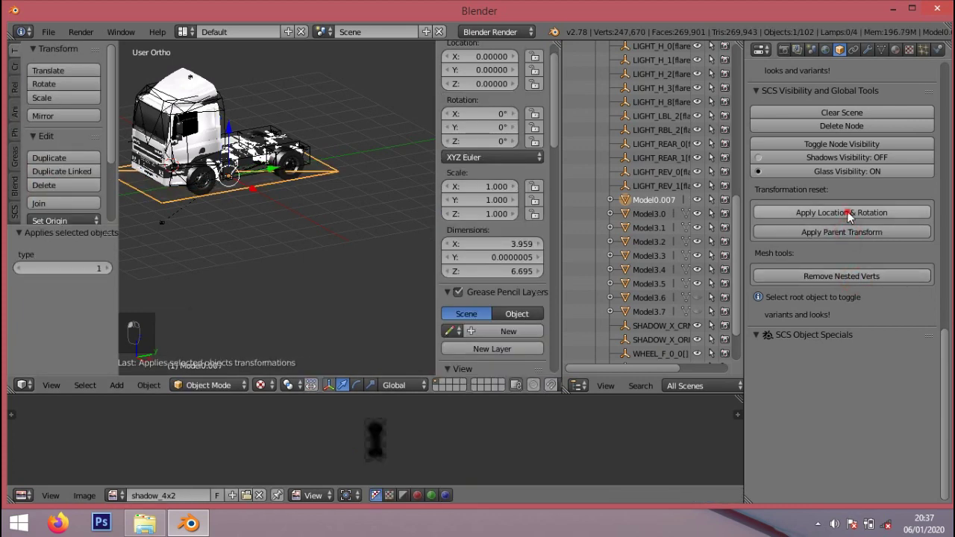
pyautogui.moveTo(351, 266); pyautogui.dragTo(186, 224, button='middle')
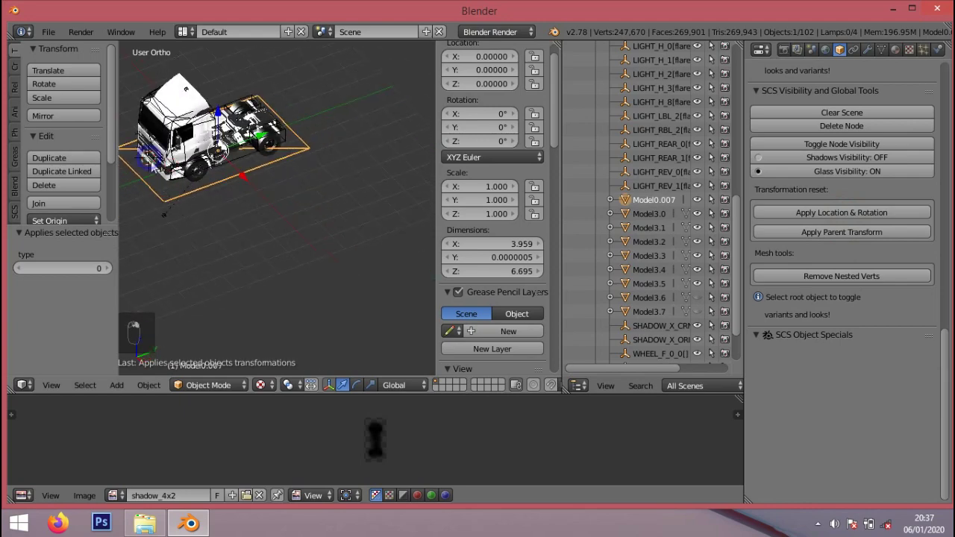
pyautogui.scroll(4, 211, 206)
pyautogui.moveTo(211, 206); pyautogui.dragTo(238, 214, button='middle')
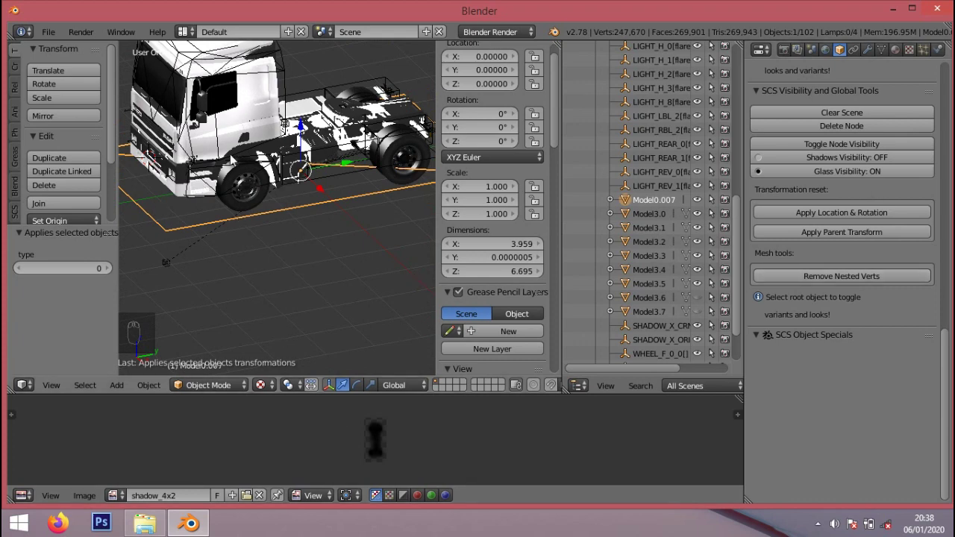
pyautogui.scroll(-2, 306, 179)
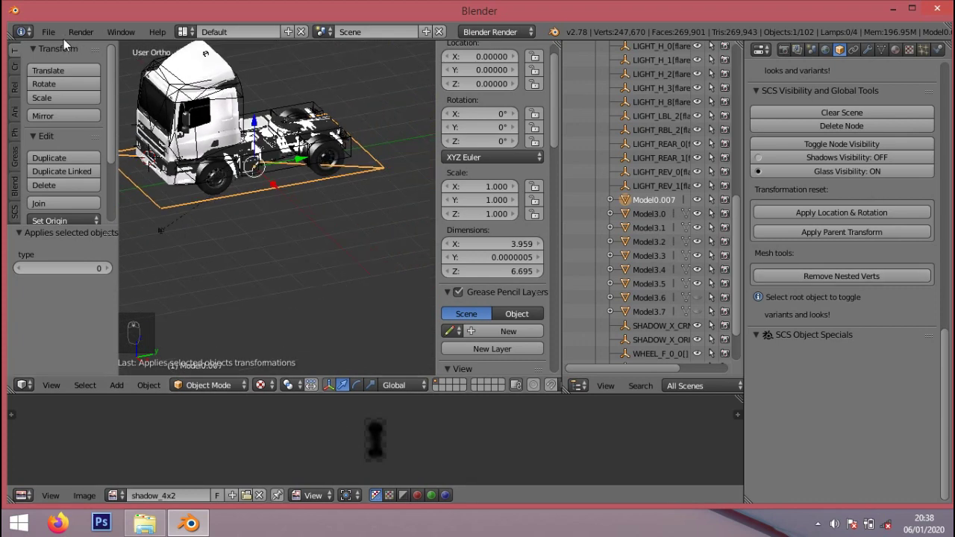
# - Delete the rear and front hierarchies from the scene
pyautogui.scroll(10, 696, 243)
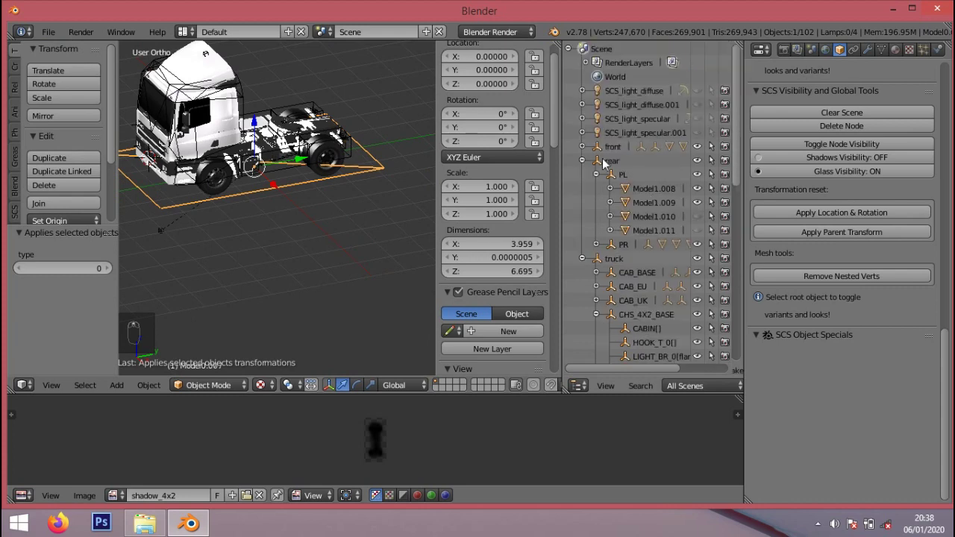
pyautogui.rightClick(612, 165)
pyautogui.click(613, 162)
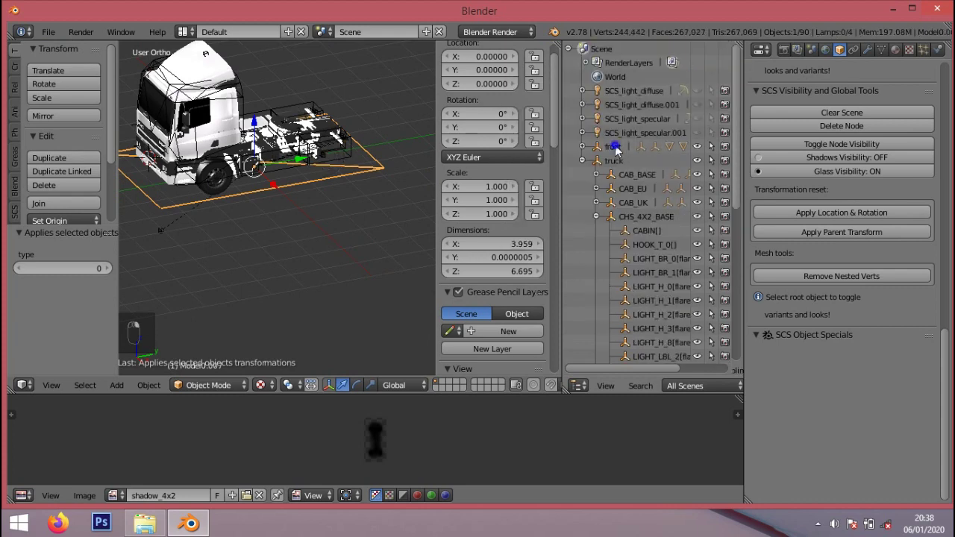
pyautogui.rightClick(615, 148)
pyautogui.click(615, 146)
# - Delete the duplicate lights SCS_light_specular.001 and SCS_light_diffuse.001 from the scene
pyautogui.rightClick(649, 133)
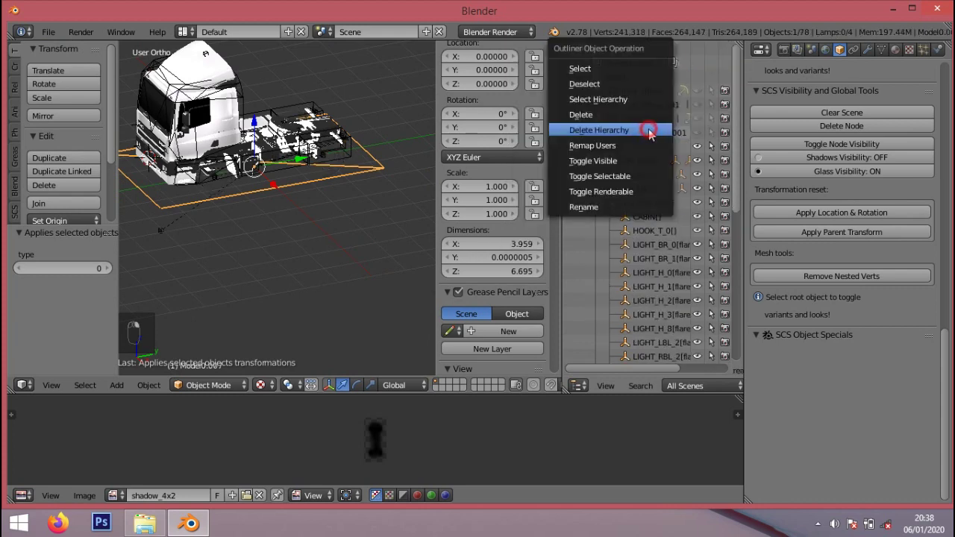
pyautogui.click(646, 130)
pyautogui.rightClick(650, 103)
pyautogui.click(647, 106)
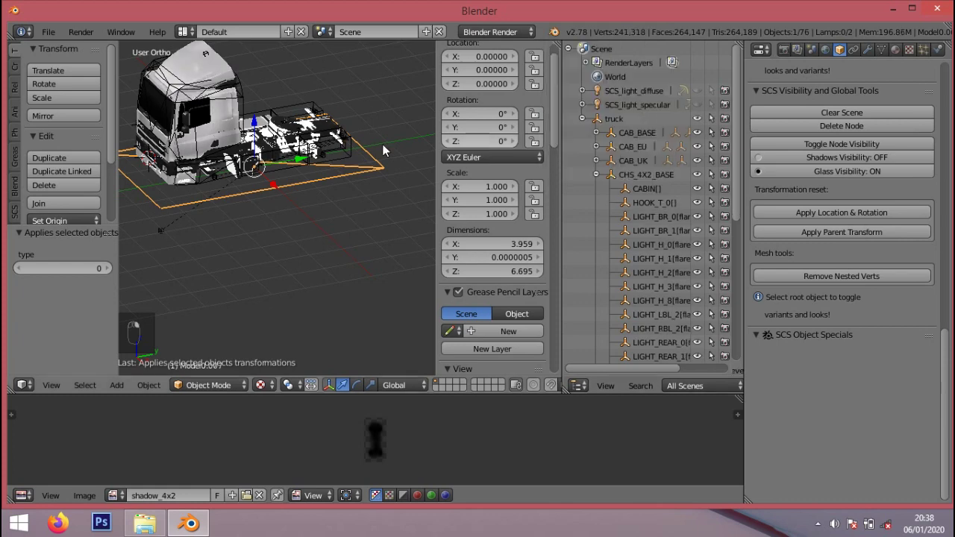
# - Remove nested vertices and reapply the transformations on Model0.007, and collapse the CHS_4X2_BASE branch under truck
pyautogui.click(827, 276)
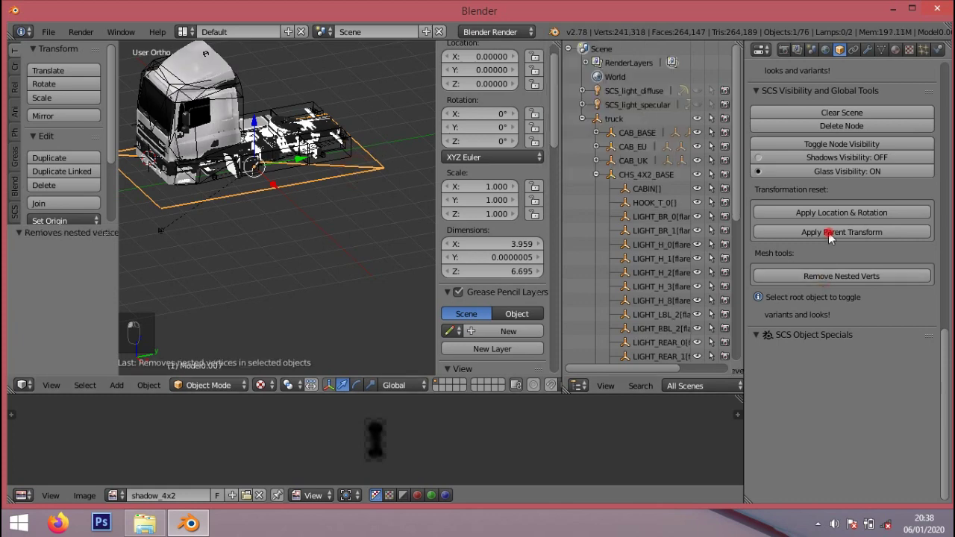
pyautogui.click(826, 212)
pyautogui.click(597, 174)
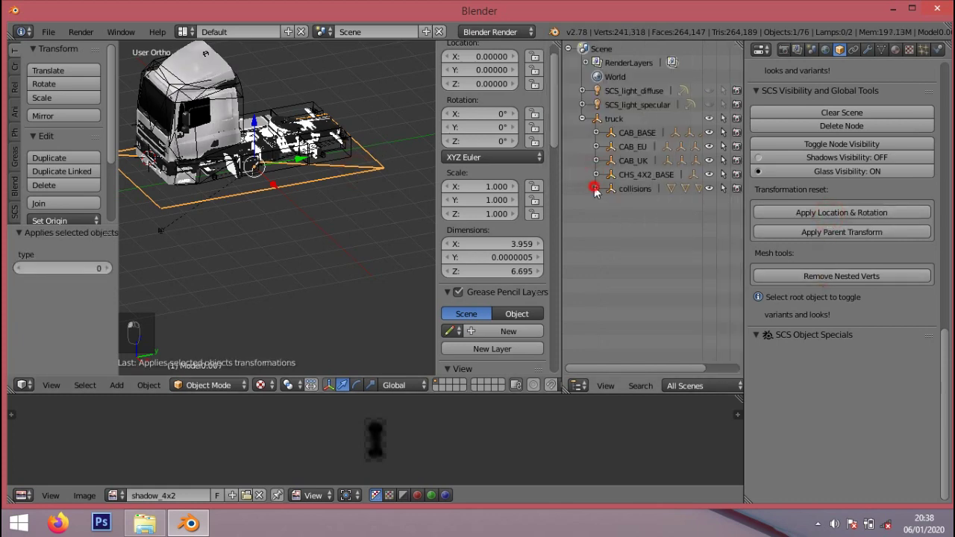
pyautogui.click(595, 188)
pyautogui.click(596, 188)
# - Start an SCS model export from a saved preset and change its export origin directory to /vehicle/truck/daf_cf/
pyautogui.click(48, 31)
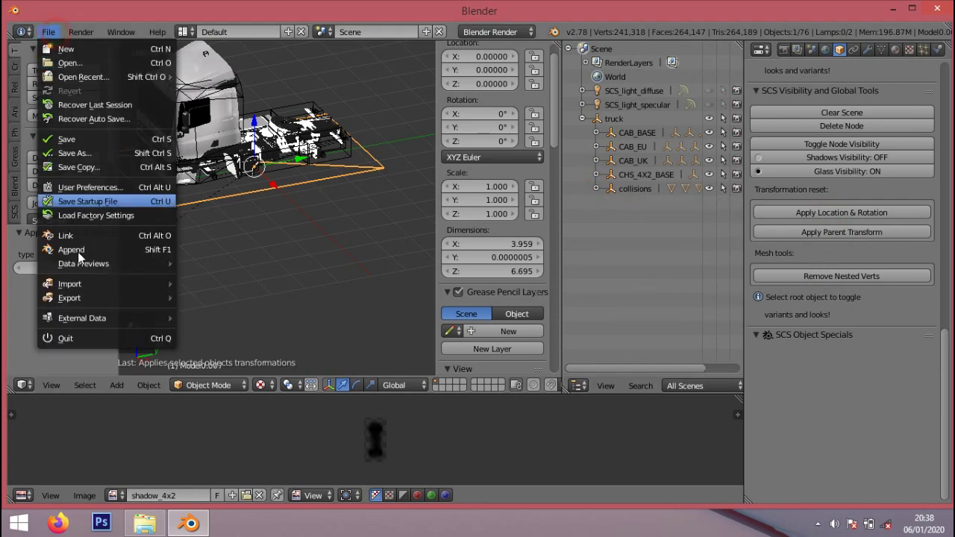
pyautogui.moveTo(75, 297)
pyautogui.click(254, 323)
pyautogui.click(81, 283)
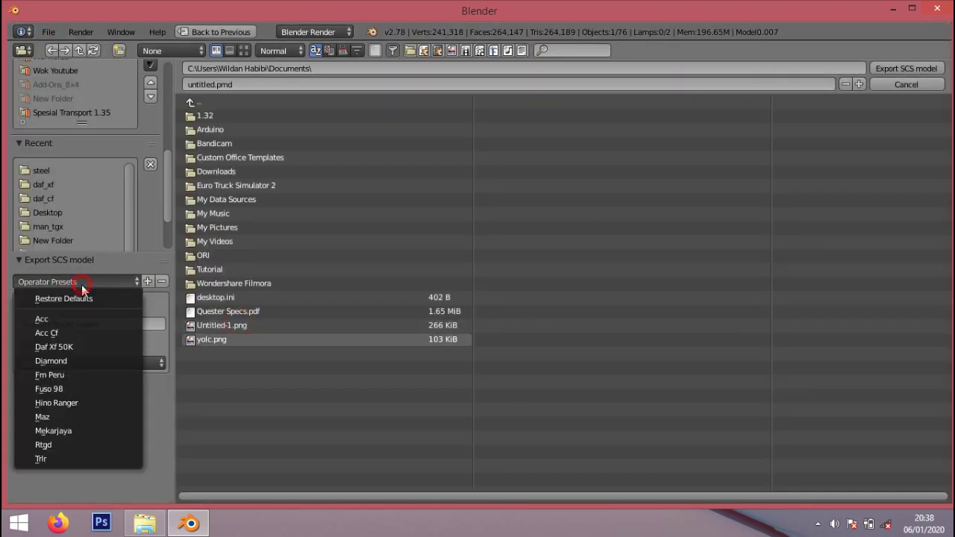
pyautogui.click(71, 346)
pyautogui.click(77, 324)
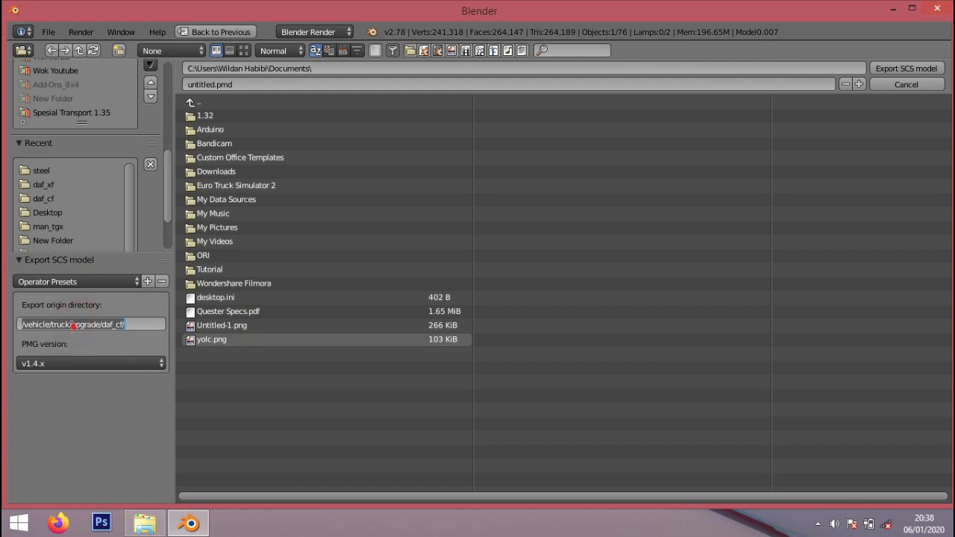
pyautogui.moveTo(72, 326); pyautogui.dragTo(100, 326)
pyautogui.press('BackSpace')
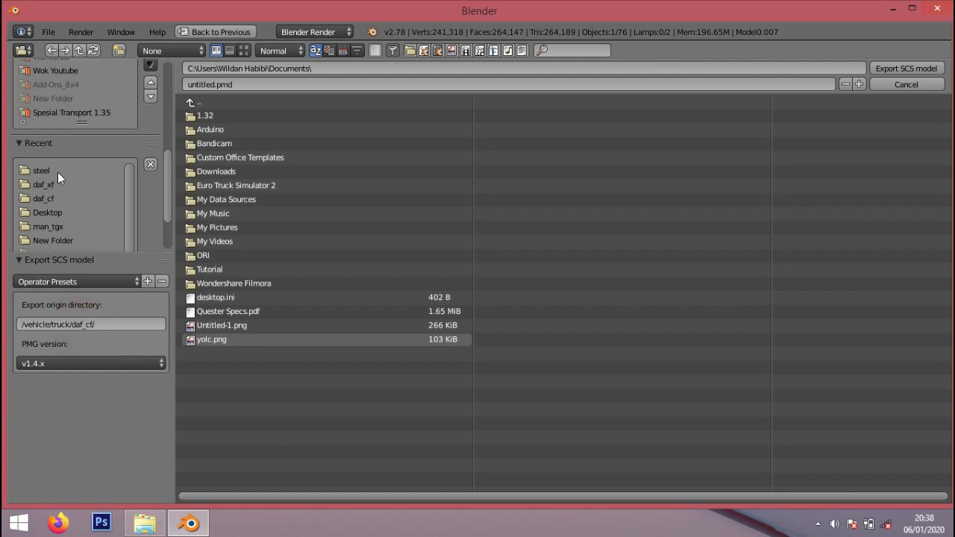
# - Export the SCS model as untitled.pmd into the New Folder inside the desktop's daf_cf85 folder
pyautogui.scroll(-1, 62, 221)
pyautogui.click(63, 213)
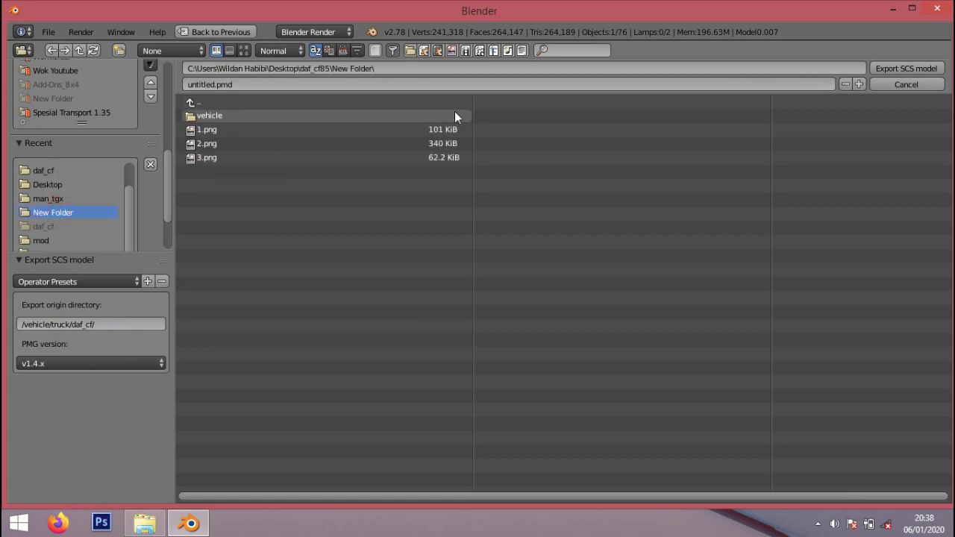
pyautogui.click(936, 69)
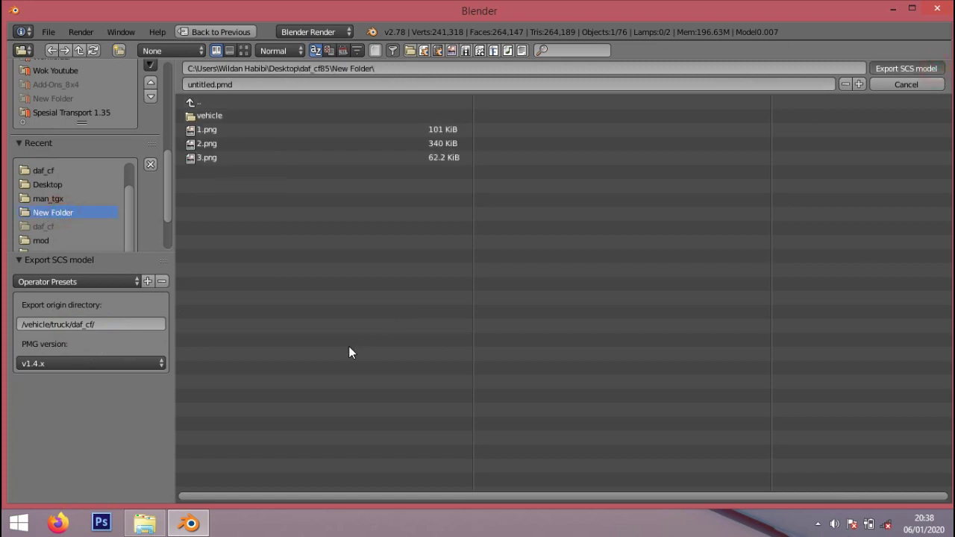
pyautogui.rightClick(203, 528)
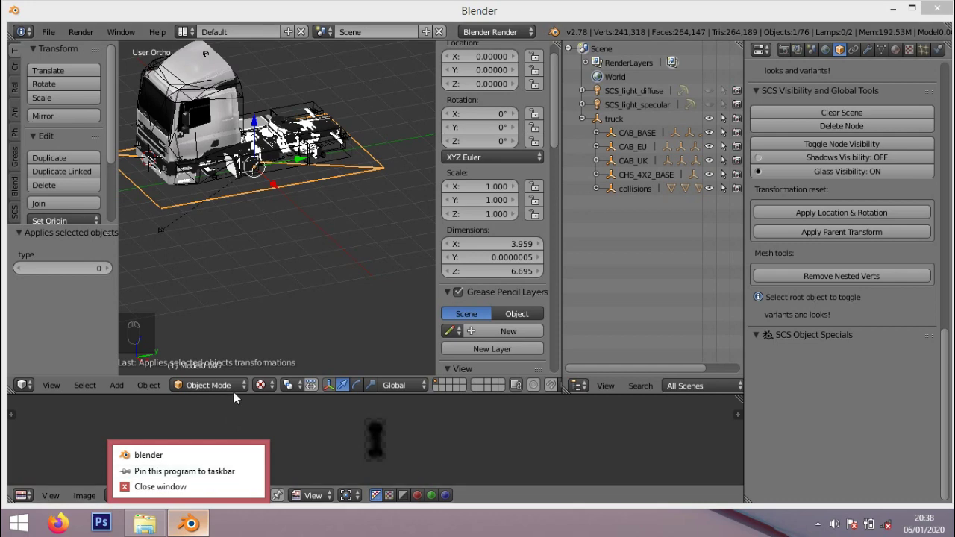
# - Review the export messages about the textures in the system console, then minimize the console window
pyautogui.click(120, 31)
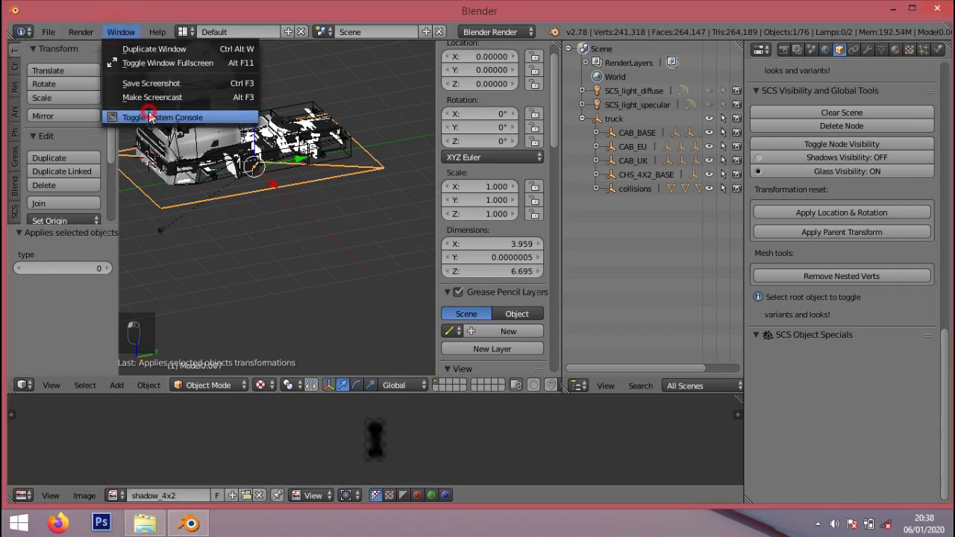
pyautogui.click(149, 117)
pyautogui.scroll(5, 250, 159)
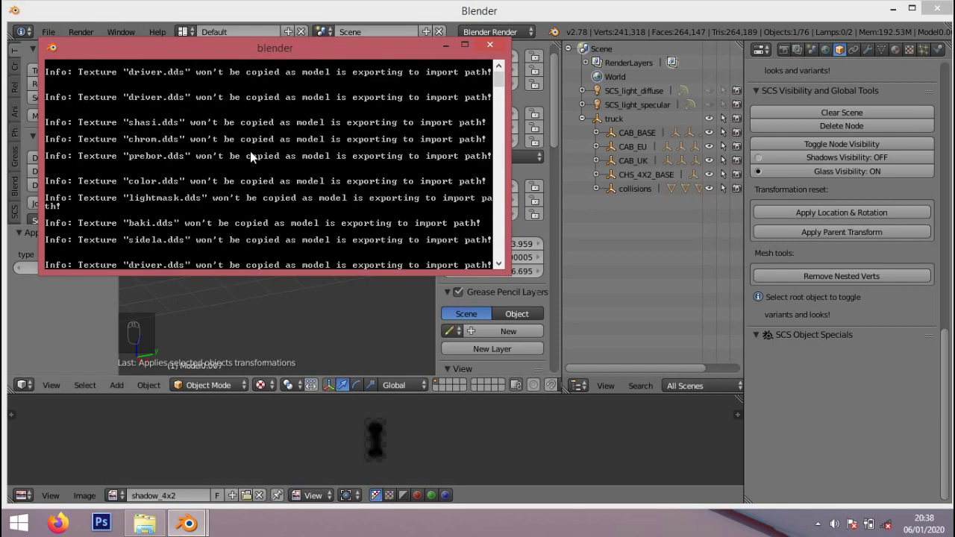
pyautogui.scroll(-5, 250, 151)
pyautogui.scroll(4, 273, 98)
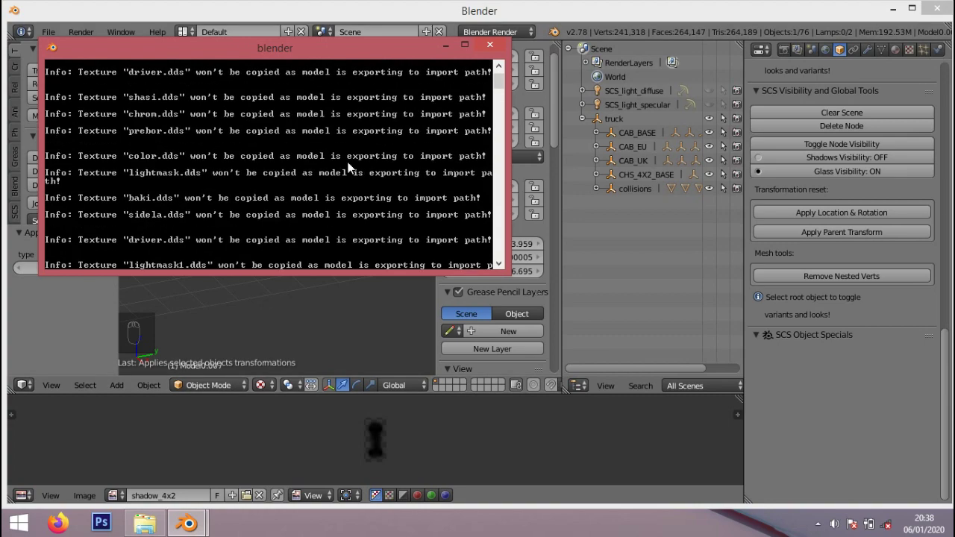
pyautogui.click(446, 47)
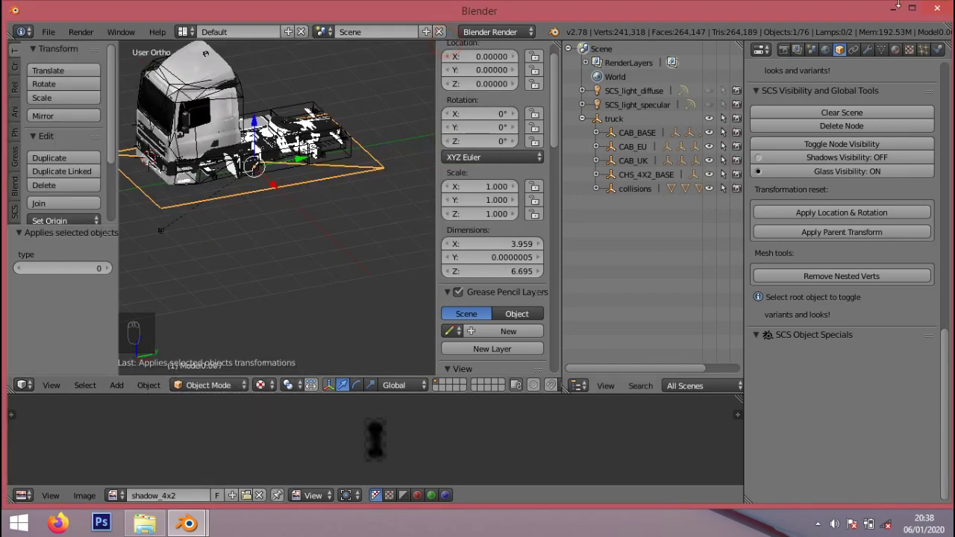
# - Switch to File Explorer and open the template eut2.fakeshadow.fx.txt from F:\Workfolder\Material in Notepad++
pyautogui.click(893, 9)
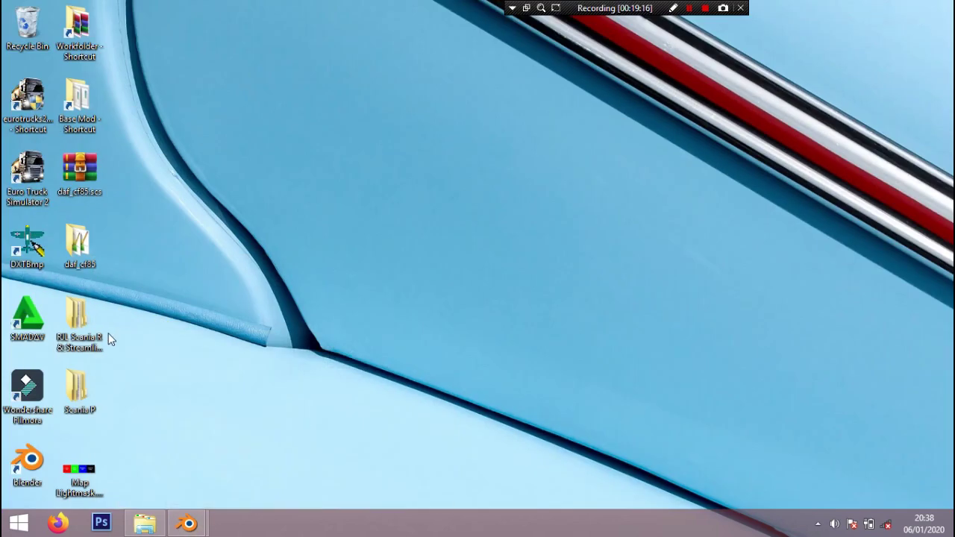
pyautogui.click(150, 525)
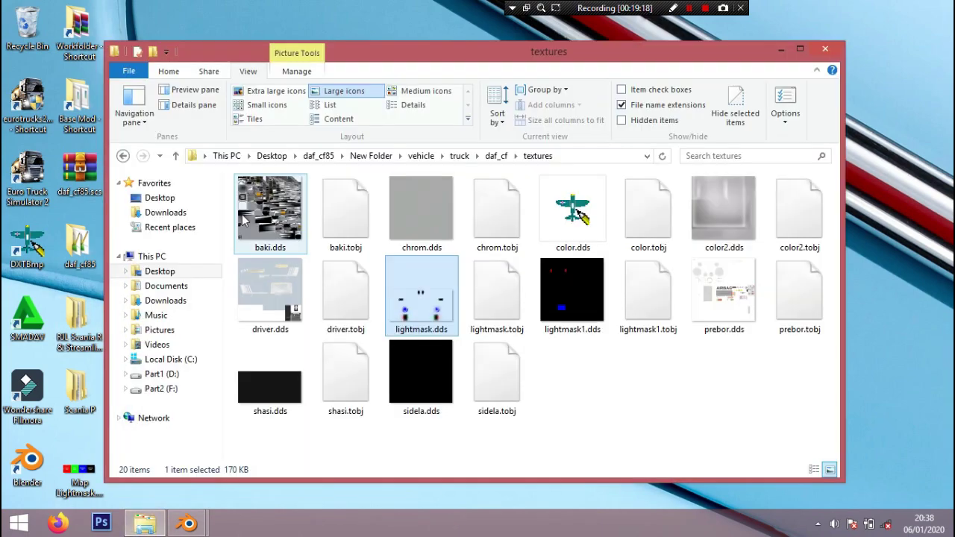
pyautogui.click(161, 388)
pyautogui.click(314, 214)
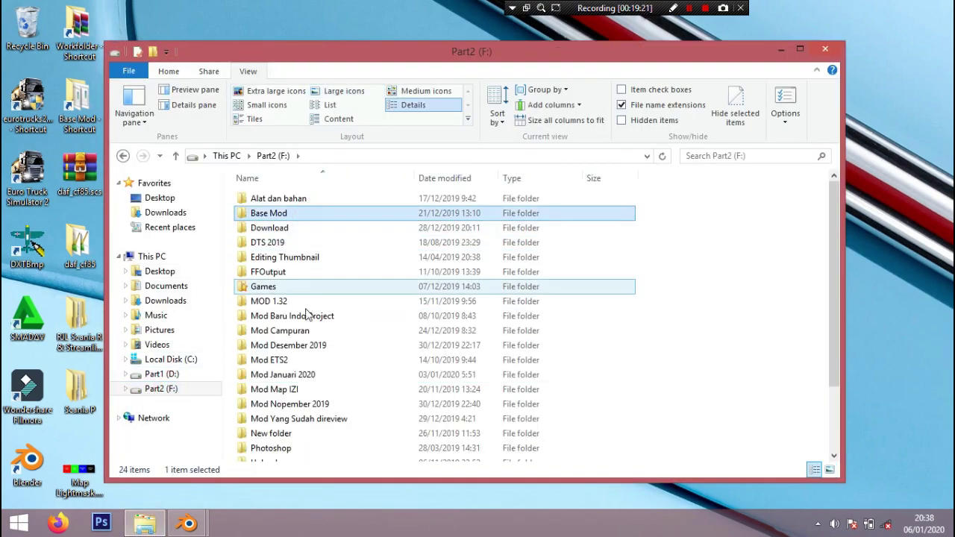
pyautogui.scroll(-2, 308, 433)
pyautogui.click(307, 411)
pyautogui.doubleClick(307, 412)
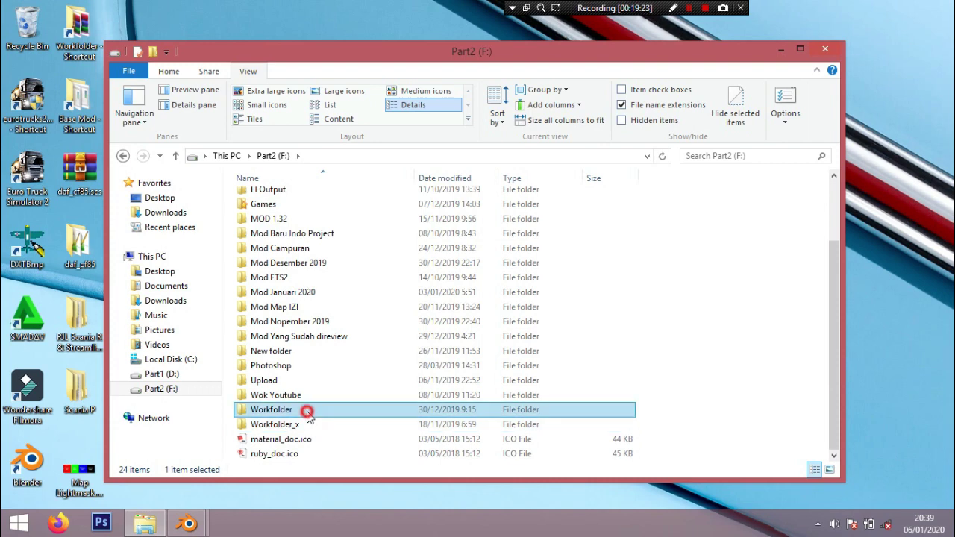
pyautogui.doubleClick(309, 277)
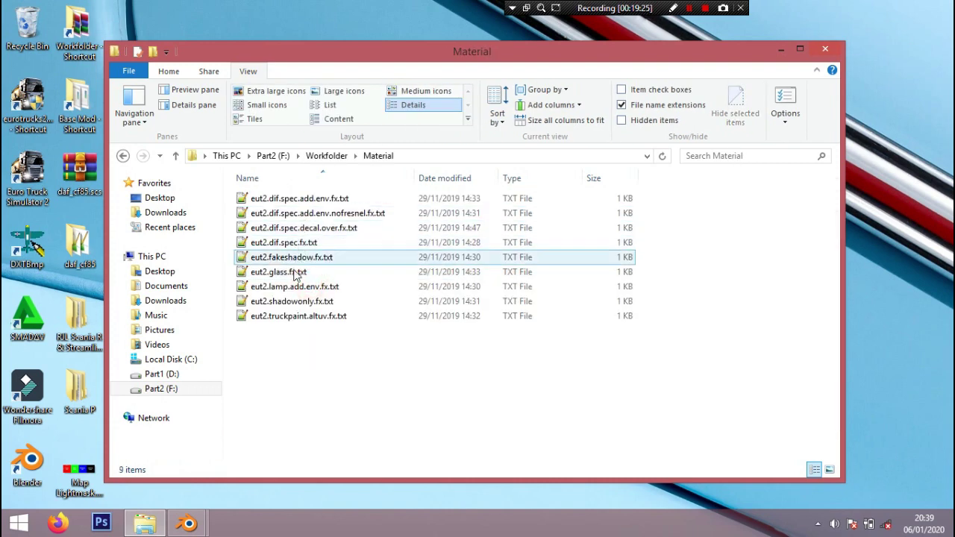
pyautogui.doubleClick(293, 257)
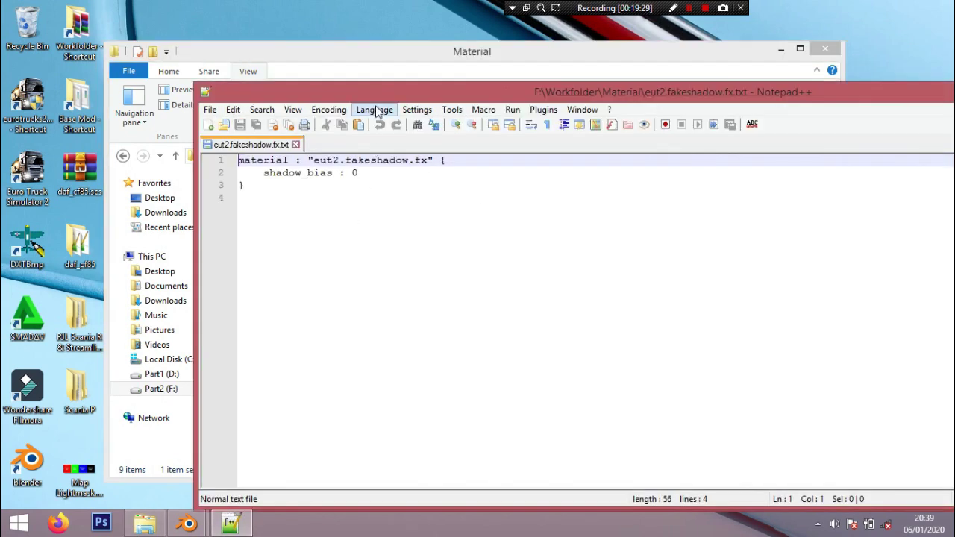
pyautogui.moveTo(396, 93); pyautogui.dragTo(499, 92)
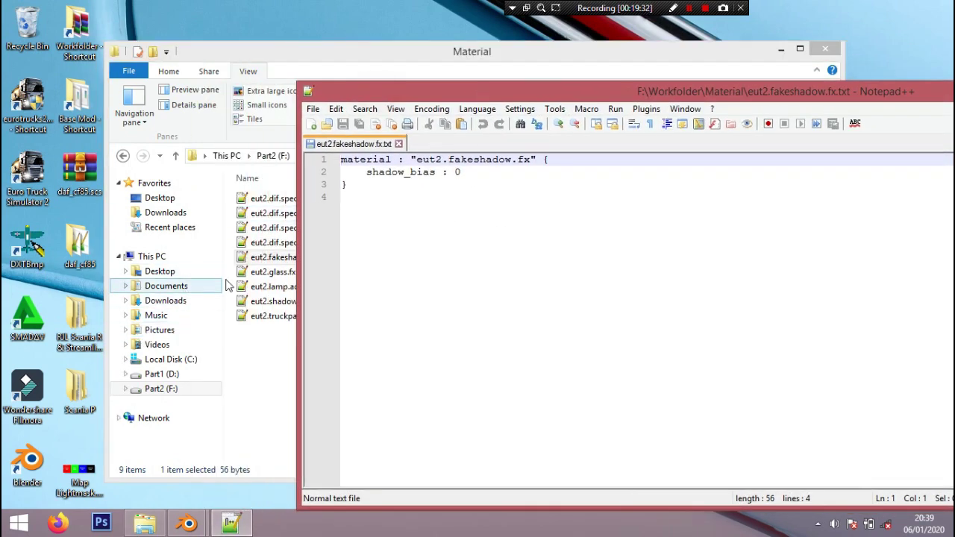
# - Open the exported fakeshadow material from the desktop's daf_cf85\New Folder\vehicle\truck\daf_cf\materials folder in Notepad++
pyautogui.click(782, 49)
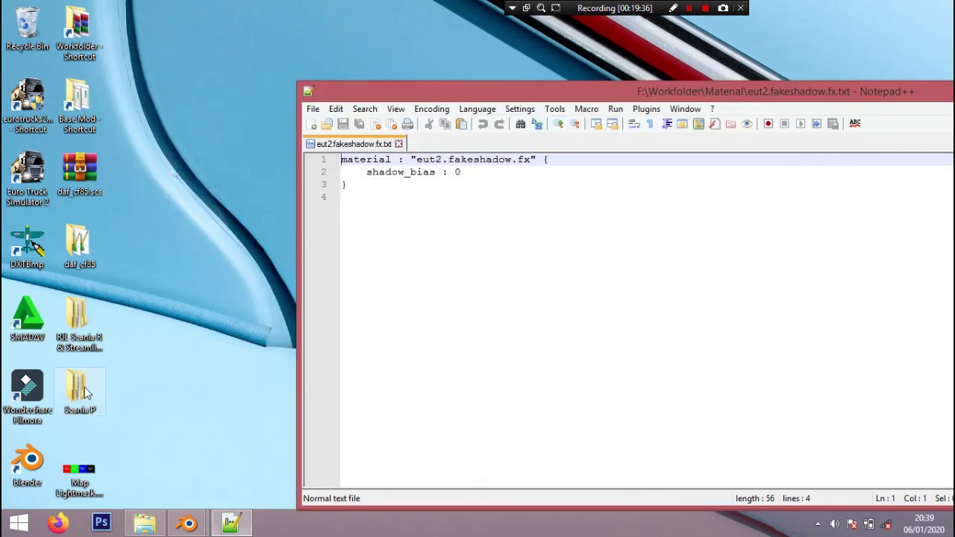
pyautogui.doubleClick(77, 244)
pyautogui.click(323, 245)
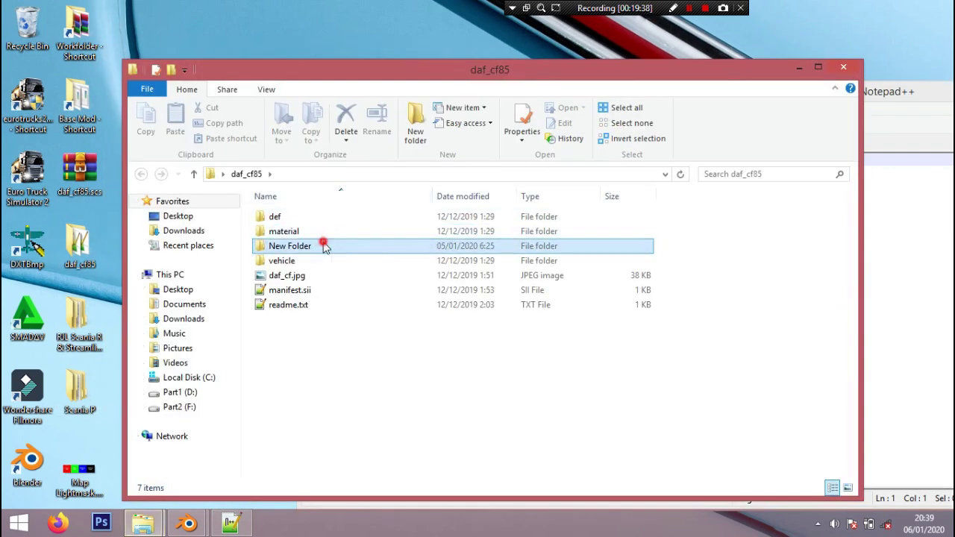
pyautogui.doubleClick(323, 246)
pyautogui.doubleClick(311, 196)
pyautogui.doubleClick(309, 216)
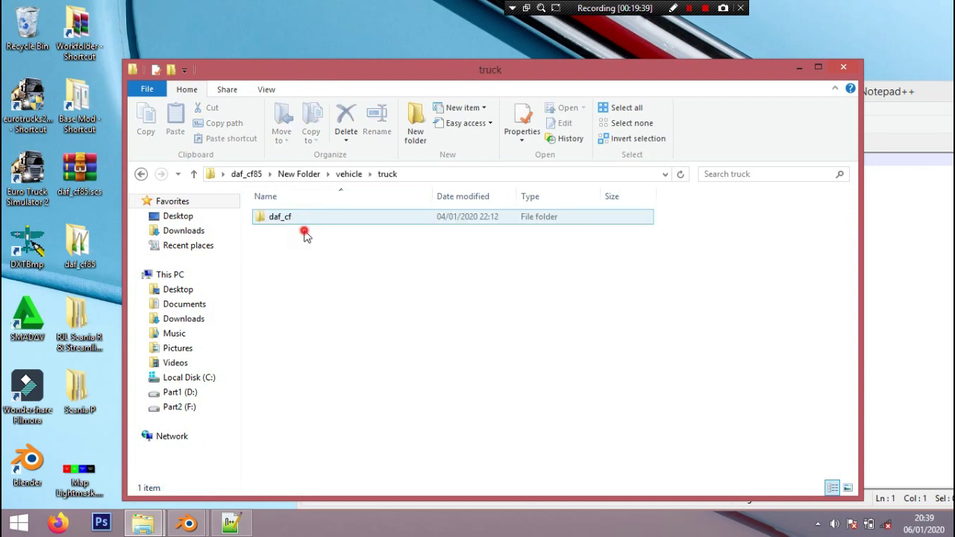
pyautogui.doubleClick(305, 218)
pyautogui.doubleClick(304, 216)
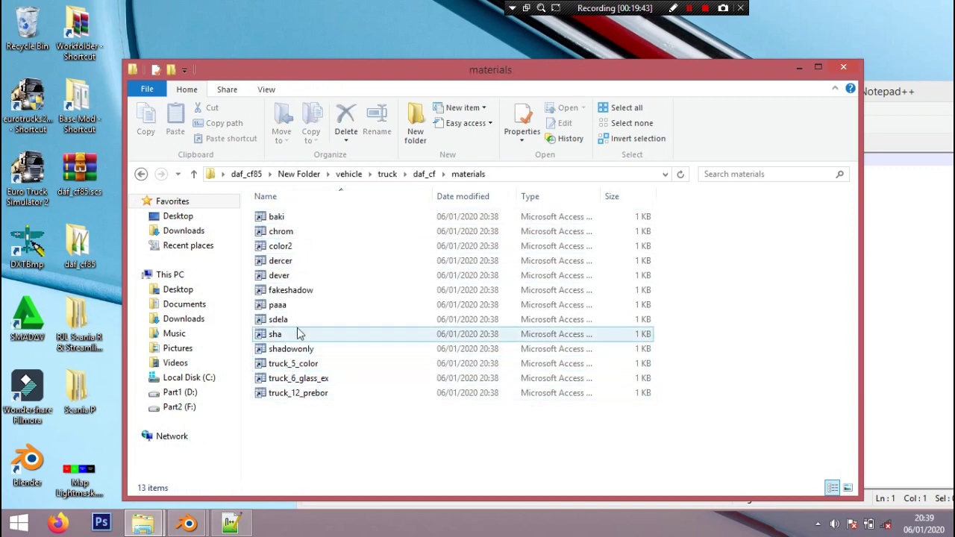
pyautogui.doubleClick(306, 297)
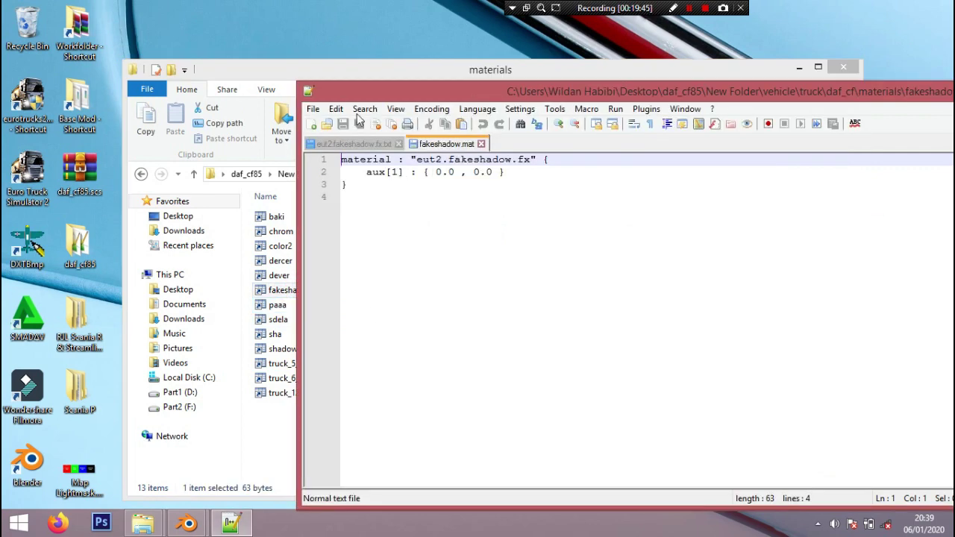
# - Replace the contents of fakeshadow.mat with the eut2.fakeshadow.fx template using shadow_bias : 0, and save the file
pyautogui.click(365, 142)
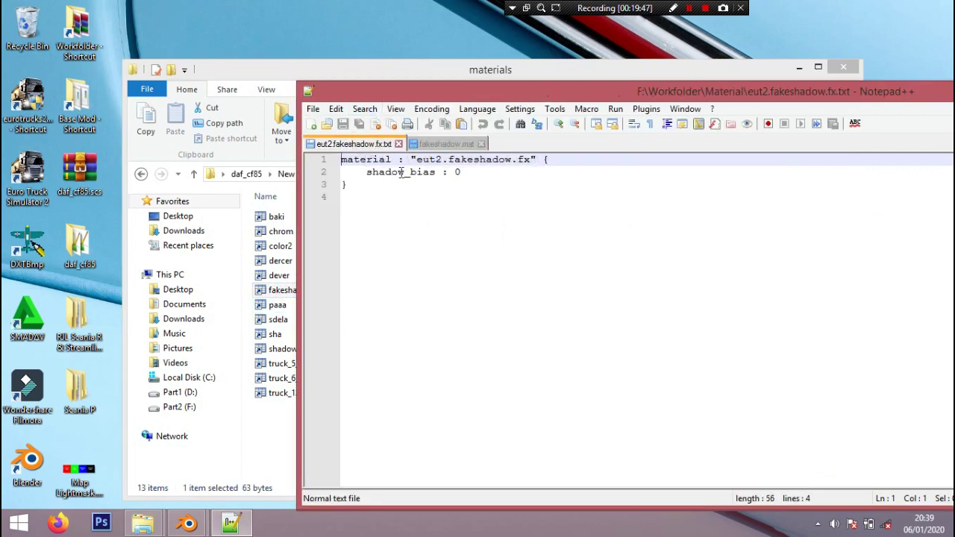
pyautogui.hotkey('ctrl', 'a')
pyautogui.hotkey('ctrl', 'c')
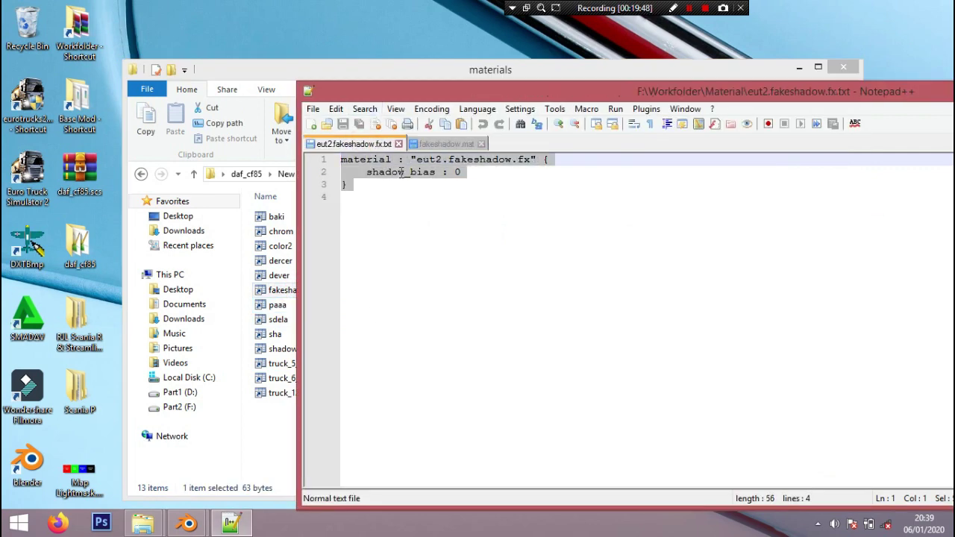
pyautogui.click(466, 144)
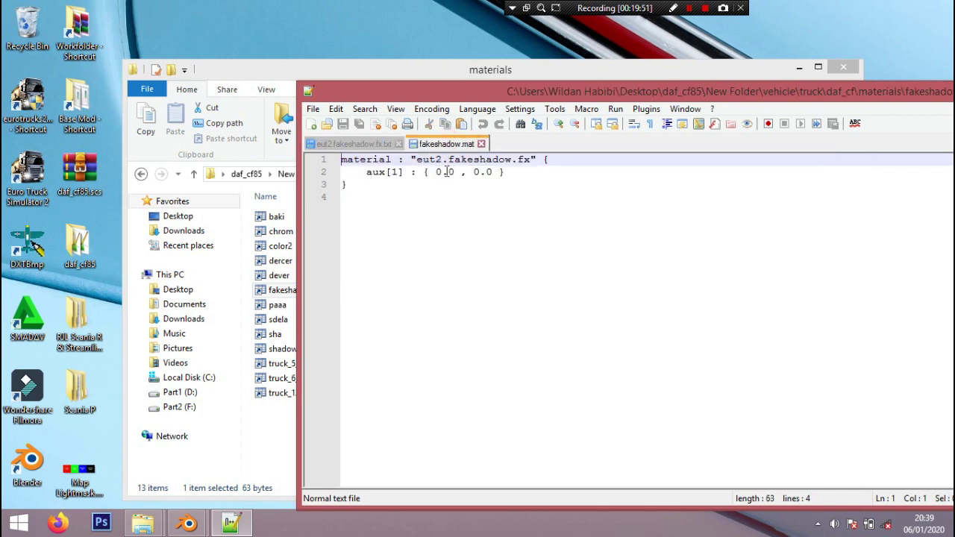
pyautogui.hotkey('ctrl', 'v')
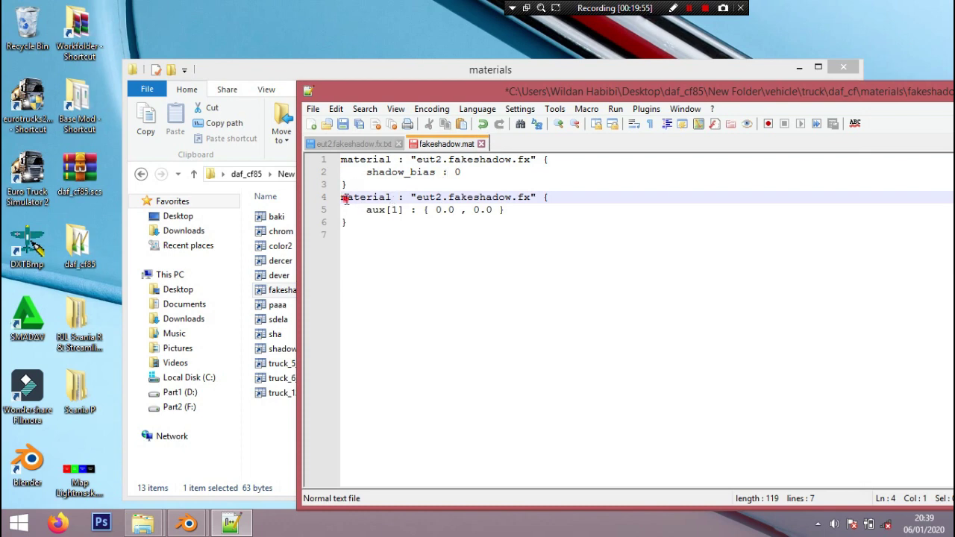
pyautogui.moveTo(343, 198); pyautogui.dragTo(366, 229)
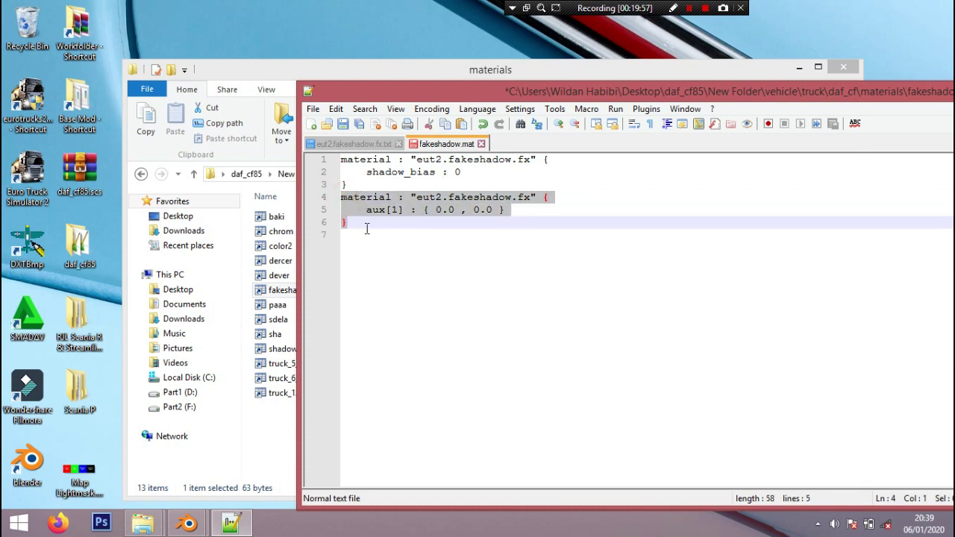
pyautogui.press('BackSpace')
pyautogui.press('BackSpace')
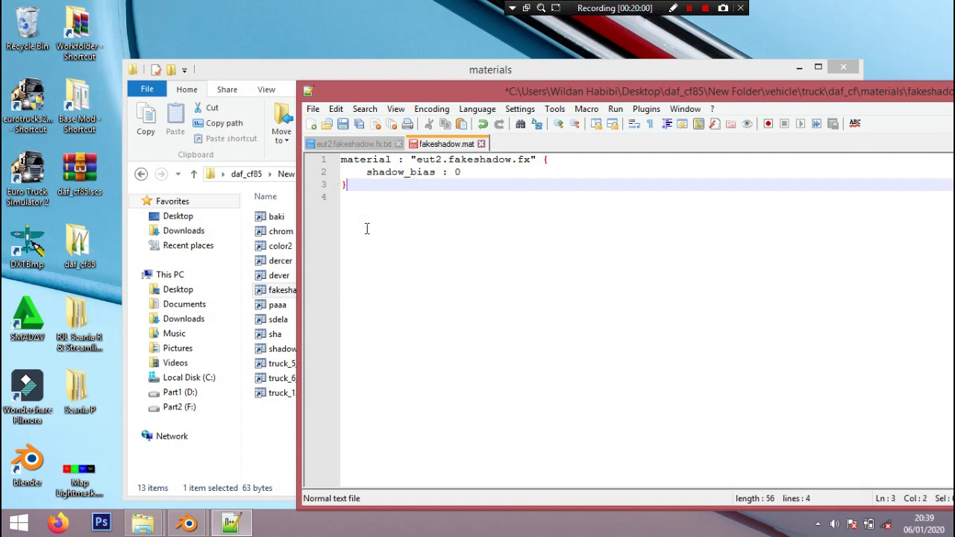
pyautogui.hotkey('ctrl', 's')
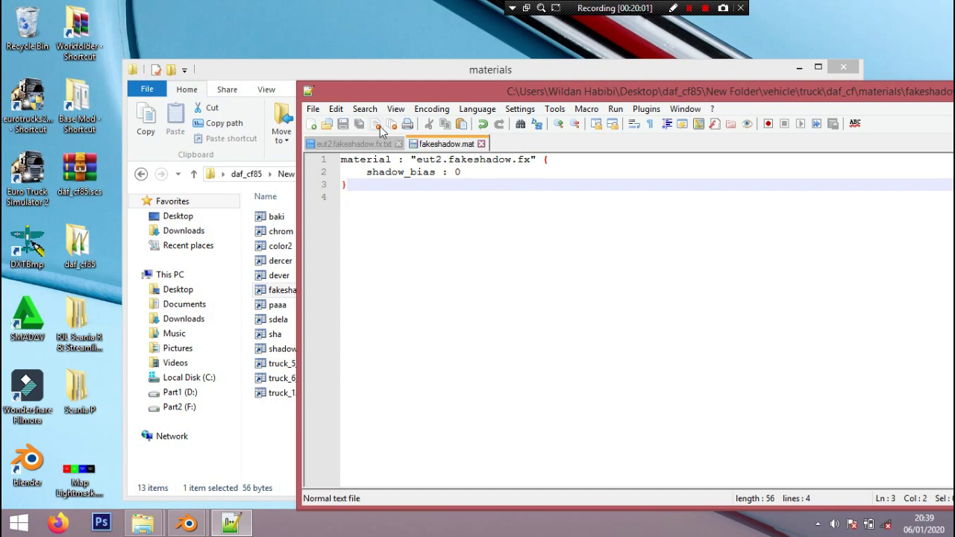
# - Close all open files and Notepad++, minimize the materials folder and switch back to Blender
pyautogui.click(390, 124)
pyautogui.moveTo(522, 92); pyautogui.dragTo(603, 126)
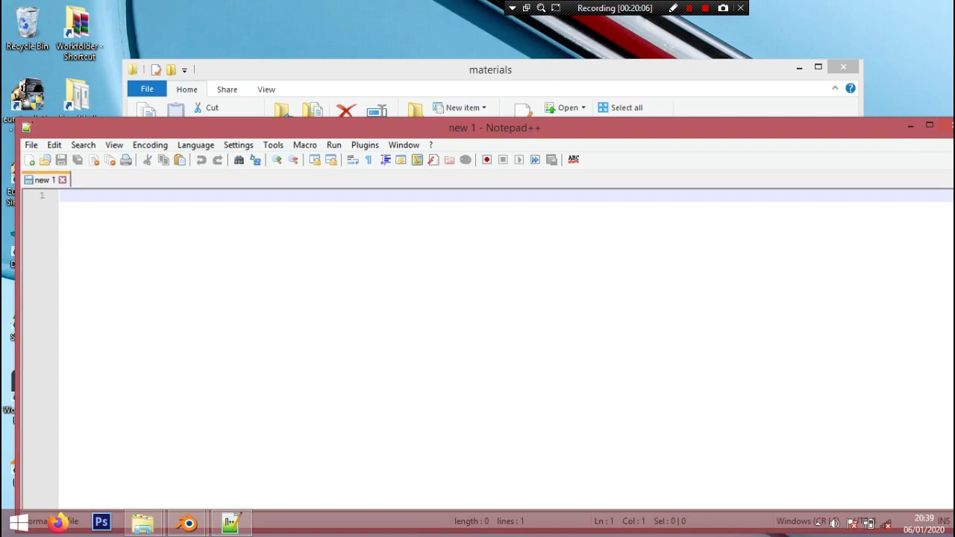
pyautogui.click(946, 126)
pyautogui.click(803, 66)
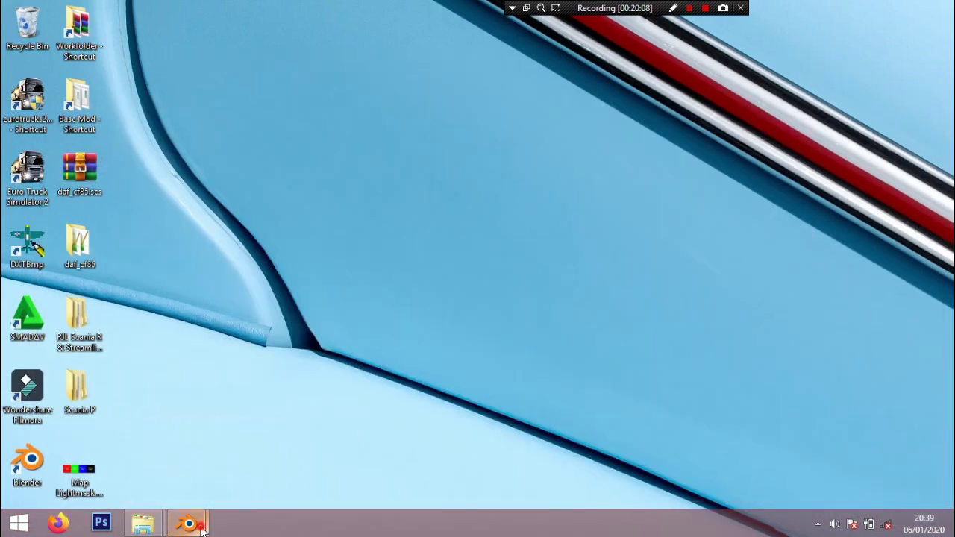
pyautogui.moveTo(187, 522)
pyautogui.click(167, 476)
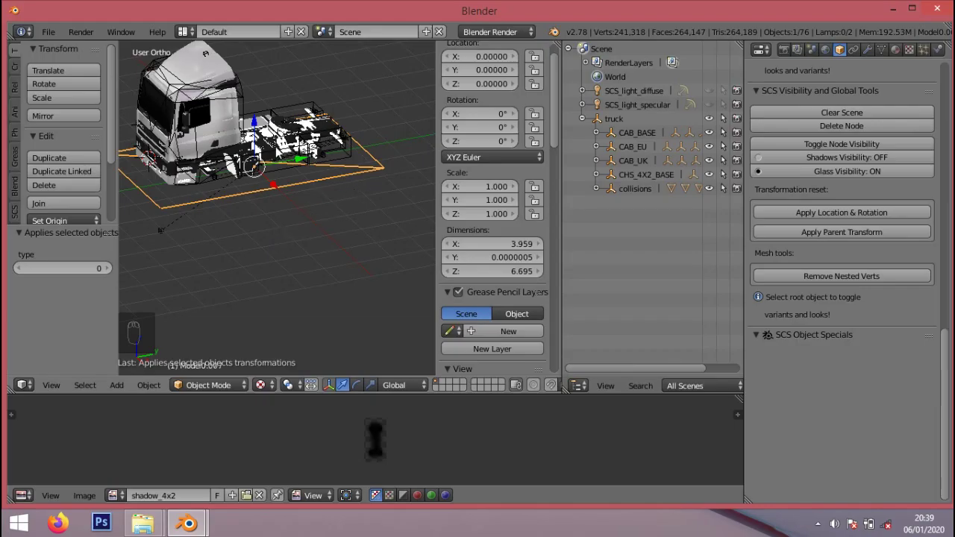
# - Import the SCS model ui_shadow_4x2.pmd from F:\Base Mod\BASE\vehicle\truck\daf_xf
pyautogui.click(48, 31)
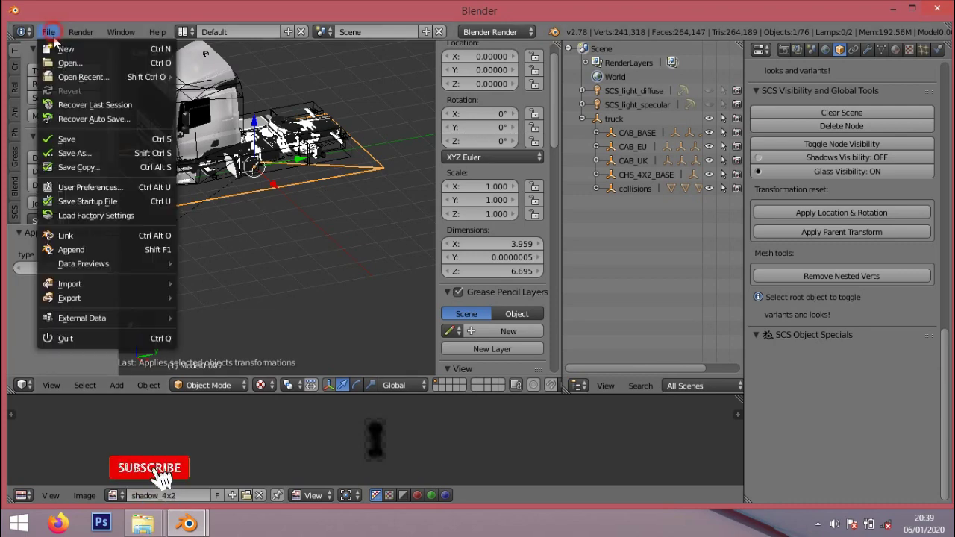
pyautogui.moveTo(111, 284)
pyautogui.click(229, 311)
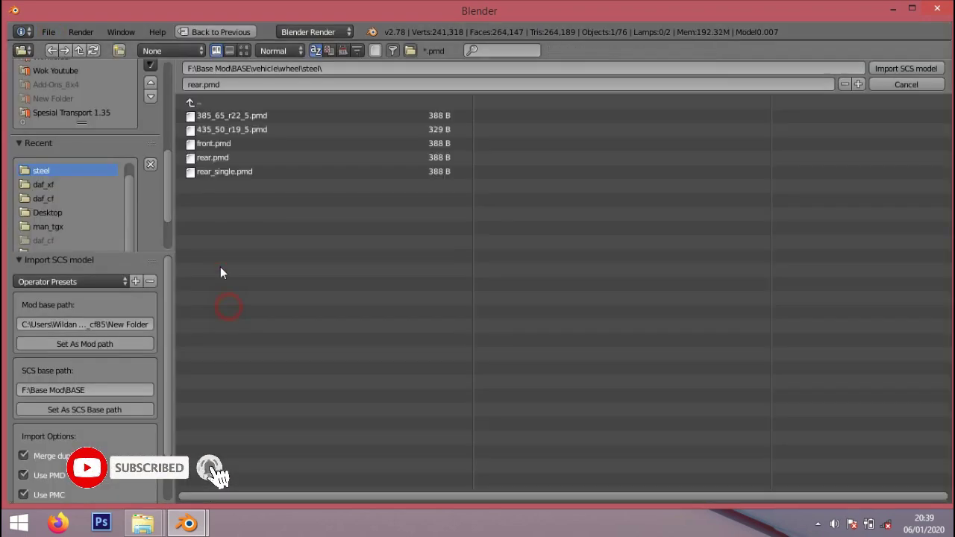
pyautogui.click(225, 102)
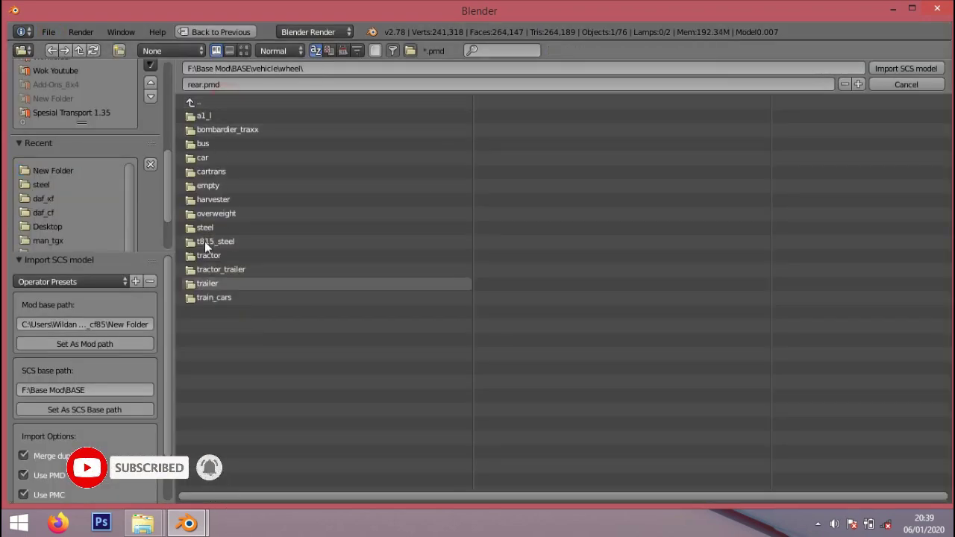
pyautogui.click(227, 101)
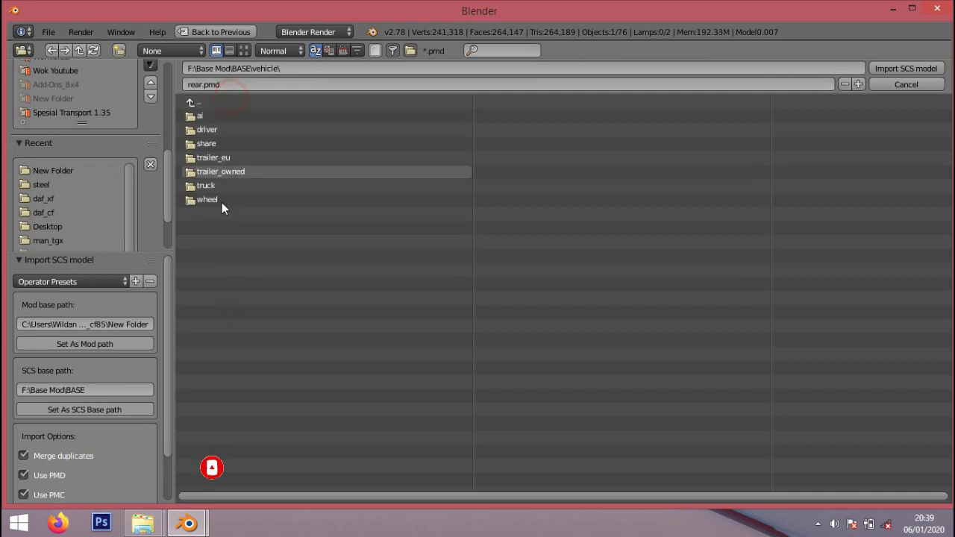
pyautogui.click(216, 186)
pyautogui.click(226, 117)
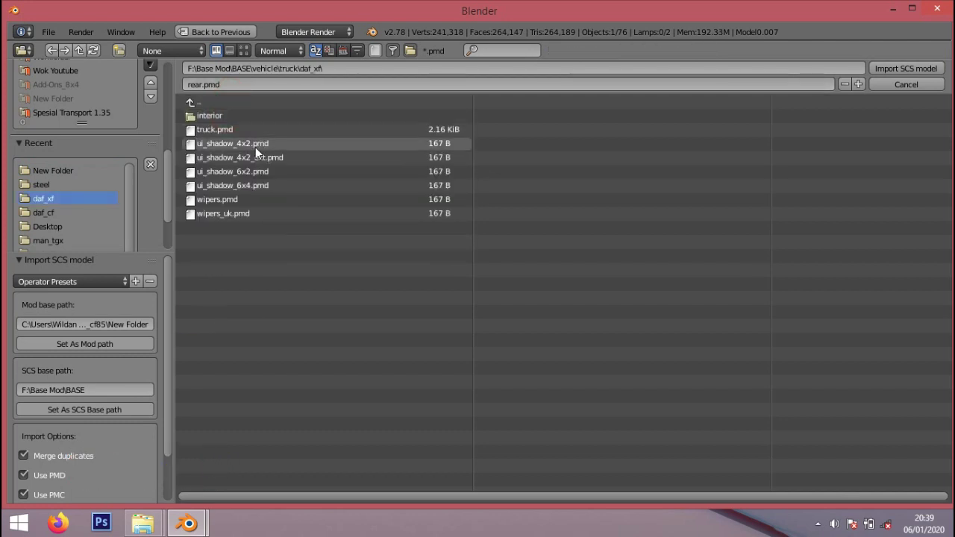
pyautogui.click(915, 69)
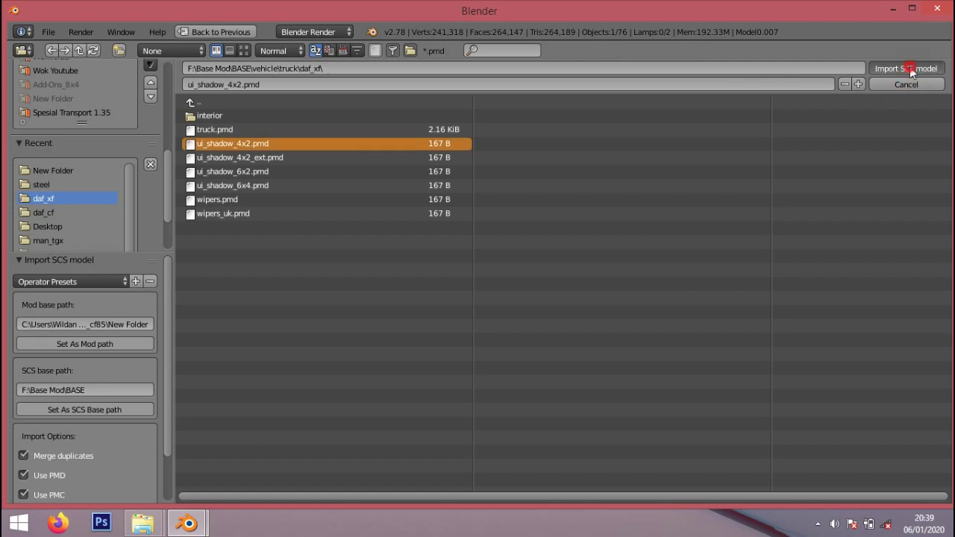
# - Delete the duplicate lights SCS_light_diffuse.001 and SCS_light_specular.001 from the scene
pyautogui.rightClick(626, 112)
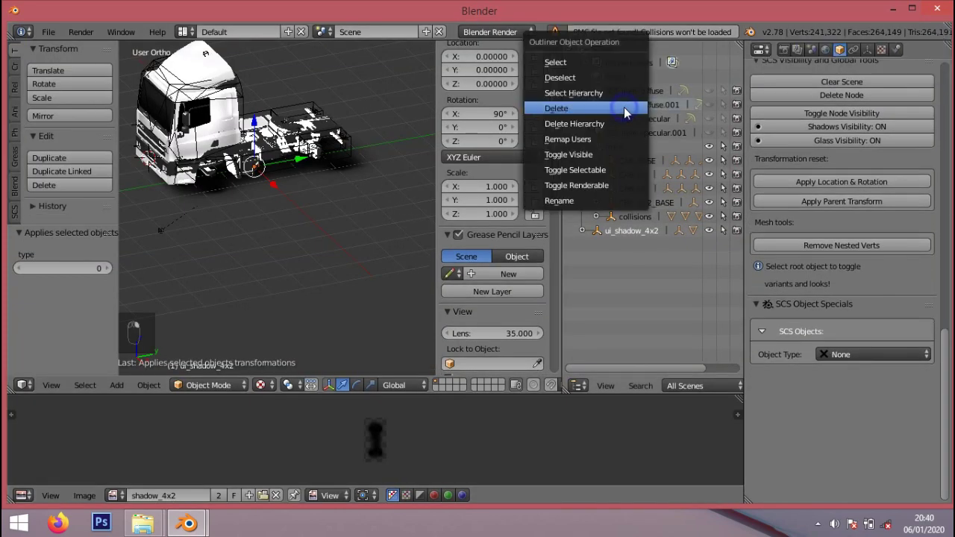
pyautogui.click(625, 110)
pyautogui.rightClick(655, 121)
pyautogui.click(657, 122)
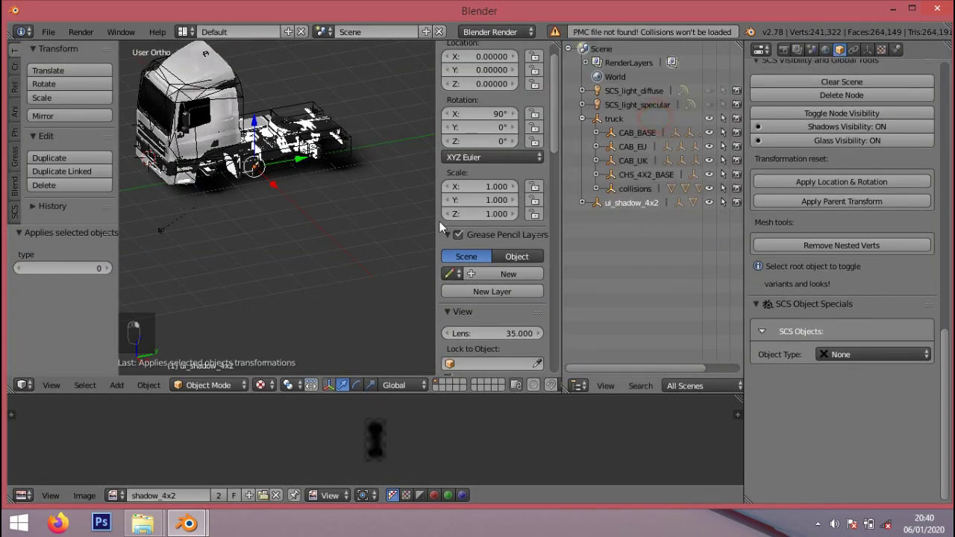
# - Detach the shadow mesh Model0.007 from CHS_4X2_BASE by moving it out of the truck hierarchy to the scene root
pyautogui.click(596, 174)
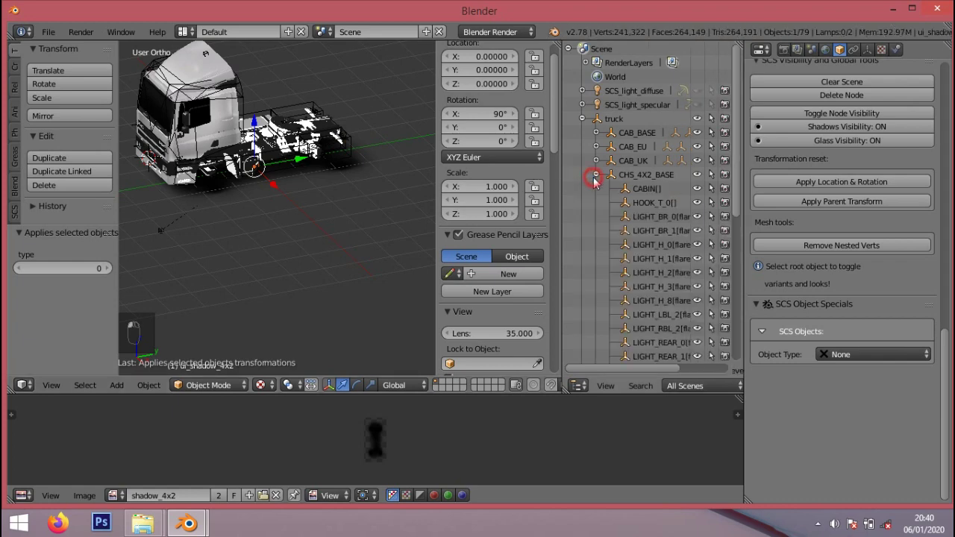
pyautogui.scroll(-5, 651, 199)
pyautogui.scroll(-4, 653, 216)
pyautogui.click(655, 157)
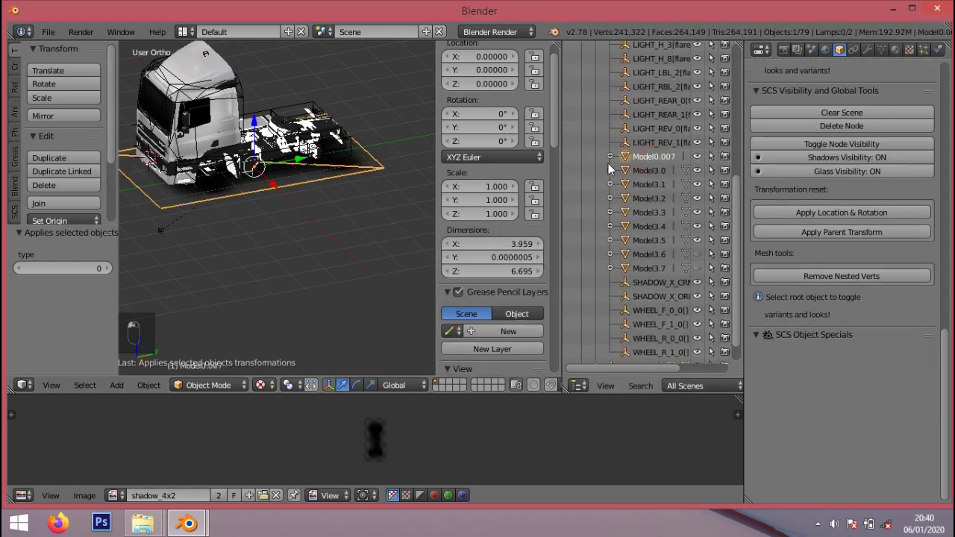
pyautogui.scroll(-1, 627, 160)
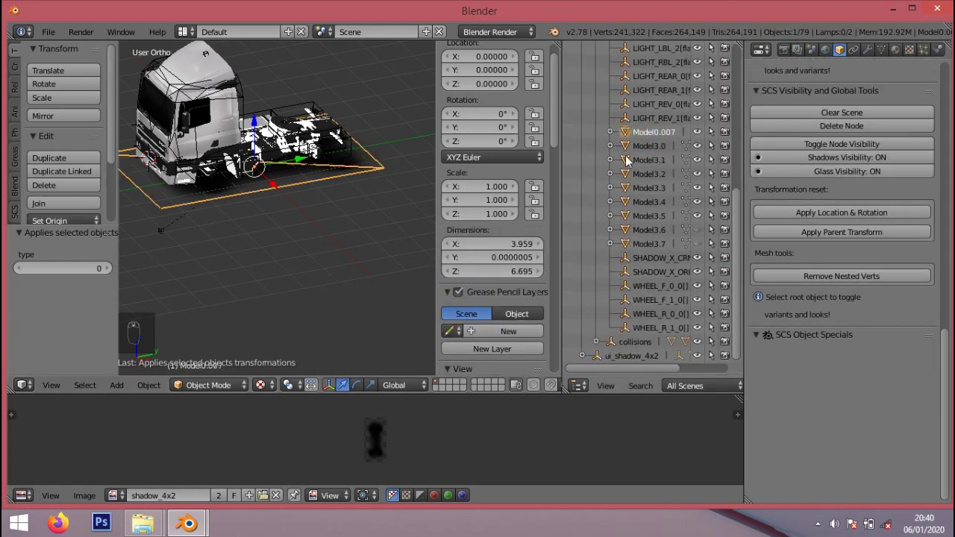
pyautogui.moveTo(623, 135); pyautogui.dragTo(576, 338)
# - Delete the truck root object together with its whole hierarchy
pyautogui.scroll(10, 626, 150)
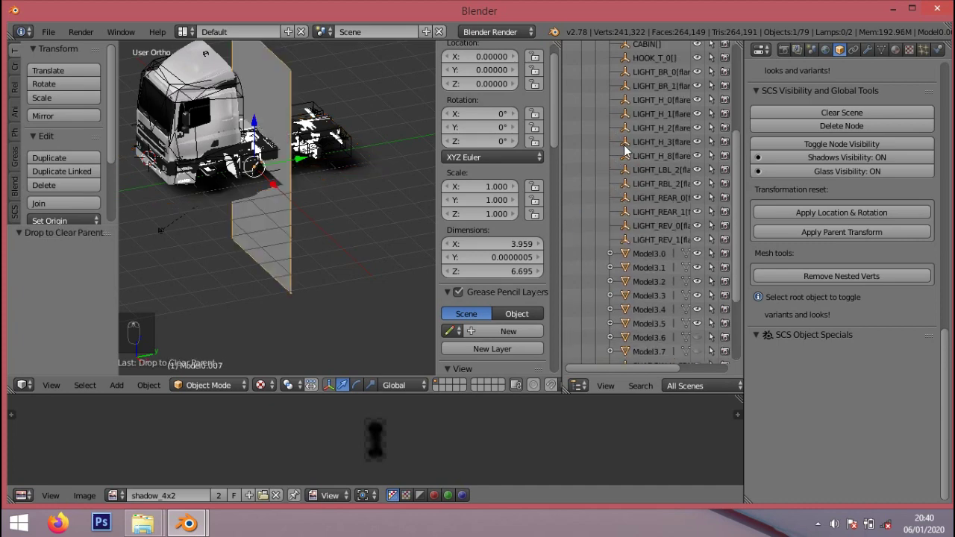
pyautogui.rightClick(618, 134)
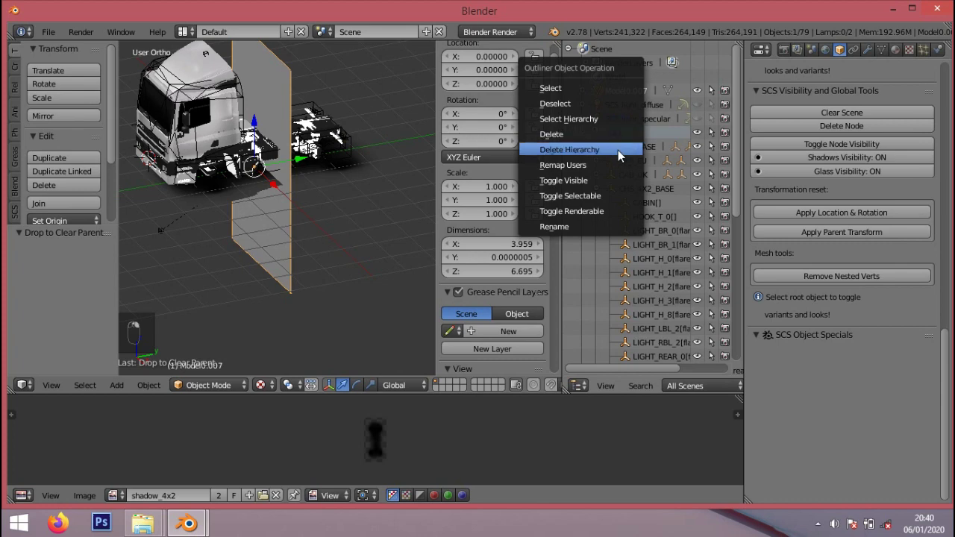
pyautogui.click(569, 149)
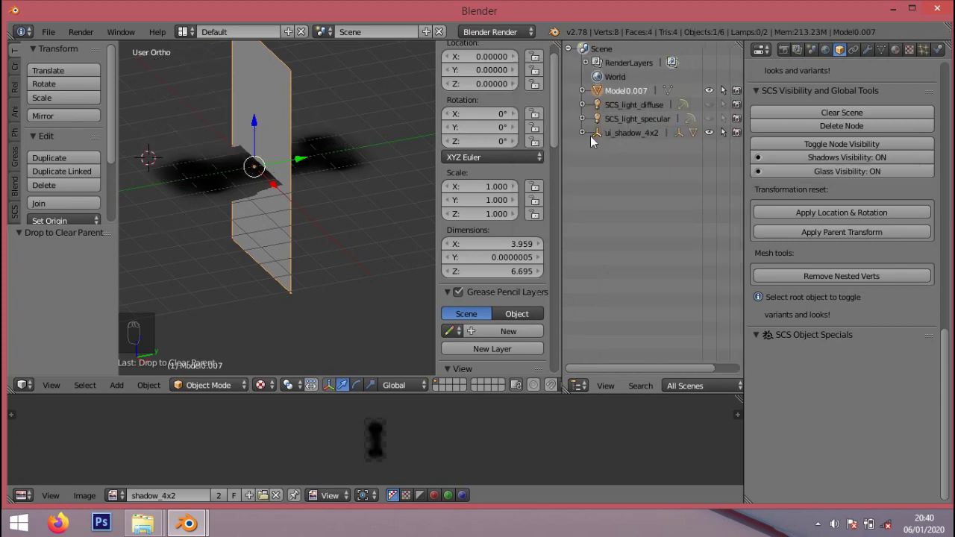
# - Parent Model0.007 to DEFAULTPART inside ui_shadow_4x2 and apply the parent transform to it
pyautogui.click(582, 133)
pyautogui.click(596, 146)
pyautogui.moveTo(597, 91); pyautogui.dragTo(634, 146)
pyautogui.click(798, 233)
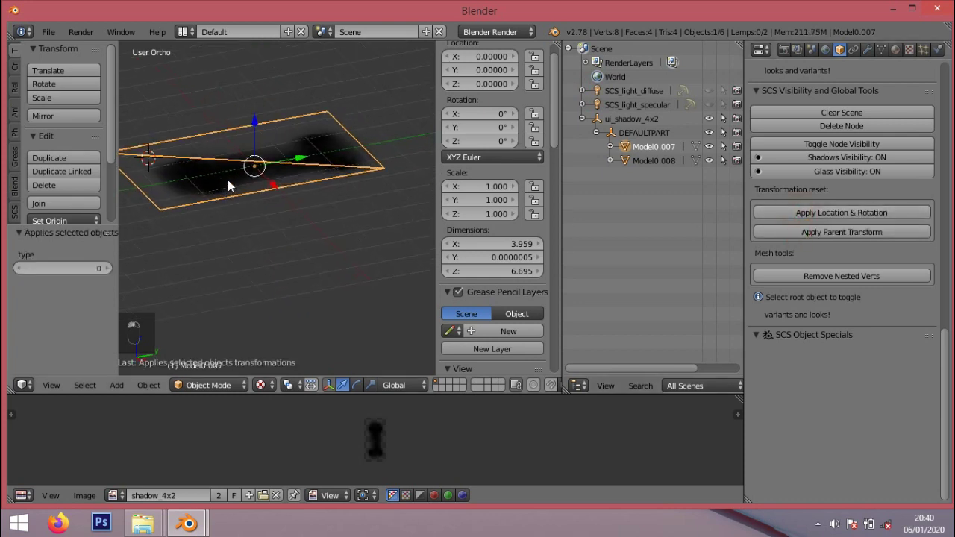
# - Flip the normals of all Model0.007 faces, then remove its nested vertices and apply its location and rotation
pyautogui.scroll(6, 226, 178)
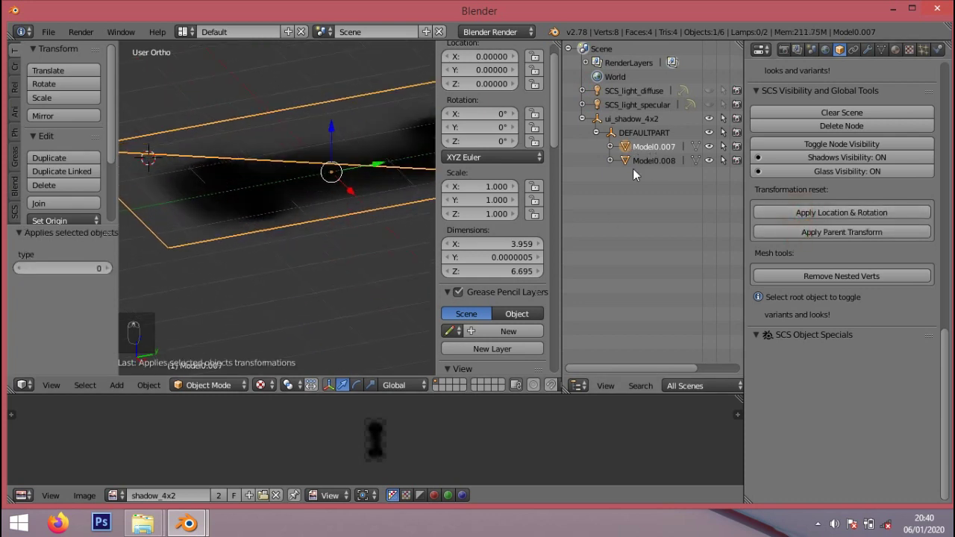
pyautogui.press('Tab')
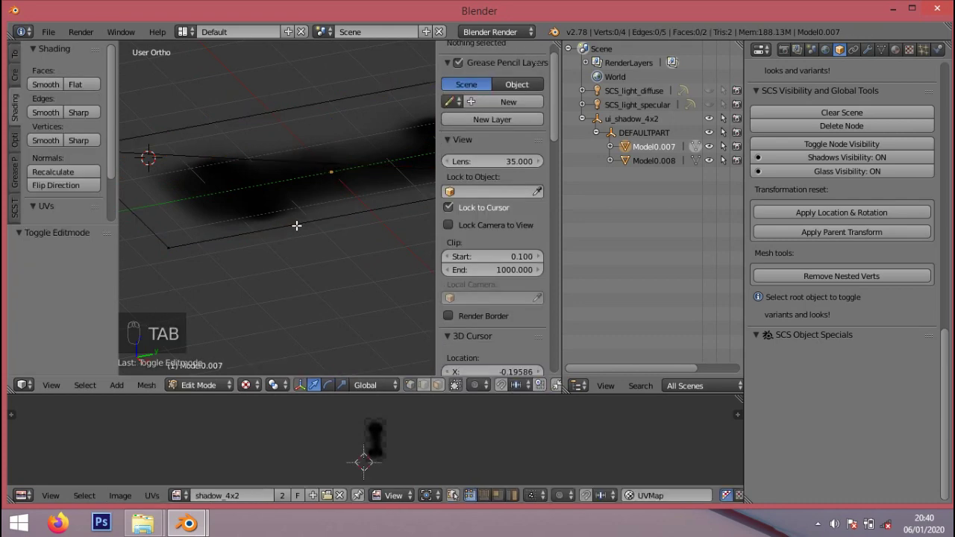
pyautogui.press('a')
pyautogui.press('a')
pyautogui.click(65, 185)
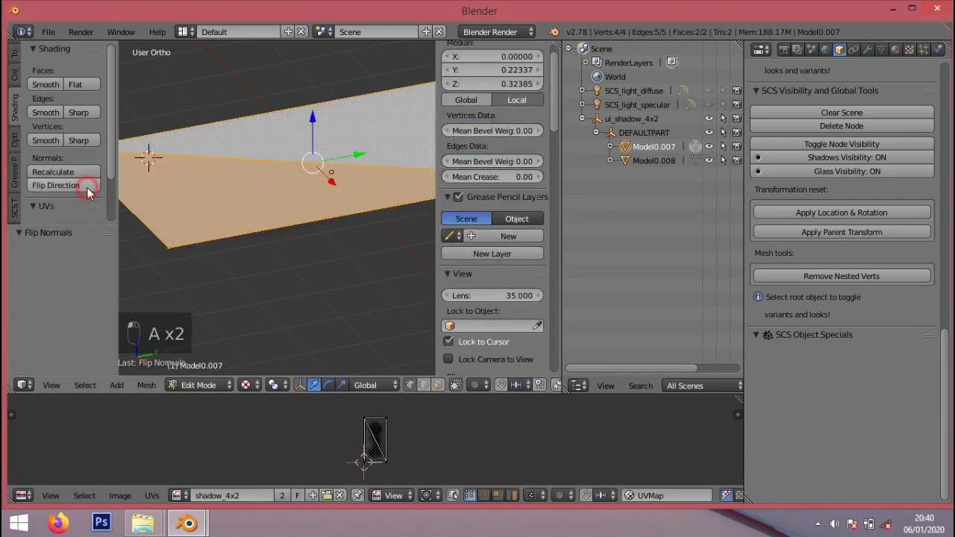
pyautogui.click(877, 276)
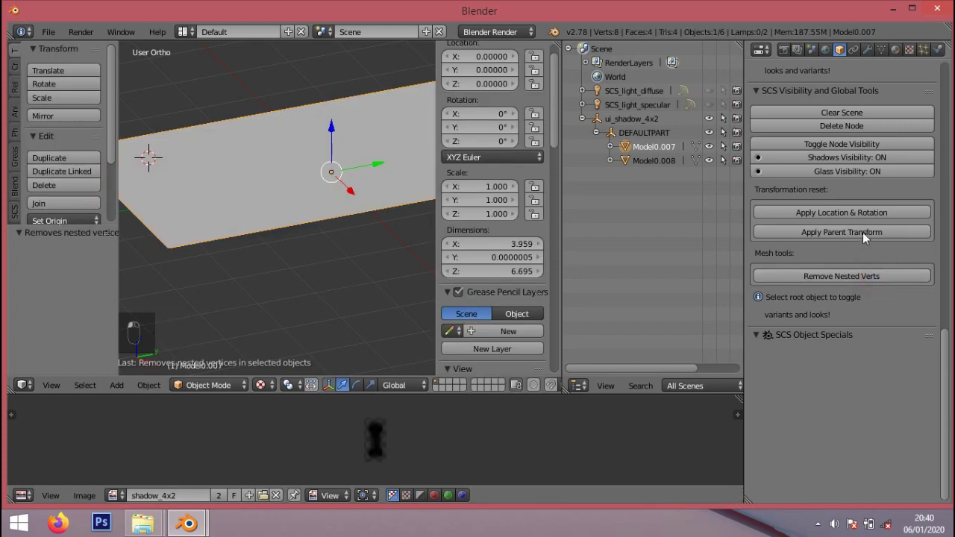
pyautogui.click(858, 213)
# - Rename the material of Model0.008 to shadow4x2
pyautogui.click(896, 50)
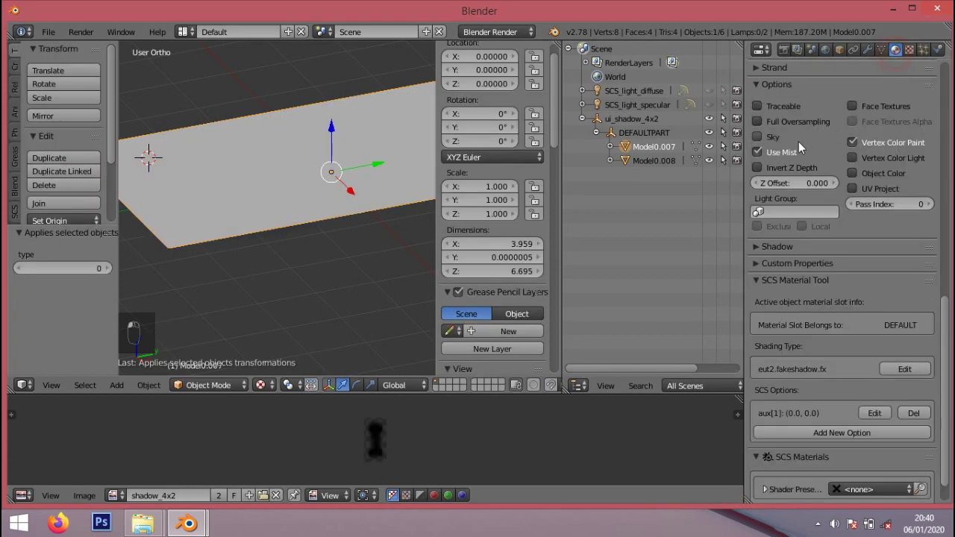
pyautogui.scroll(10, 948, 320)
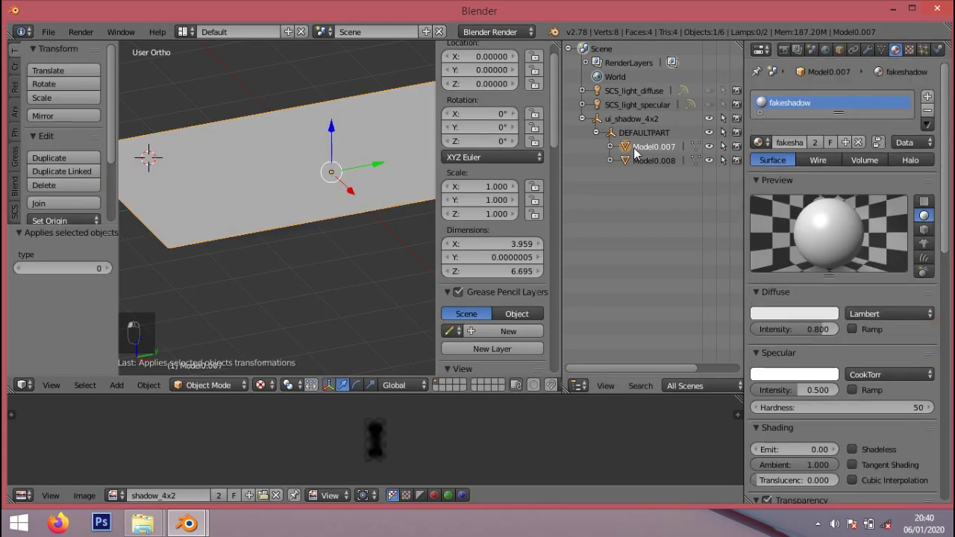
pyautogui.click(760, 141)
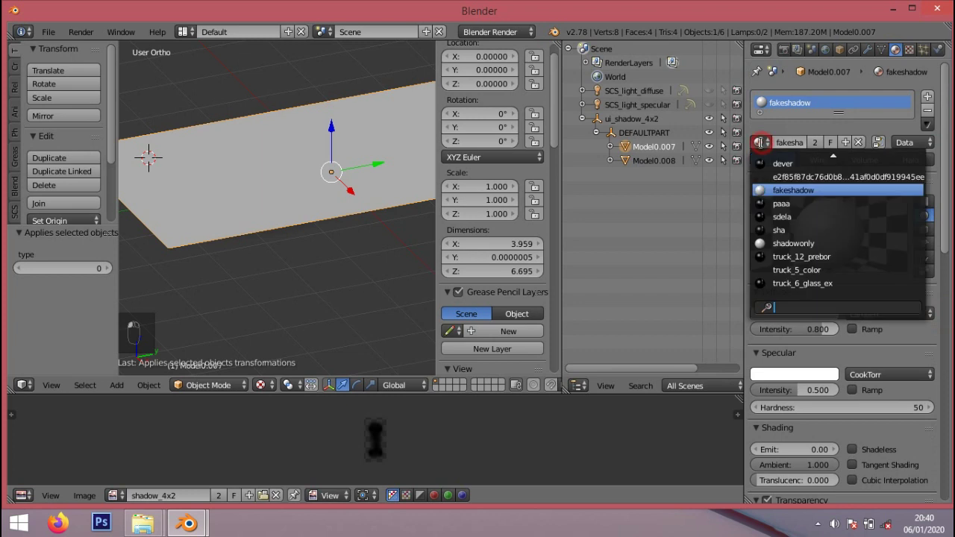
pyautogui.click(655, 160)
pyautogui.click(783, 142)
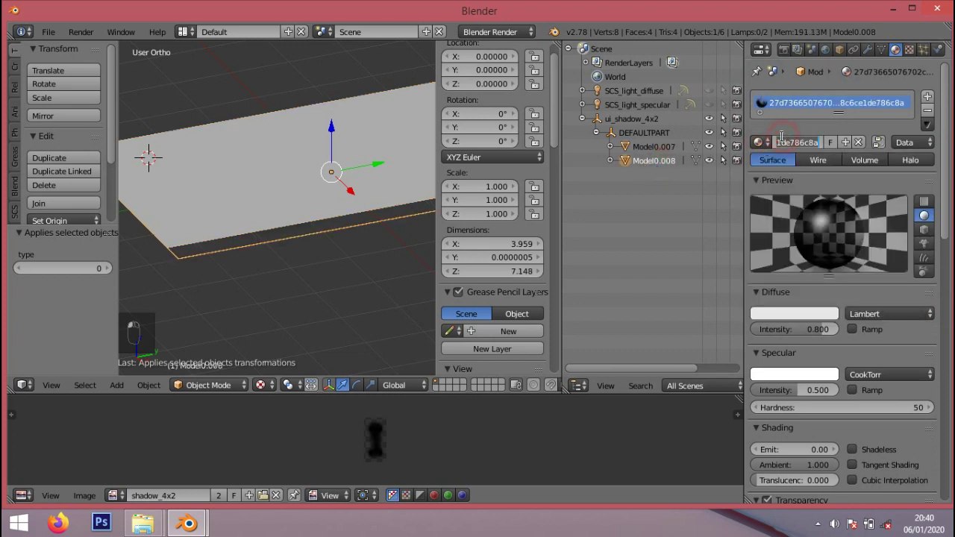
pyautogui.press('BackSpace')
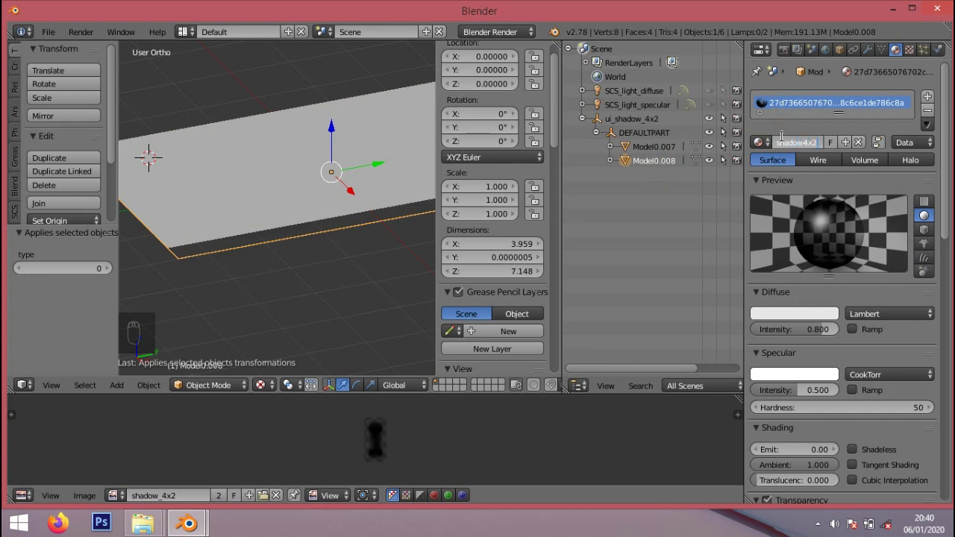
pyautogui.press('Return')
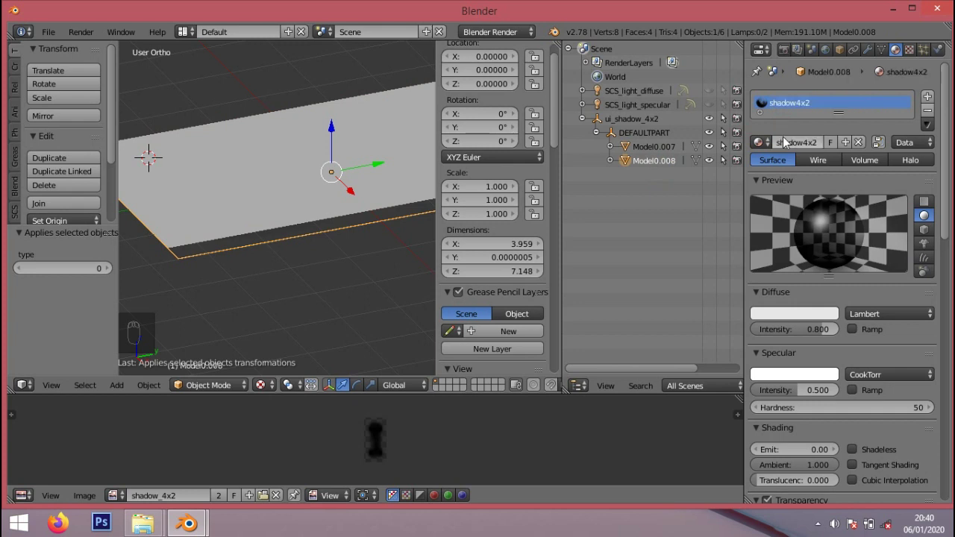
# - Replace the fakeshadow material on Model0.007 with shadow4x2
pyautogui.click(668, 148)
pyautogui.click(760, 142)
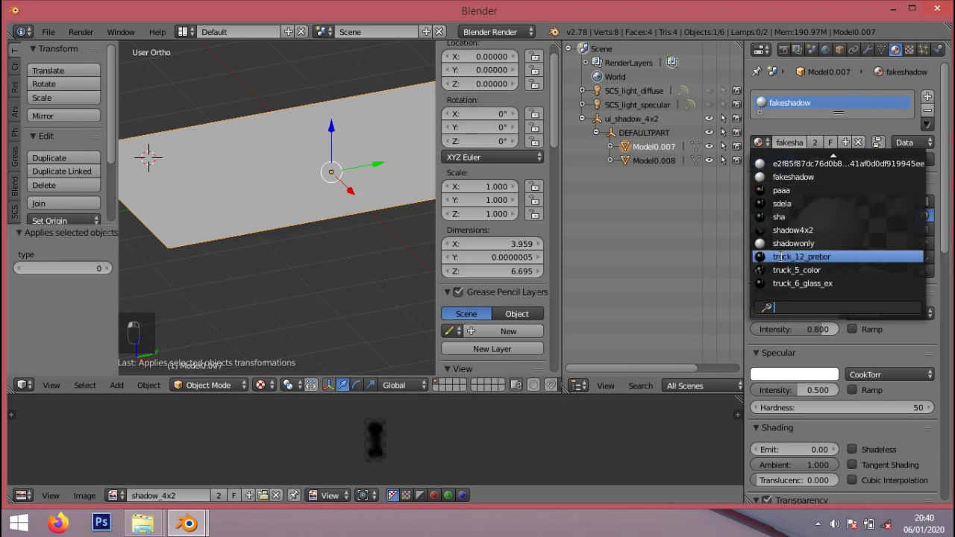
pyautogui.click(792, 230)
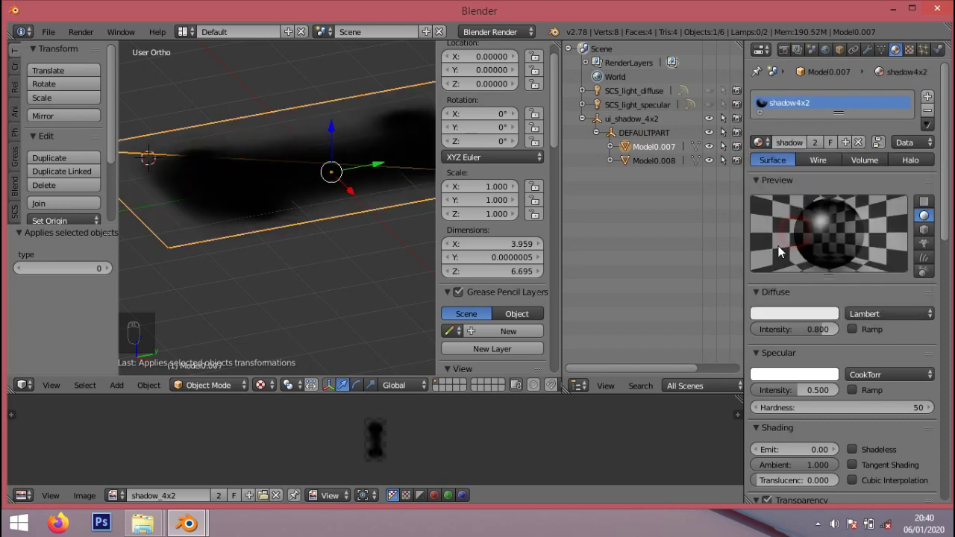
# - Delete the original shadow mesh Model0.008 from DEFAULTPART
pyautogui.click(663, 161)
pyautogui.rightClick(663, 161)
pyautogui.click(663, 162)
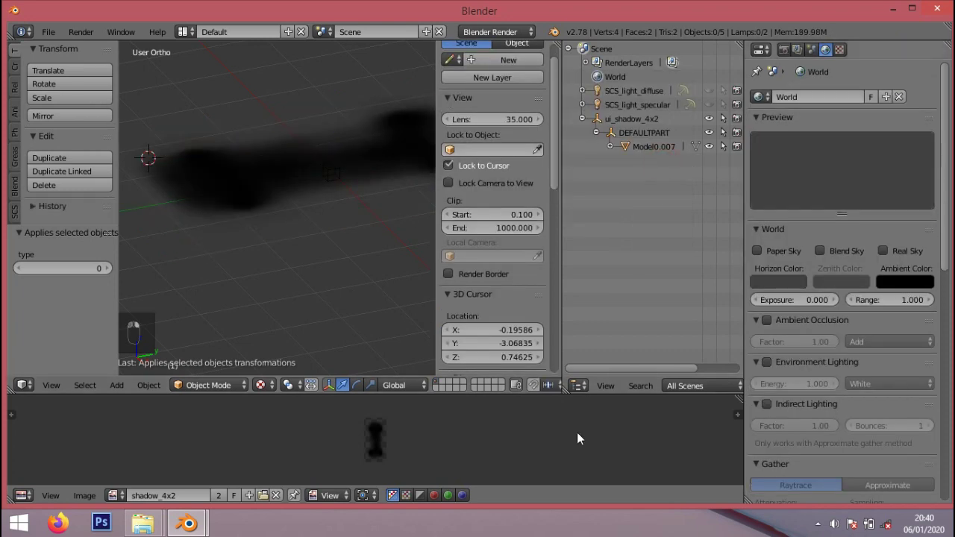
# - Set the median Y of all Model0.007 vertices to 0 in Edit Mode
pyautogui.click(634, 146)
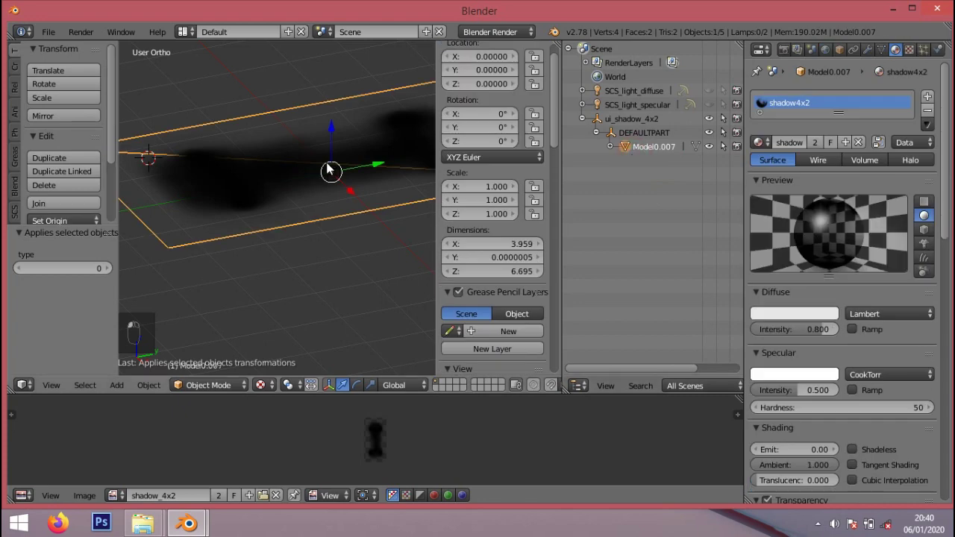
pyautogui.press('Tab')
pyautogui.press('a')
pyautogui.press('a')
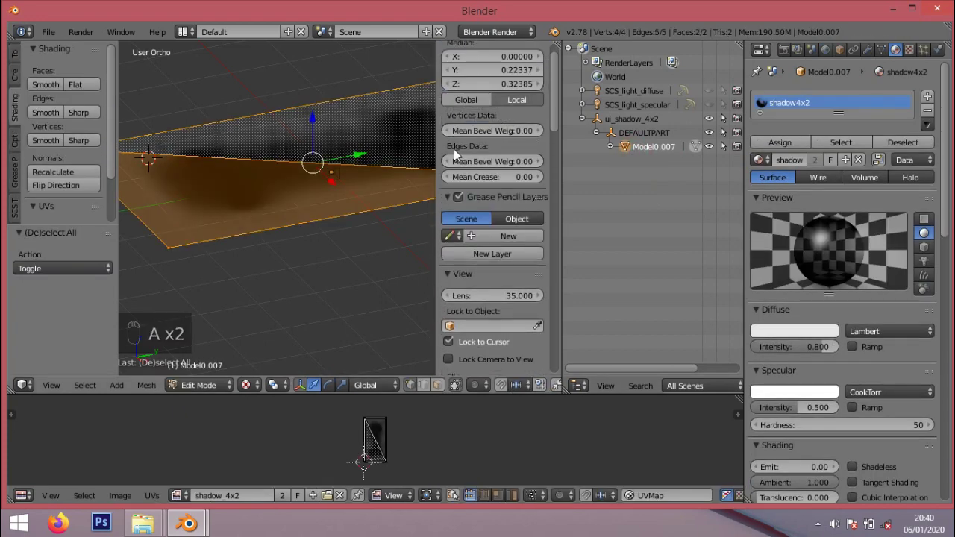
pyautogui.scroll(2, 496, 118)
pyautogui.click(490, 98)
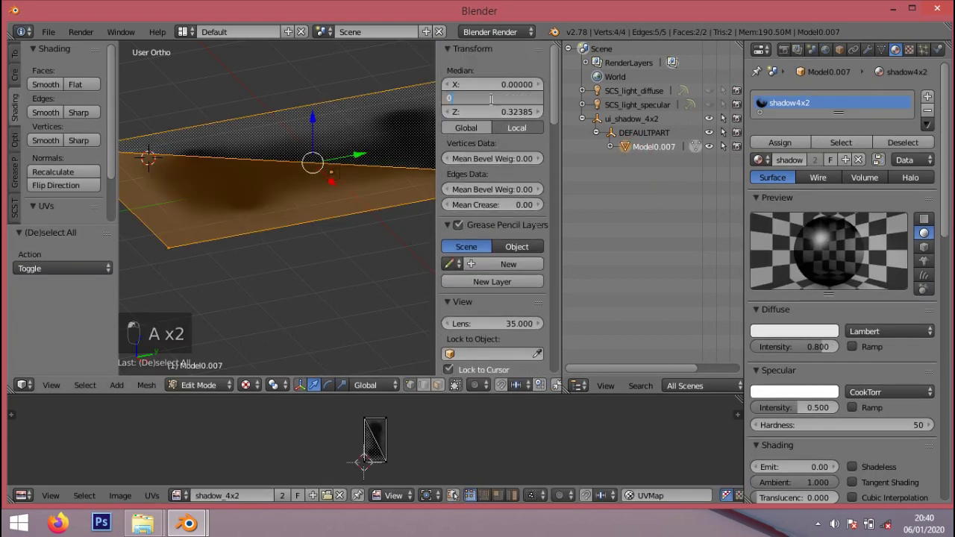
pyautogui.write('0')
pyautogui.press('Return')
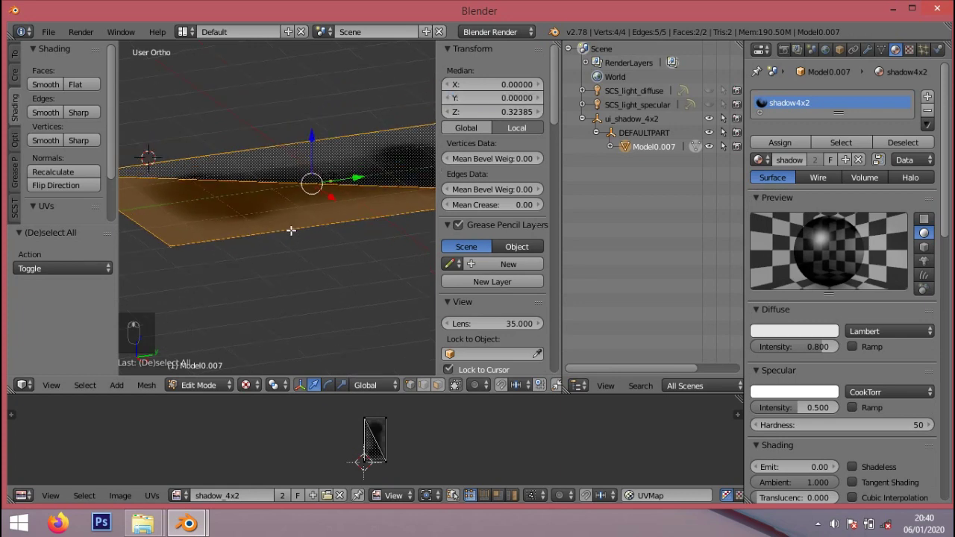
pyautogui.moveTo(291, 230); pyautogui.dragTo(300, 262, button='middle')
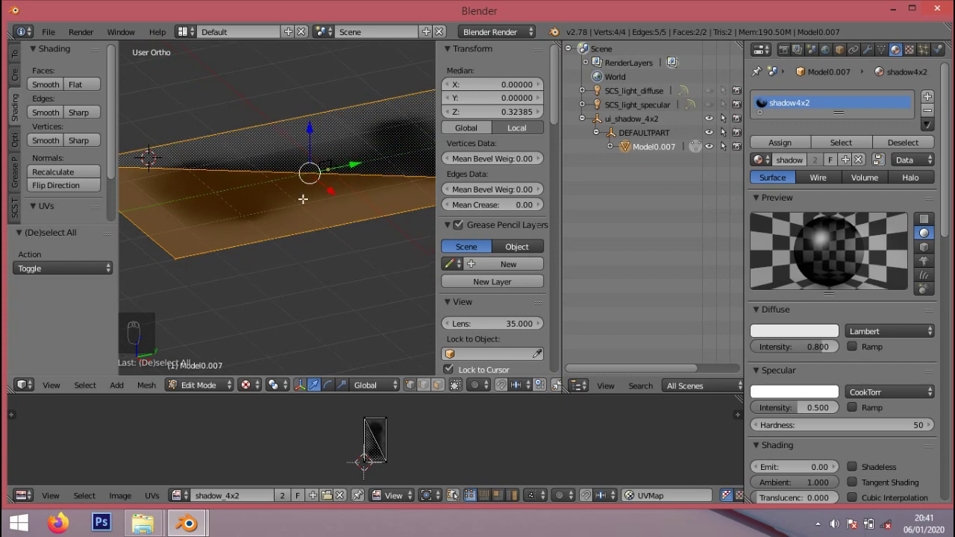
# - Return Model0.007 to Object Mode, remove its nested vertices, and apply its location and rotation
pyautogui.press('Tab')
pyautogui.press('a')
pyautogui.press('a')
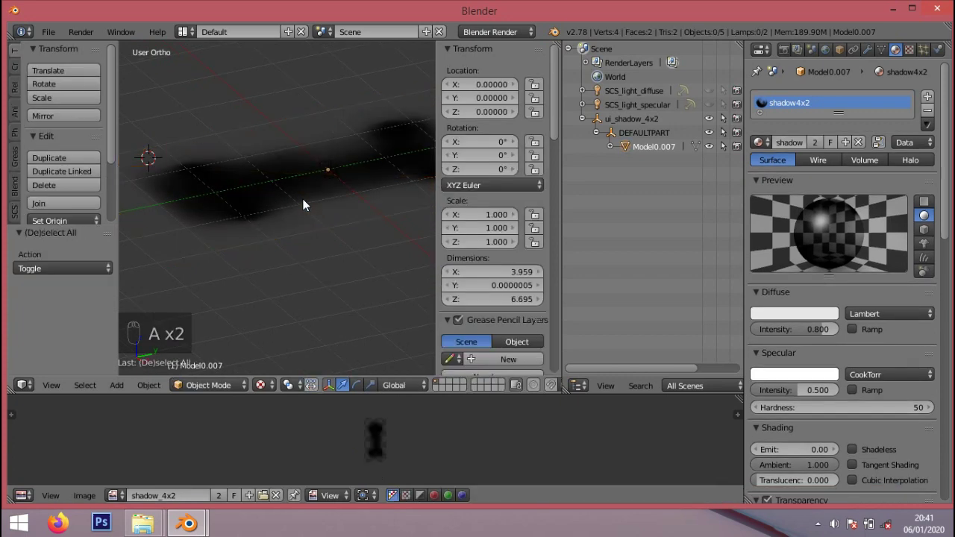
pyautogui.click(654, 146)
pyautogui.moveTo(400, 182)
pyautogui.mouseDown(button='middle')
pyautogui.moveTo(364, 245)
pyautogui.moveTo(352, 183)
pyautogui.moveTo(392, 189)
pyautogui.mouseUp(button='middle')
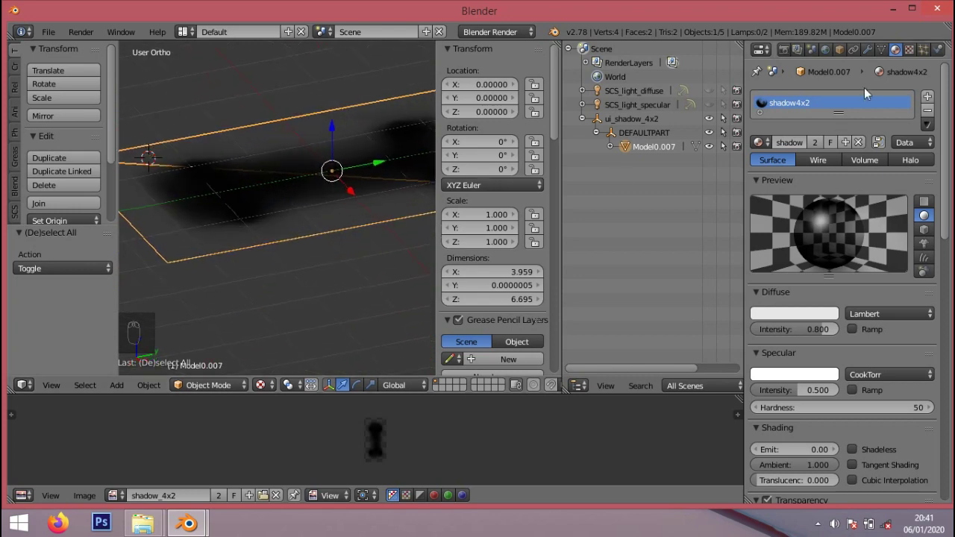
pyautogui.click(840, 50)
pyautogui.click(841, 213)
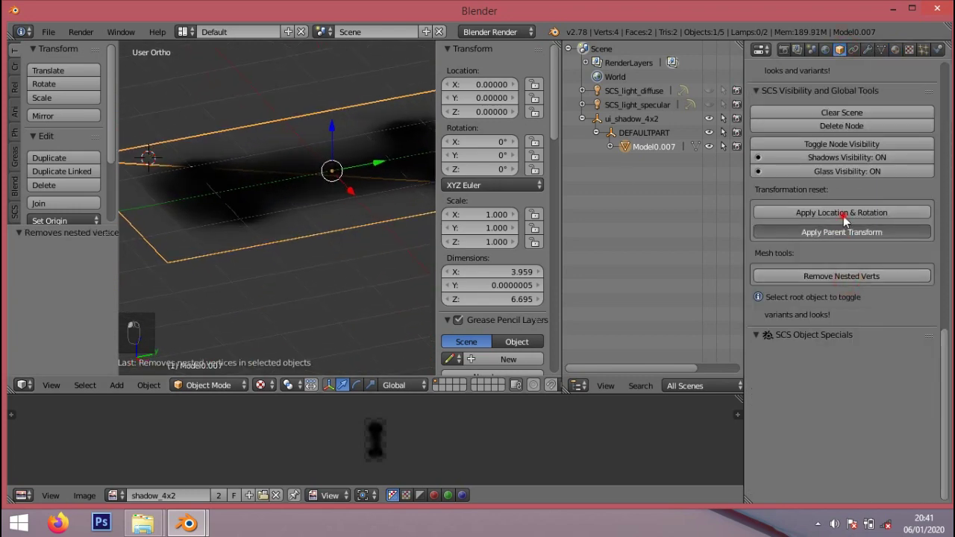
pyautogui.click(644, 133)
pyautogui.doubleClick(645, 121)
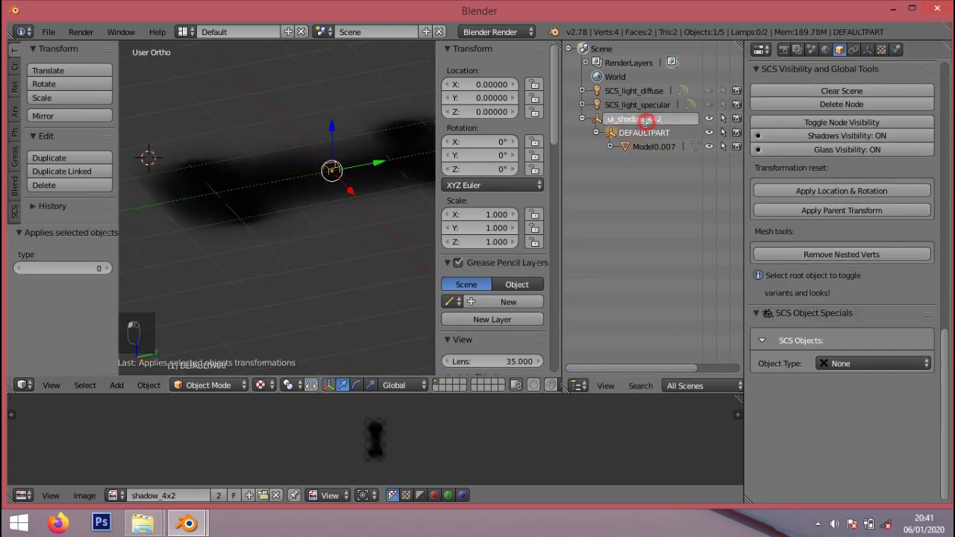
pyautogui.click(558, 188)
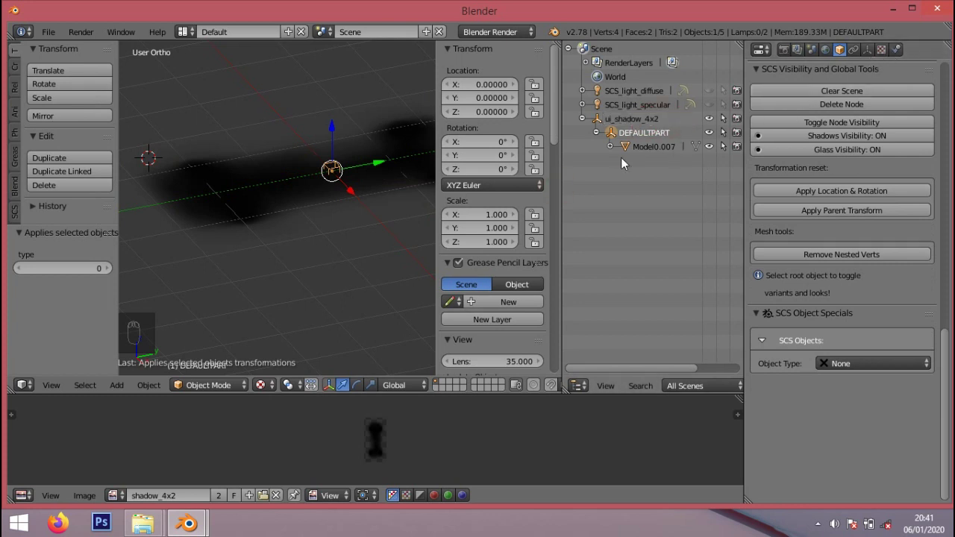
# - Replace the shadow_4x21 texture of Model0.007's shadow4x2 material with shadow_4x2 and check its image settings
pyautogui.click(649, 147)
pyautogui.click(895, 49)
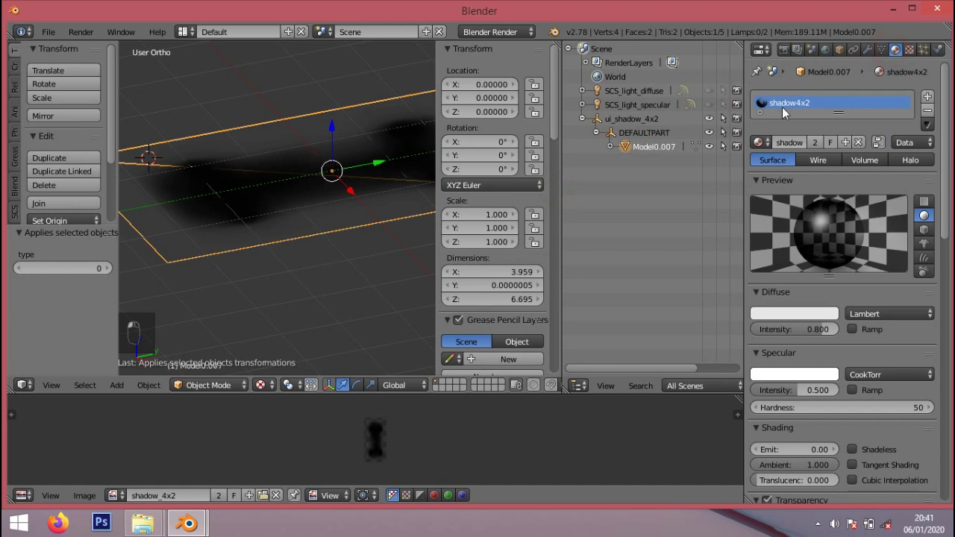
pyautogui.click(909, 50)
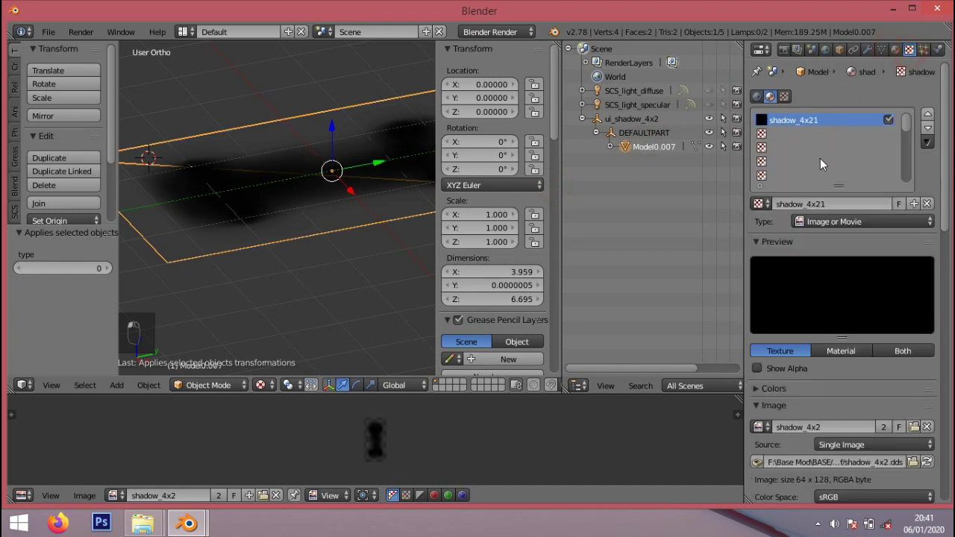
pyautogui.click(758, 203)
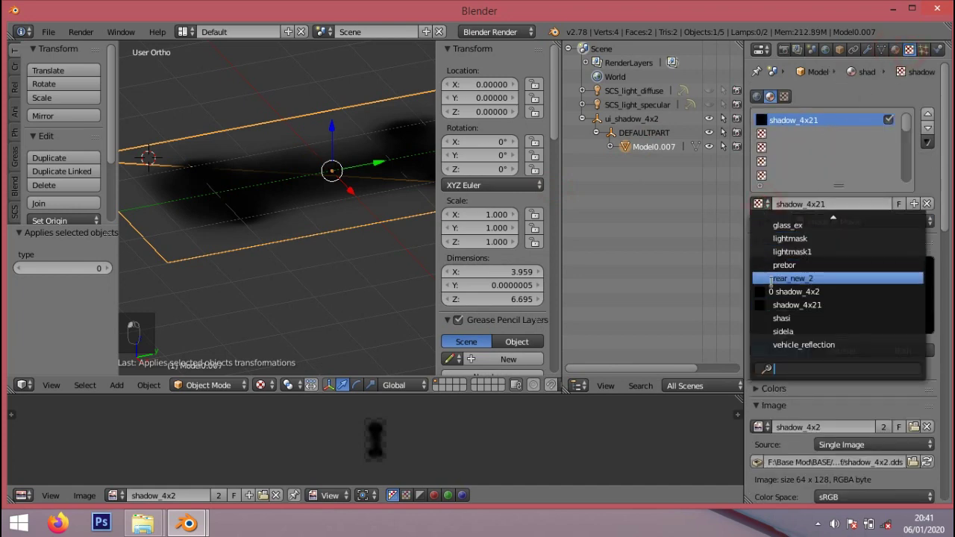
pyautogui.click(795, 292)
pyautogui.scroll(-2, 857, 328)
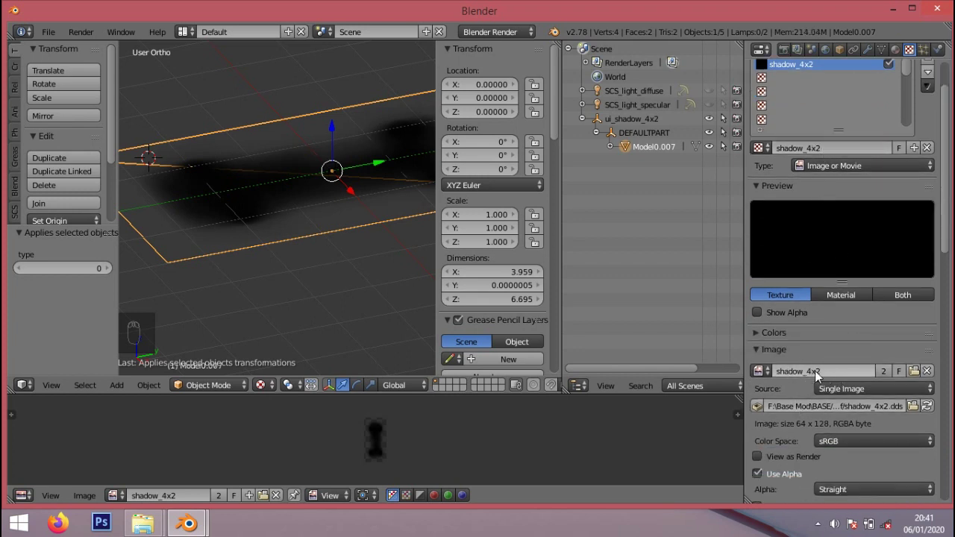
pyautogui.click(895, 49)
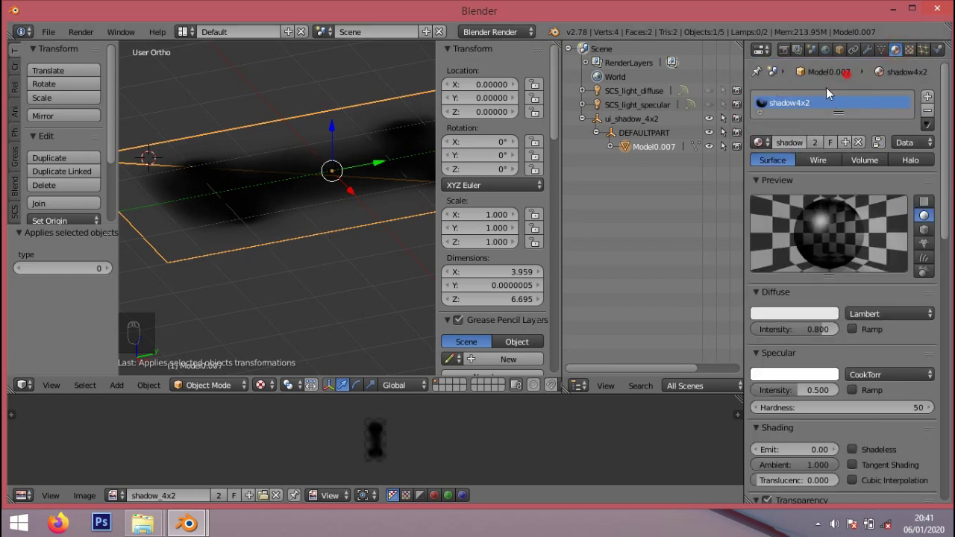
# - Rename Model0.007's material to shadow_4x2, matching the name of its texture
pyautogui.click(909, 49)
pyautogui.click(801, 147)
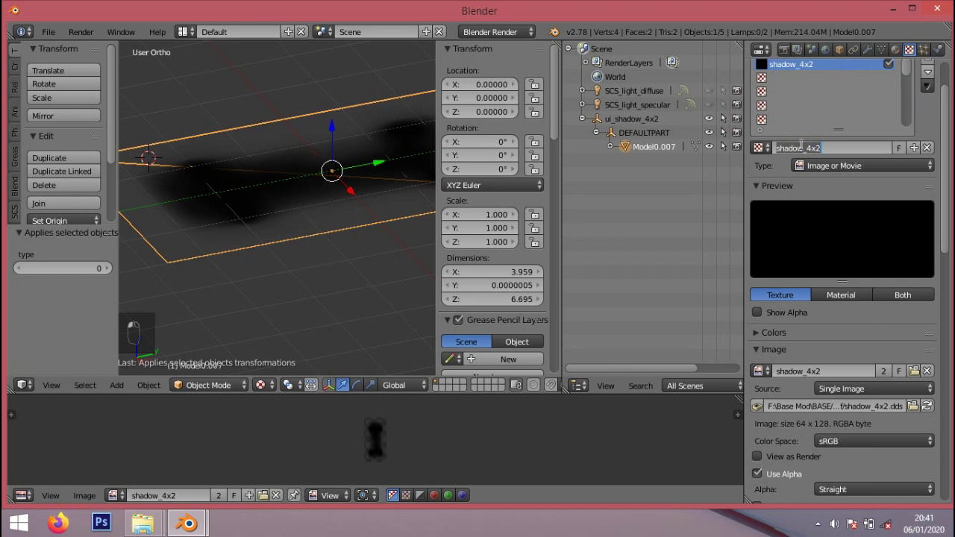
pyautogui.click(821, 95)
pyautogui.click(895, 49)
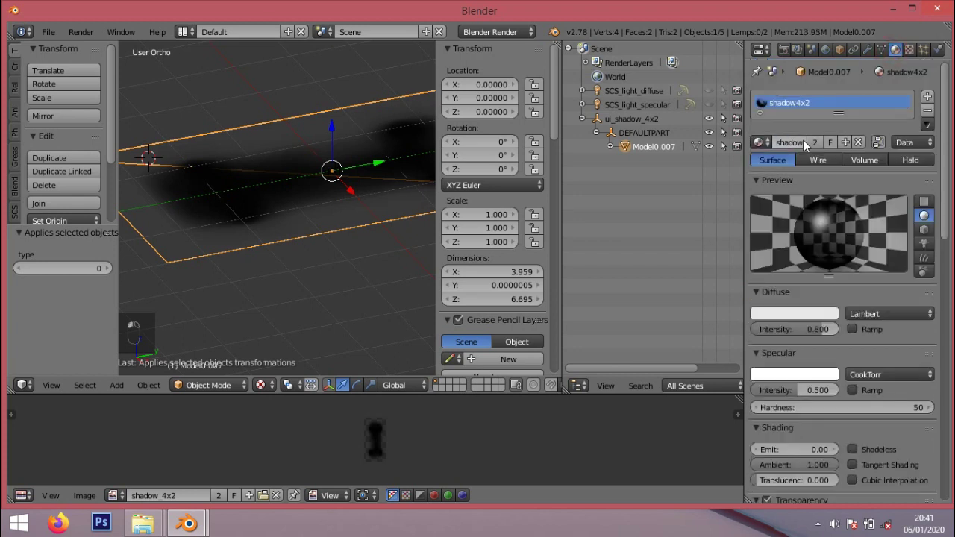
pyautogui.click(788, 142)
pyautogui.press('Return')
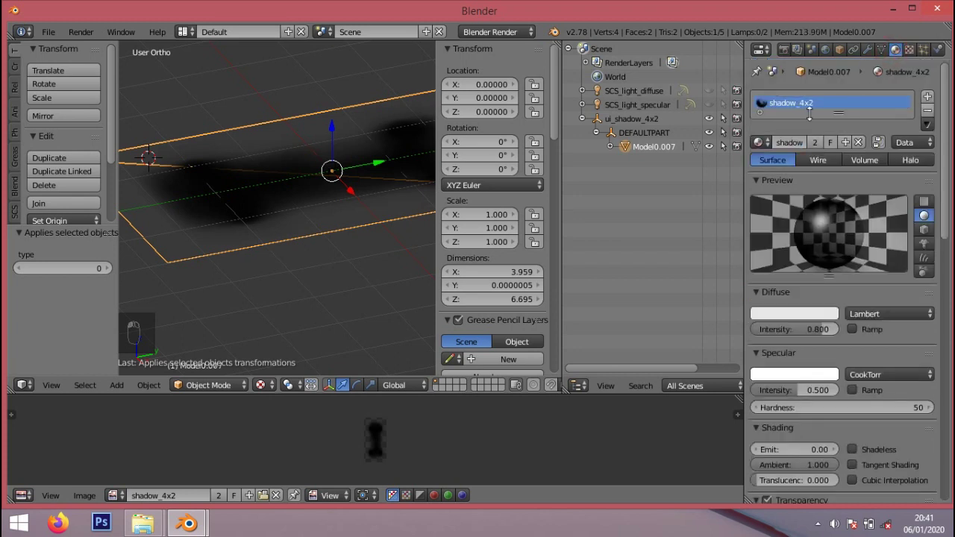
pyautogui.click(641, 148)
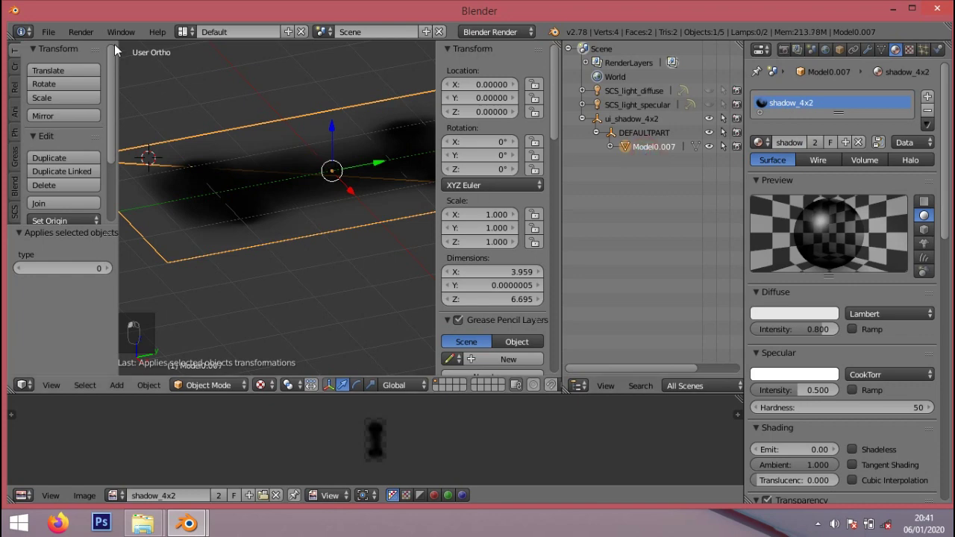
pyautogui.click(45, 33)
pyautogui.moveTo(75, 293)
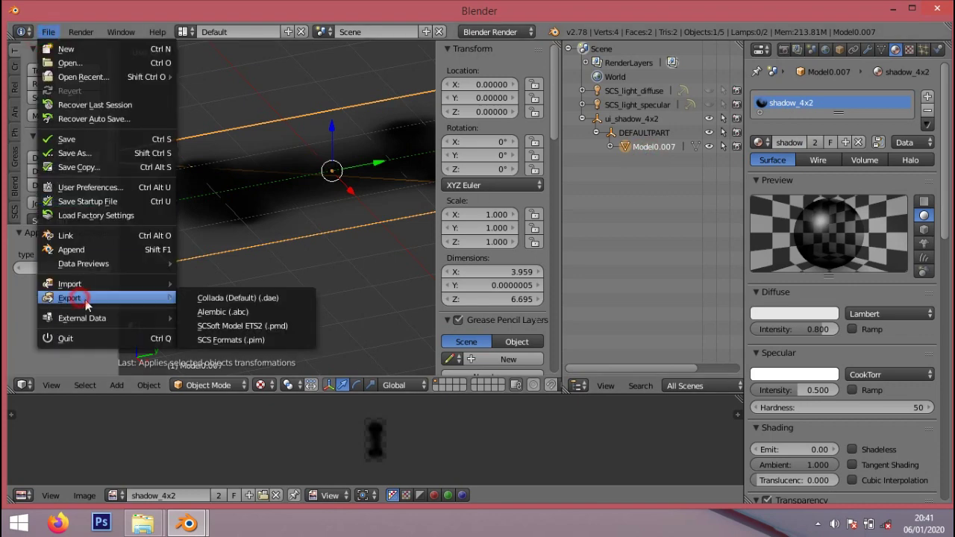
pyautogui.click(211, 323)
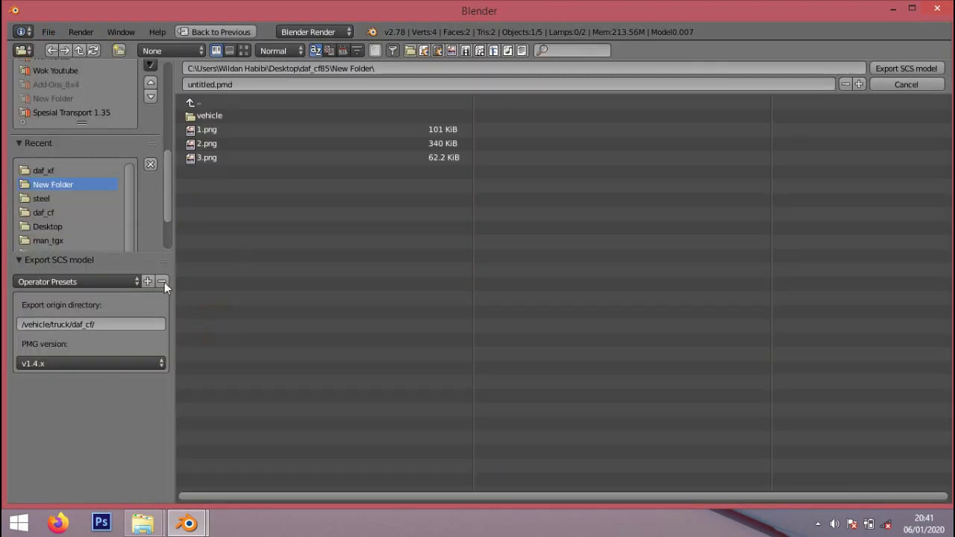
pyautogui.click(930, 84)
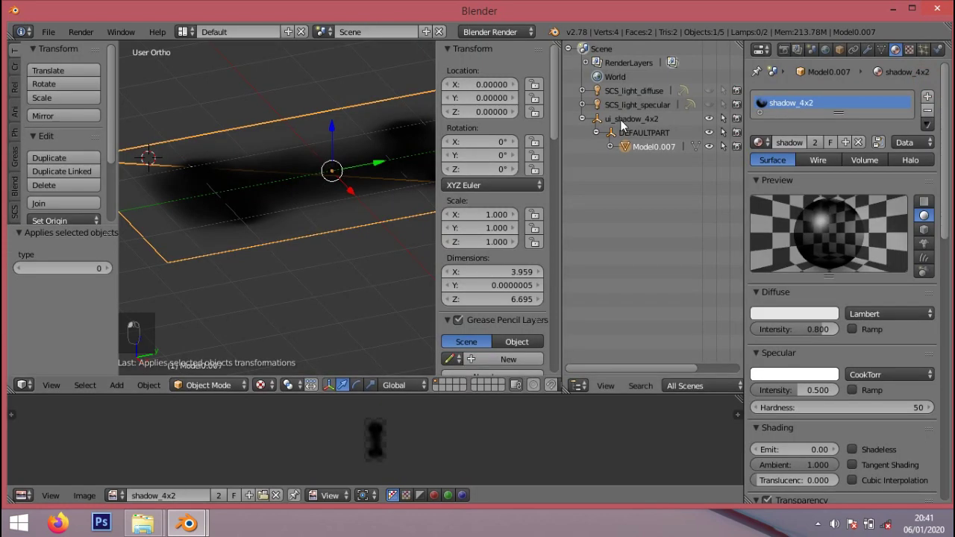
# - Export the model as SCSoft Model ETS2 (.pmd) into New Folder with origin directory /vehicle/truck/daf_cf/, and check the console's export log
pyautogui.click(47, 32)
pyautogui.moveTo(79, 283)
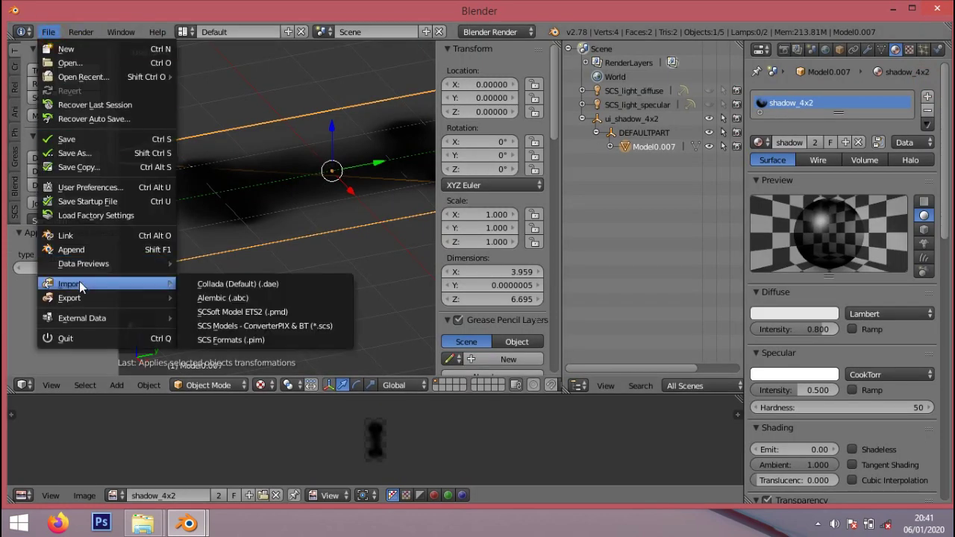
pyautogui.moveTo(104, 297)
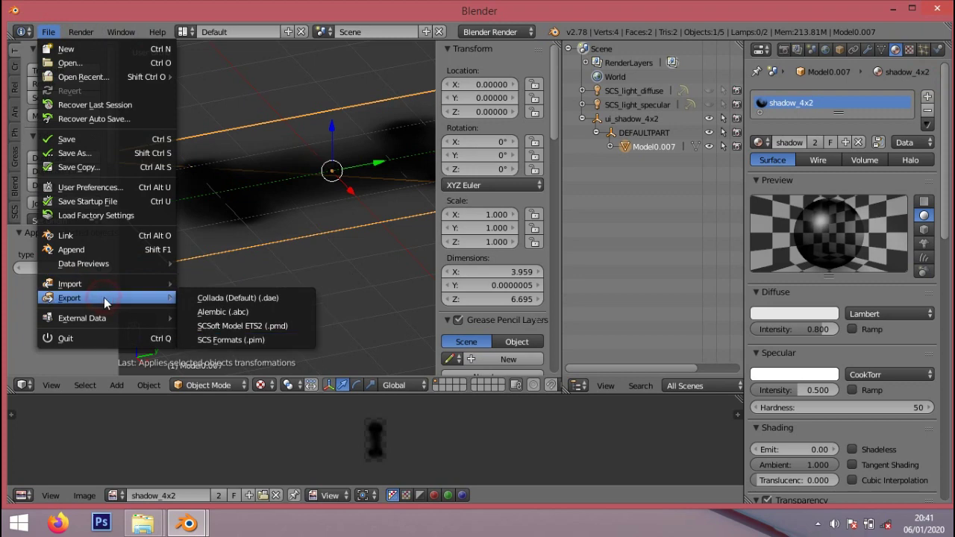
pyautogui.click(208, 326)
pyautogui.click(923, 69)
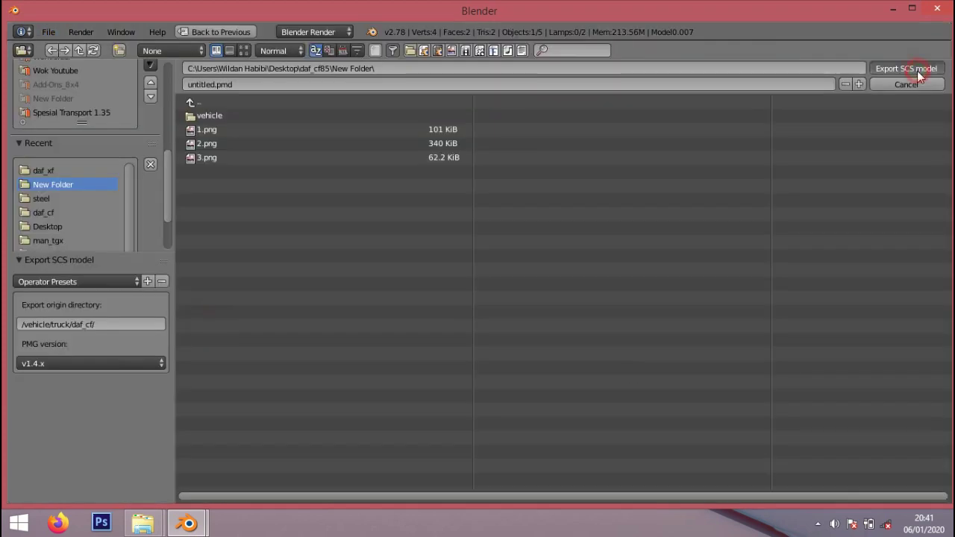
pyautogui.moveTo(188, 525)
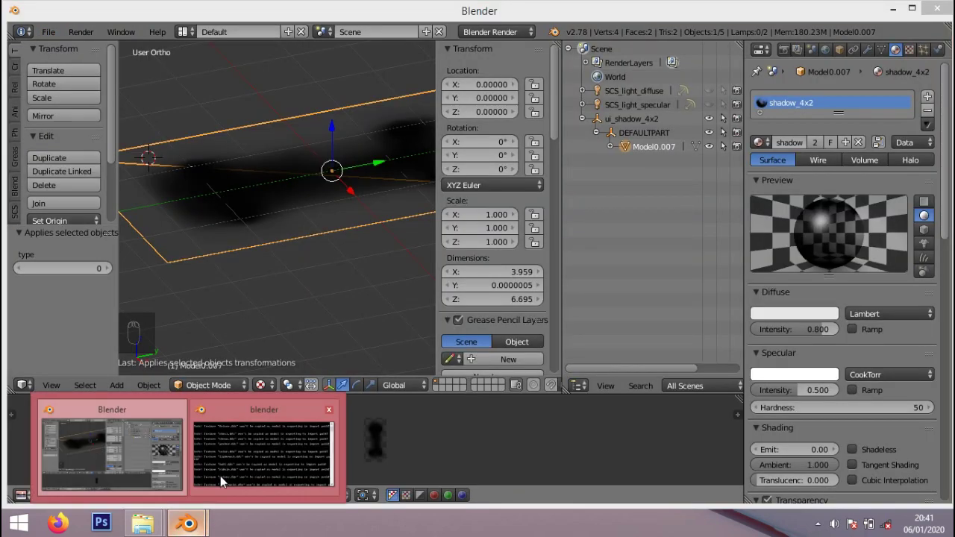
pyautogui.click(220, 476)
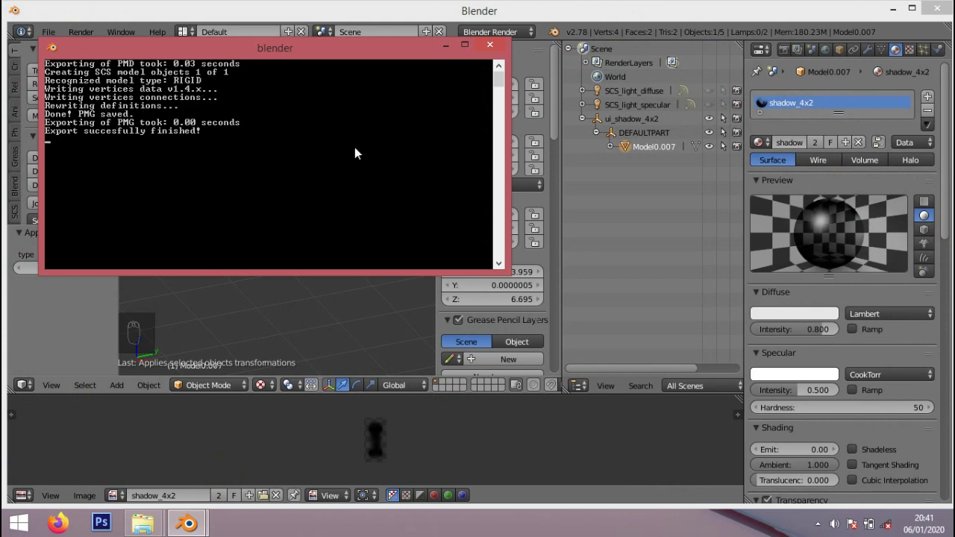
pyautogui.click(445, 47)
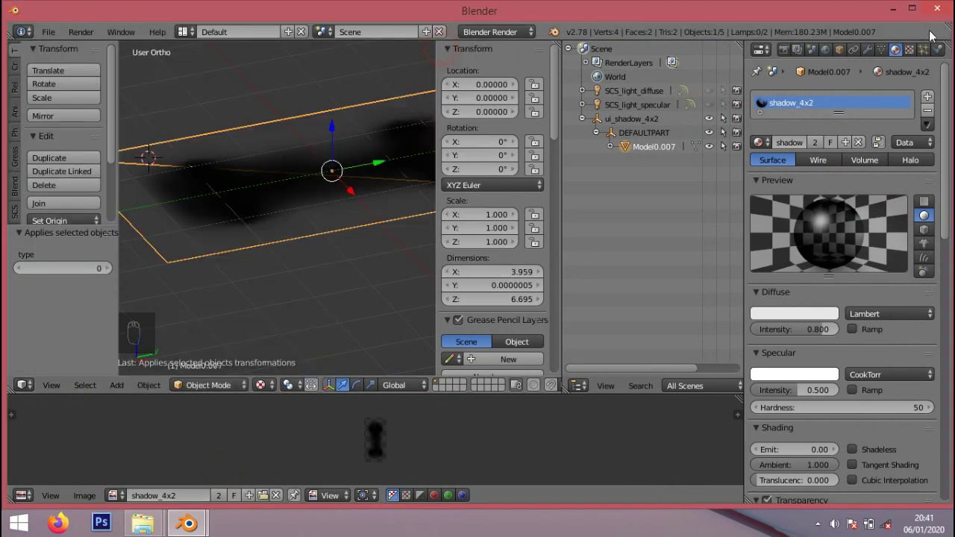
# - Switch to File Explorer, close the materials window, and open the Documents\Euro Truck Simulator 2\mod folder
pyautogui.click(891, 9)
pyautogui.moveTo(143, 524)
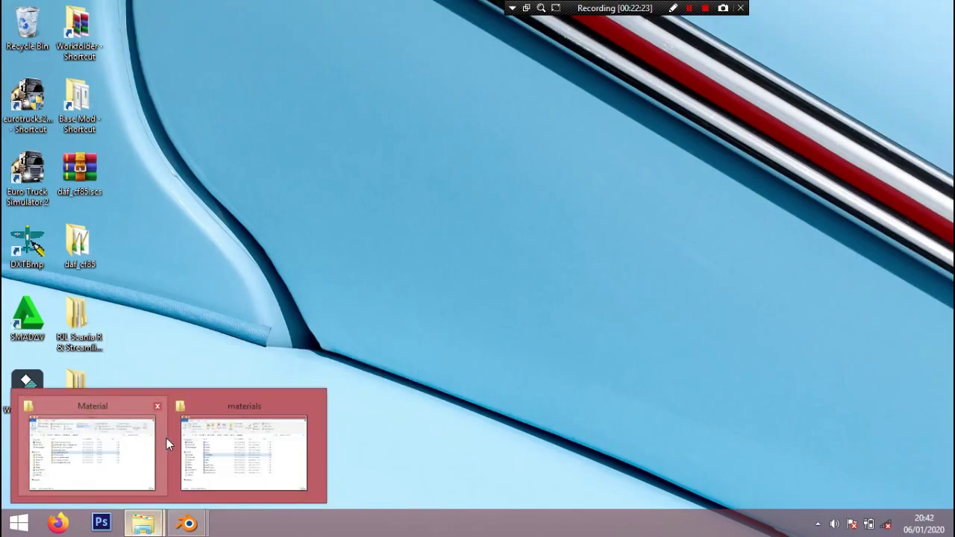
pyautogui.moveTo(187, 426)
pyautogui.click(310, 408)
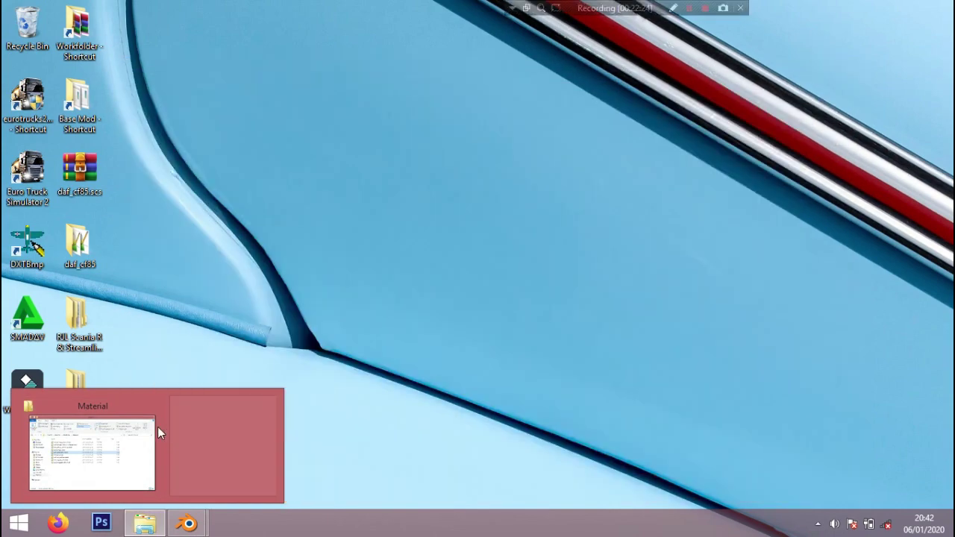
pyautogui.click(158, 431)
pyautogui.click(153, 286)
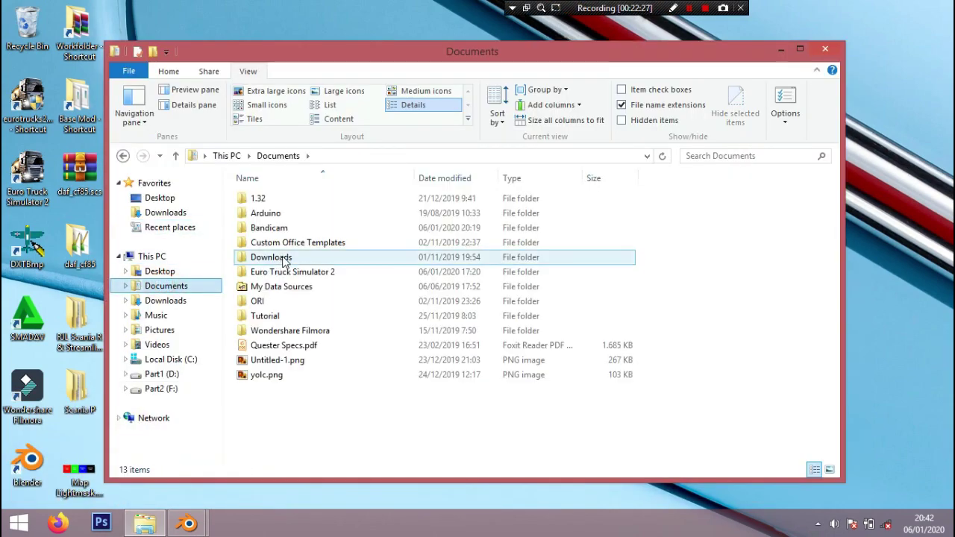
pyautogui.doubleClick(280, 272)
pyautogui.click(285, 214)
pyautogui.doubleClick(286, 215)
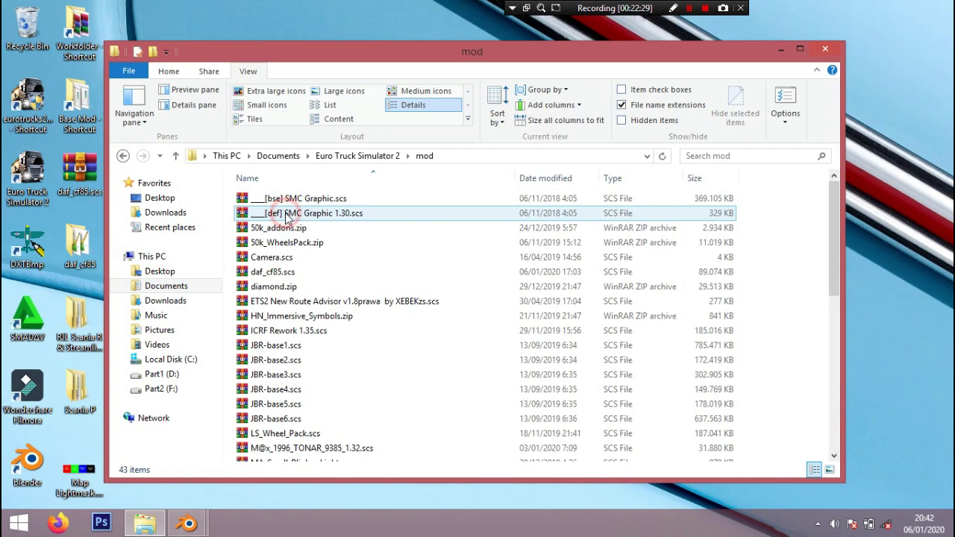
# - Open the daf_cf85.scs archive in WinRAR, dismiss its web notice, and minimize the mod folder window
pyautogui.click(297, 272)
pyautogui.click(898, 47)
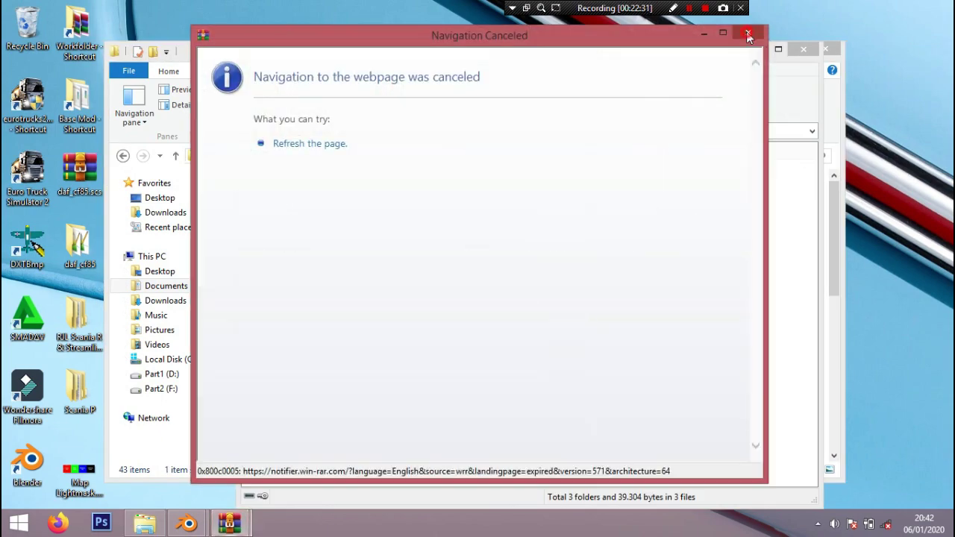
pyautogui.click(748, 35)
pyautogui.click(777, 49)
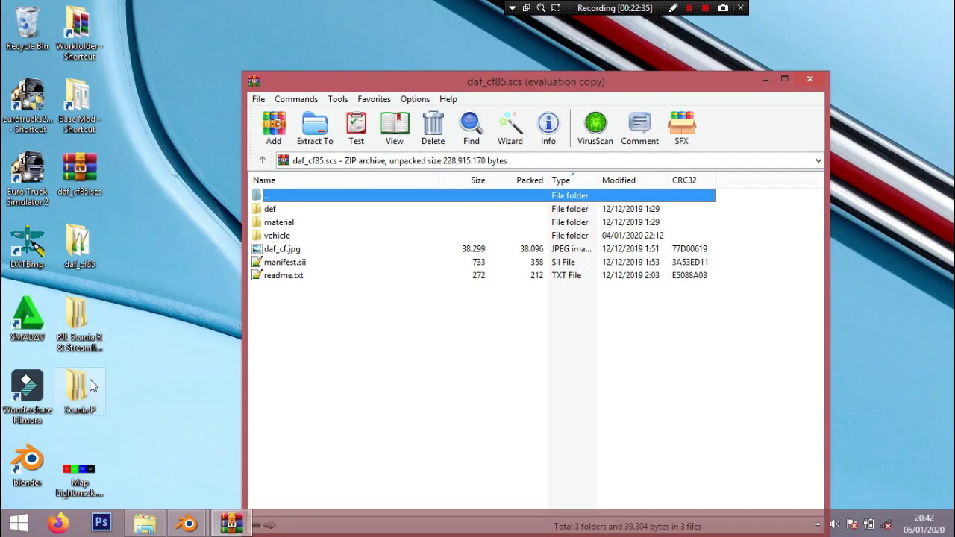
# - Add the vehicle folder from the desktop's daf_cf85\New Folder to the root of daf_cf85.scs, choosing a compression method
pyautogui.doubleClick(74, 250)
pyautogui.doubleClick(277, 243)
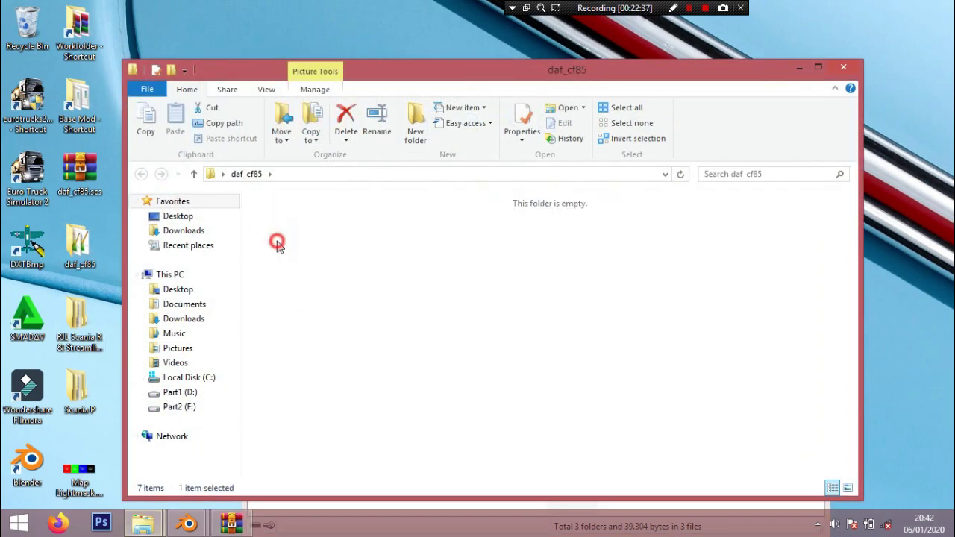
pyautogui.moveTo(395, 68); pyautogui.dragTo(691, 64)
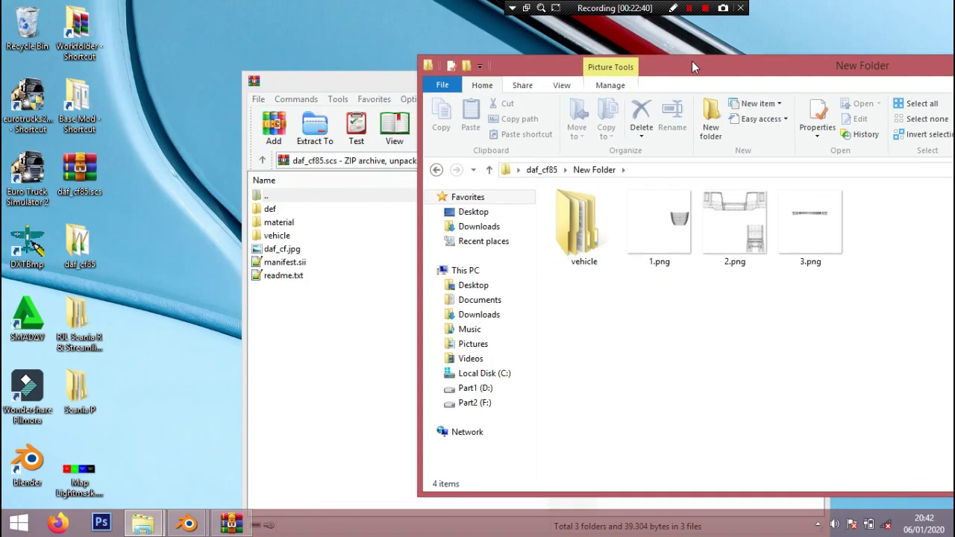
pyautogui.moveTo(580, 222); pyautogui.dragTo(326, 390)
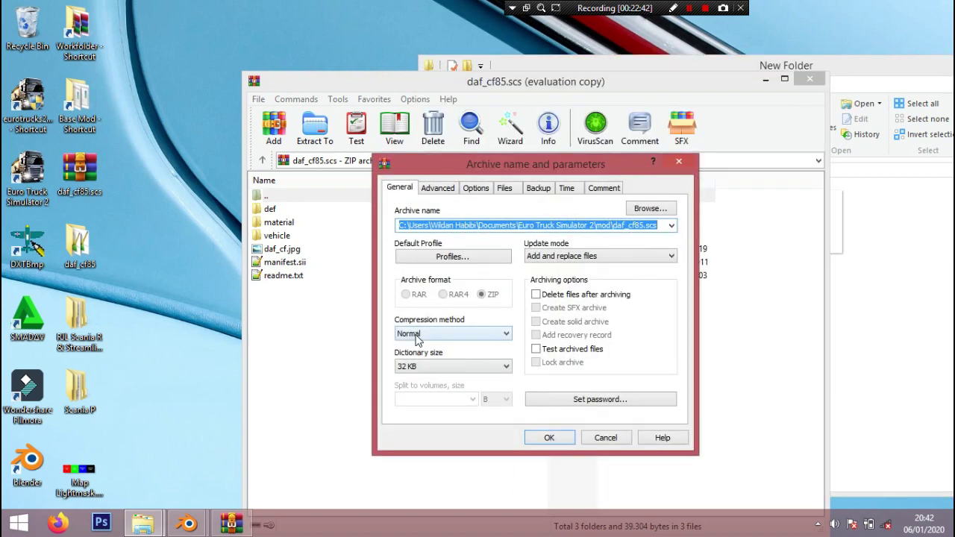
pyautogui.click(453, 334)
pyautogui.click(418, 345)
pyautogui.click(535, 440)
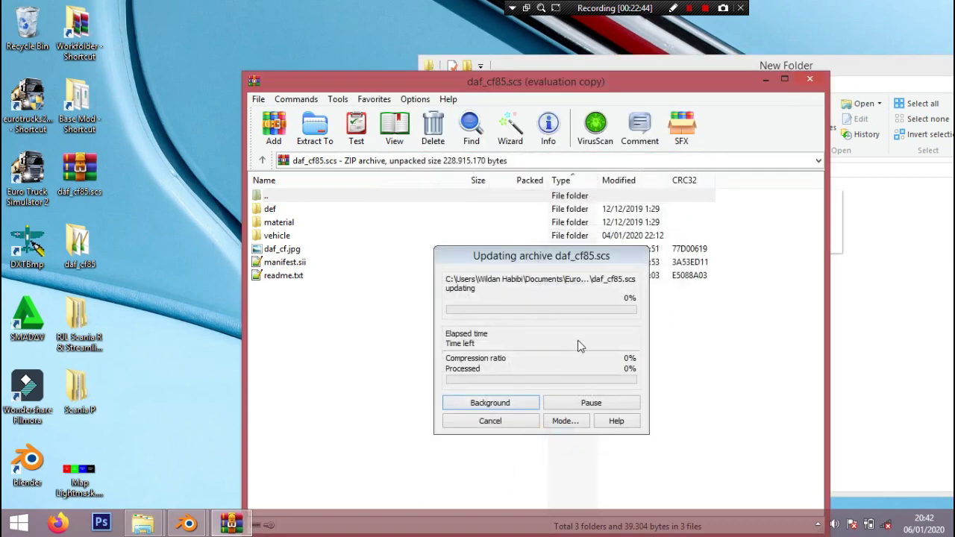
# - Open 4x2.sii from def\vehicle\truck\daf.cf\chassis inside the archive in Notepad++ and reposition the editor window
pyautogui.doubleClick(290, 210)
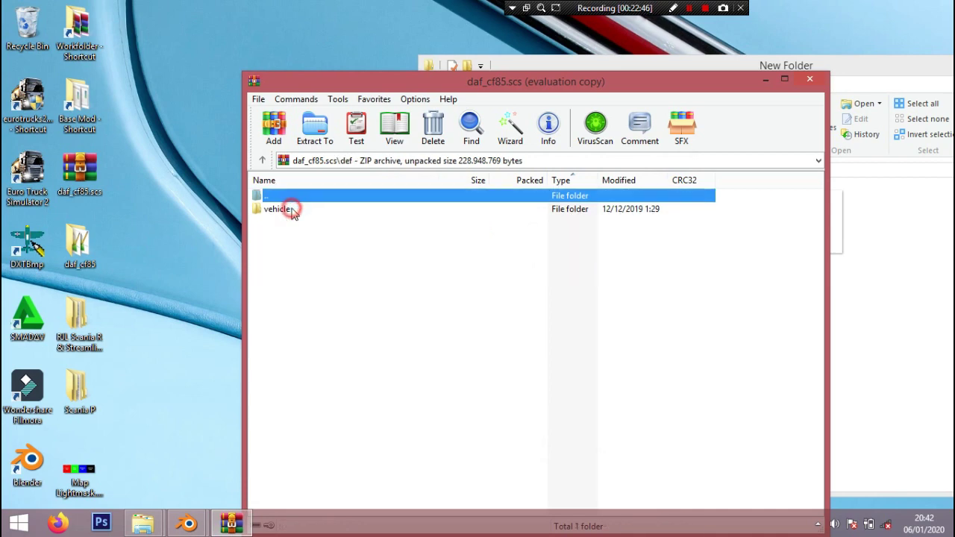
pyautogui.doubleClick(292, 208)
pyautogui.doubleClick(287, 291)
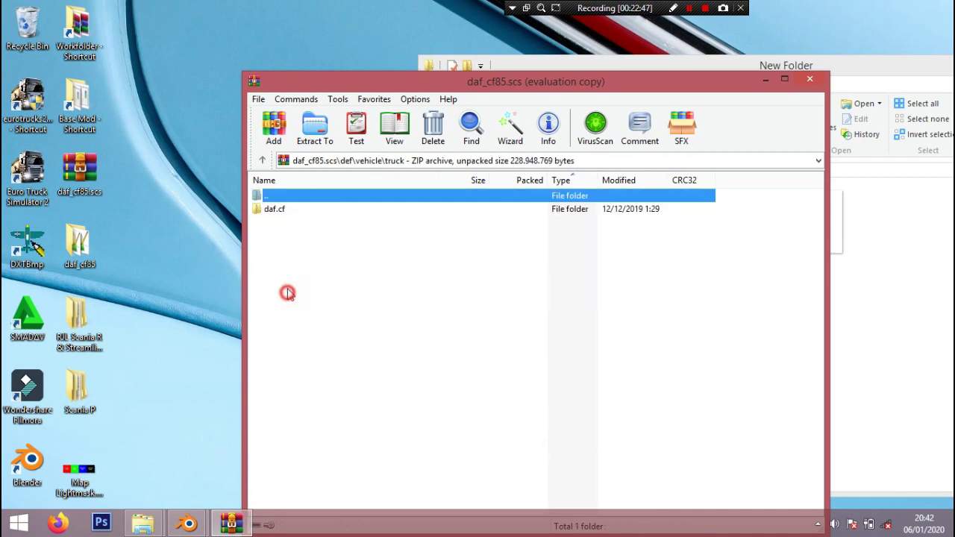
pyautogui.doubleClick(276, 209)
pyautogui.doubleClick(291, 237)
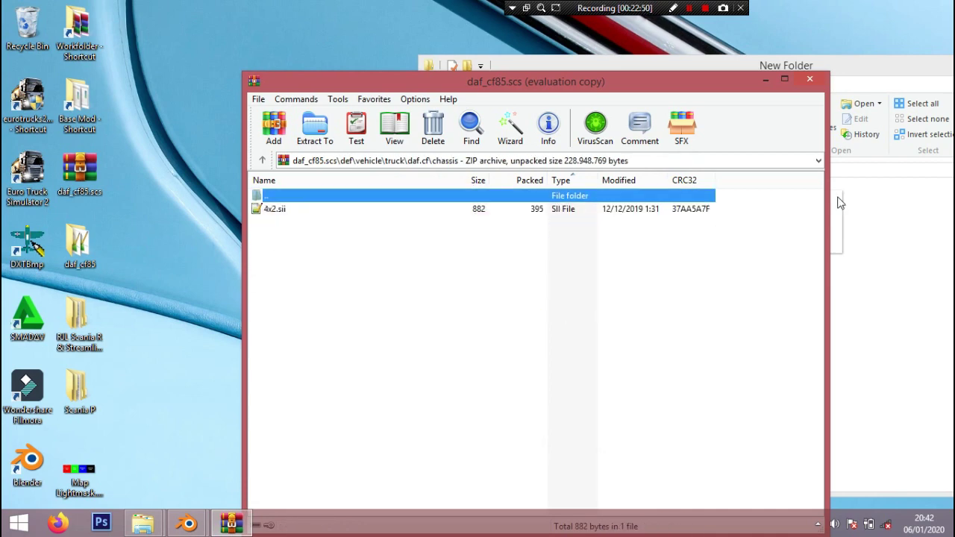
pyautogui.doubleClick(275, 210)
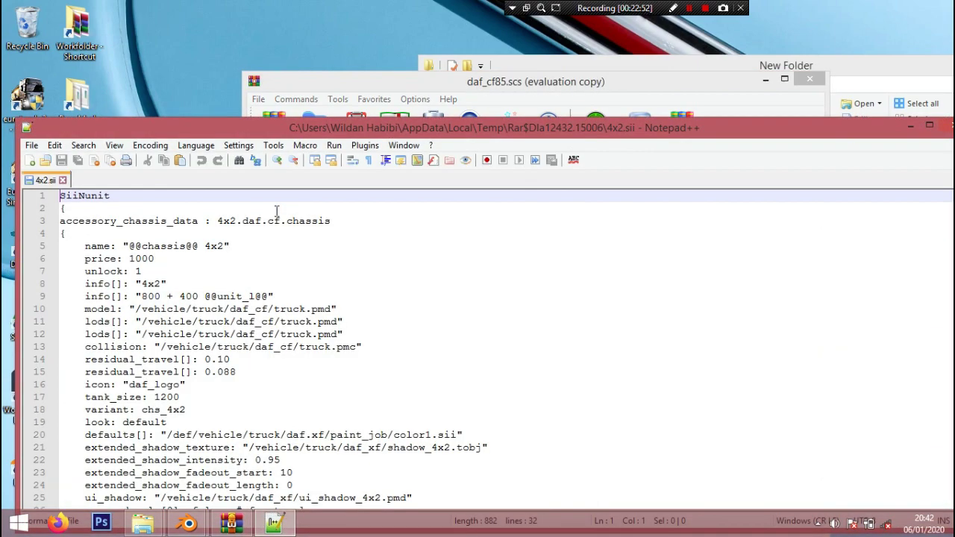
pyautogui.moveTo(291, 131); pyautogui.dragTo(308, 57)
# - Insert blank lines before extended_shadow_texture and after ui_shadow to set the shadow settings apart
pyautogui.scroll(-2, 210, 284)
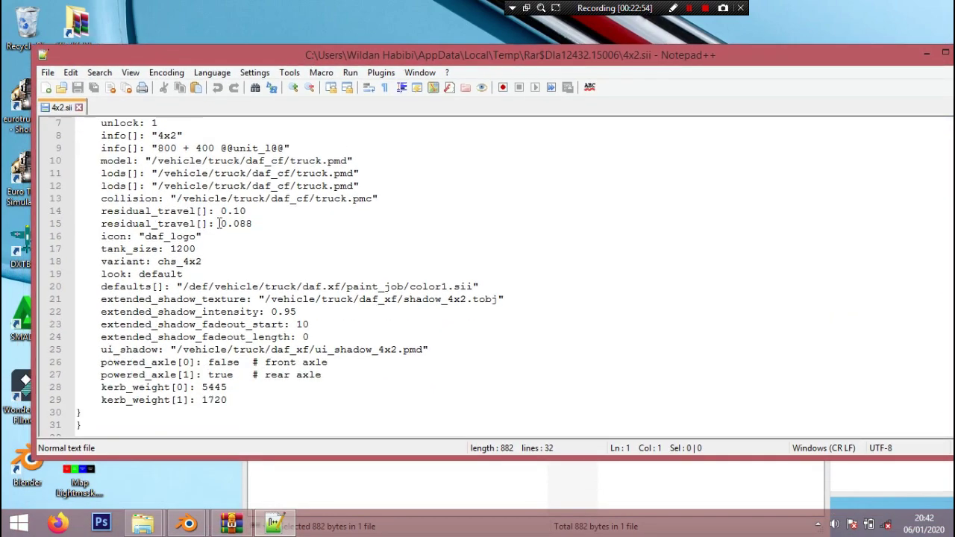
pyautogui.click(102, 299)
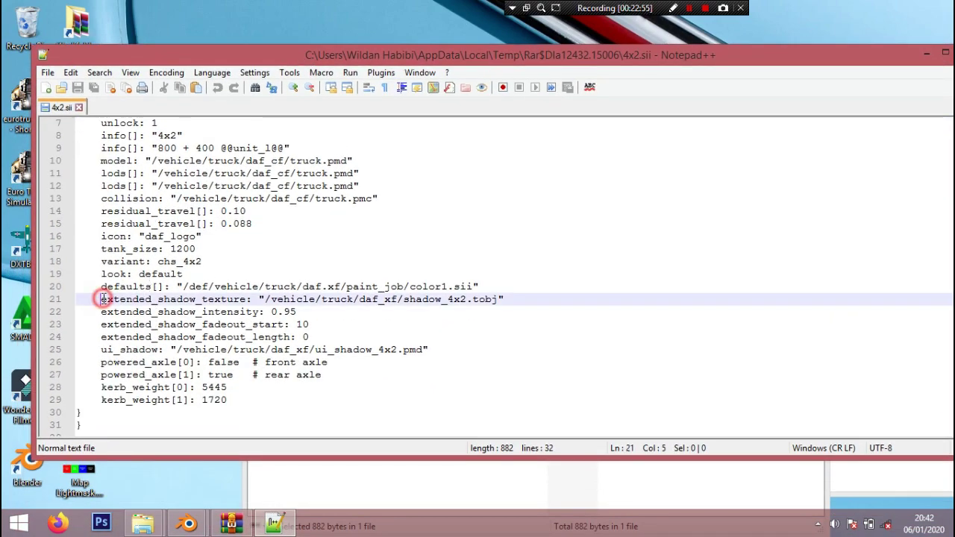
pyautogui.press('Return')
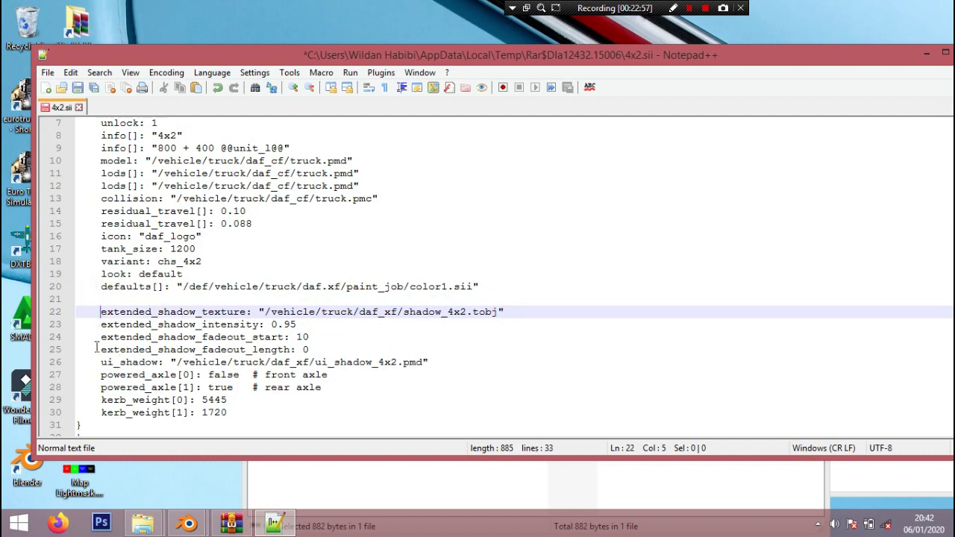
pyautogui.click(101, 374)
pyautogui.press('Return')
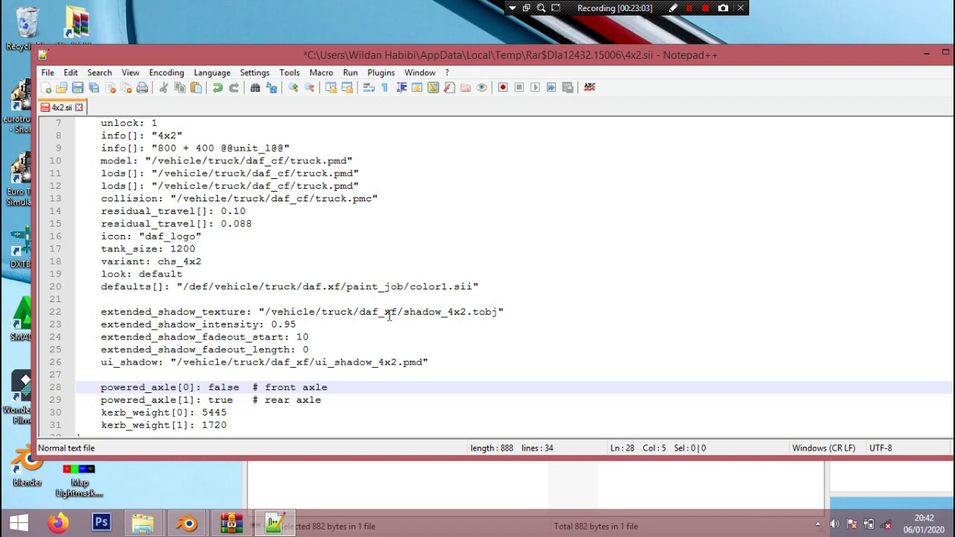
# - Change the extended_shadow_texture path to /vehicle/truck/daf_cf/textures/shadow_4x2.tobj
pyautogui.moveTo(391, 313)
pyautogui.mouseDown()
pyautogui.moveTo(373, 315)
pyautogui.moveTo(385, 315)
pyautogui.mouseUp()
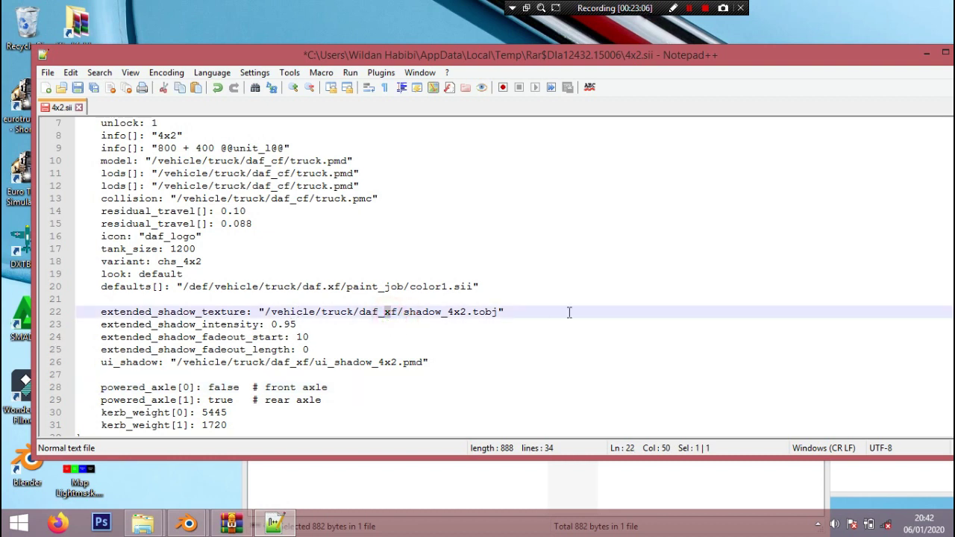
pyautogui.write('c')
pyautogui.press('Right')
pyautogui.write('textures')
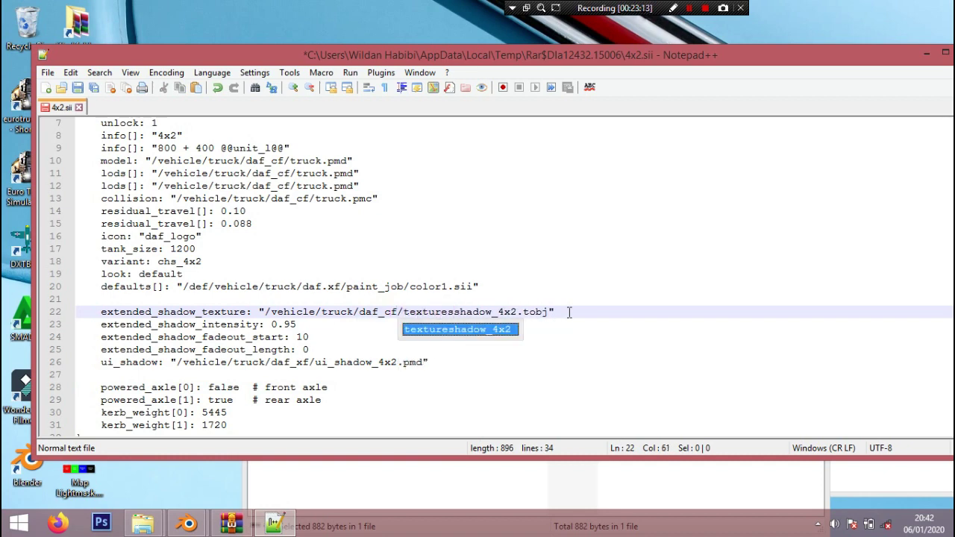
pyautogui.write('/')
# - Check the shadow_4x2 files in New Folder\vehicle\truck\daf_cf\textures against the extended_shadow_texture path in 4x2.sii
pyautogui.click(390, 507)
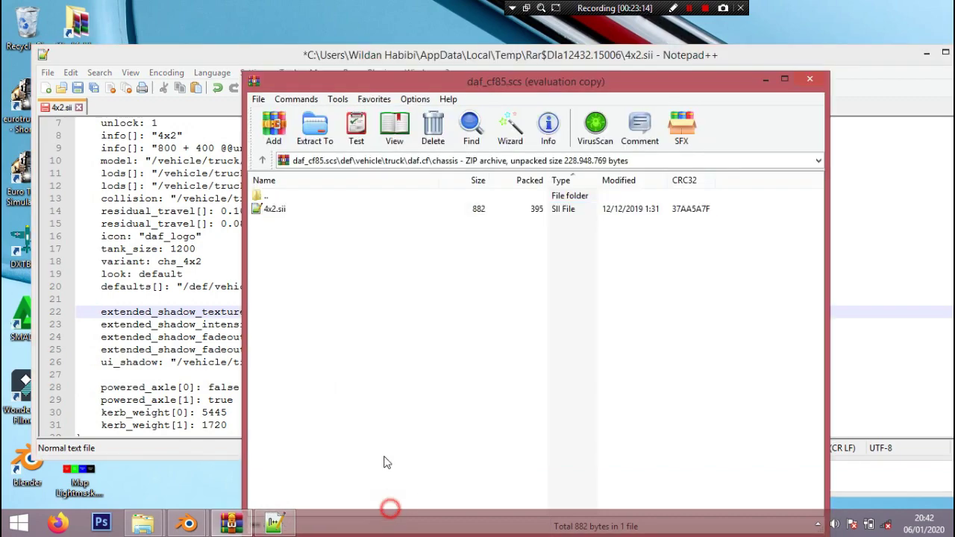
pyautogui.moveTo(143, 525)
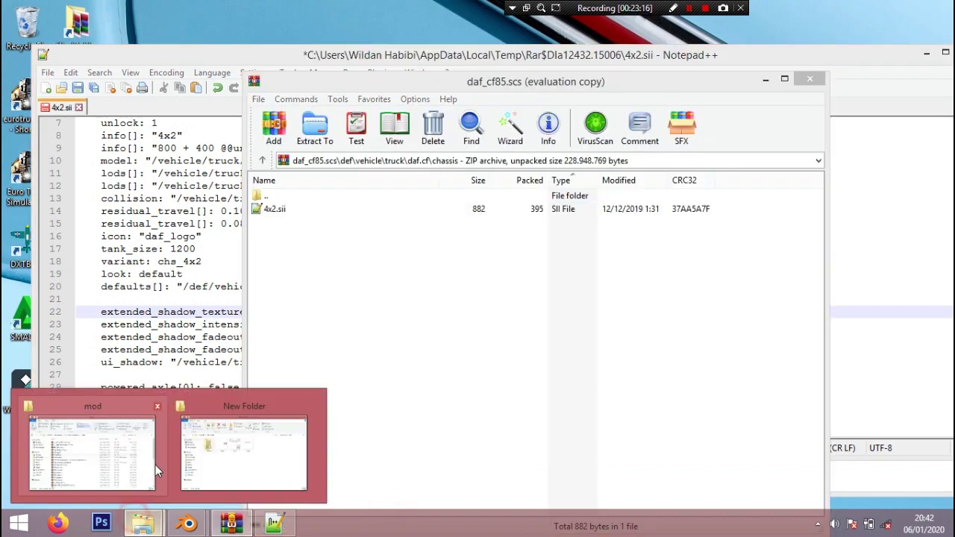
pyautogui.click(228, 463)
pyautogui.doubleClick(591, 236)
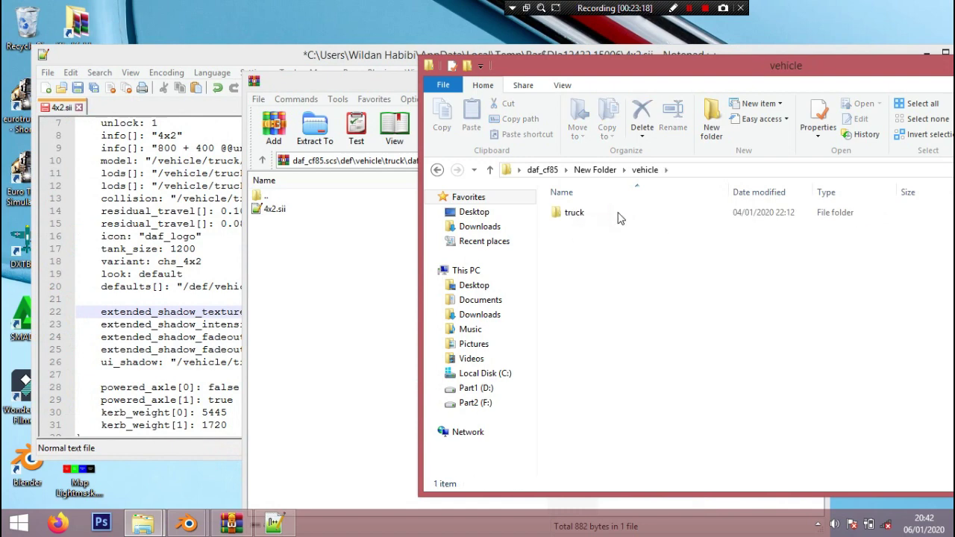
pyautogui.doubleClick(619, 212)
pyautogui.doubleClick(618, 212)
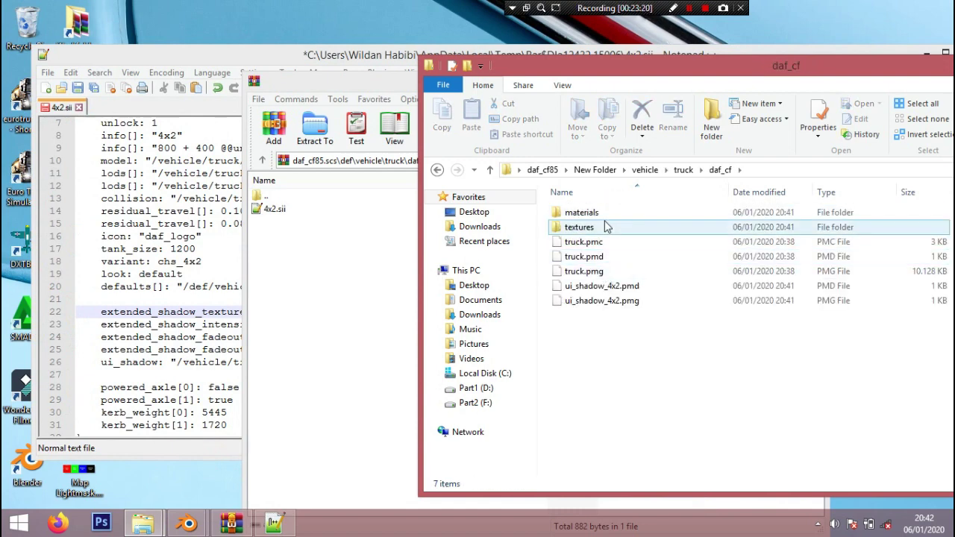
pyautogui.doubleClick(614, 228)
pyautogui.scroll(-1, 612, 254)
pyautogui.scroll(-1, 612, 299)
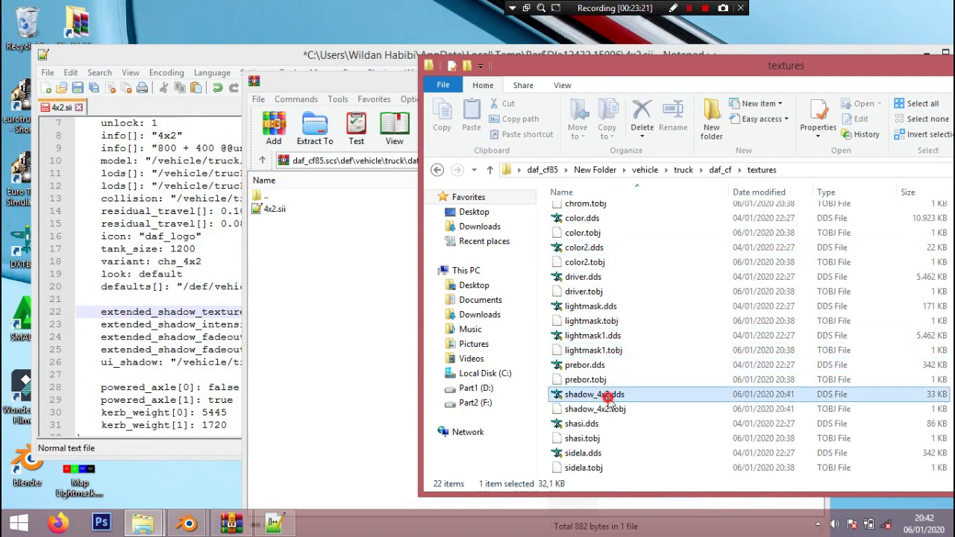
pyautogui.click(614, 394)
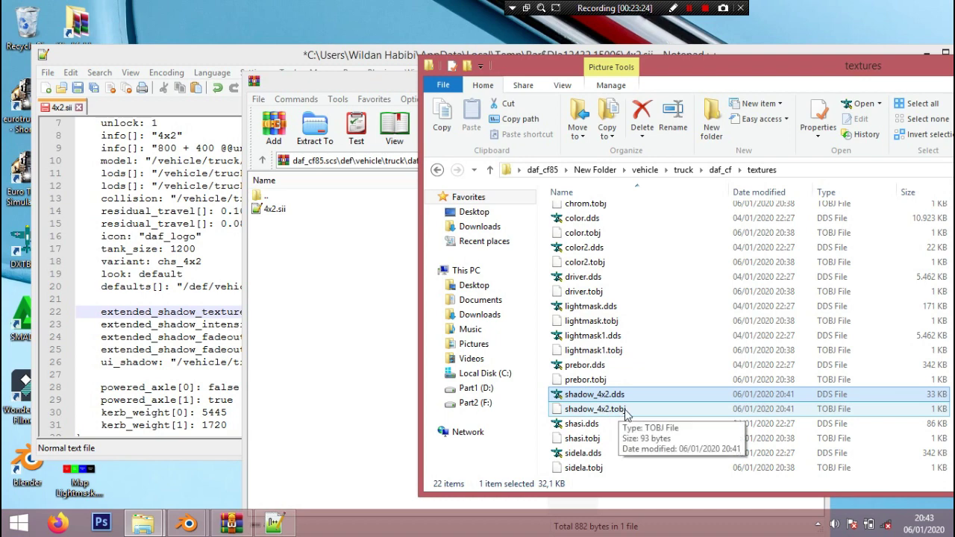
pyautogui.click(312, 59)
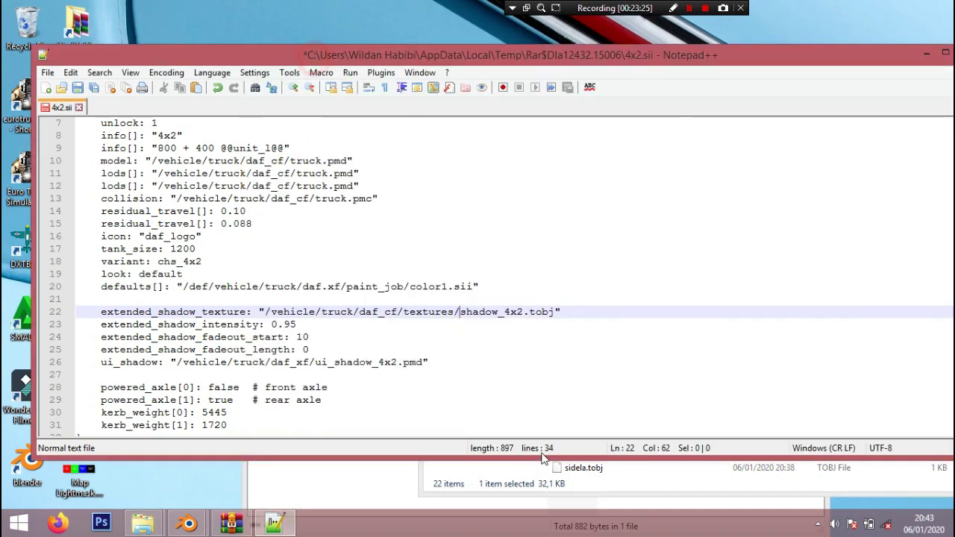
# - Place the textures folder window beside the editor to compare its folder path with the extended_shadow_texture line
pyautogui.click(611, 468)
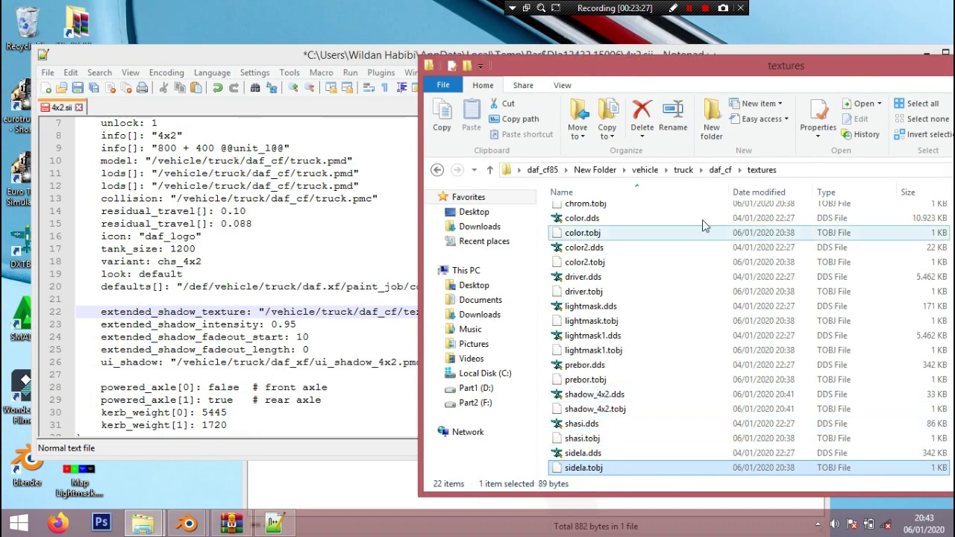
pyautogui.moveTo(537, 71); pyautogui.dragTo(646, 63)
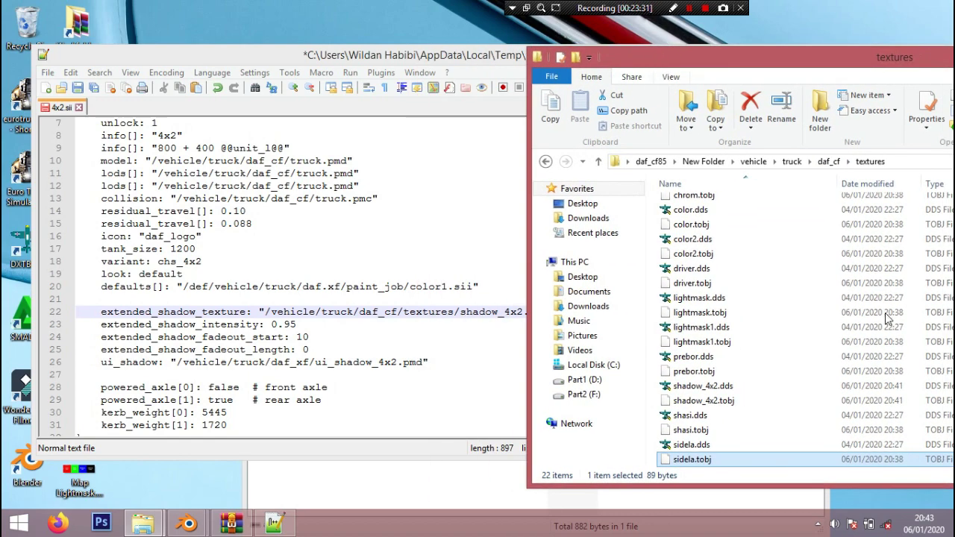
pyautogui.click(506, 325)
pyautogui.click(718, 472)
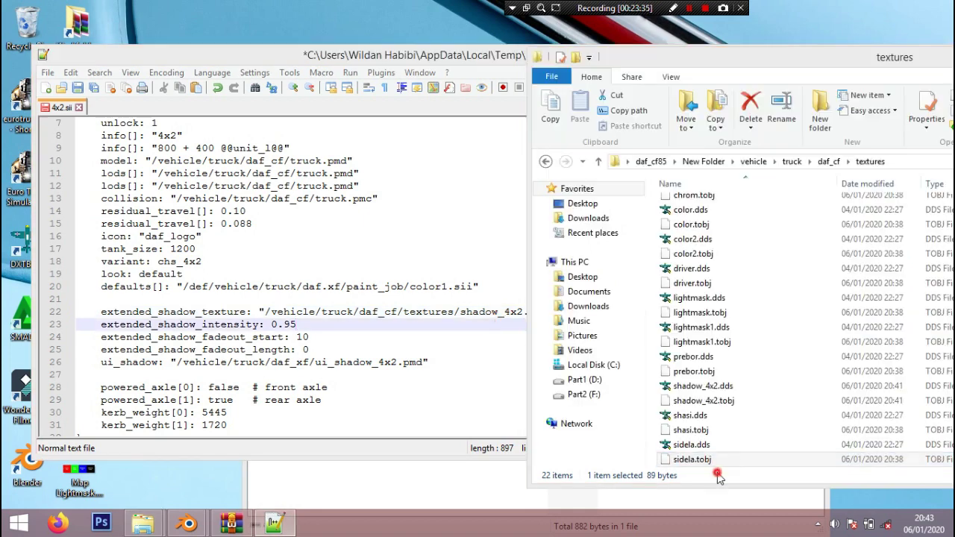
# - Change the ui_shadow path to /vehicle/truck/daf_cf/ui_shadow_4x2.pmd, checking it against the files in the daf_cf folder
pyautogui.click(288, 361)
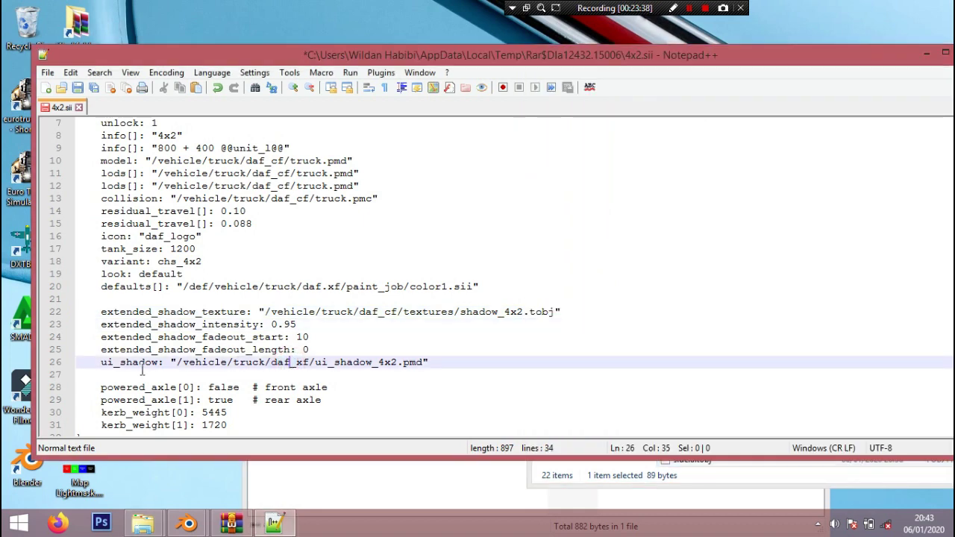
pyautogui.click(793, 486)
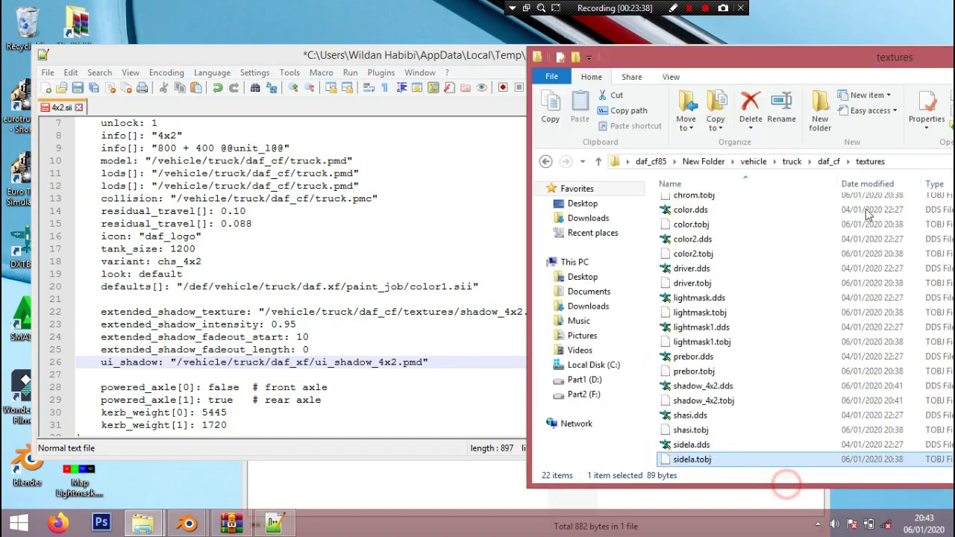
pyautogui.click(829, 161)
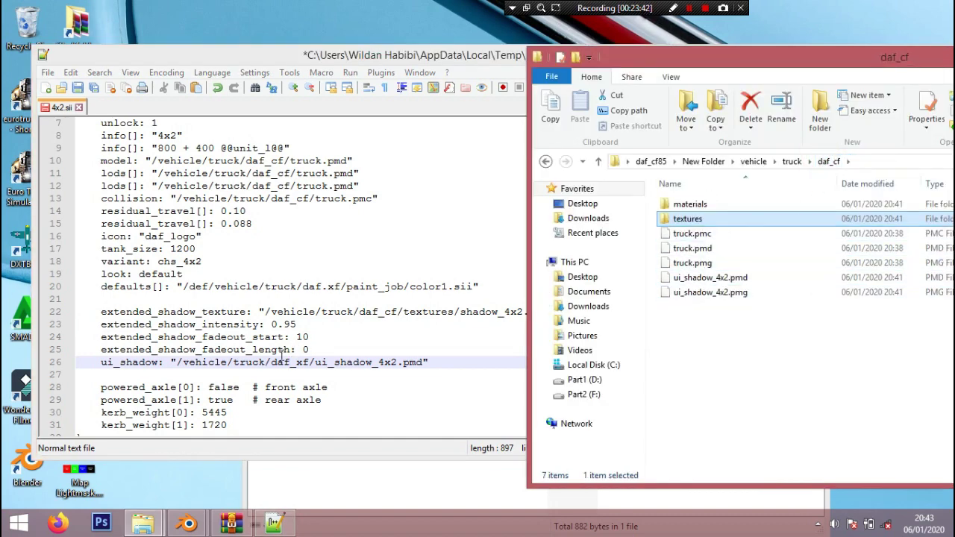
pyautogui.click(297, 362)
pyautogui.hotkey('ctrl', 'Return')
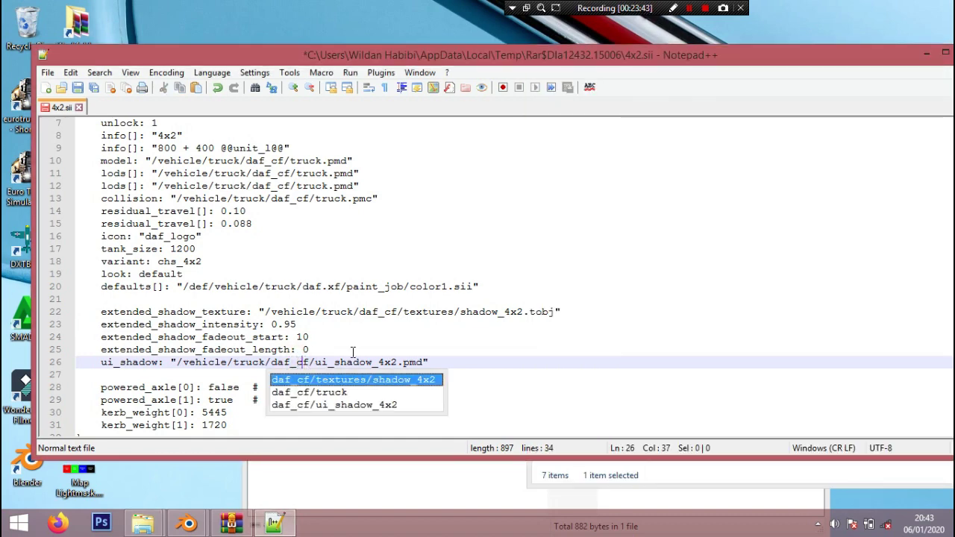
pyautogui.click(784, 468)
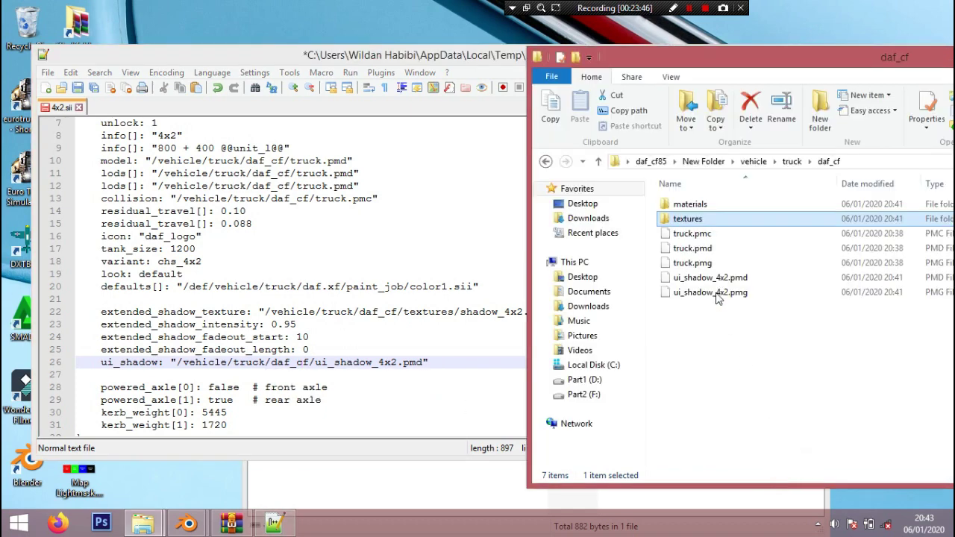
pyautogui.click(309, 350)
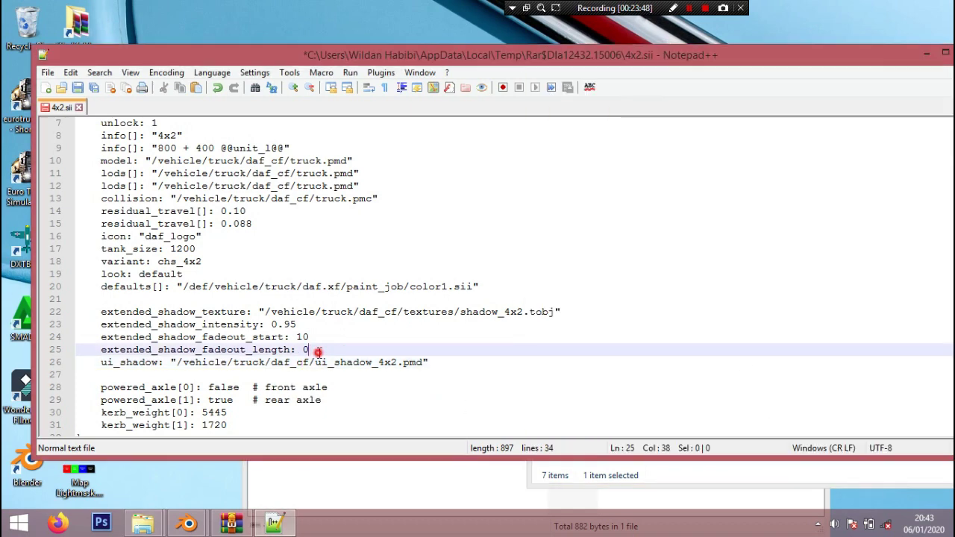
# - Save 4x2.sii, update the modified file in the daf_cf85.scs archive and close the archive window
pyautogui.scroll(-1, 313, 328)
pyautogui.scroll(3, 241, 328)
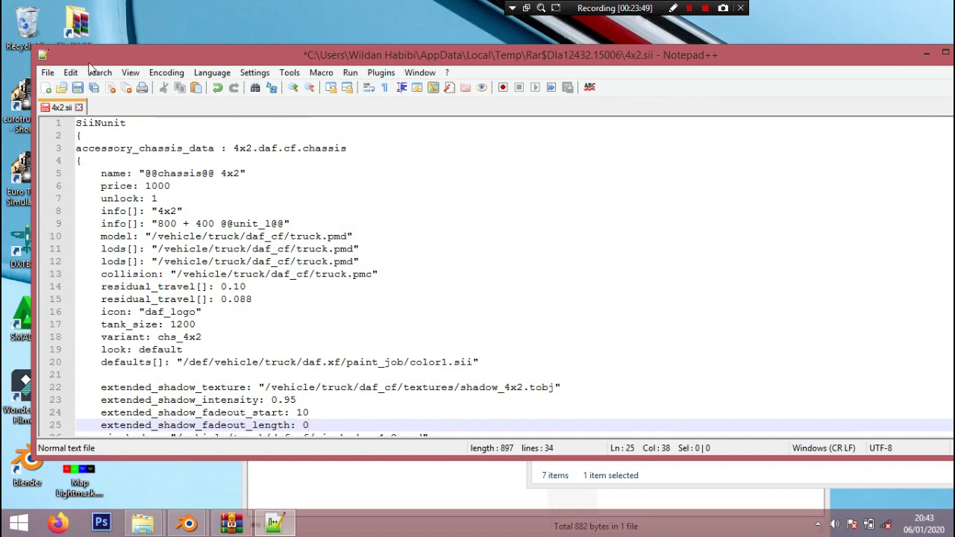
pyautogui.click(78, 88)
pyautogui.click(304, 483)
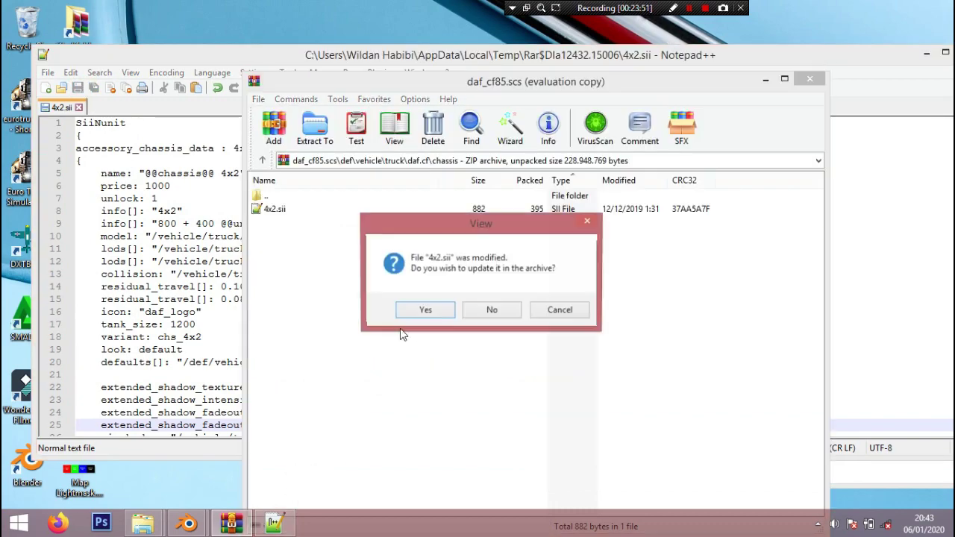
pyautogui.click(408, 306)
pyautogui.click(809, 80)
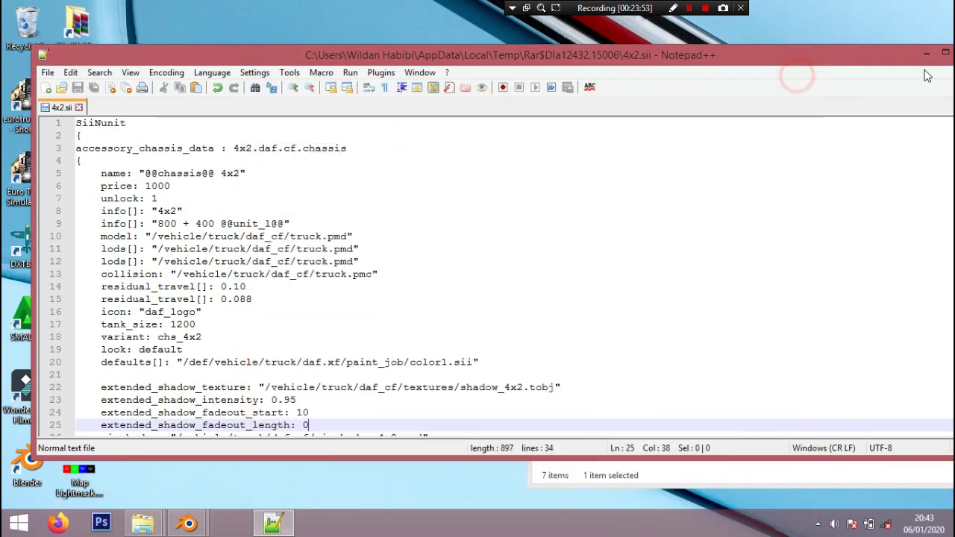